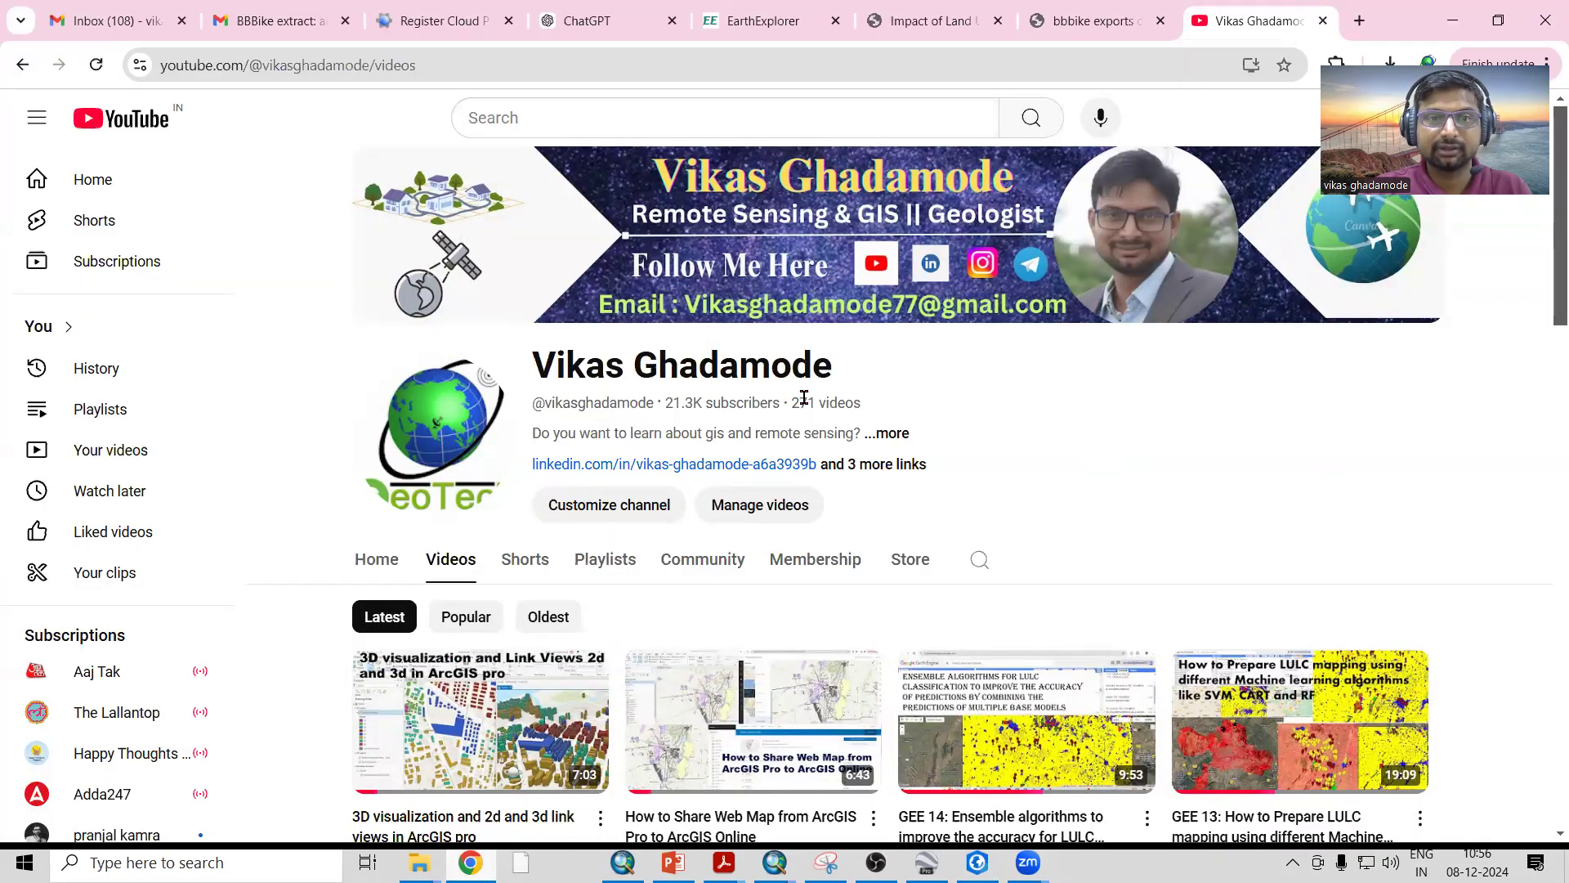
# Highlight the channel's name text, clear the highlight, and scroll through the page.
pyautogui.moveTo(532, 361); pyautogui.dragTo(829, 361)
pyautogui.click(1051, 476)
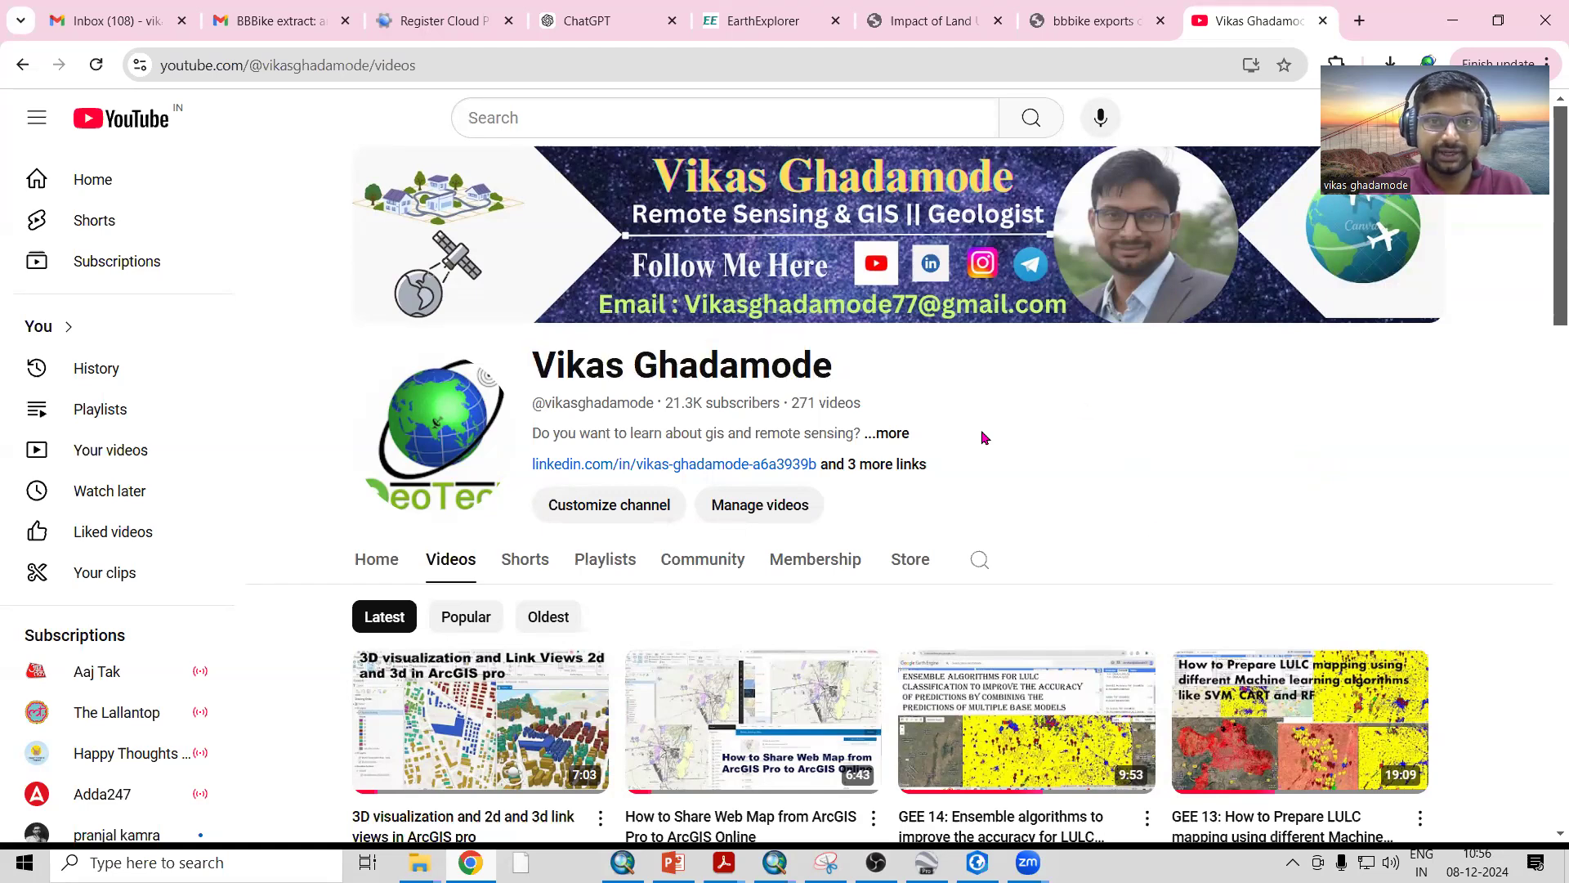
pyautogui.scroll(-3, 1048, 445)
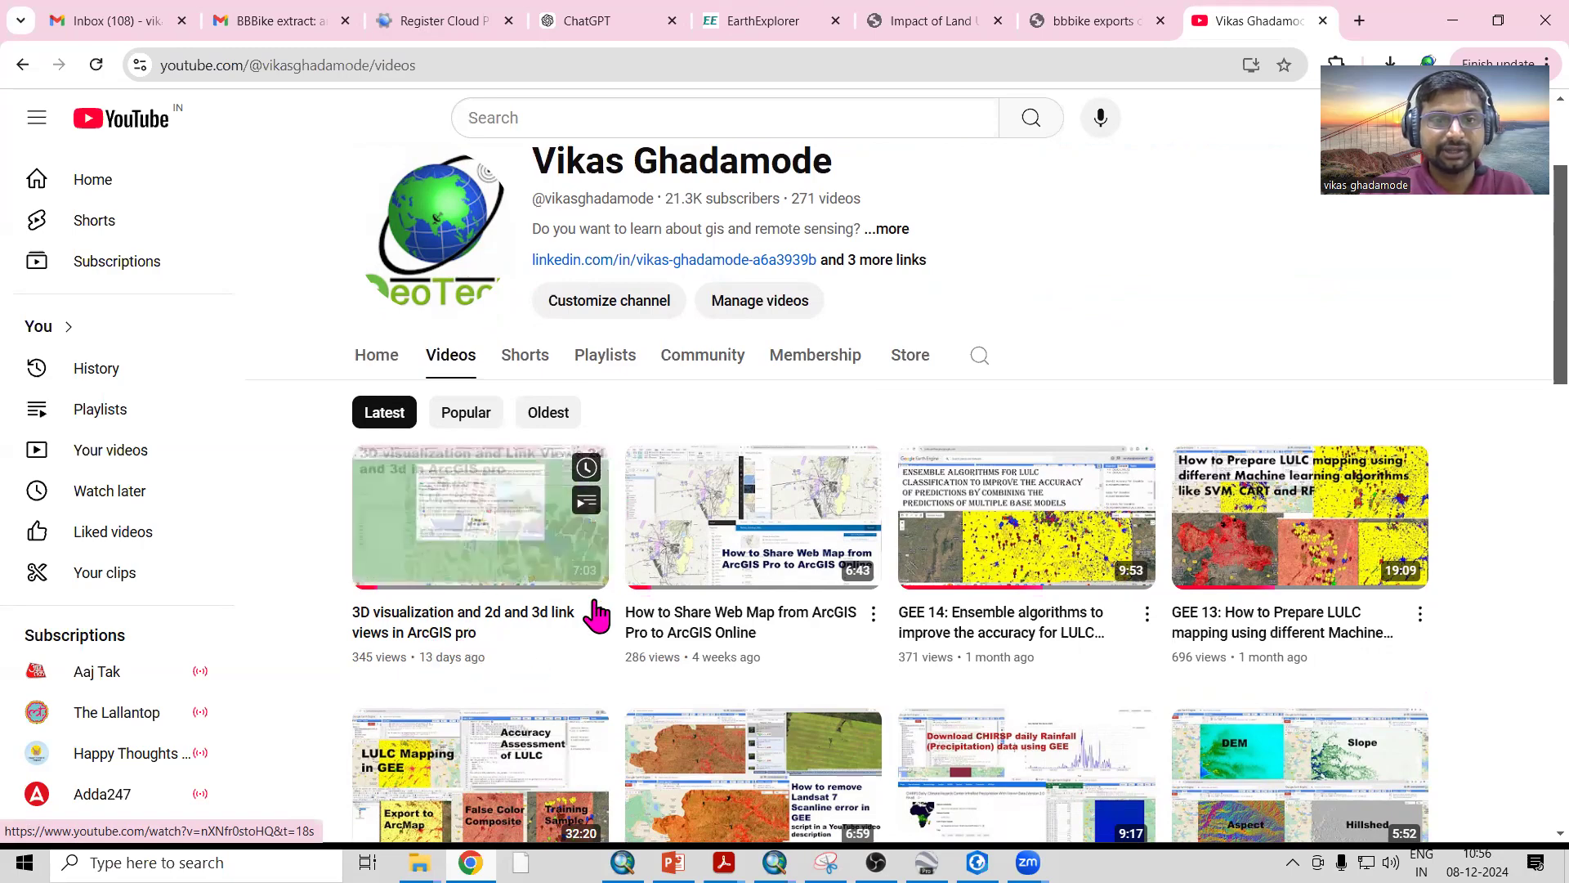
pyautogui.scroll(3, 494, 646)
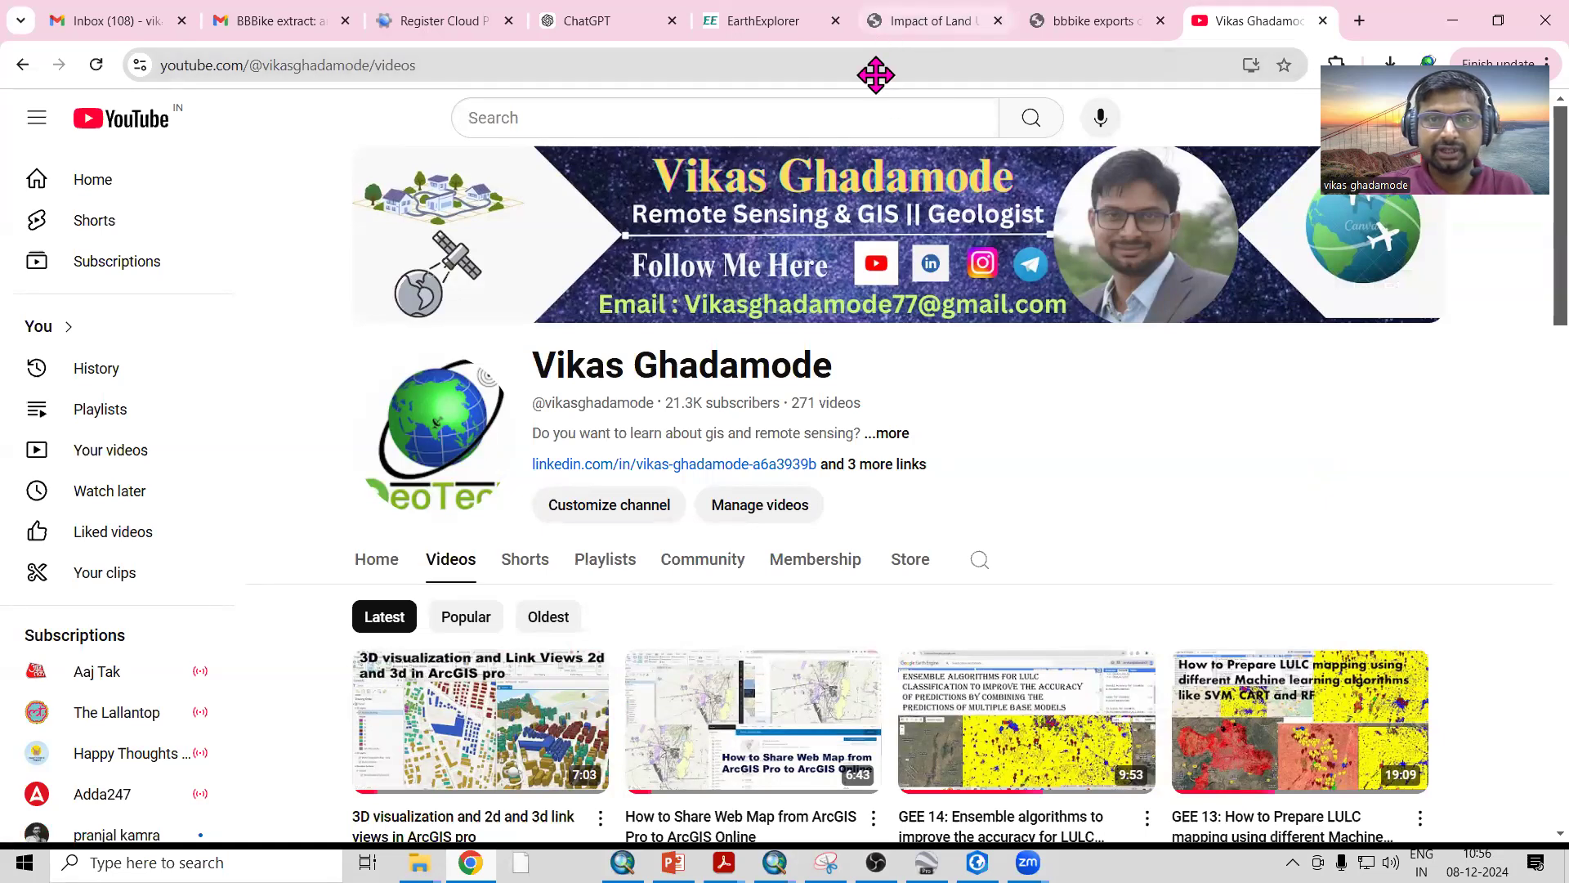
# From the bbbike search results, open BBBike's extract page with the Berlin map.
pyautogui.click(1093, 23)
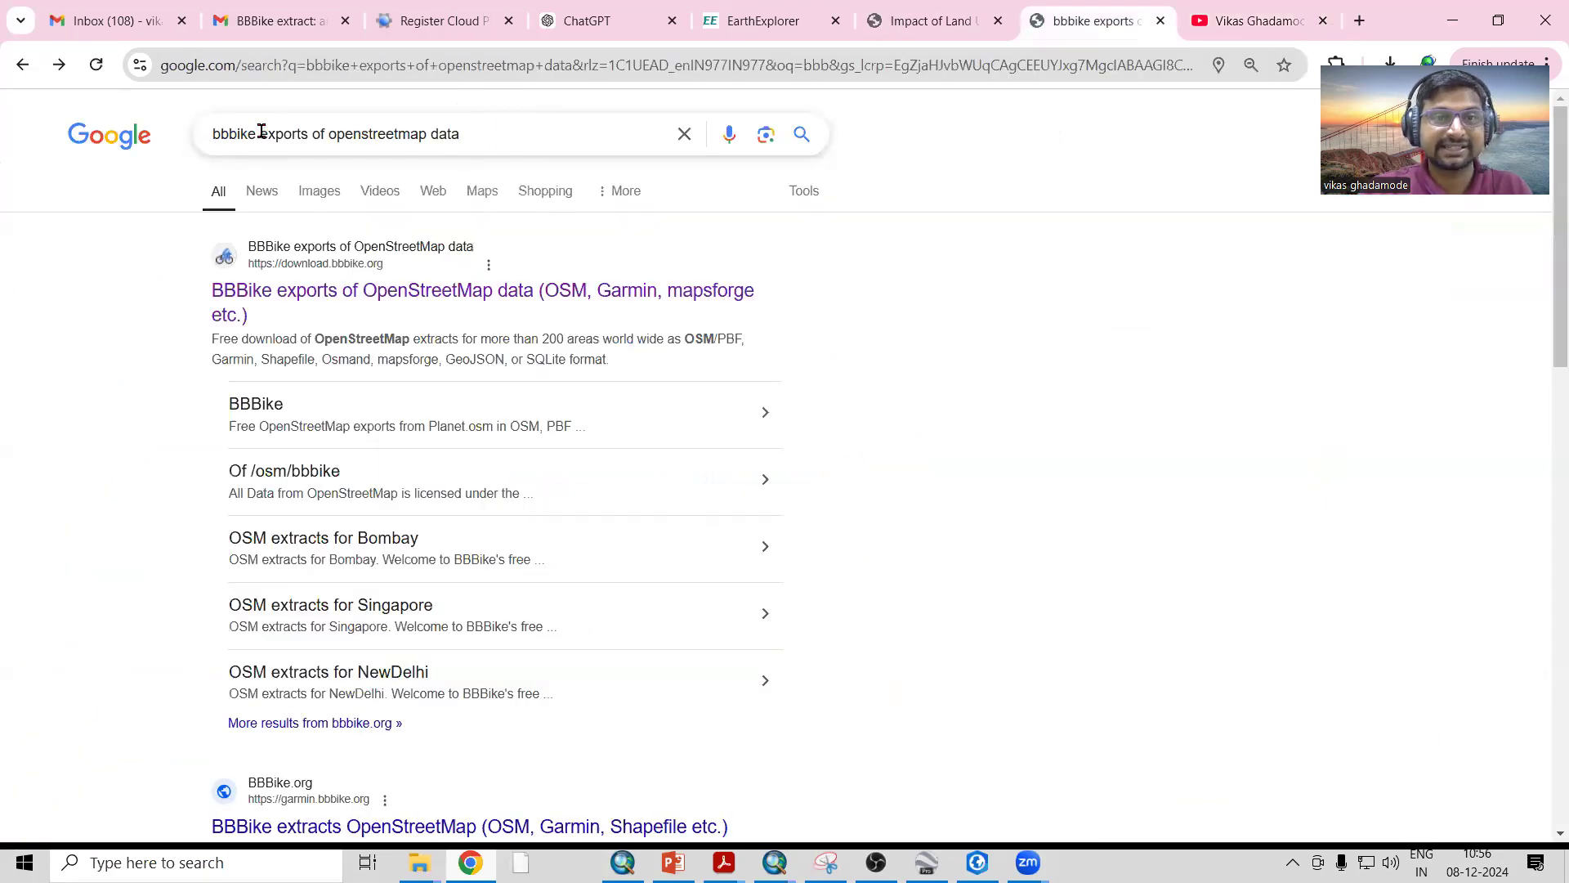
pyautogui.click(443, 292)
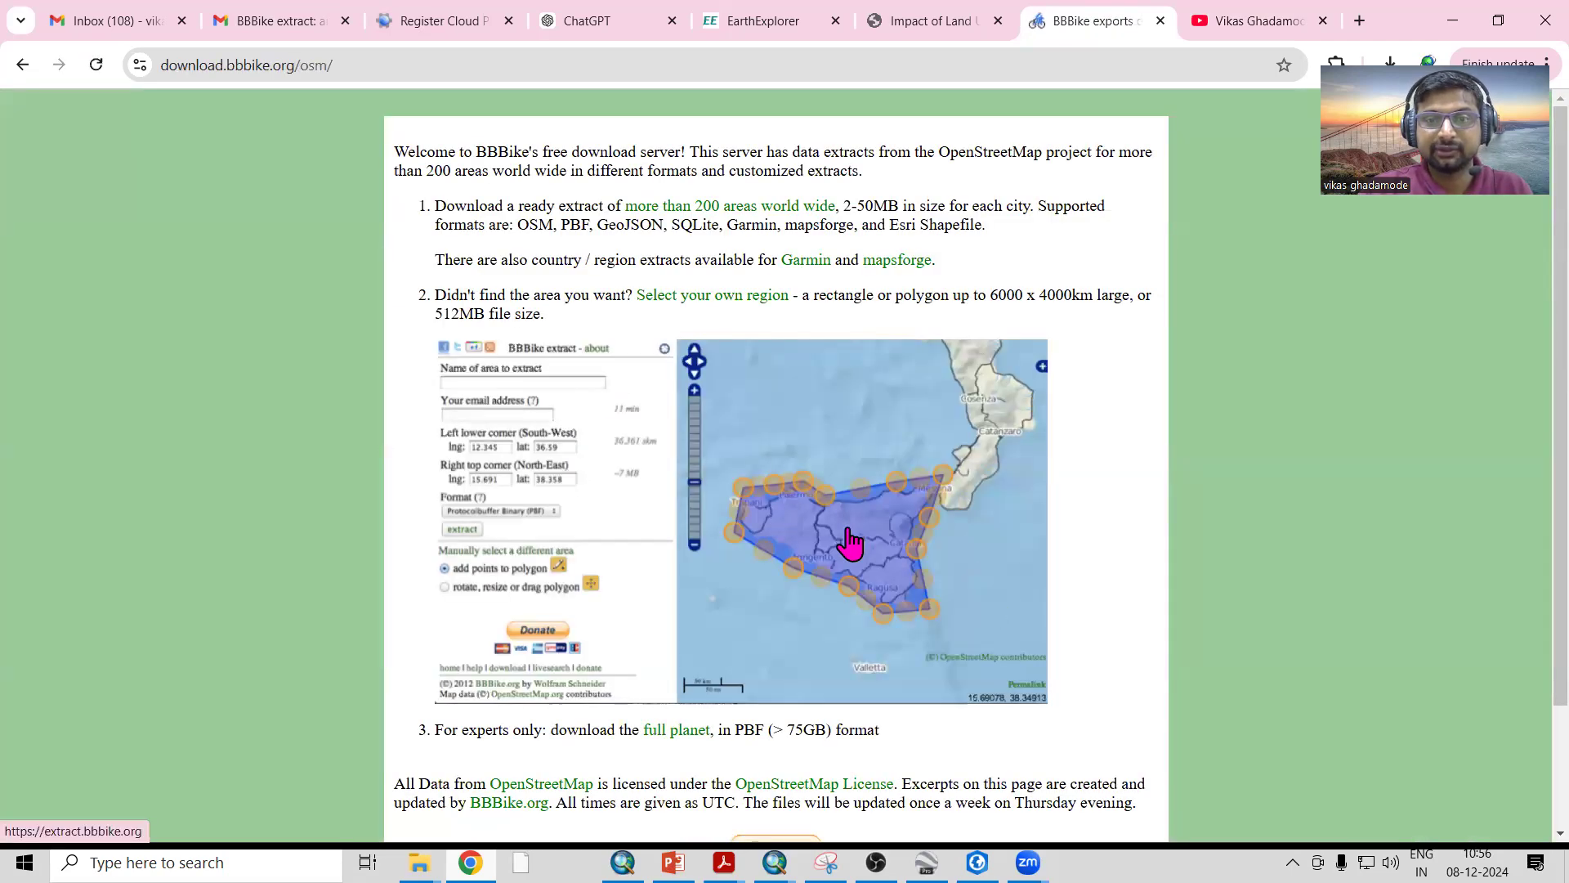
pyautogui.click(848, 533)
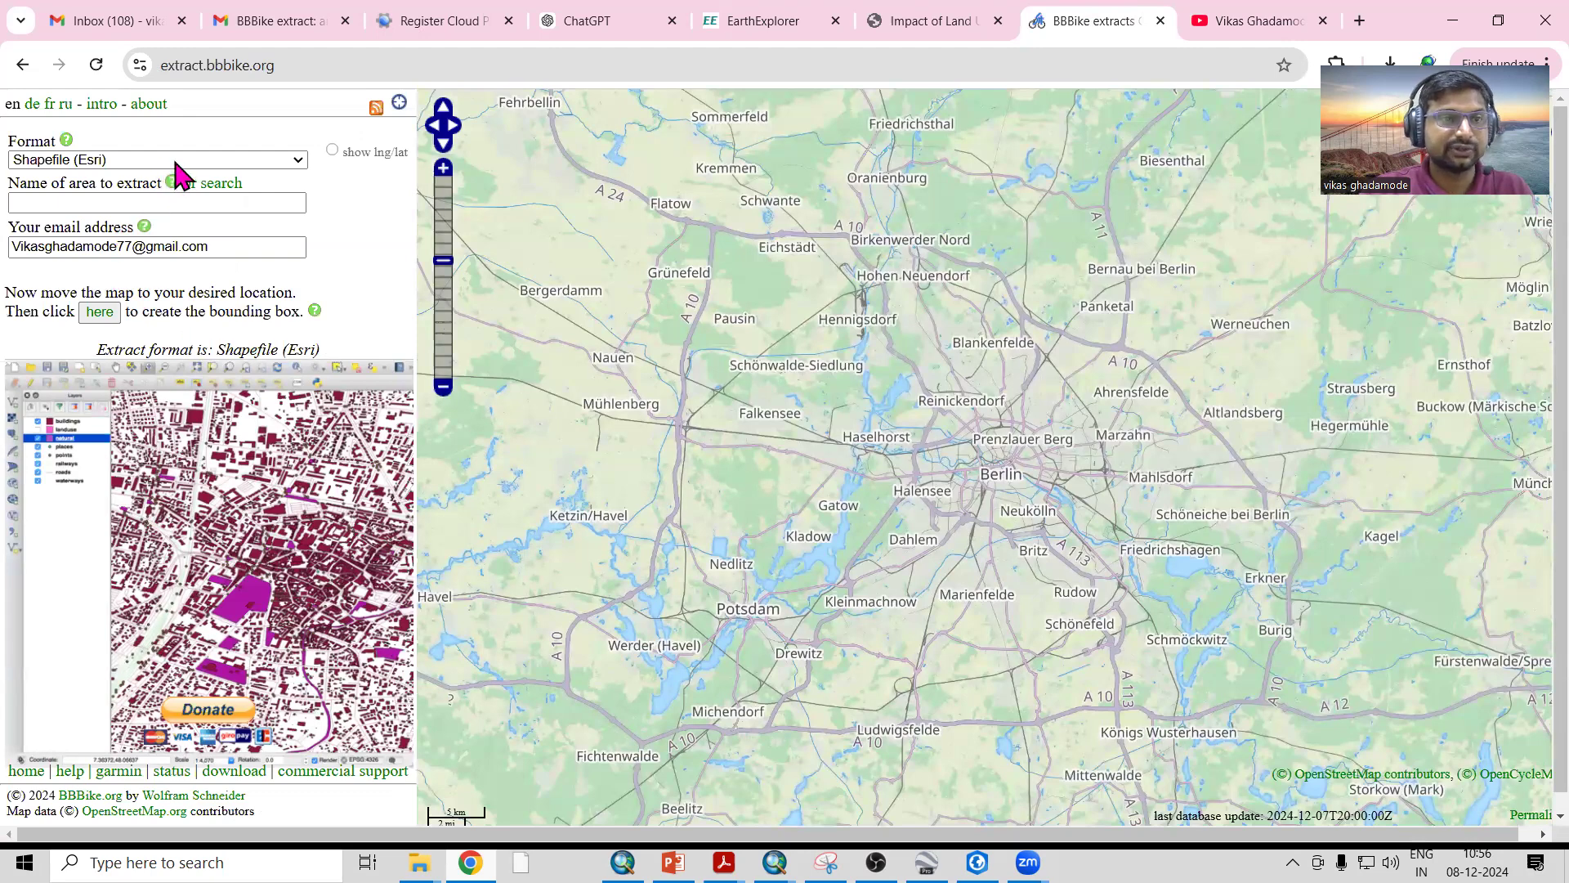
pyautogui.click(175, 163)
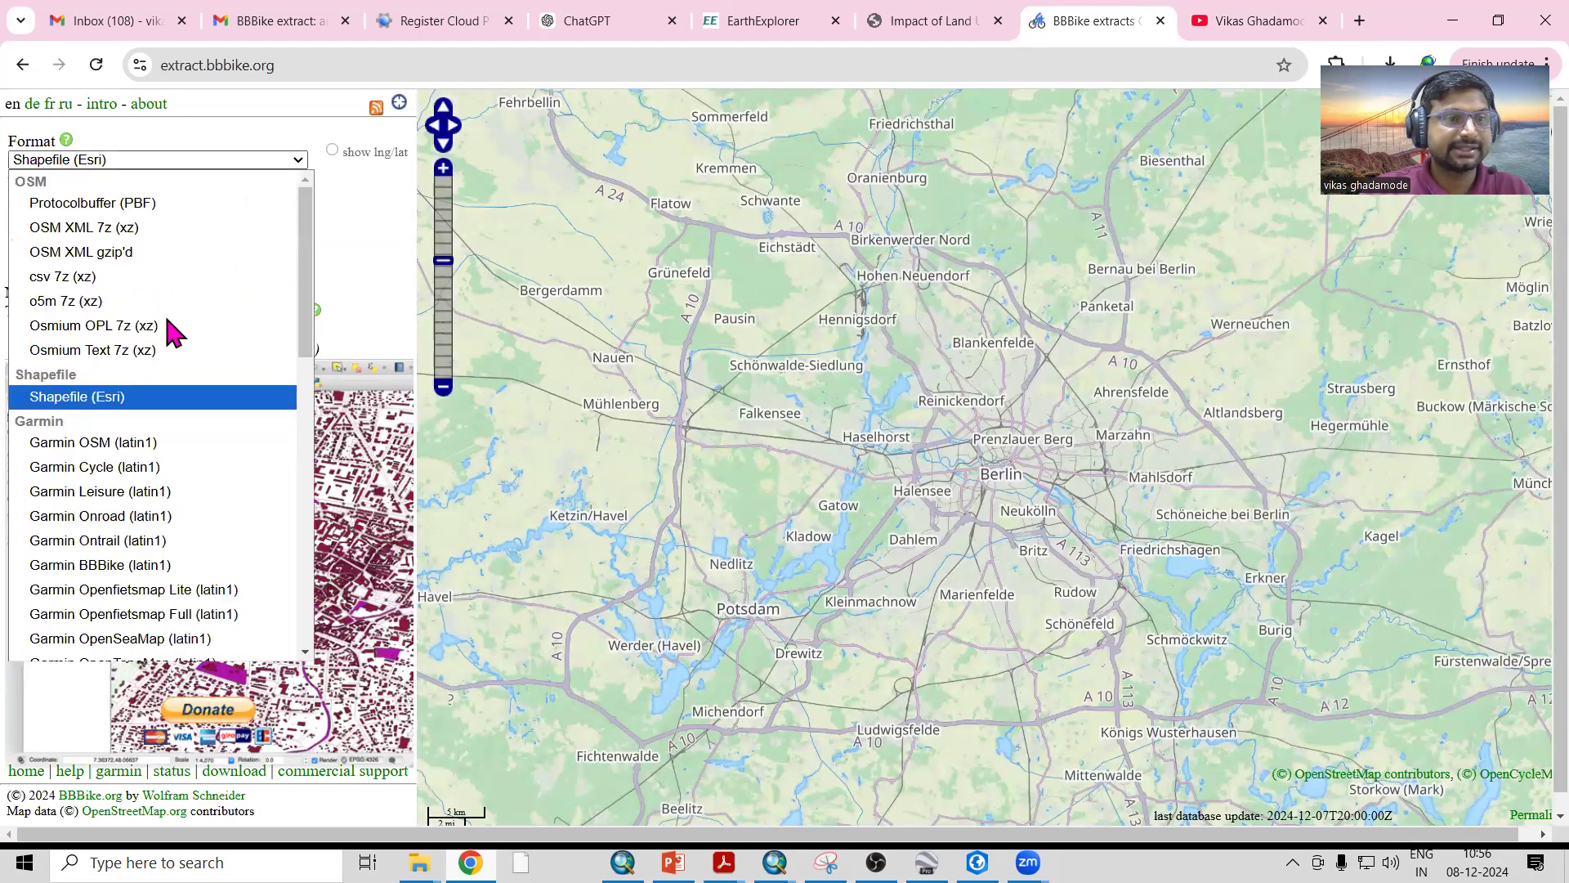
# Keep Shapefile (Esri), set the area to Hyderabad, Telangana, and centre the map there.
pyautogui.click(155, 400)
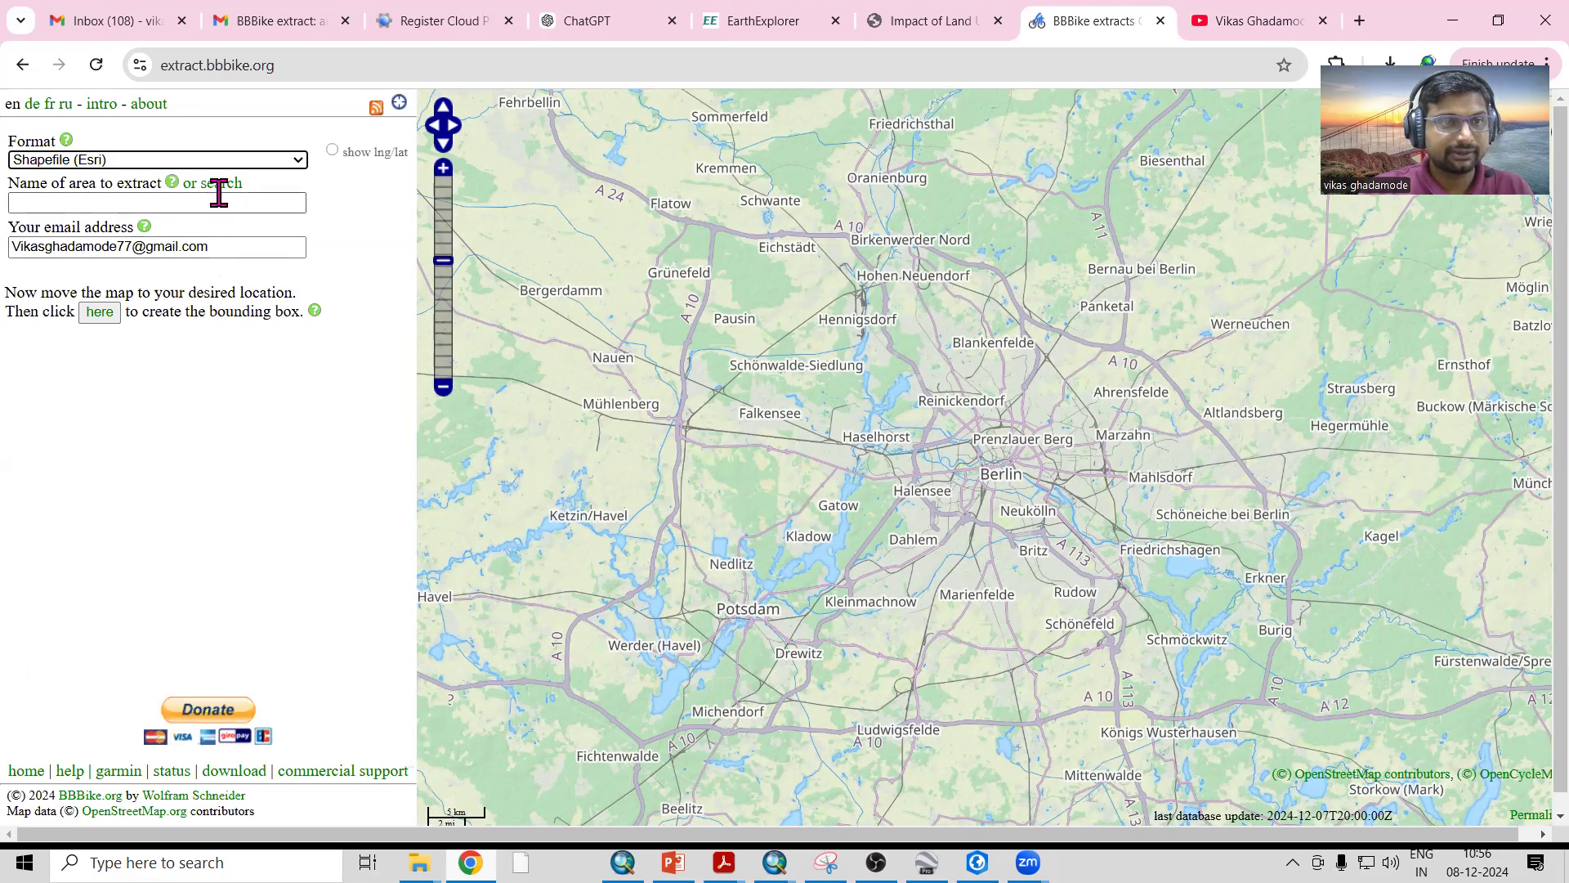
pyautogui.click(219, 187)
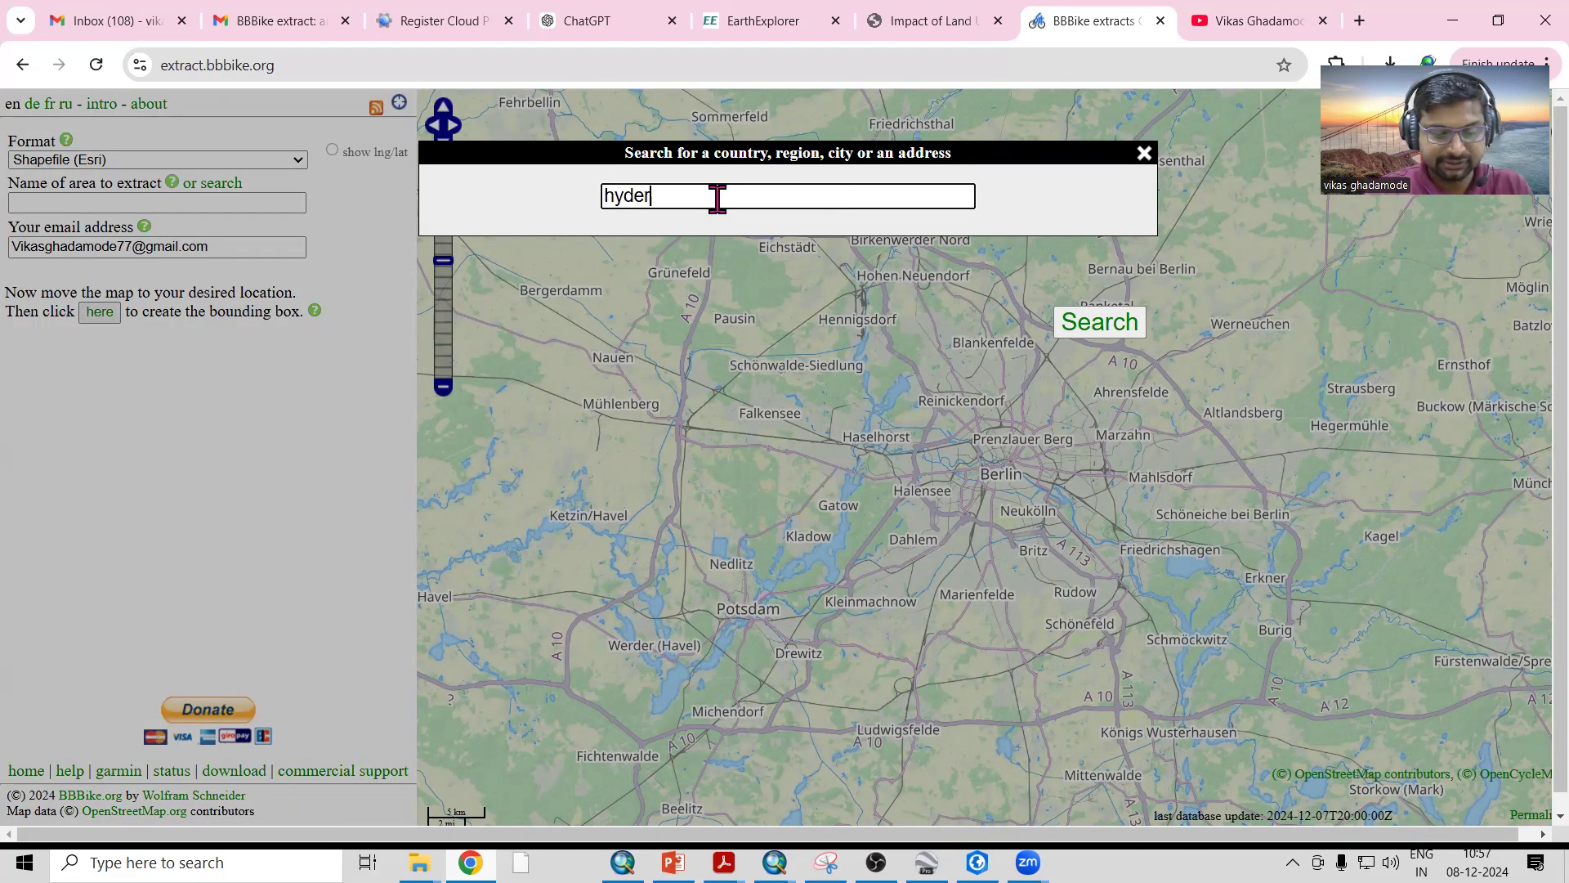
pyautogui.write('hyderbad')
pyautogui.press('BackSpace')
pyautogui.press('BackSpace')
pyautogui.press('BackSpace')
pyautogui.write('abad')
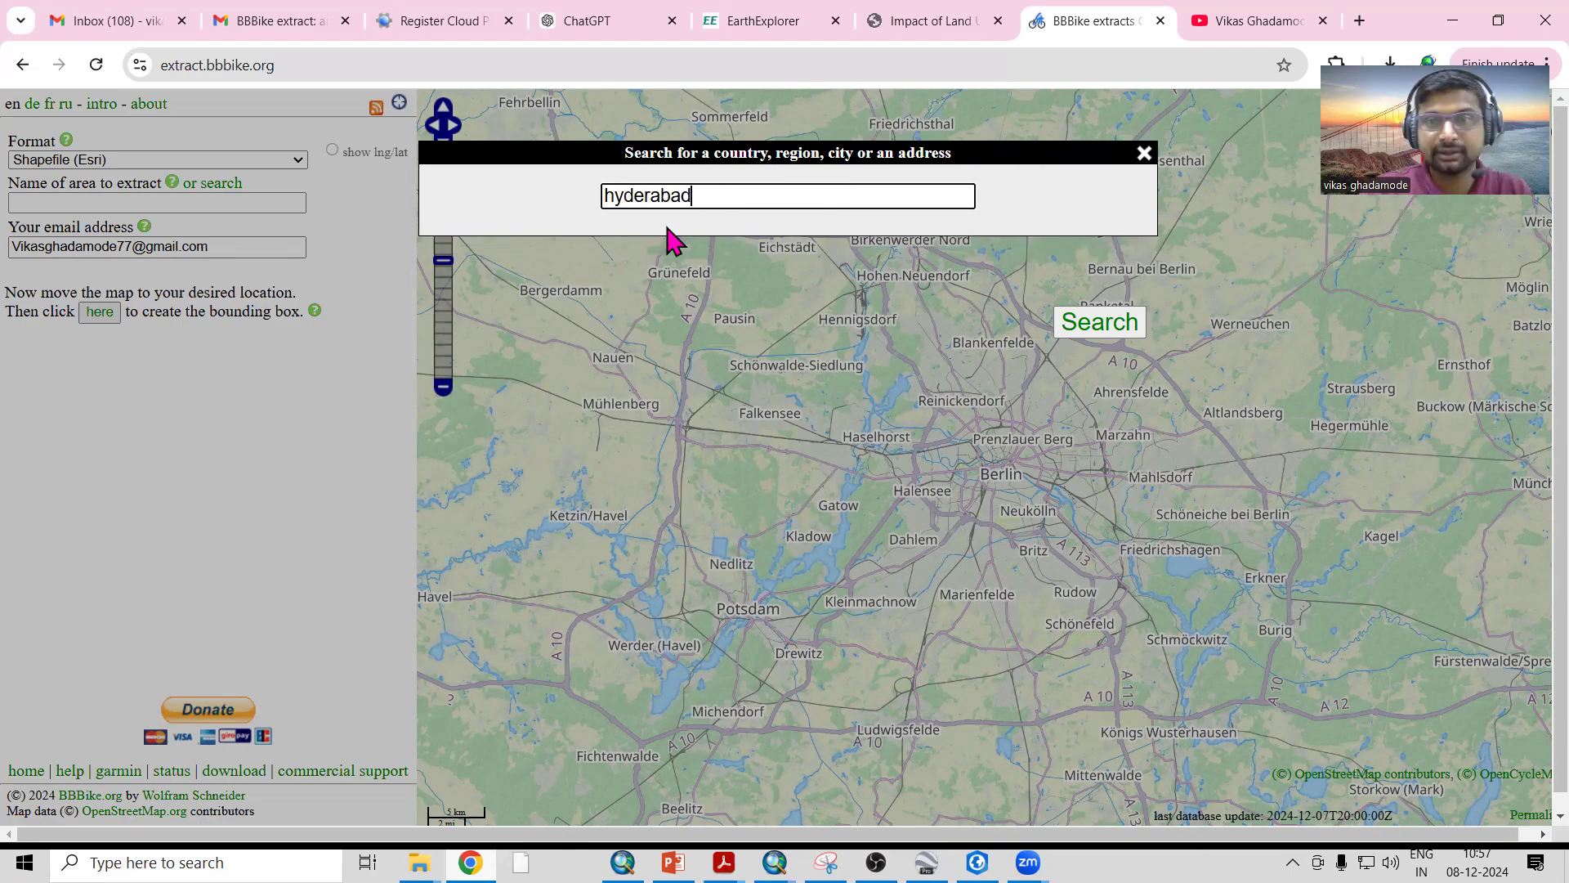
pyautogui.click(1105, 325)
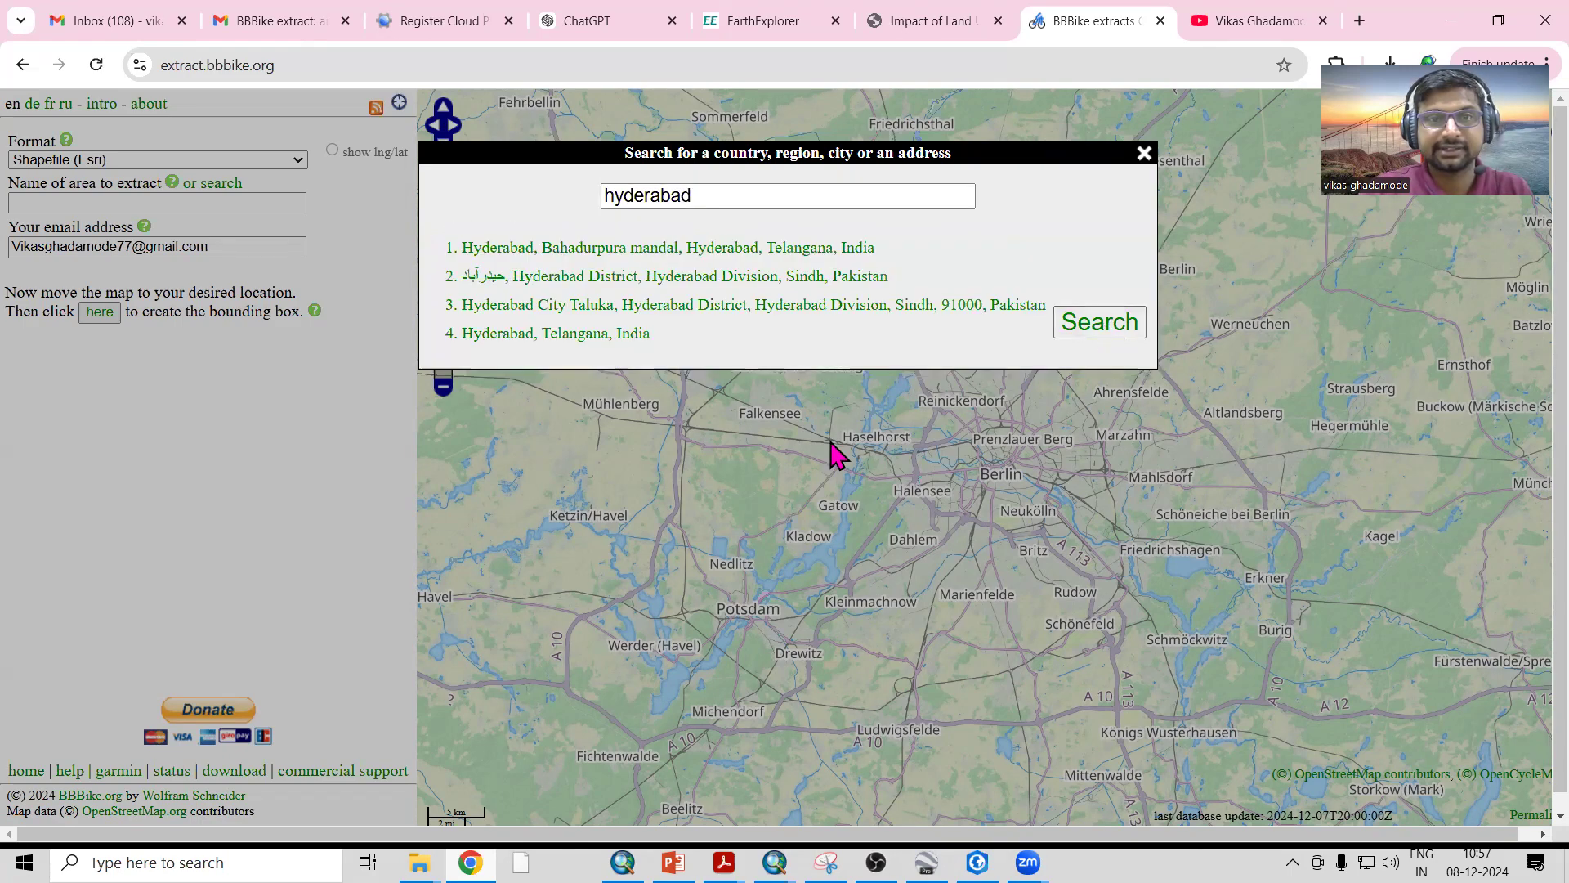
pyautogui.click(571, 254)
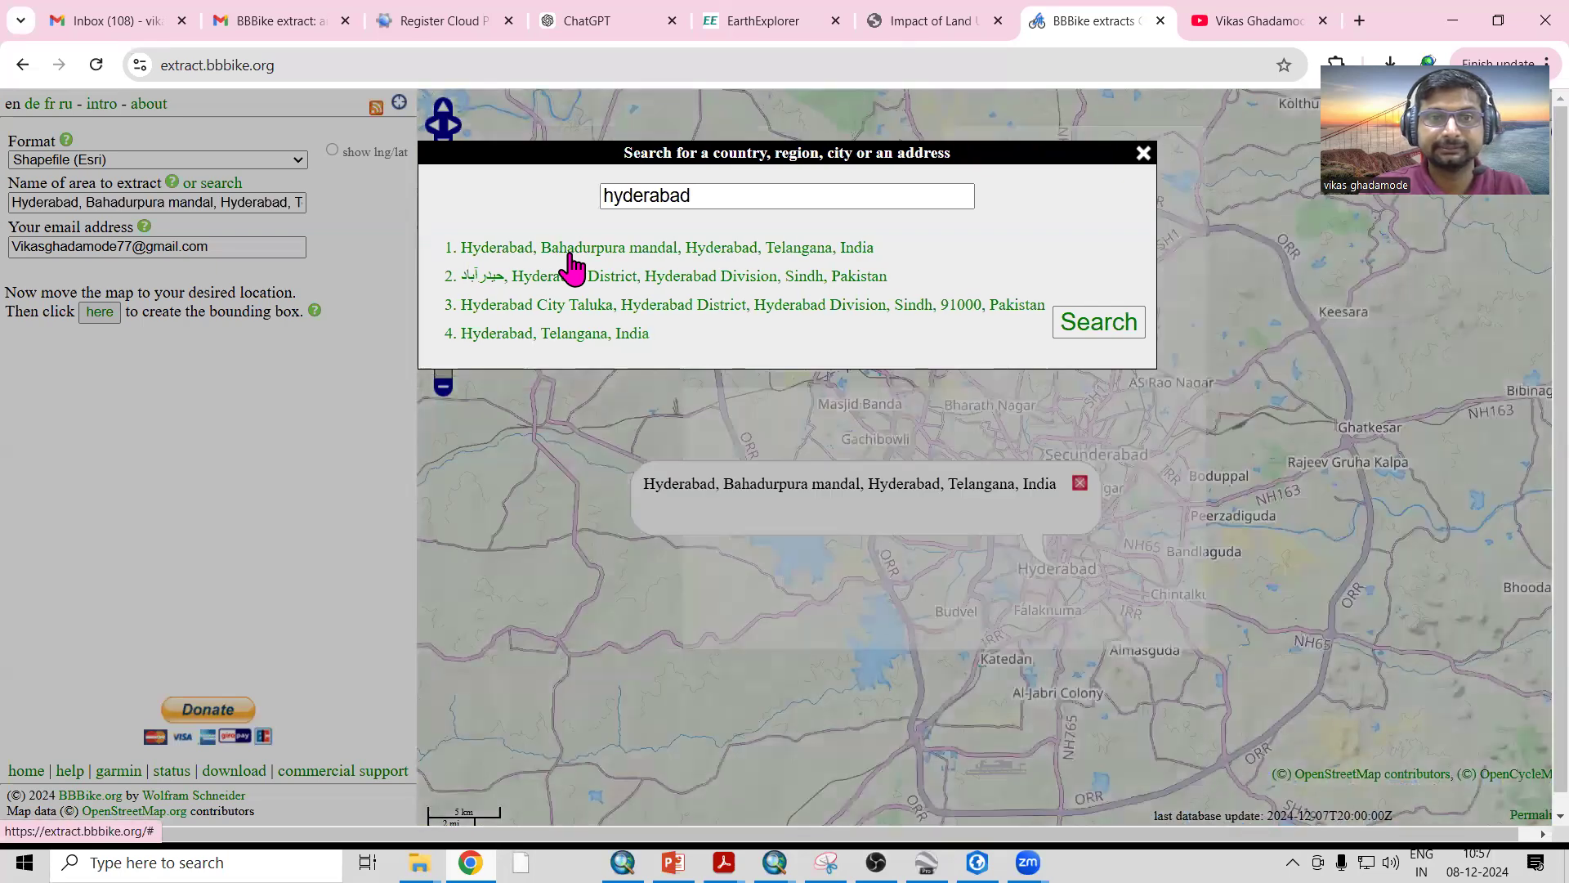
pyautogui.click(1081, 488)
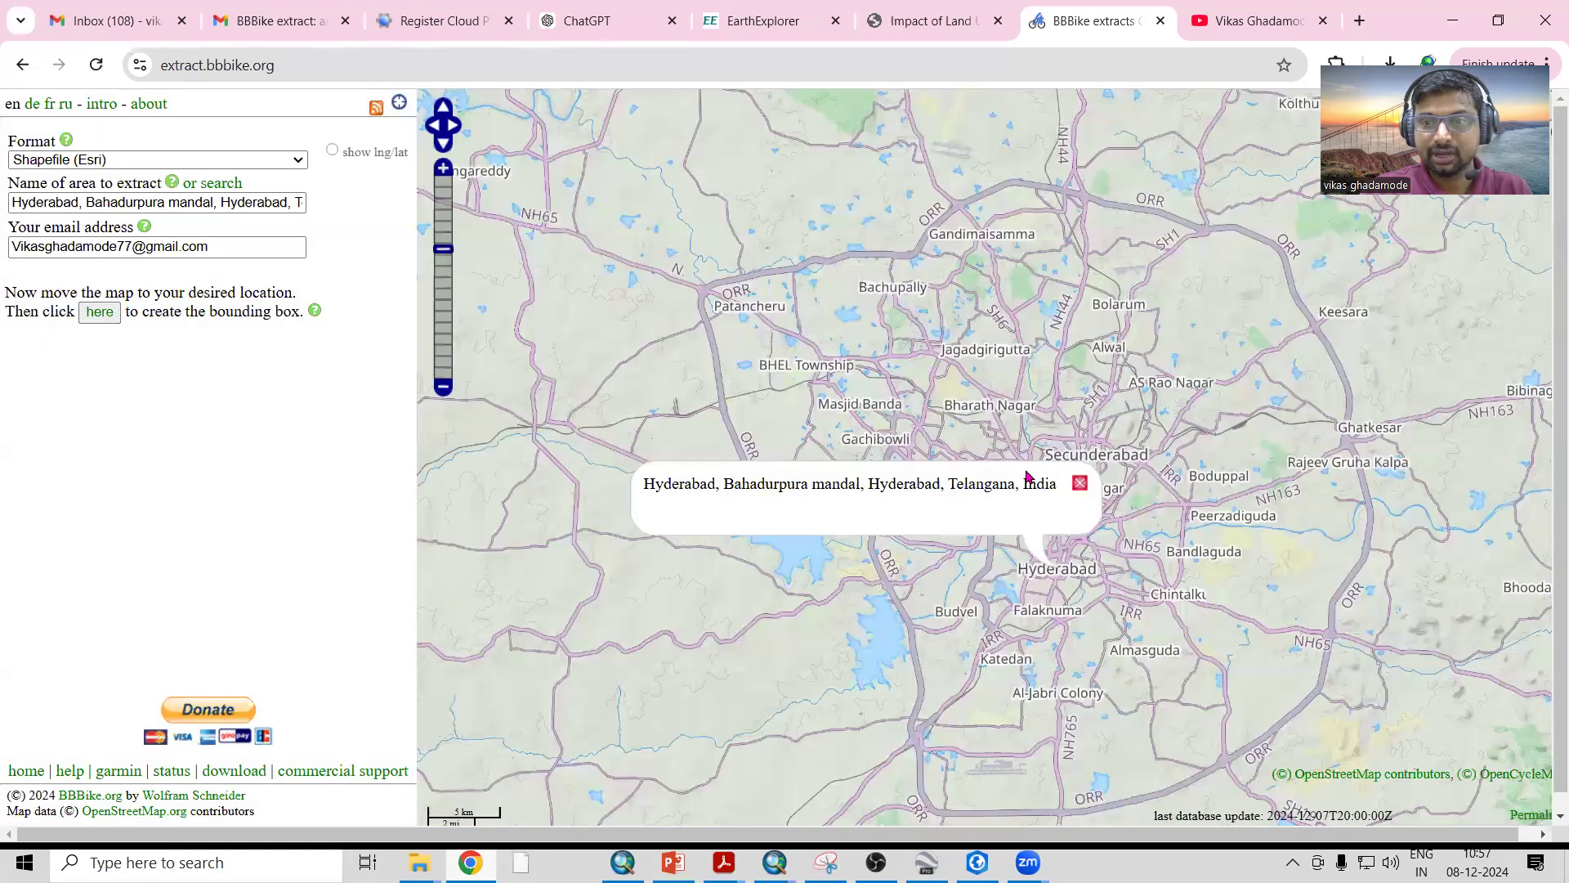
pyautogui.moveTo(950, 479); pyautogui.dragTo(858, 489)
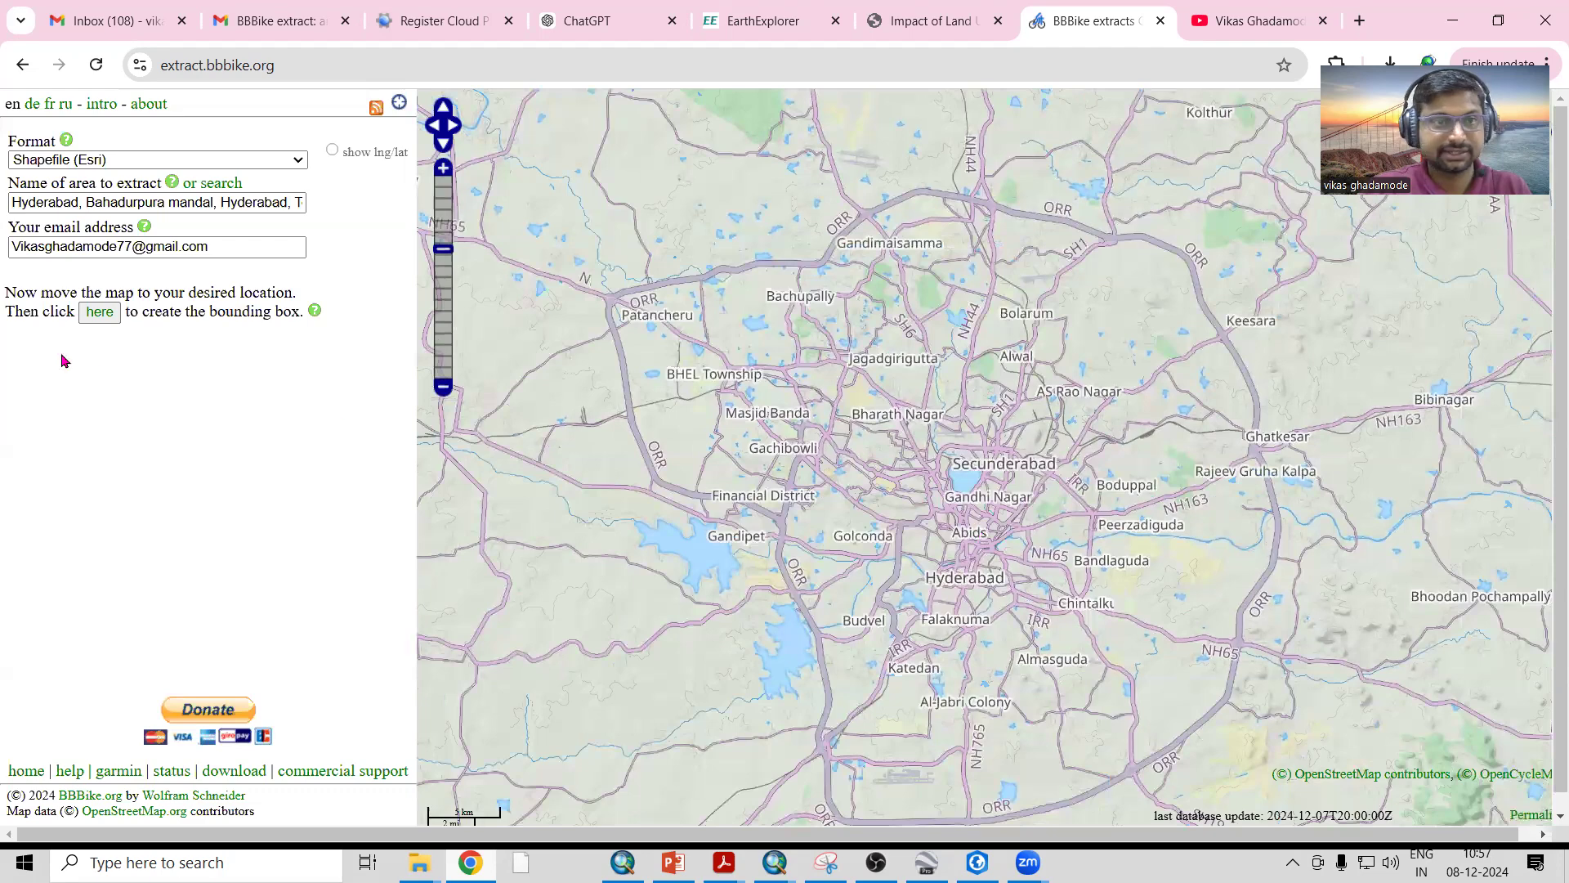
# Create a bounding box and shrink it to about 907 km² over central Hyderabad.
pyautogui.click(98, 311)
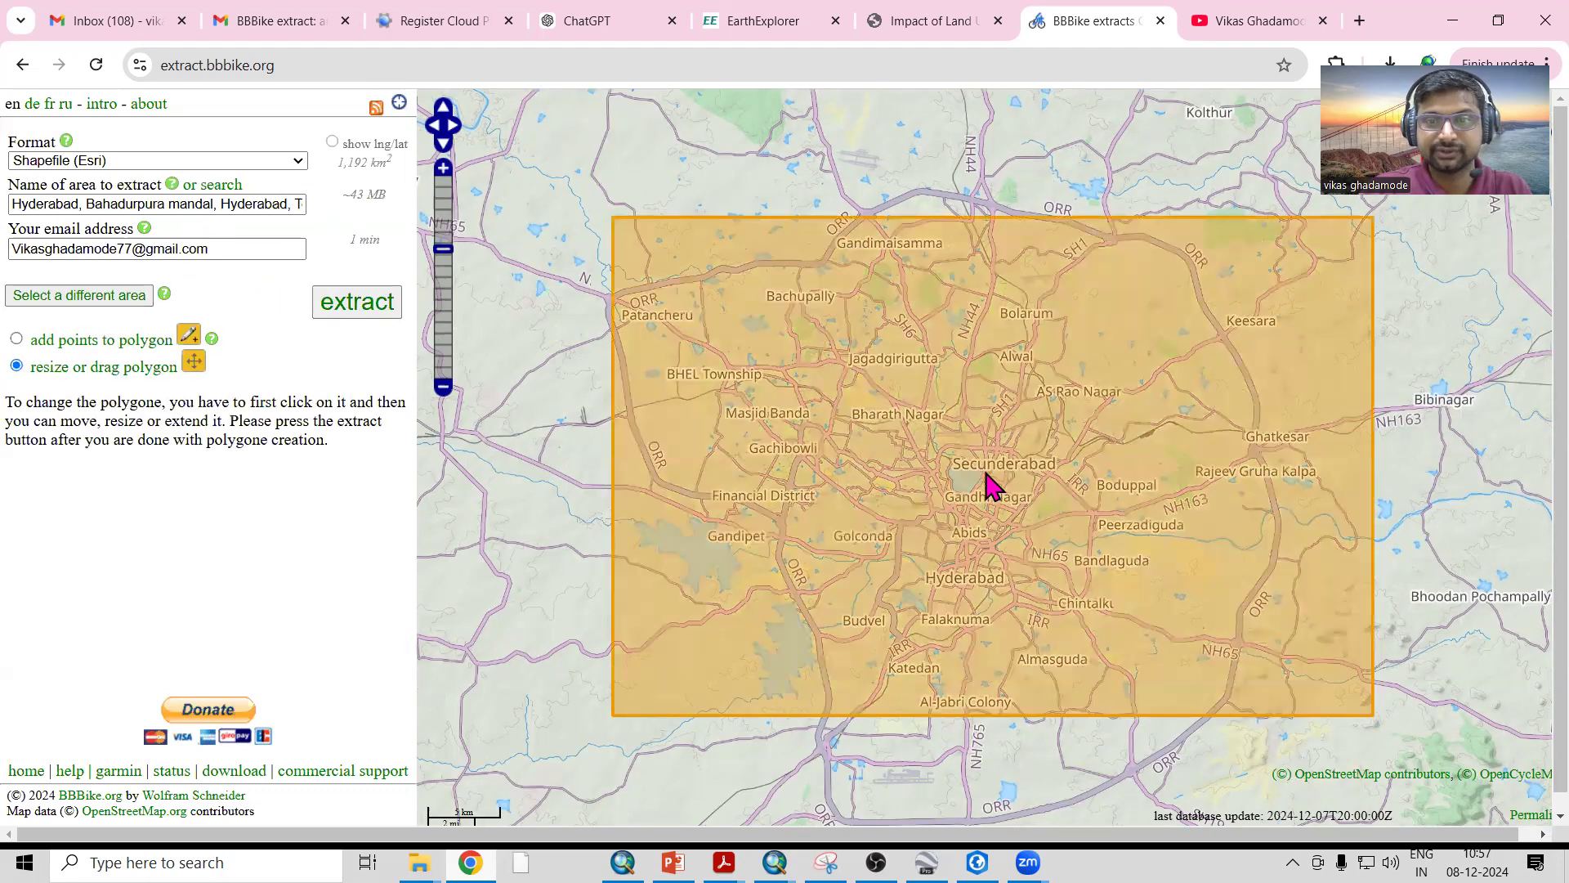
pyautogui.click(985, 478)
pyautogui.moveTo(1373, 715); pyautogui.dragTo(1253, 636)
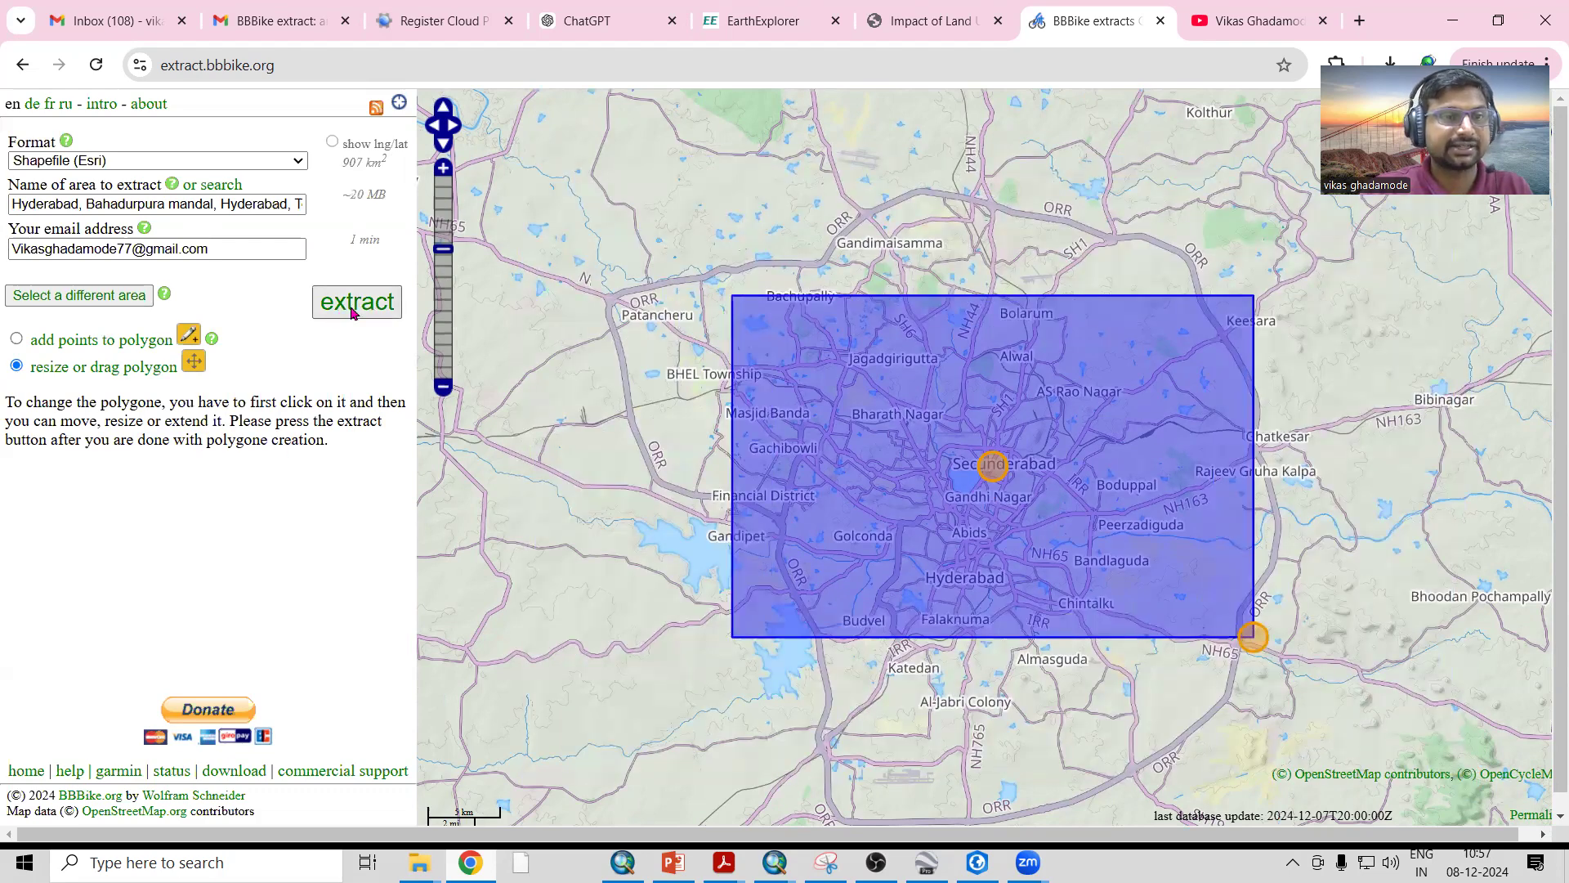
# Select the e-mail address, then switch to the BBBike extract message in Gmail.
pyautogui.tripleClick(213, 250)
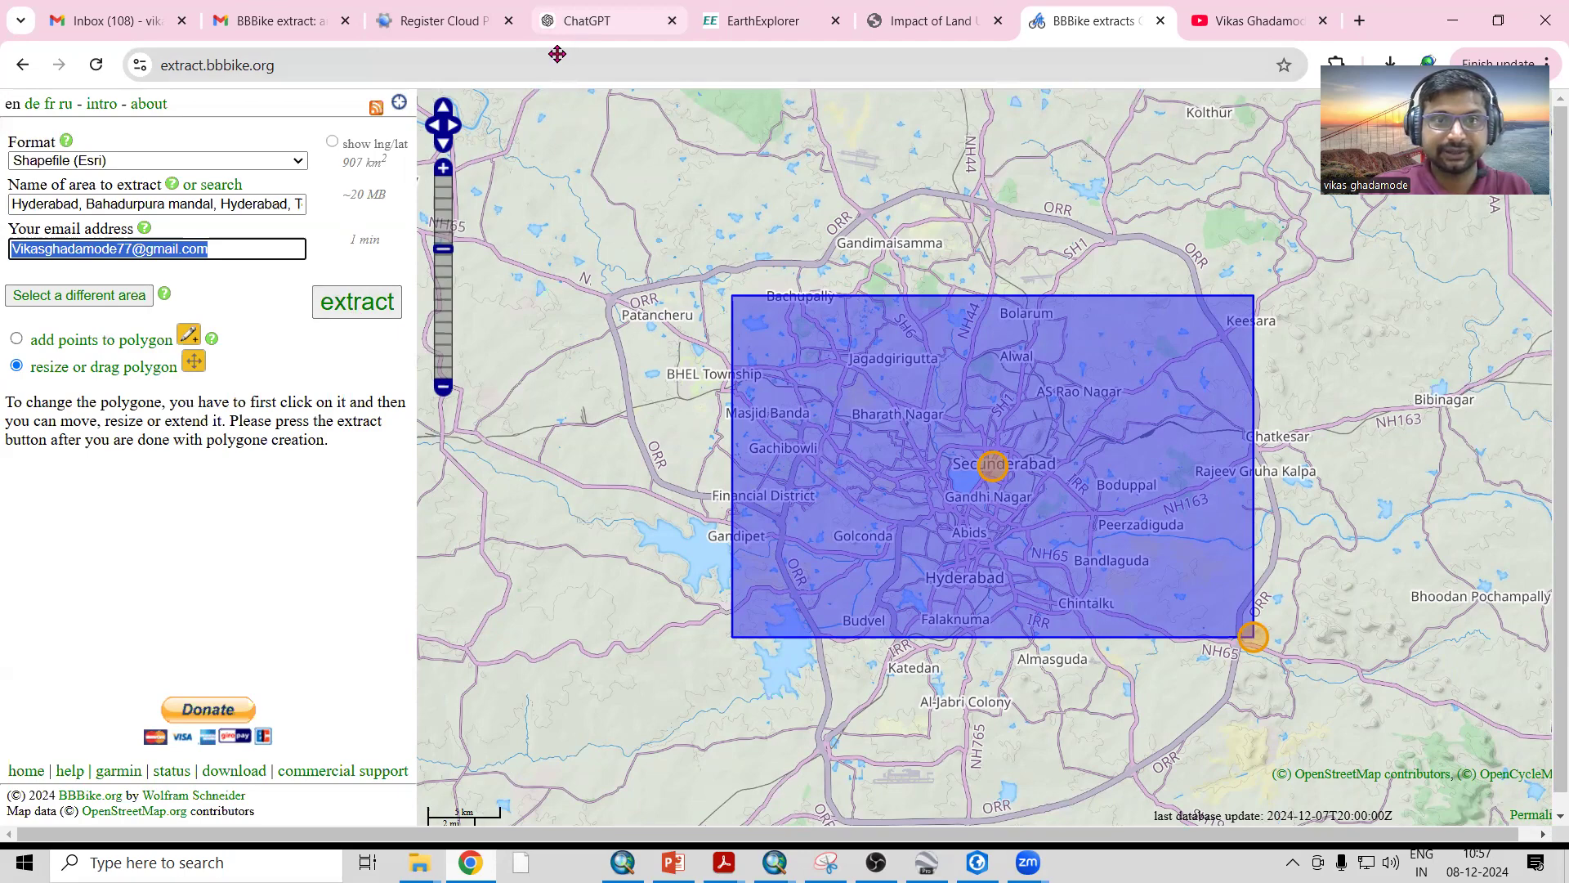
pyautogui.click(274, 22)
pyautogui.moveTo(415, 252); pyautogui.dragTo(690, 316)
# Scroll the extract email to its download link, then minimize Chrome to reveal ArcGIS Pro.
pyautogui.click(689, 365)
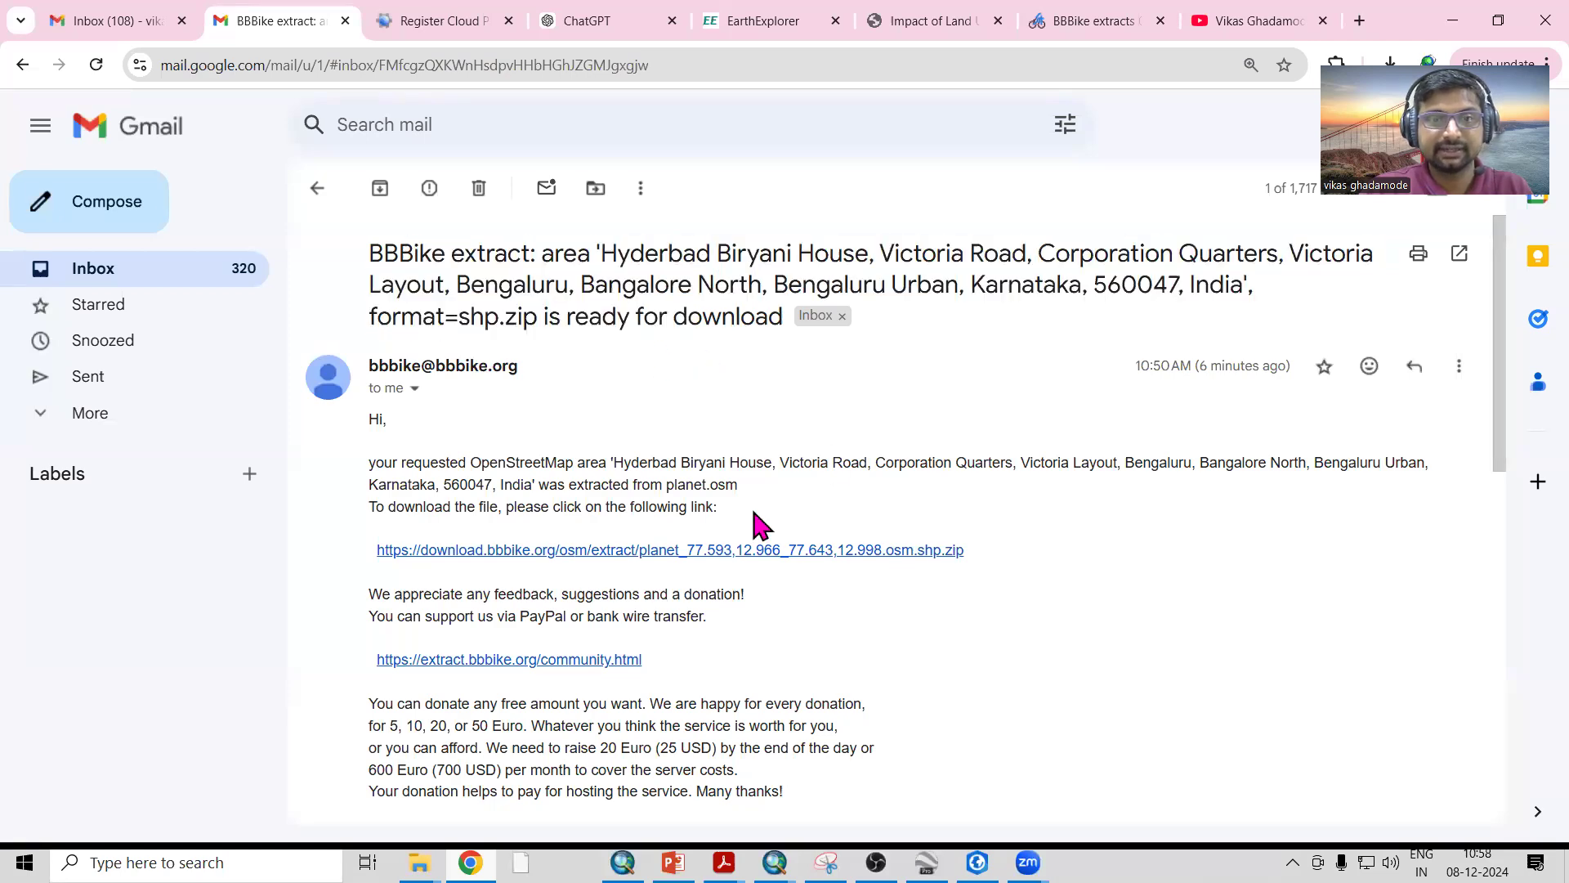
pyautogui.scroll(-1, 759, 523)
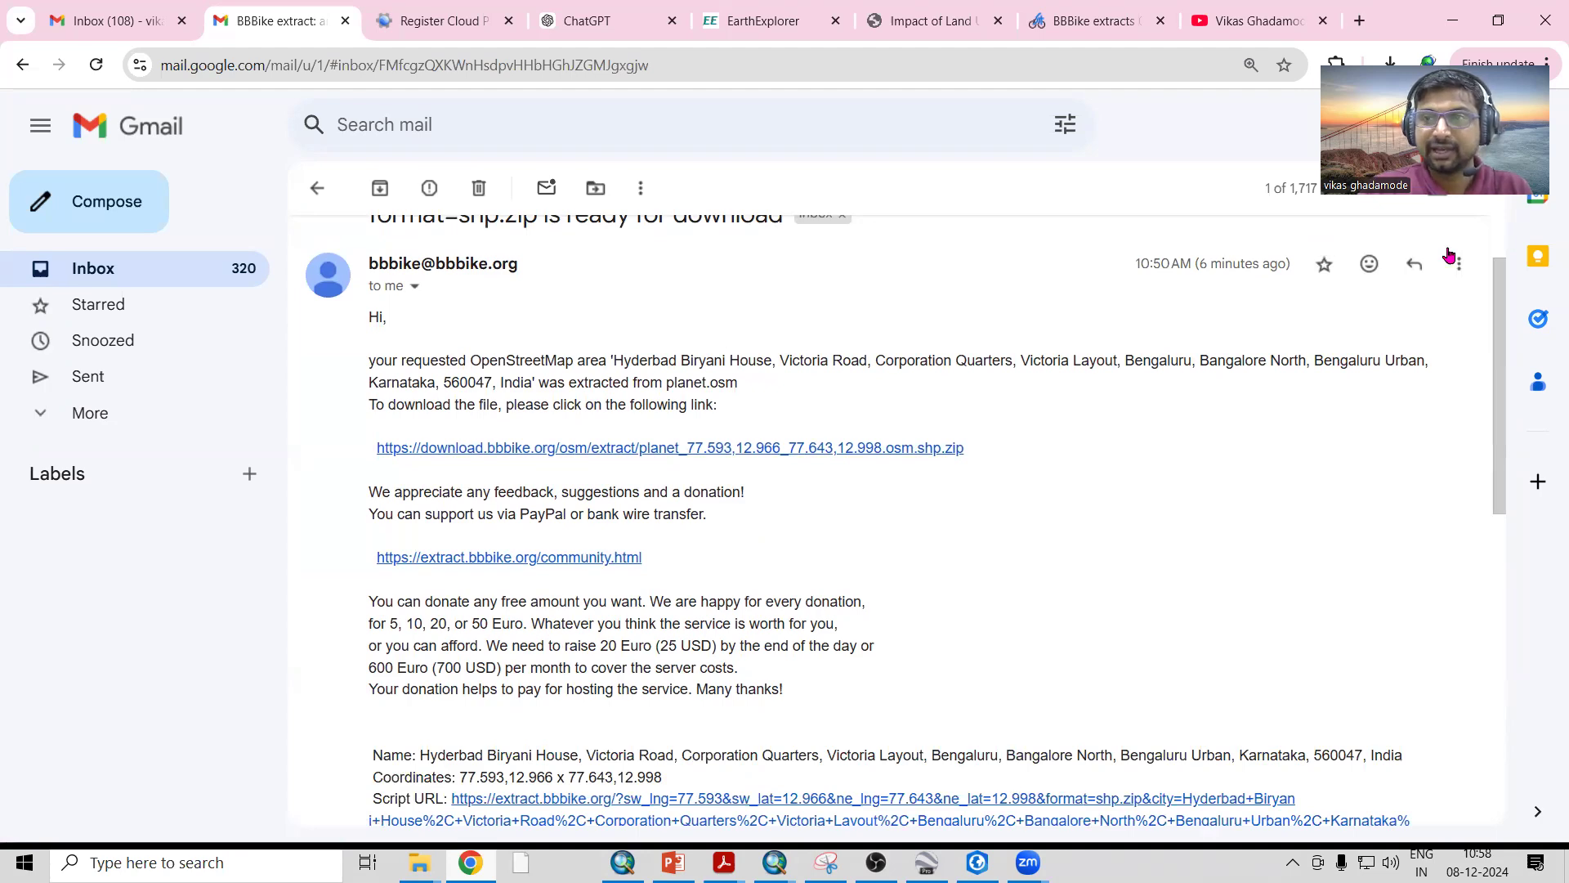
pyautogui.press('super+Down')
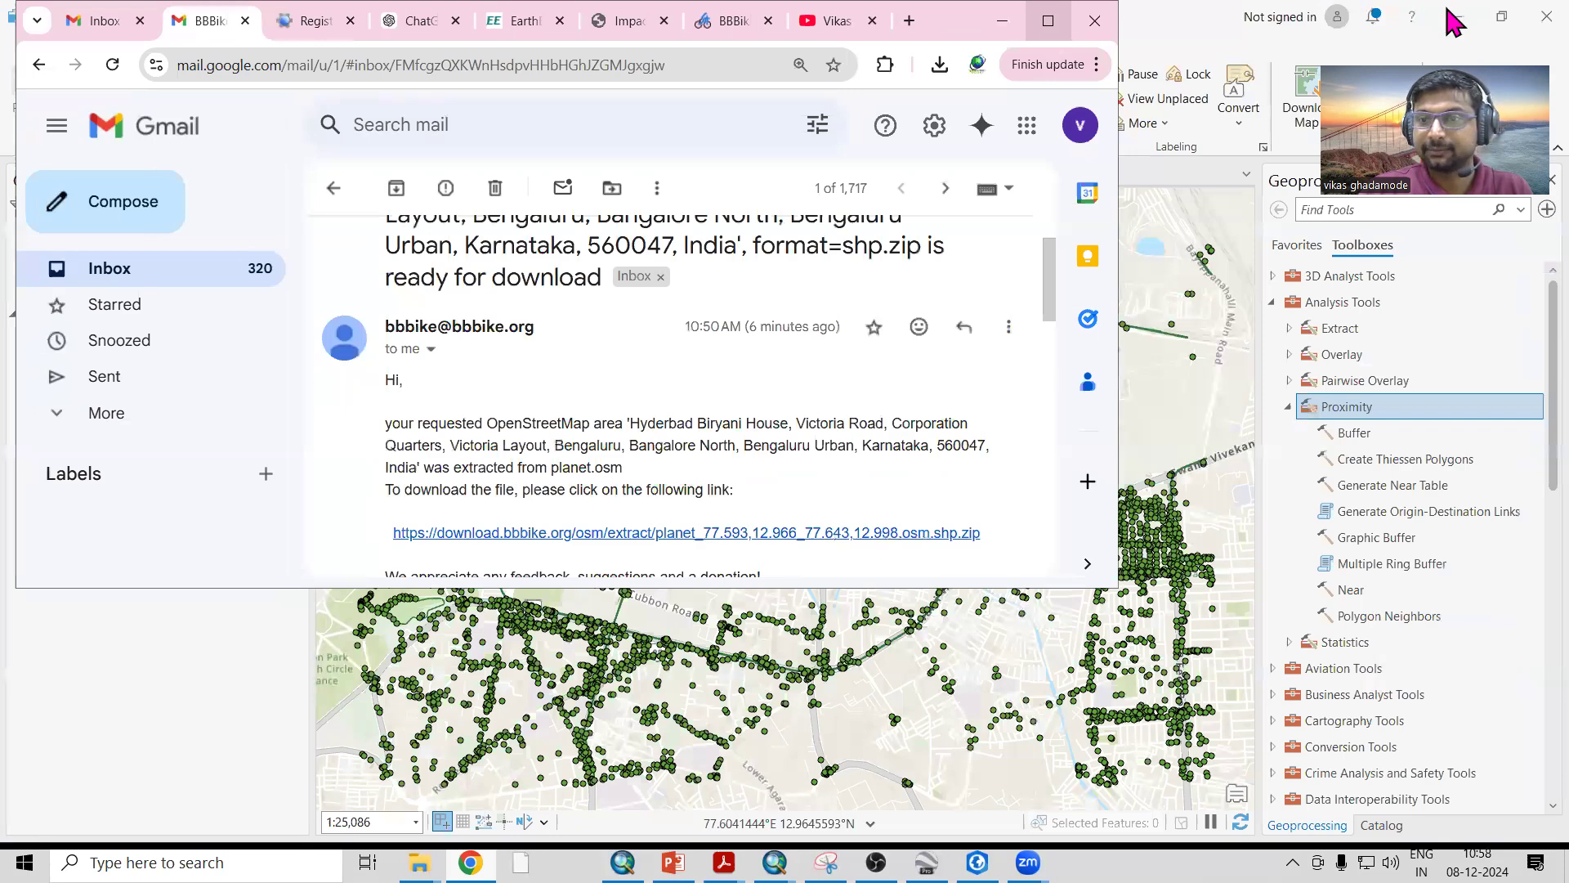
pyautogui.press('super+Down')
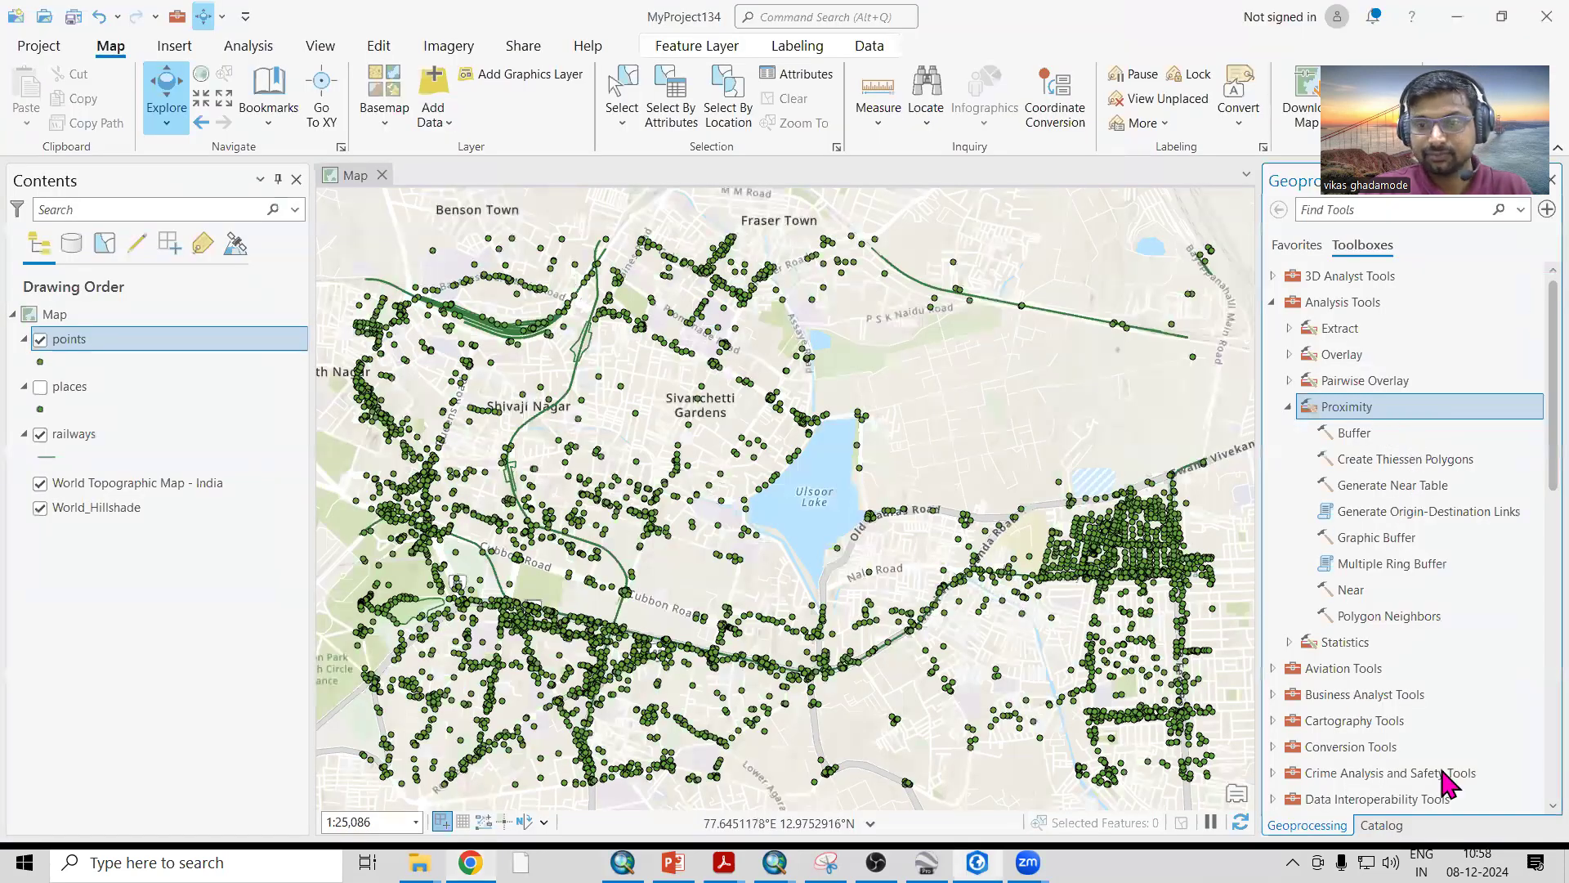
# Show the Catalog and browse the shape folder to points.shp.
pyautogui.click(1381, 825)
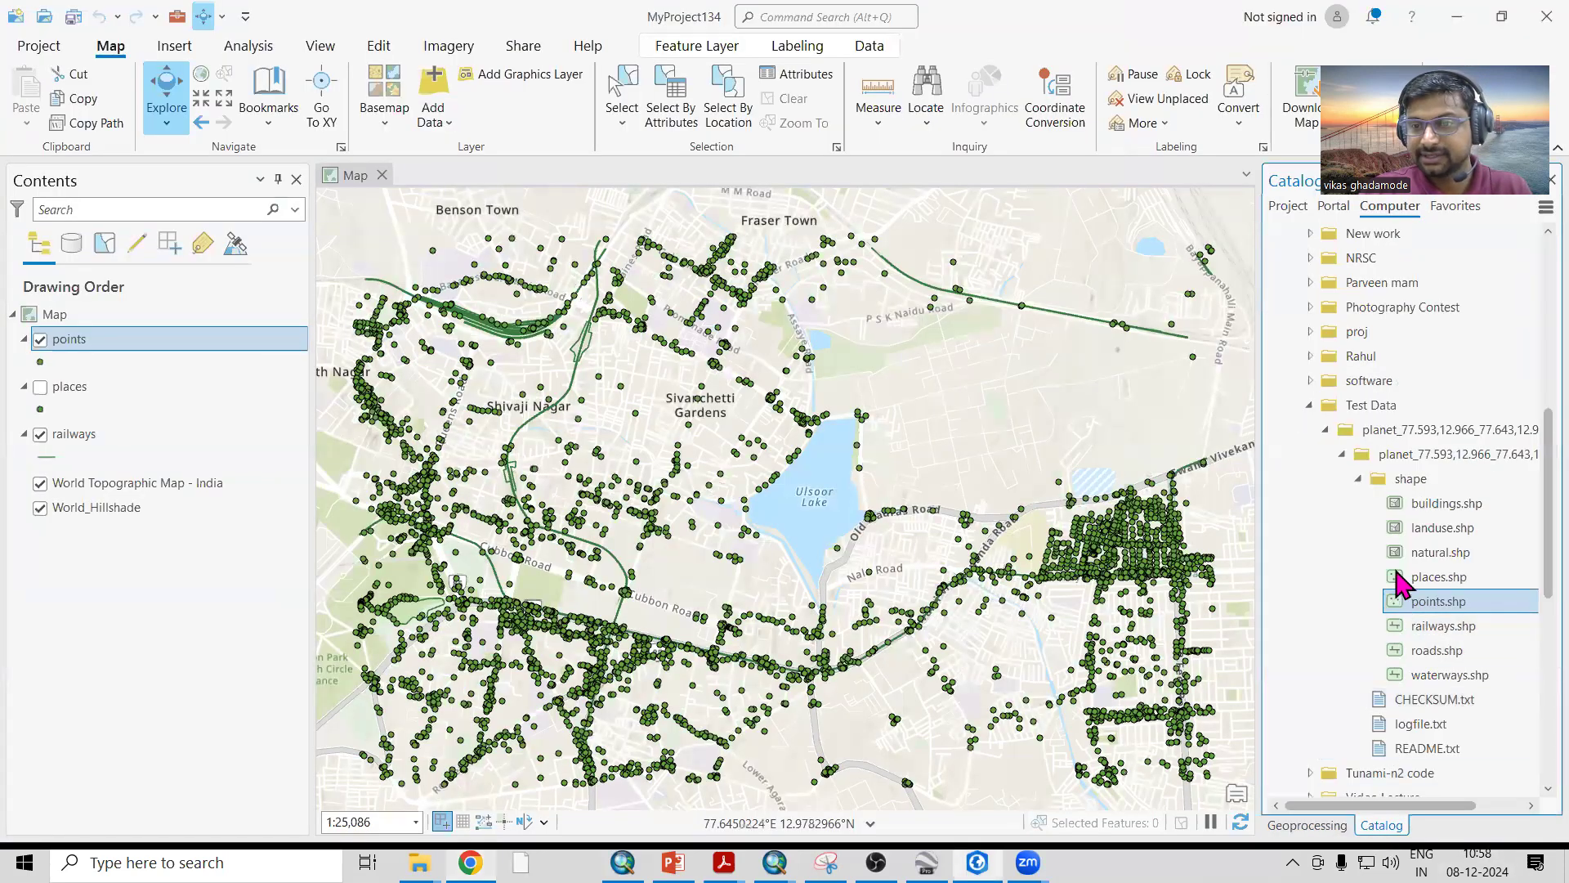
pyautogui.click(1359, 479)
pyautogui.click(1359, 479)
pyautogui.click(1423, 607)
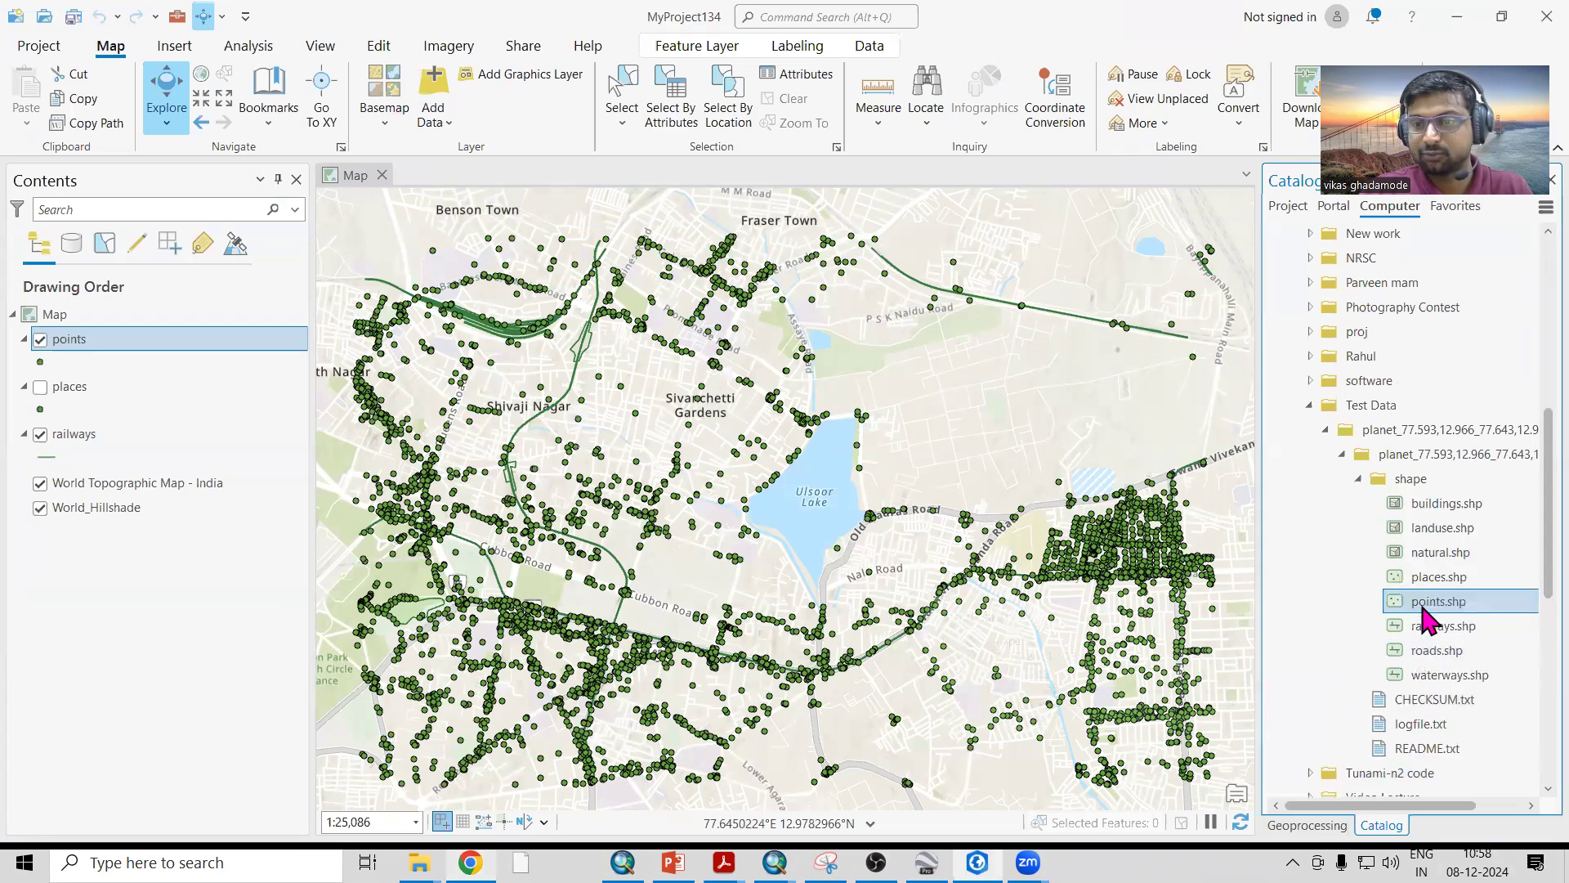
# Remove the points, places and railways layers from the map.
pyautogui.rightClick(82, 338)
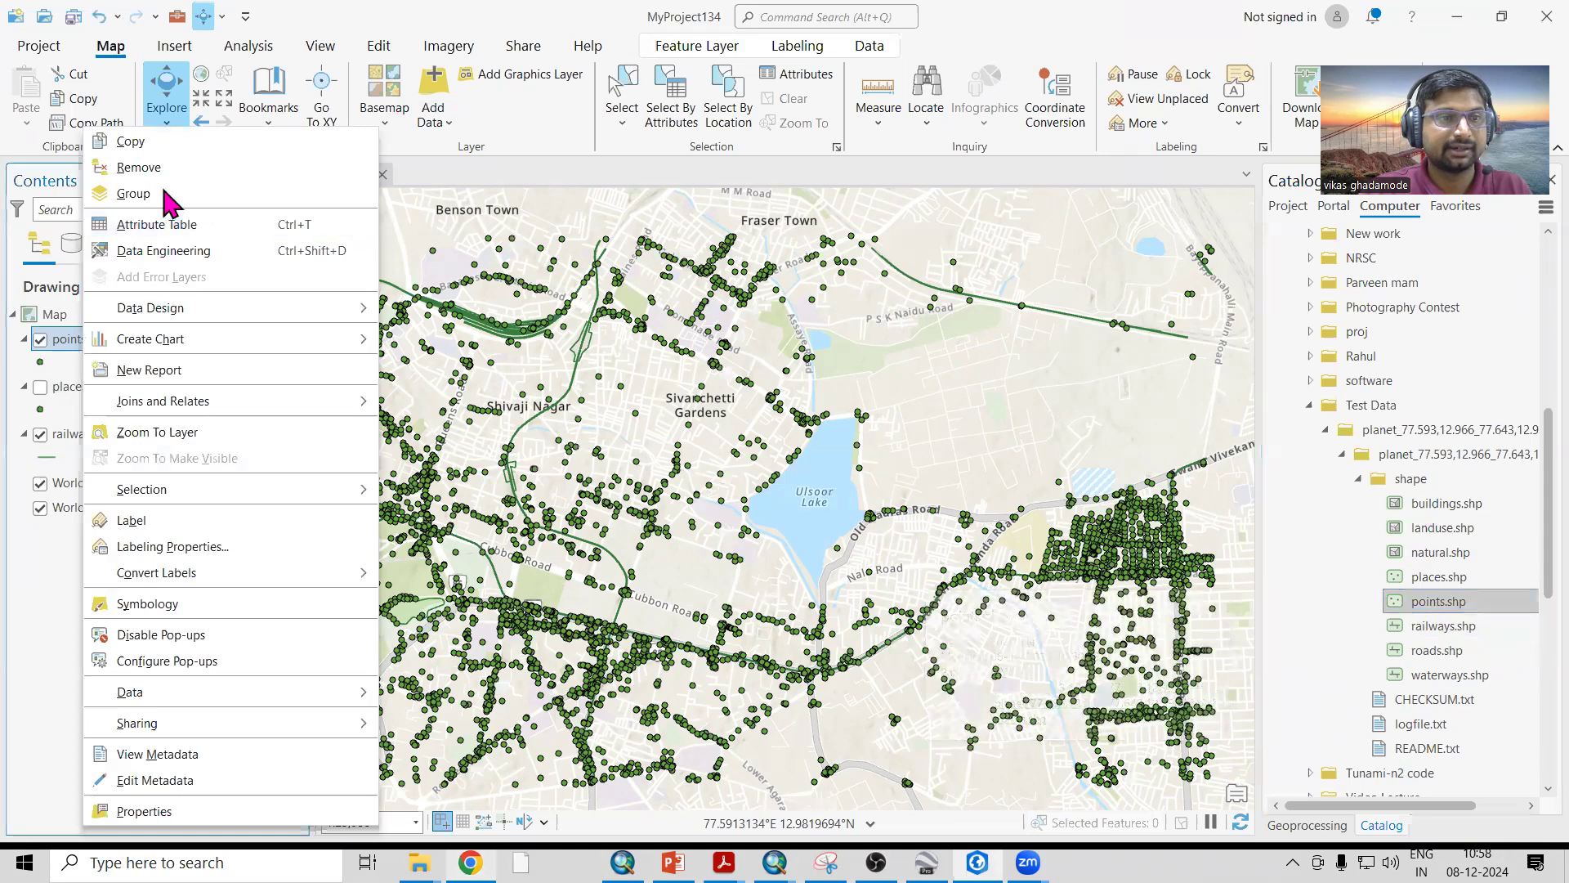
pyautogui.click(138, 167)
pyautogui.rightClick(97, 350)
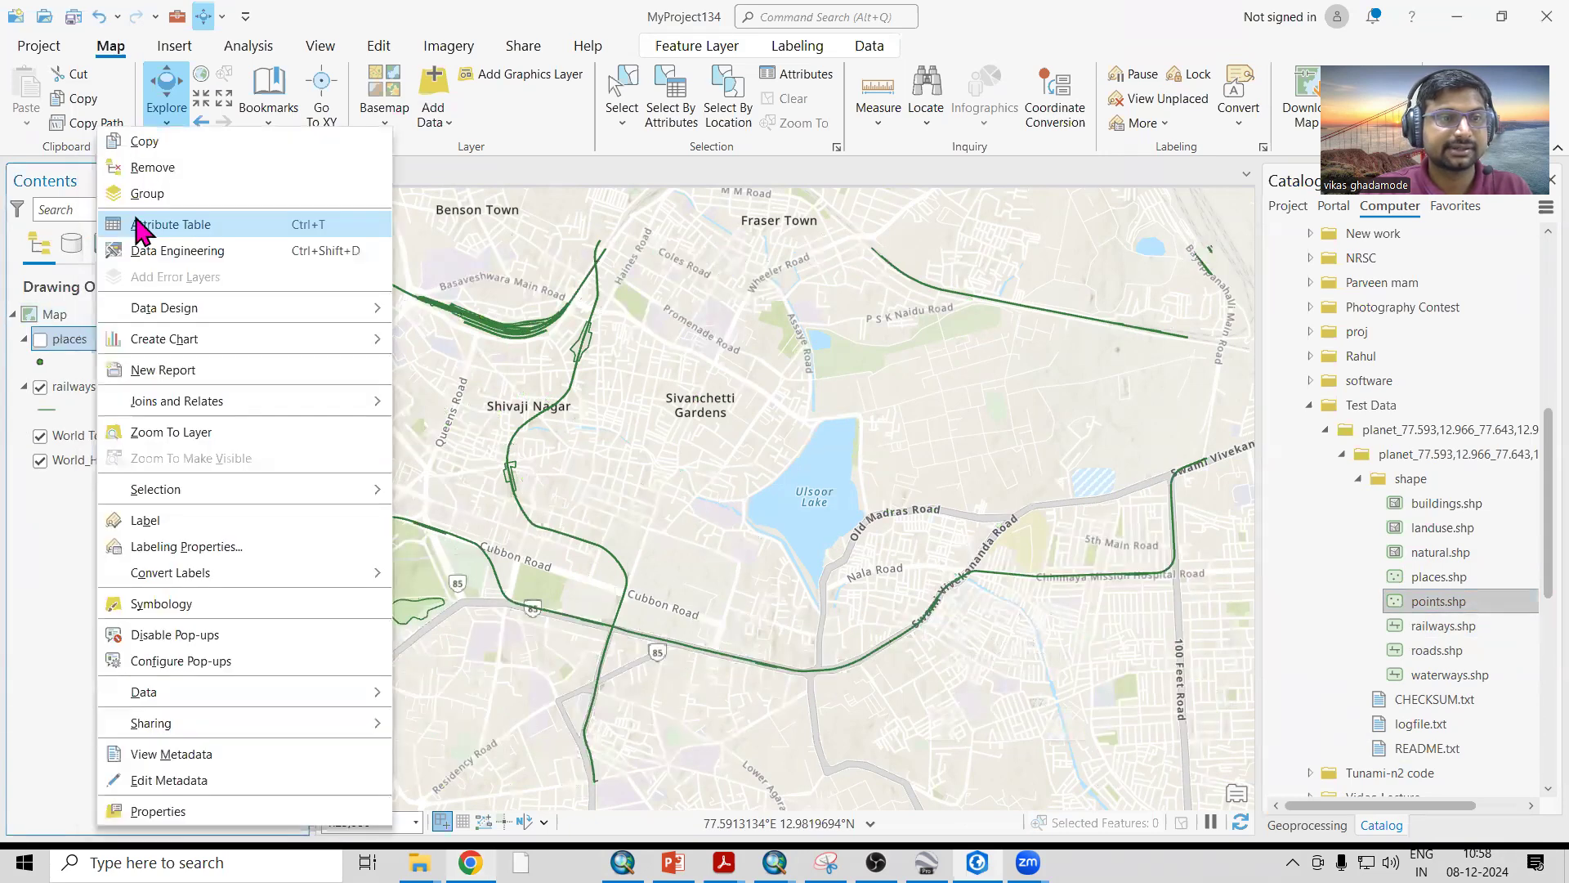
pyautogui.click(151, 170)
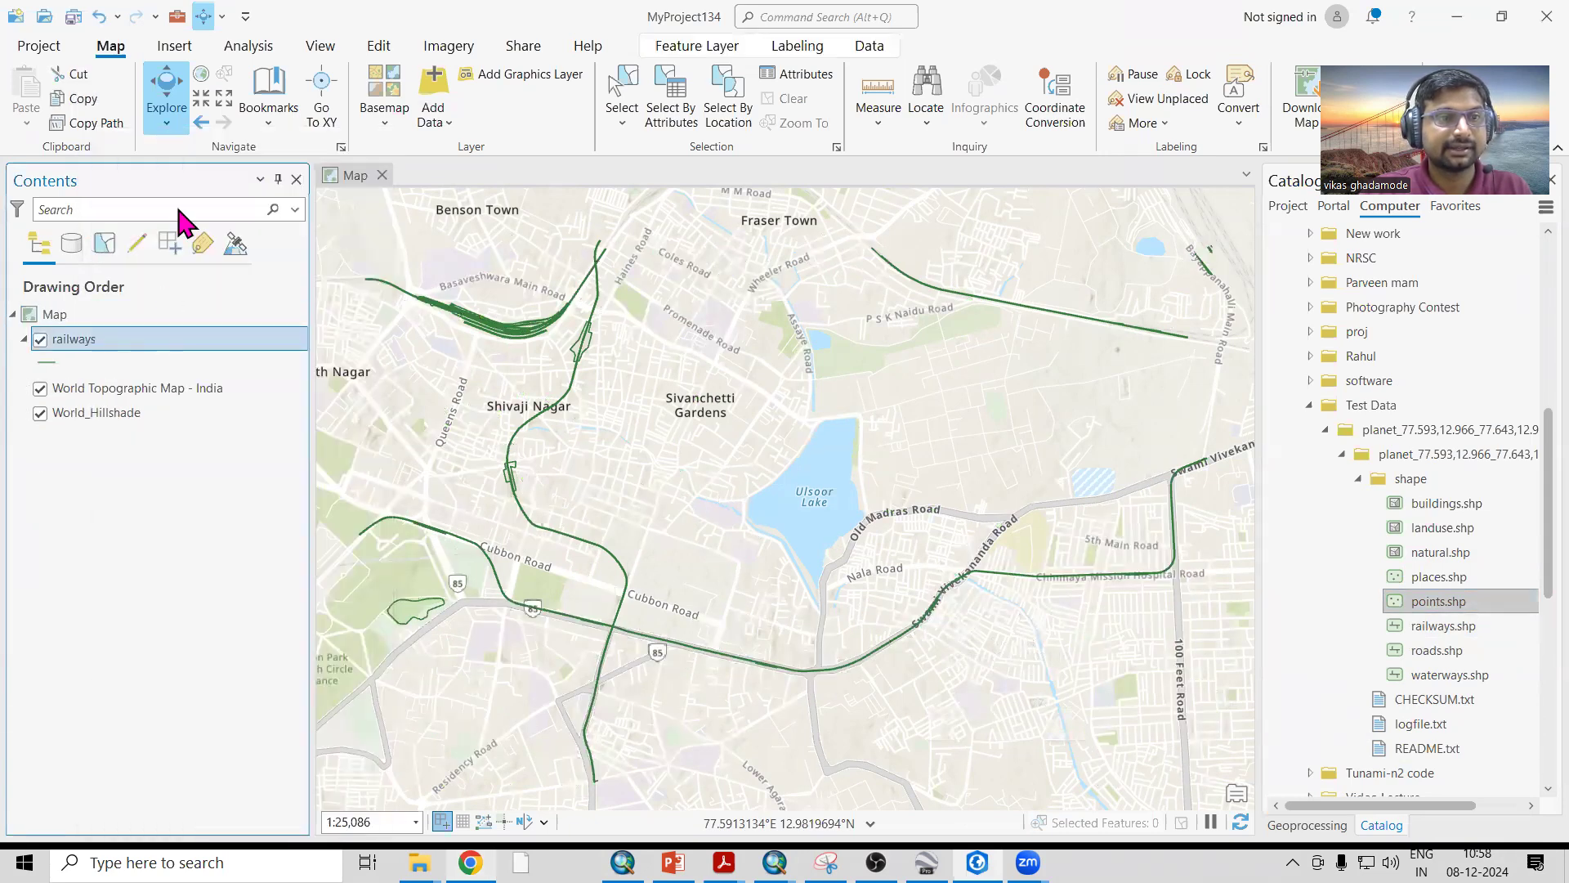
pyautogui.rightClick(98, 338)
pyautogui.click(178, 170)
pyautogui.click(1517, 595)
# Add railways.shp from the Catalog to the map and pan to the railway lines.
pyautogui.click(1463, 626)
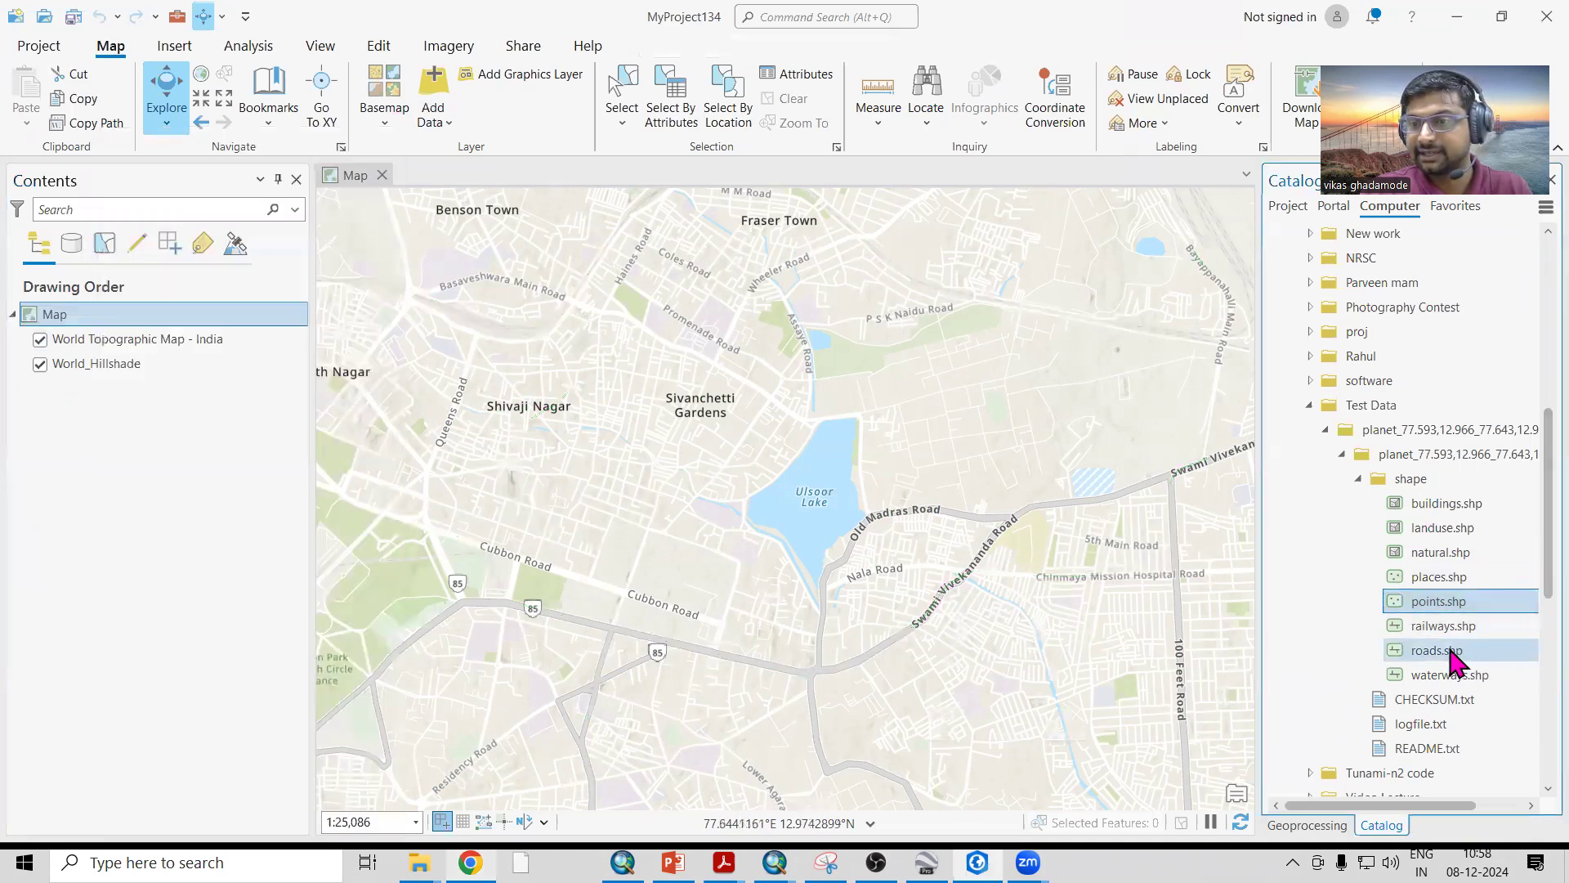
pyautogui.moveTo(1467, 638); pyautogui.dragTo(687, 529)
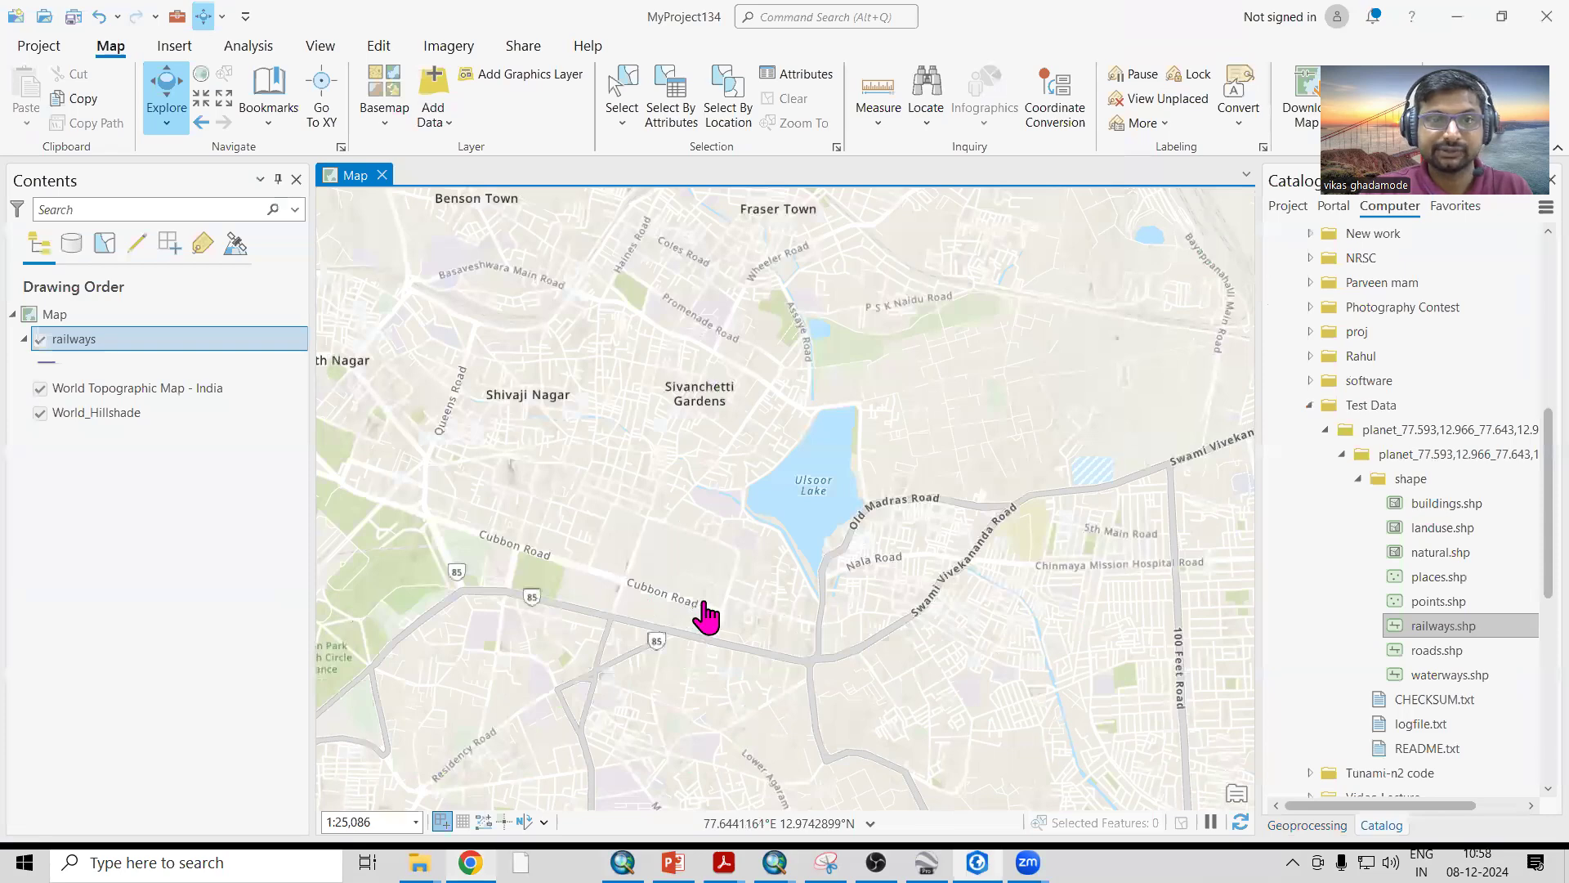
pyautogui.moveTo(584, 497); pyautogui.dragTo(759, 666)
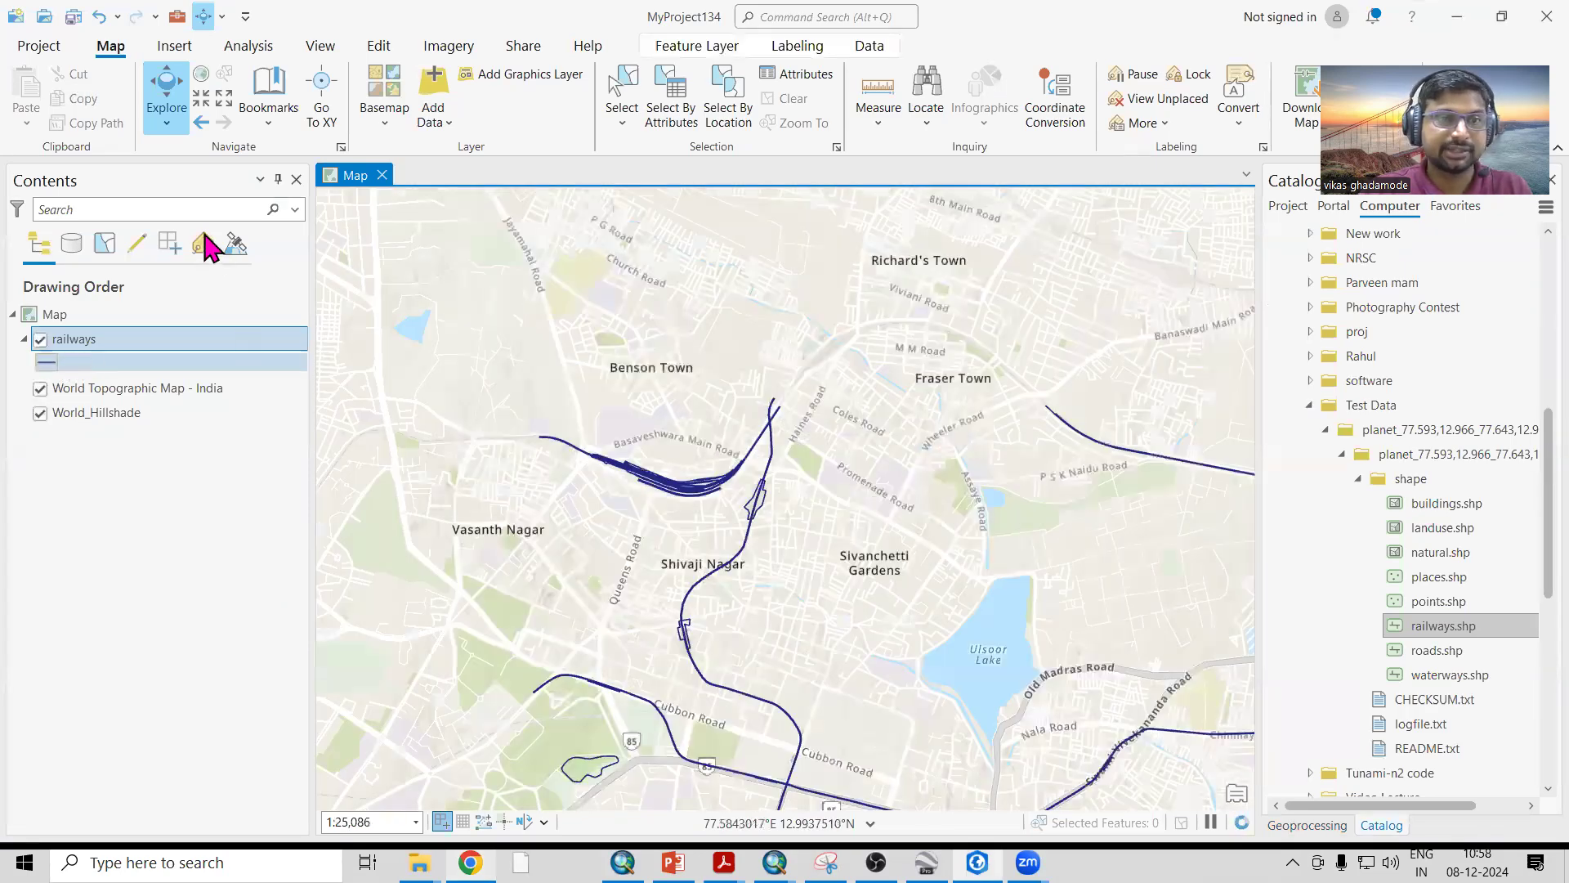
# Review the railways attribute table's 79 features, then close it.
pyautogui.hotkey('ctrl', 't')
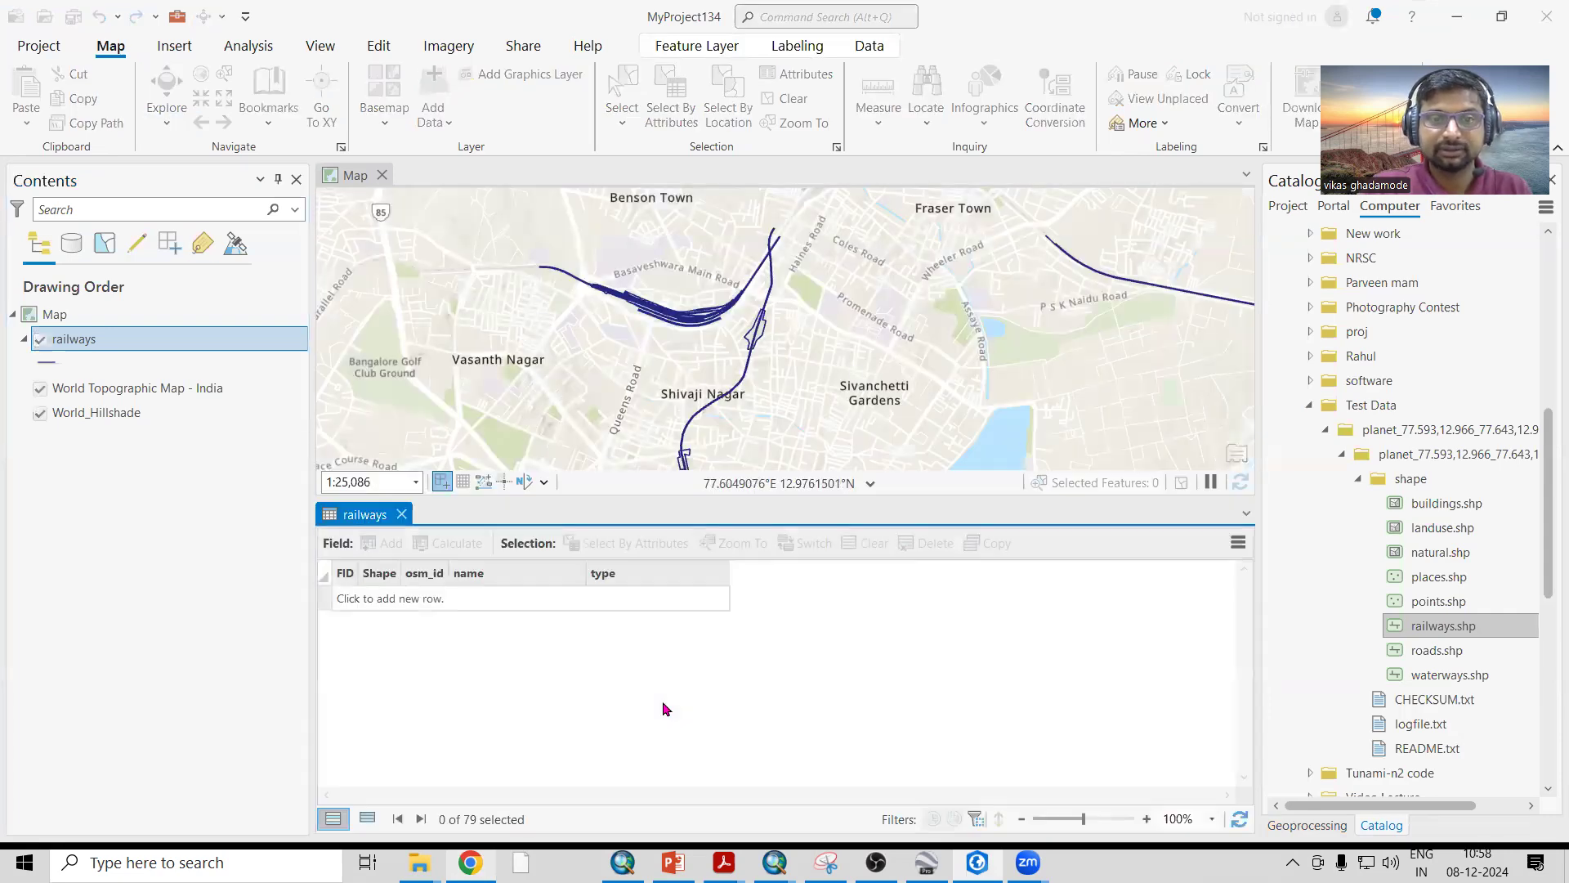
pyautogui.scroll(-20, 657, 621)
pyautogui.scroll(-2, 661, 700)
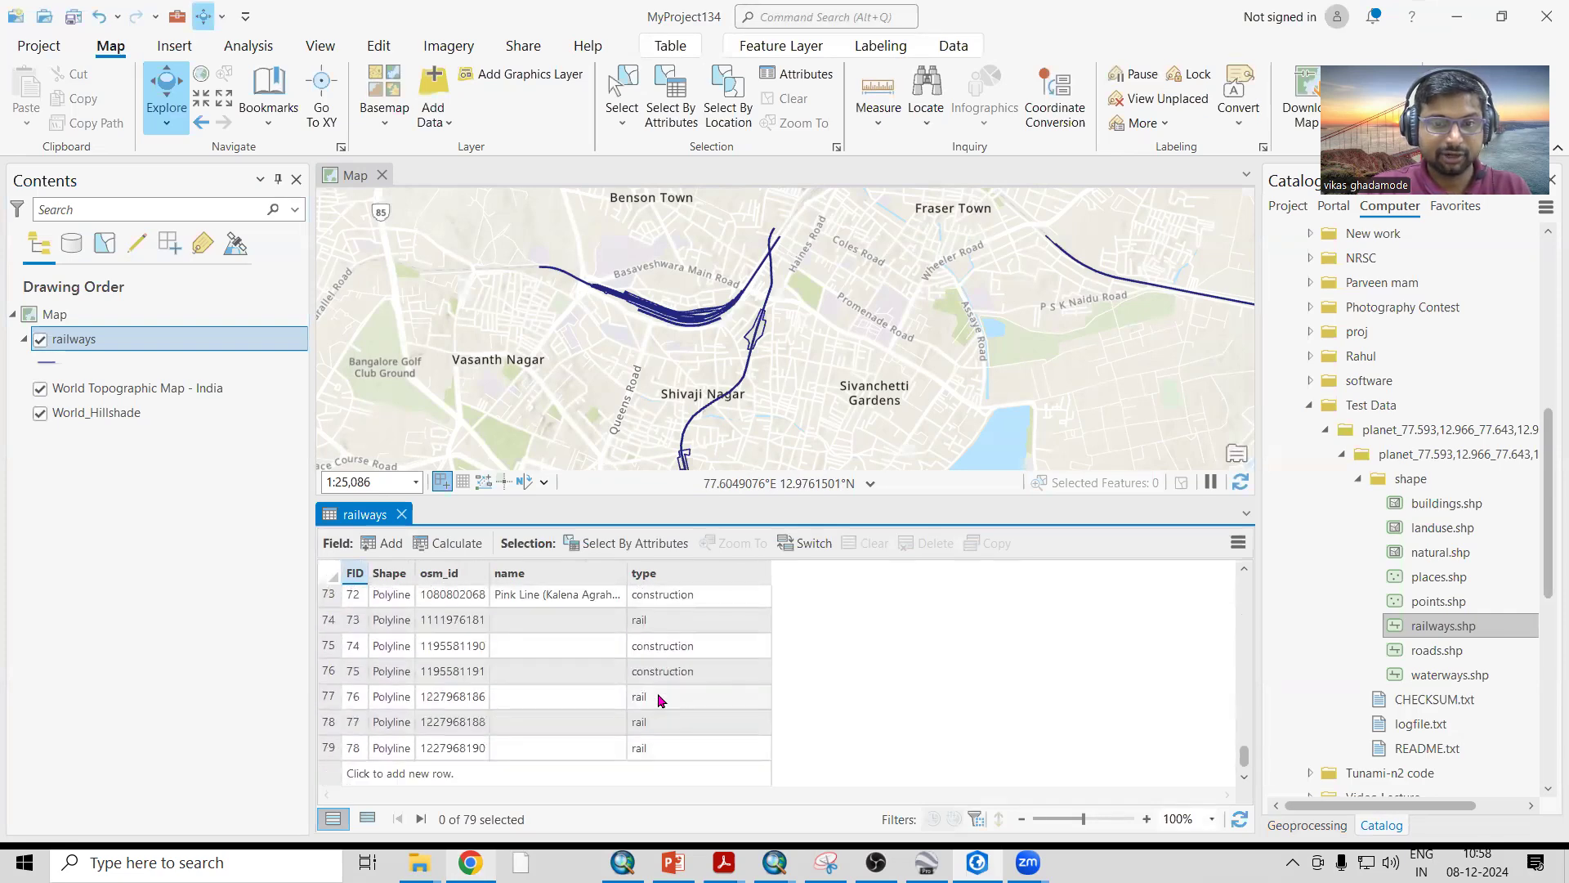
pyautogui.scroll(20, 660, 701)
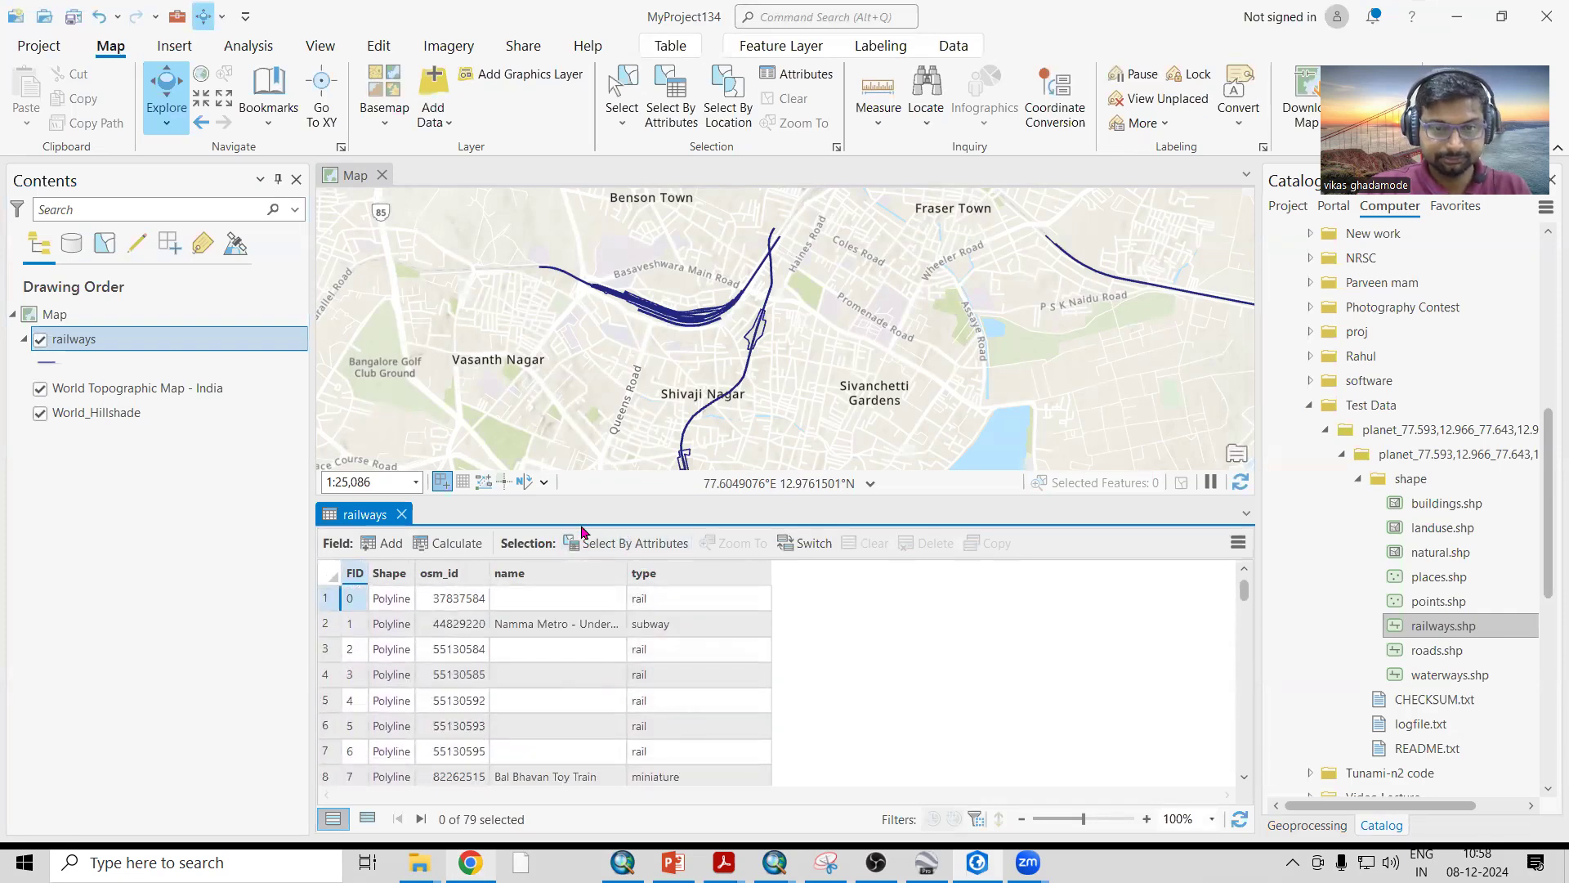
pyautogui.click(403, 515)
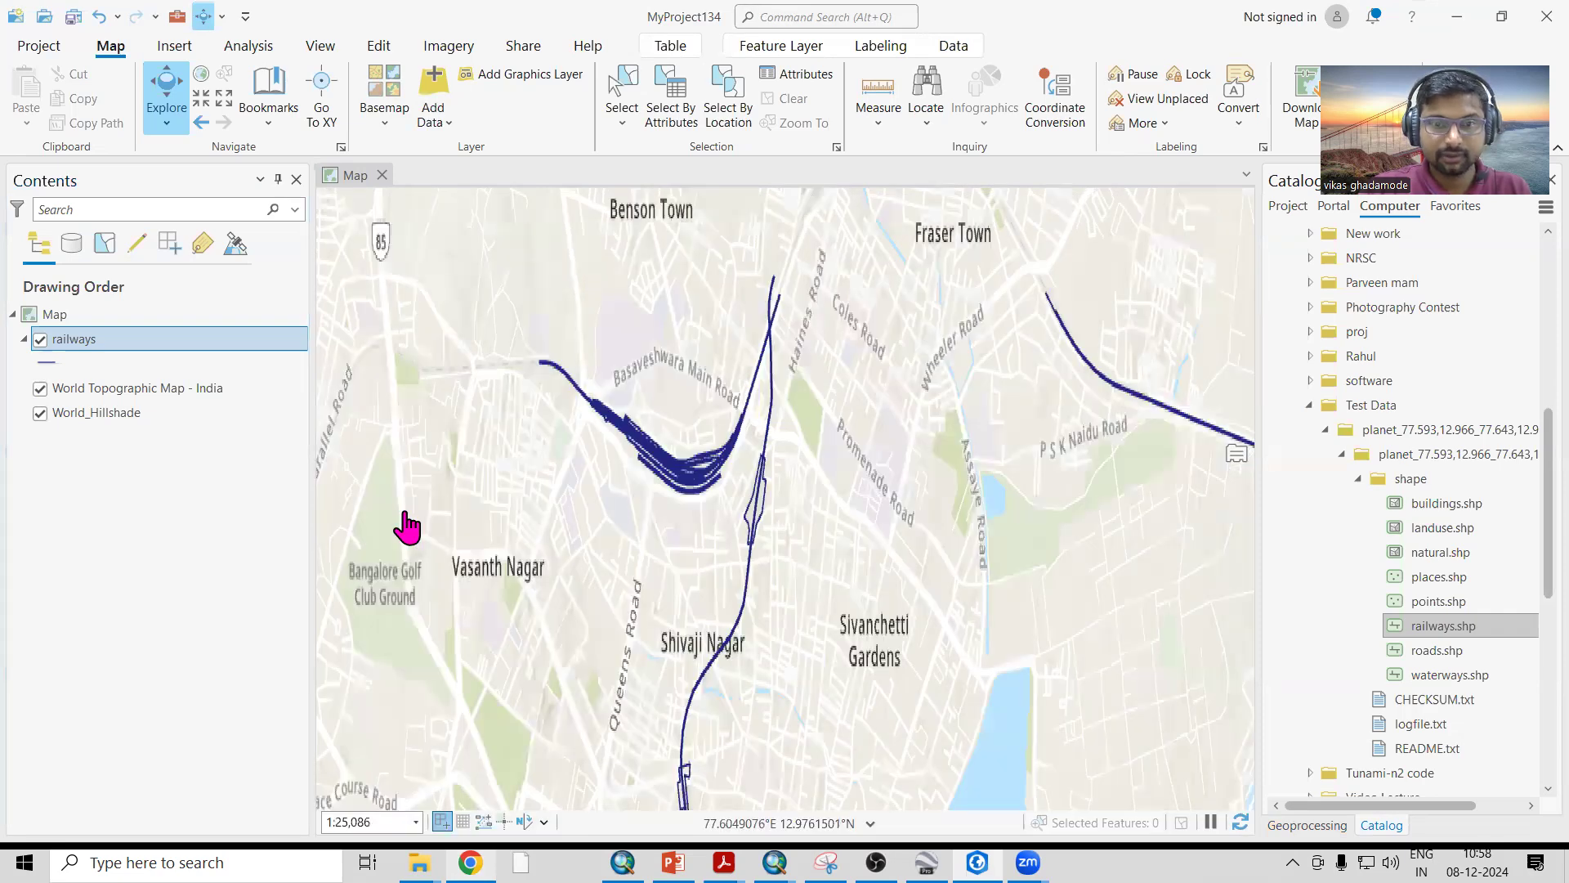
pyautogui.click(1442, 579)
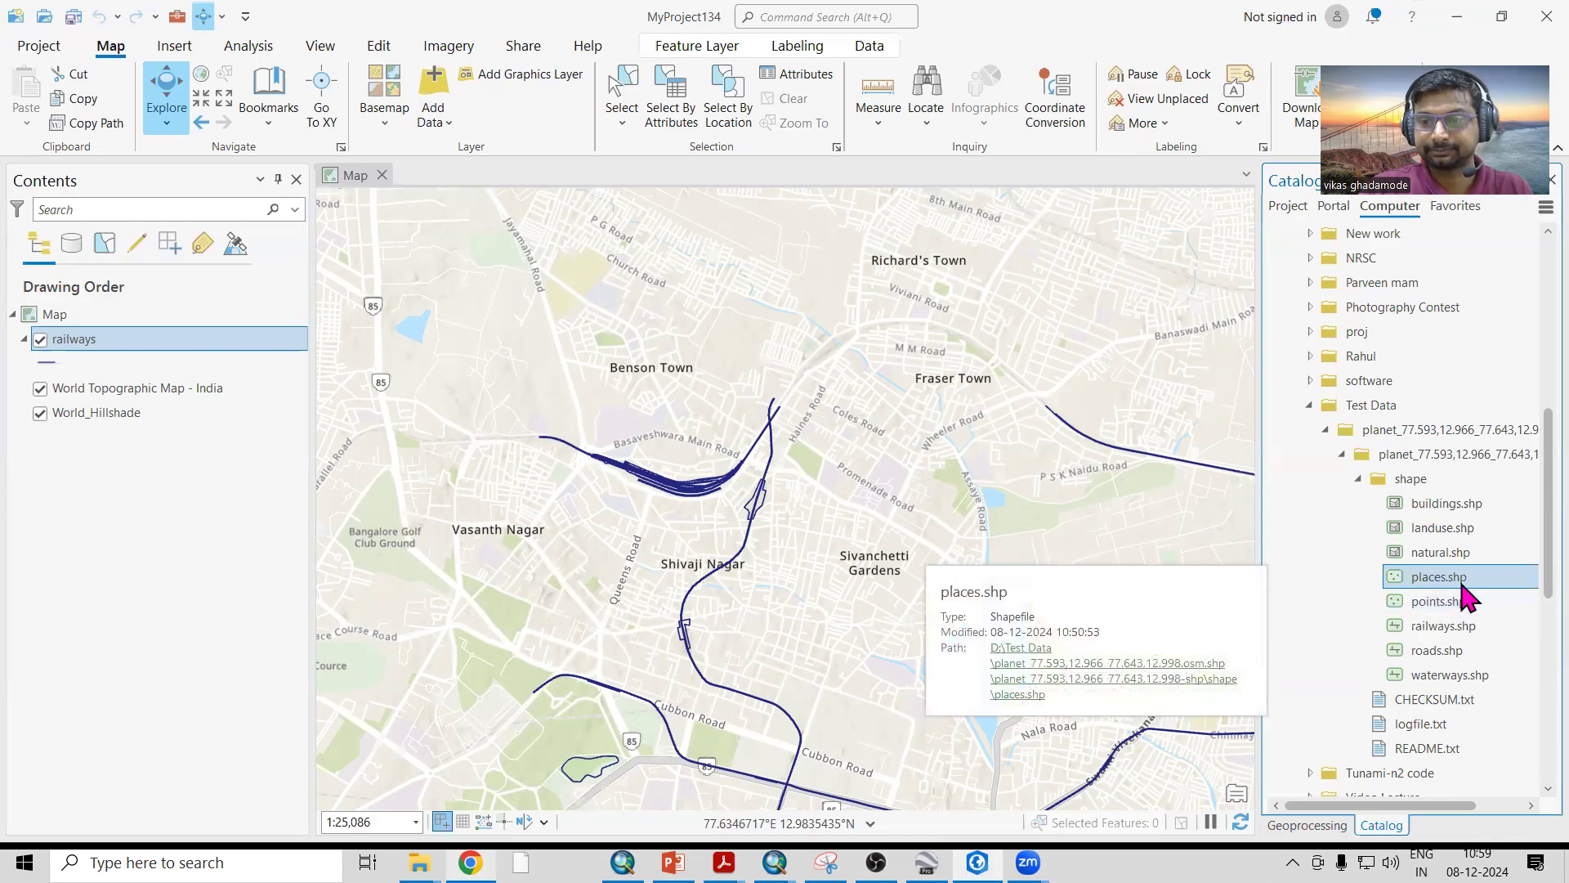
# Add places.shp to the map and browse its attribute table before closing it.
pyautogui.moveTo(711, 592); pyautogui.dragTo(709, 590)
pyautogui.scroll(-3, 501, 445)
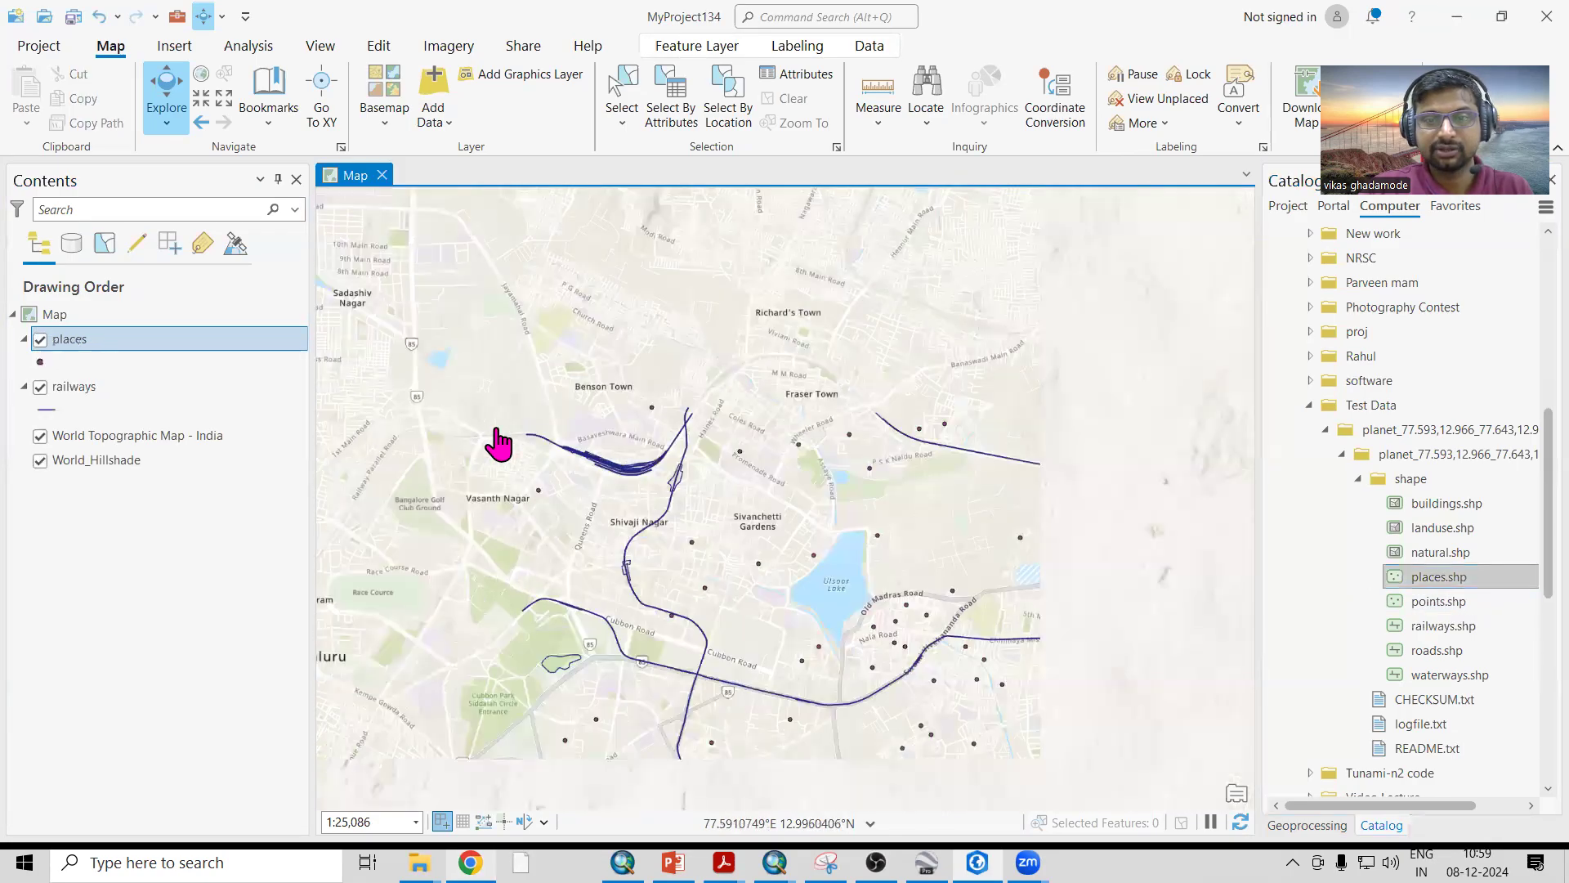
pyautogui.scroll(4, 740, 576)
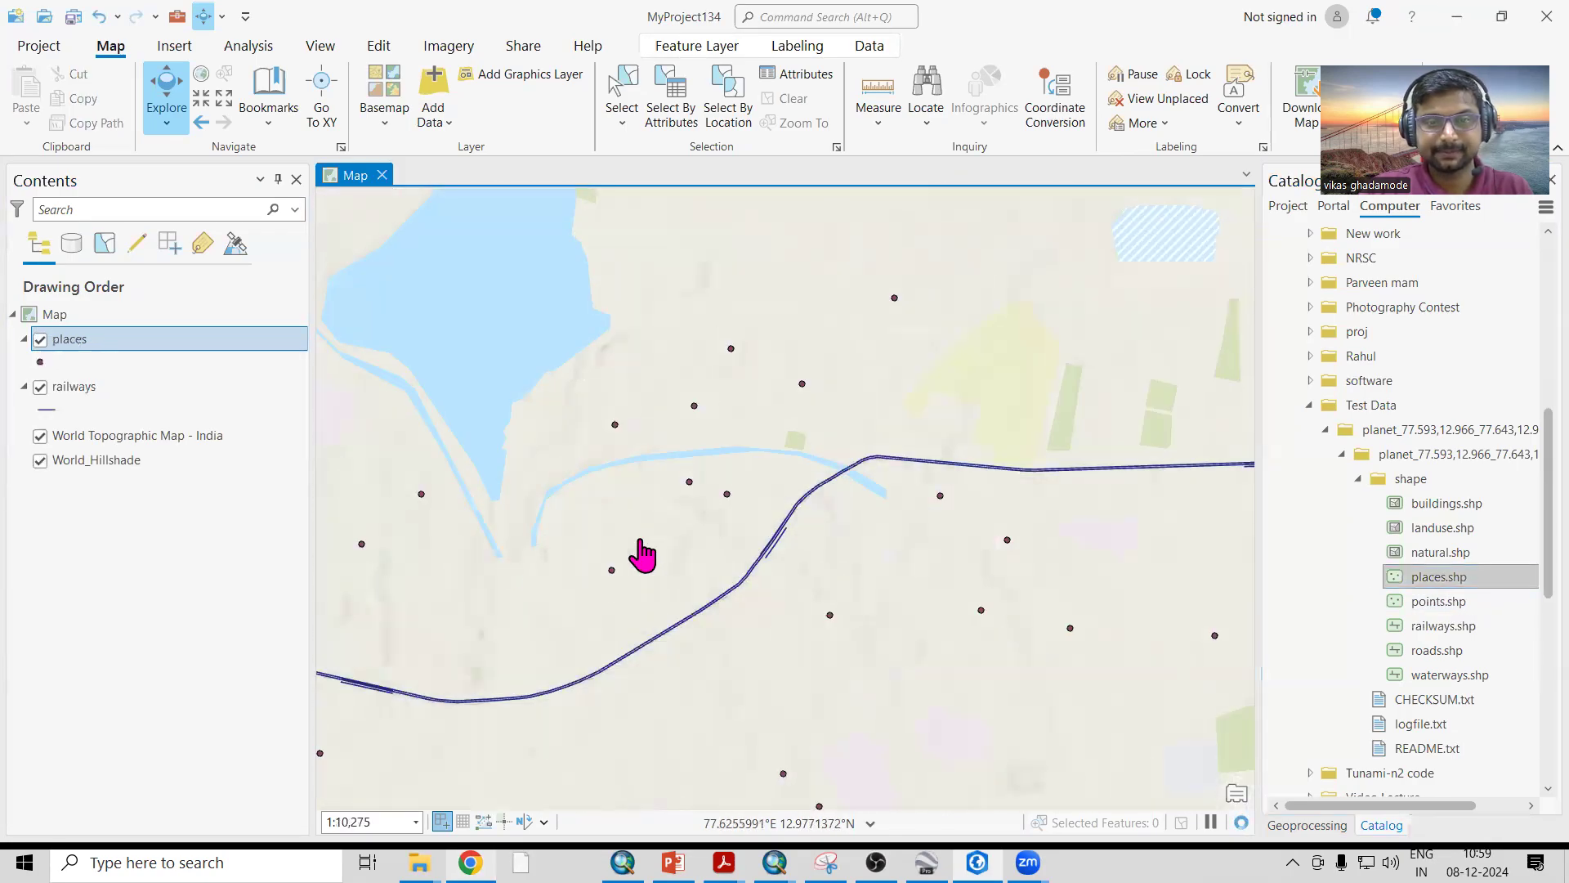
pyautogui.rightClick(85, 340)
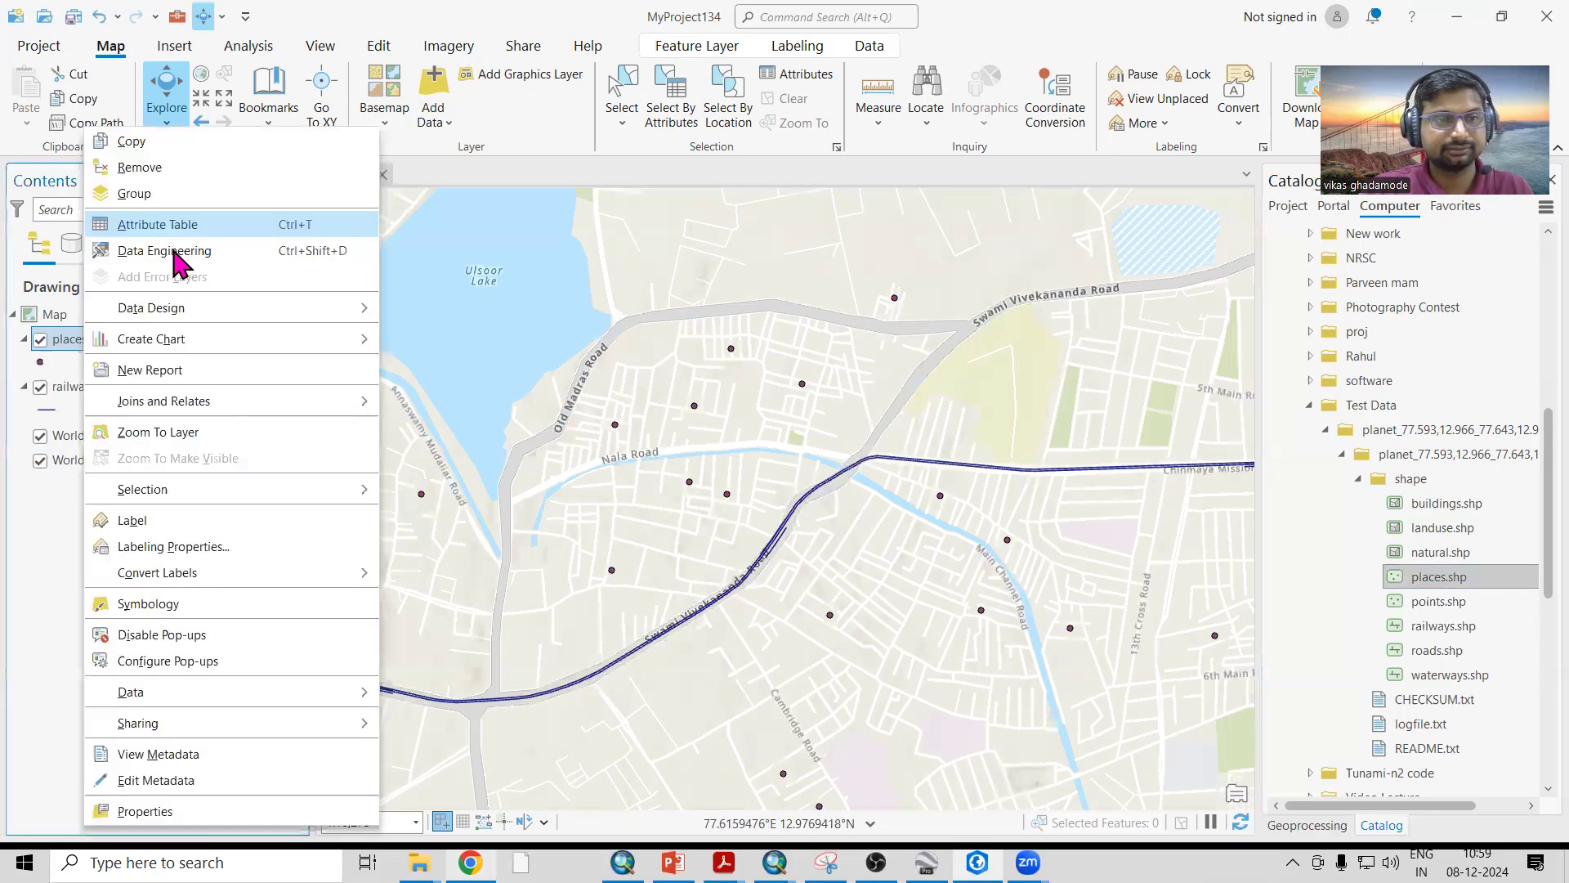
pyautogui.click(158, 225)
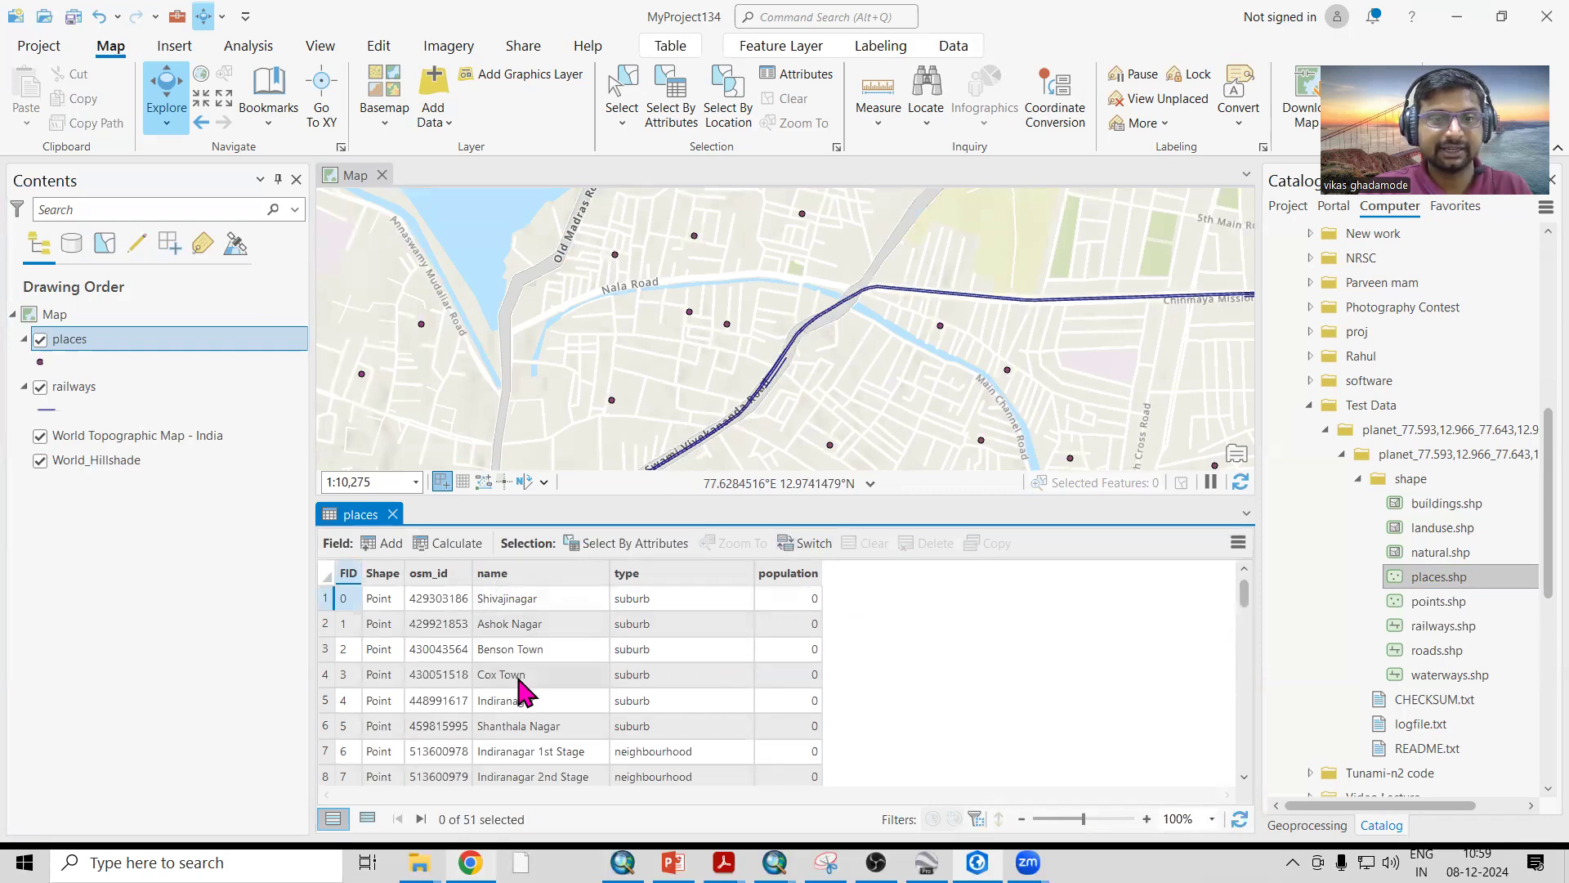
pyautogui.scroll(-3, 668, 660)
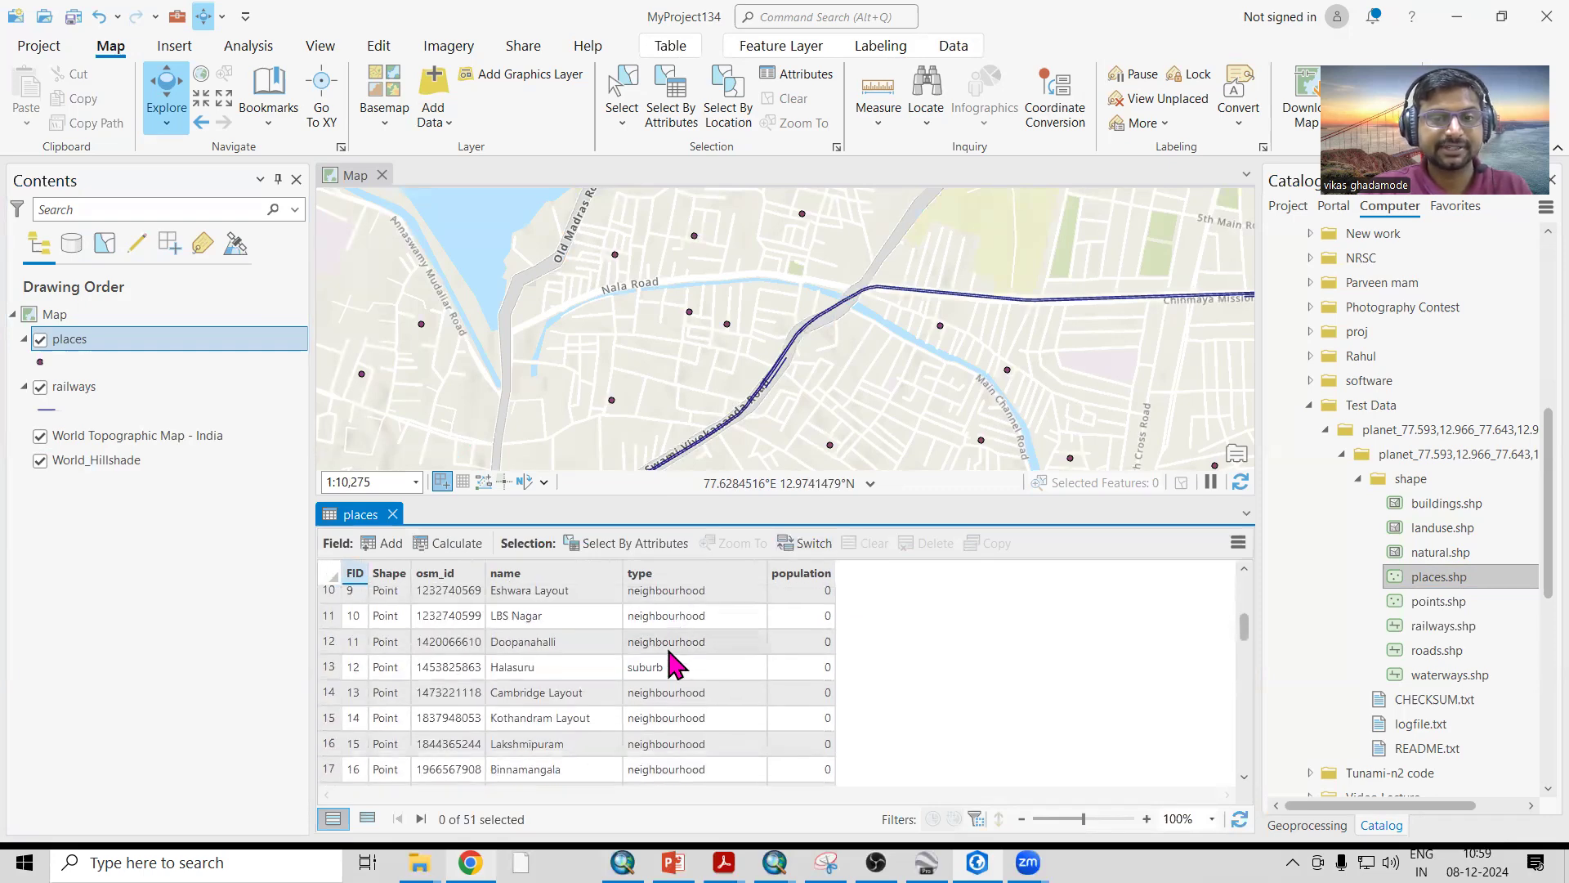
pyautogui.scroll(-3, 703, 716)
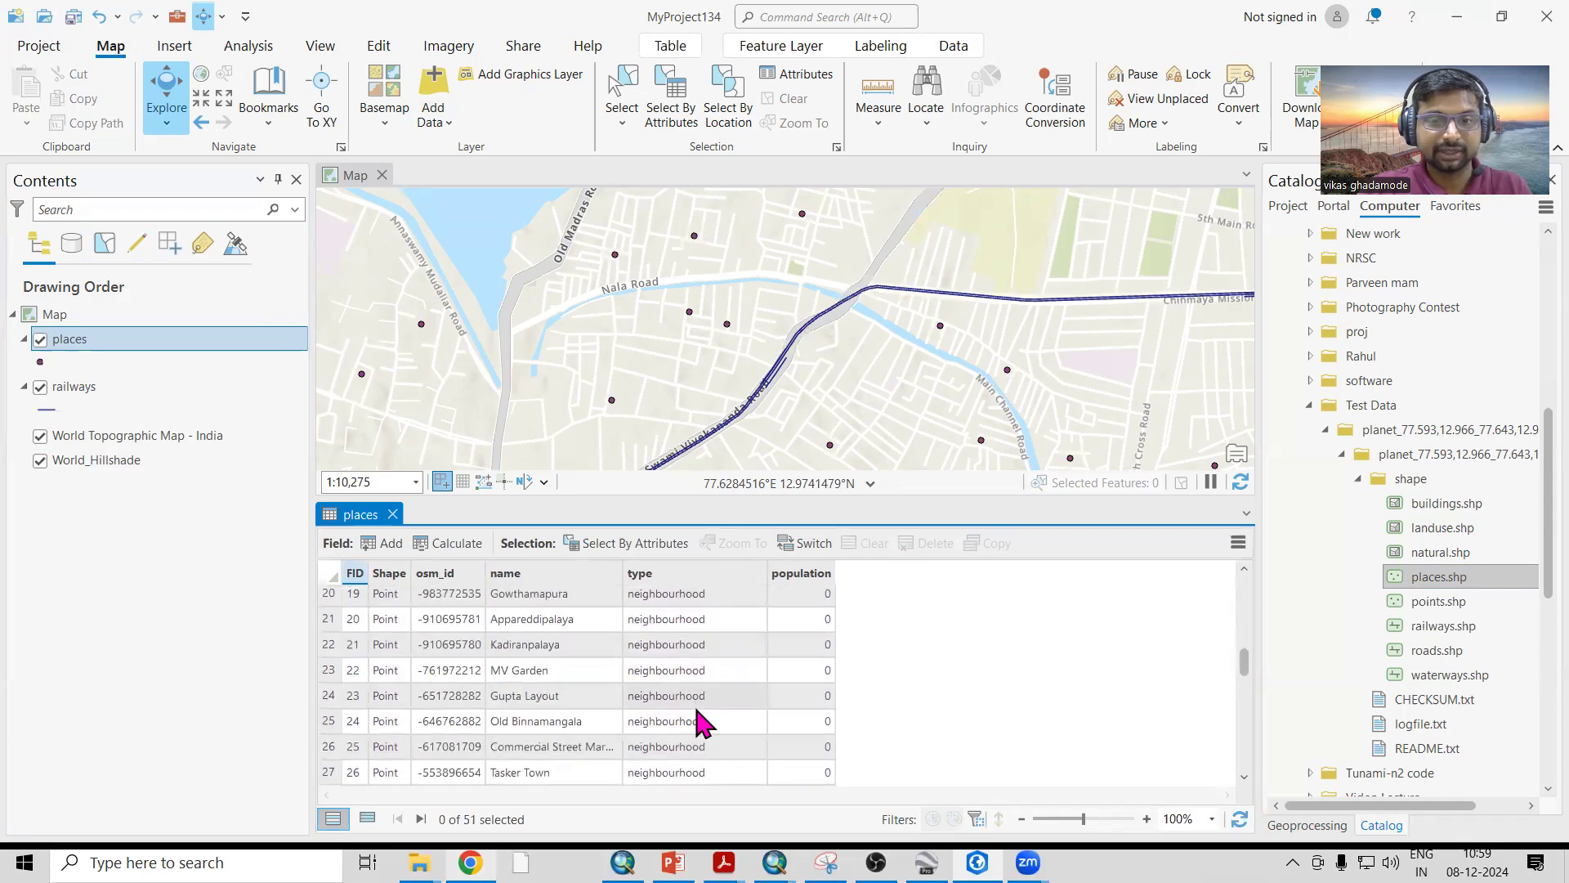
pyautogui.scroll(6, 703, 723)
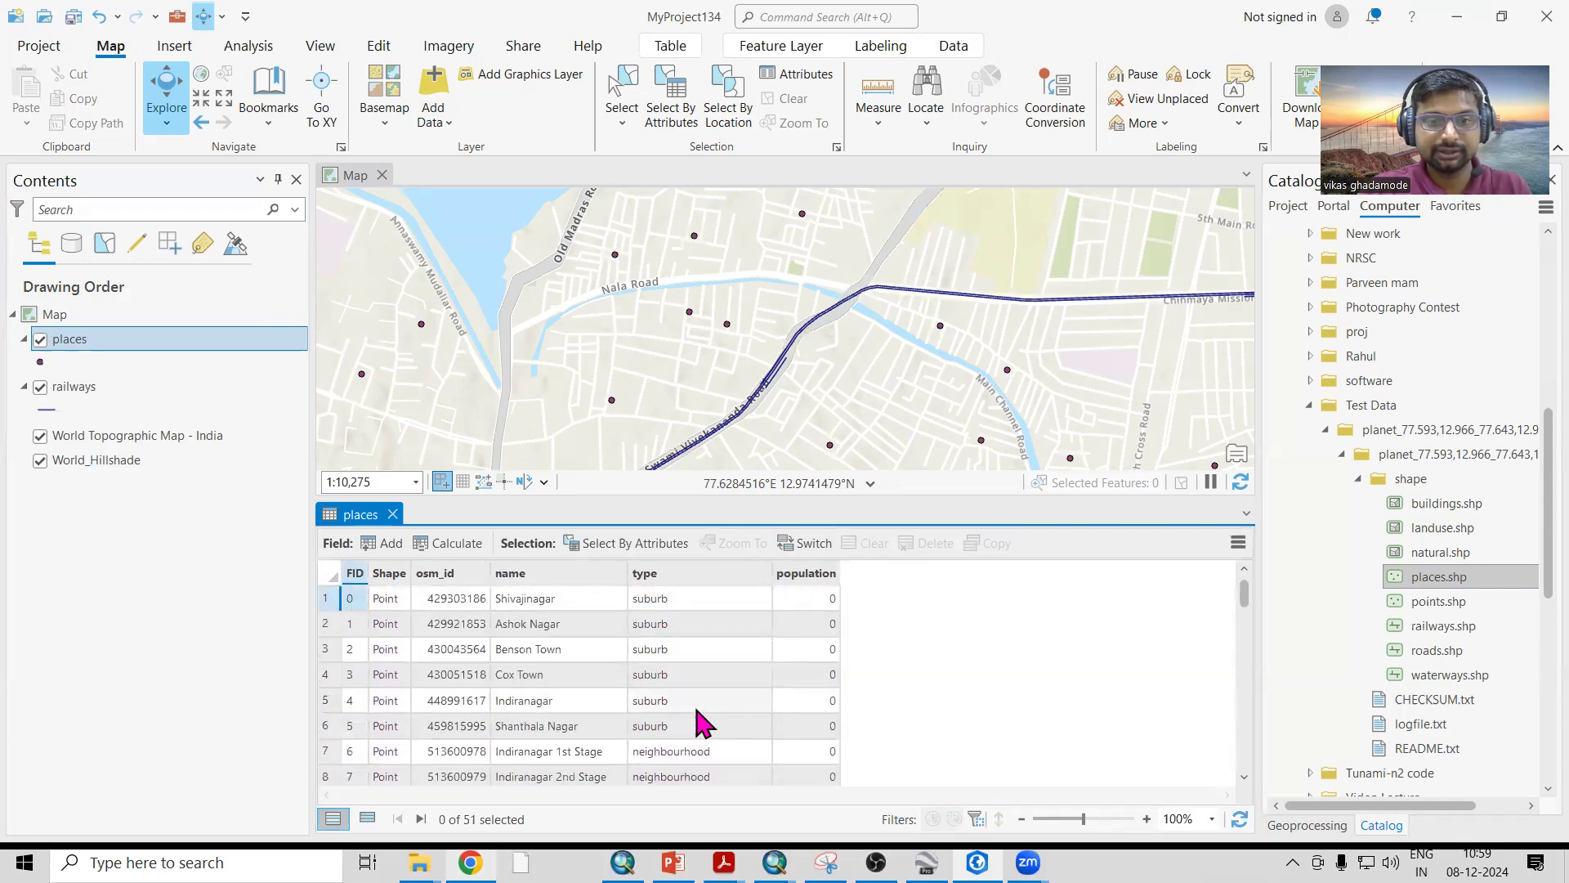
pyautogui.click(393, 514)
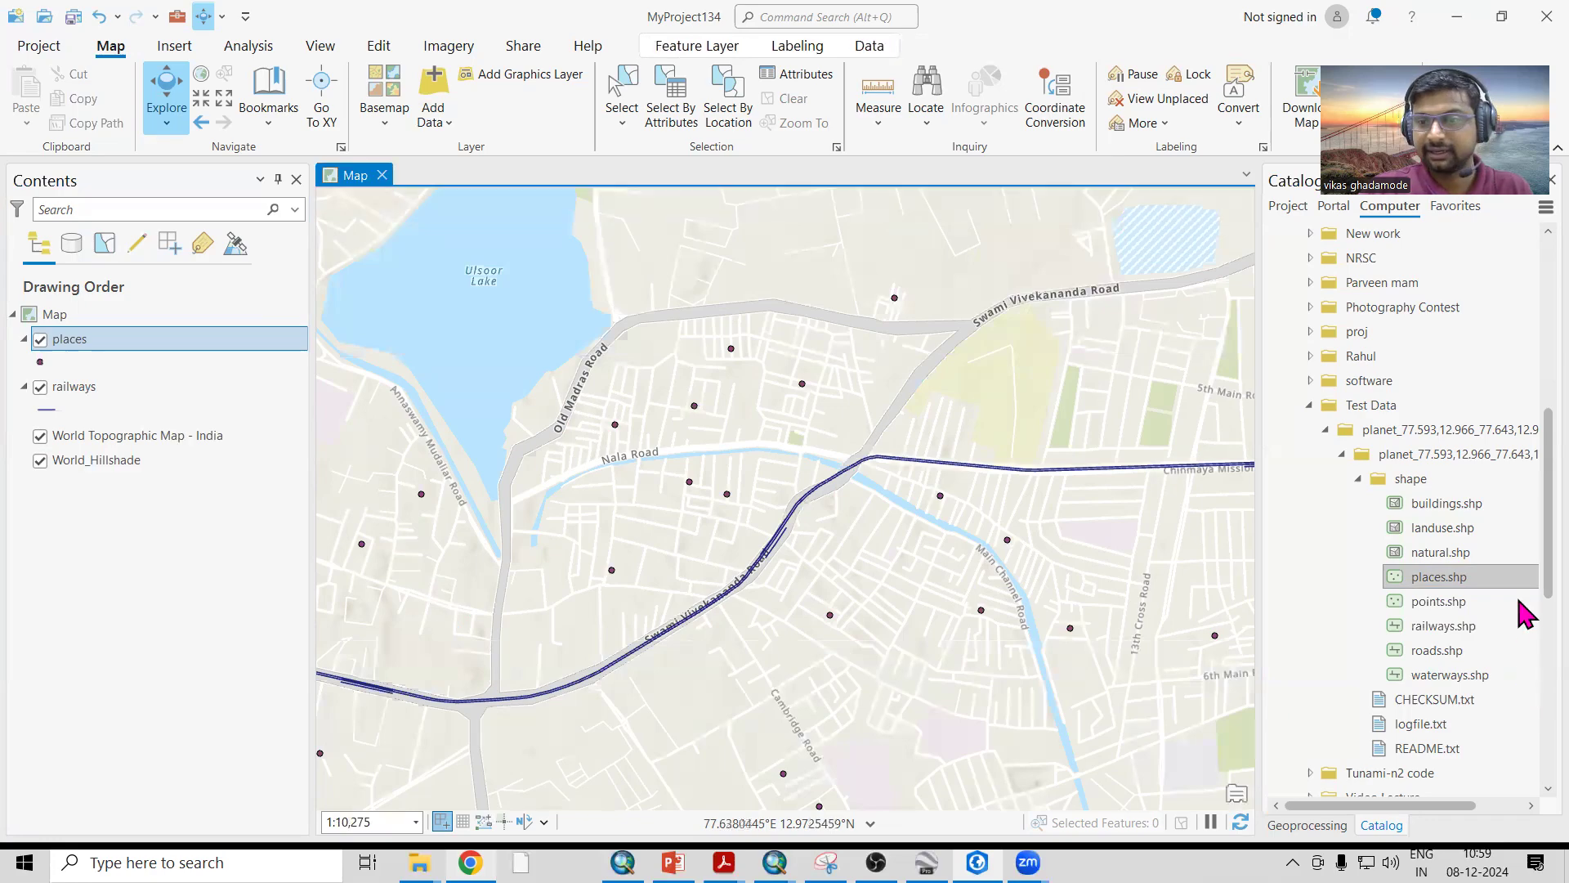
# Add points.shp to the map and hide the places layer.
pyautogui.click(1457, 608)
pyautogui.moveTo(1454, 602); pyautogui.dragTo(797, 645)
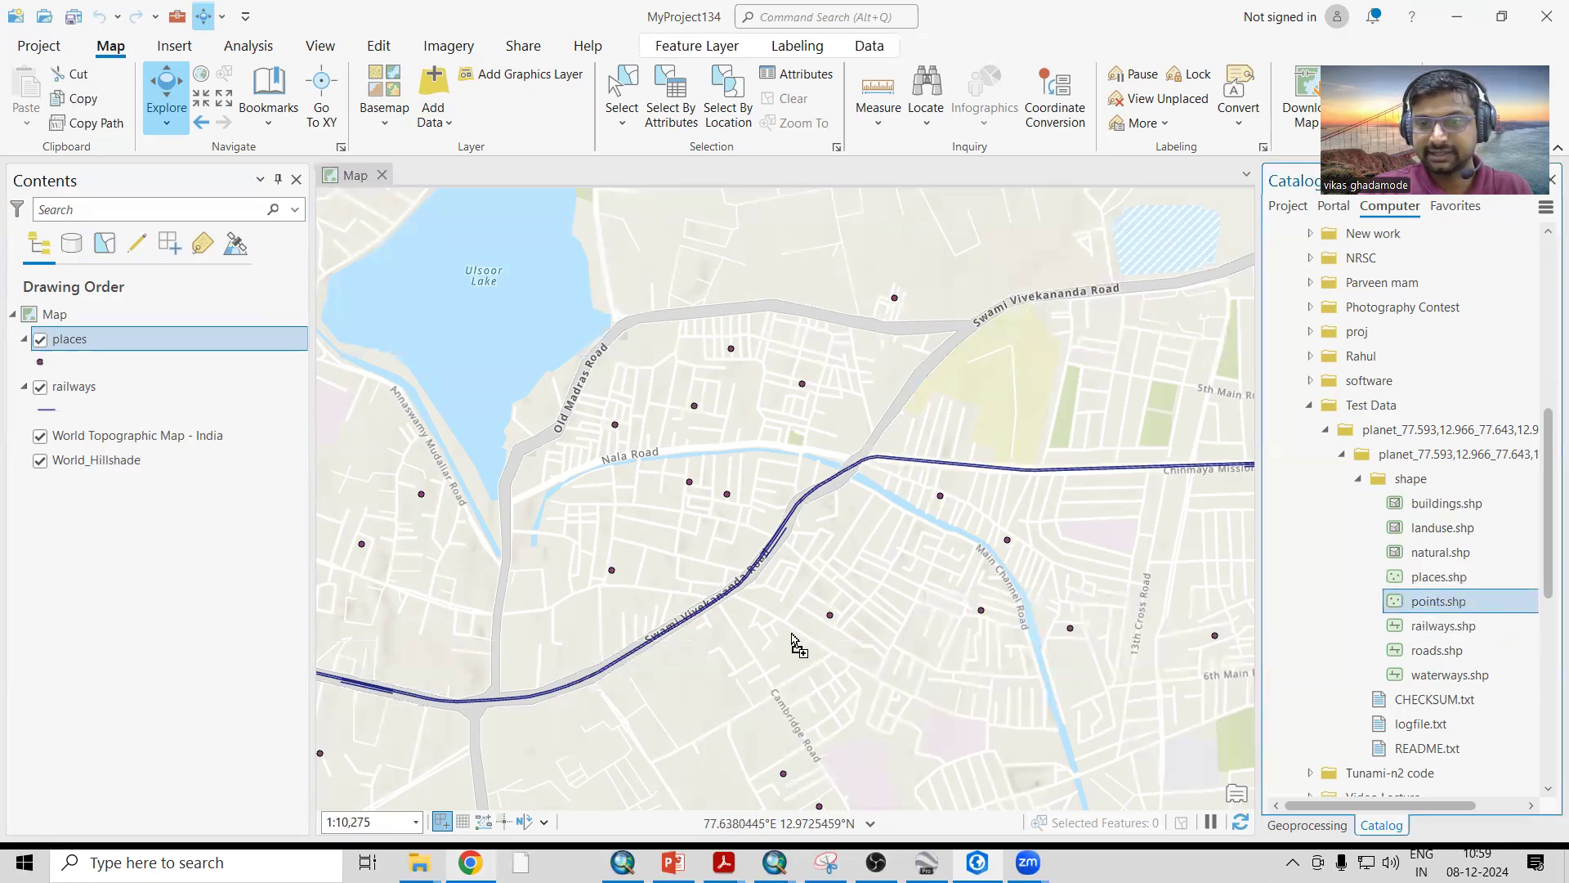
pyautogui.scroll(-4, 883, 503)
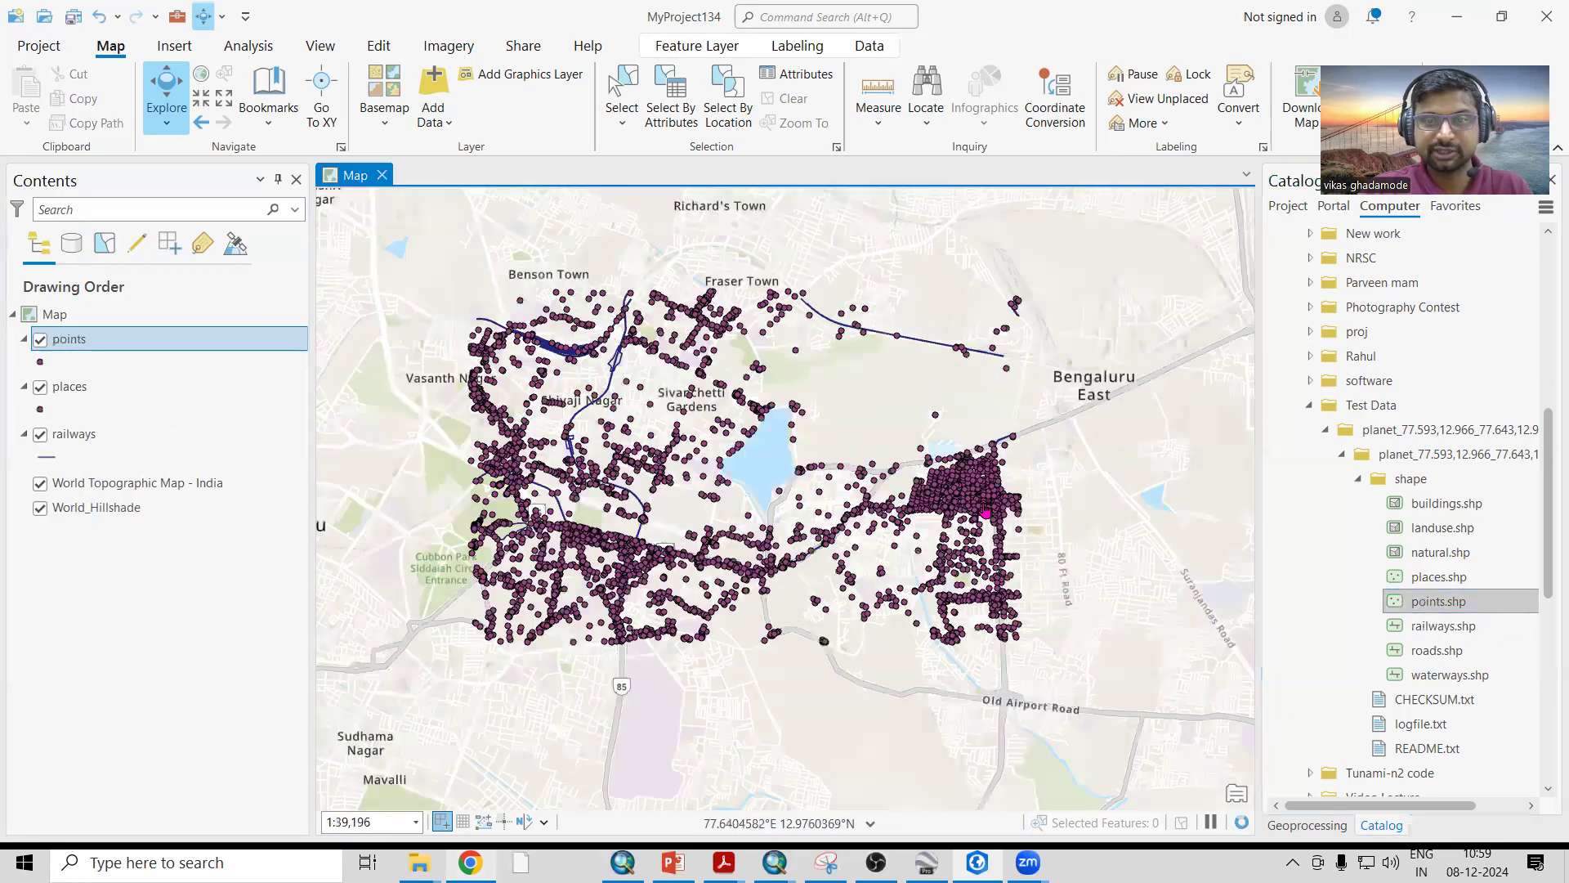
pyautogui.click(40, 387)
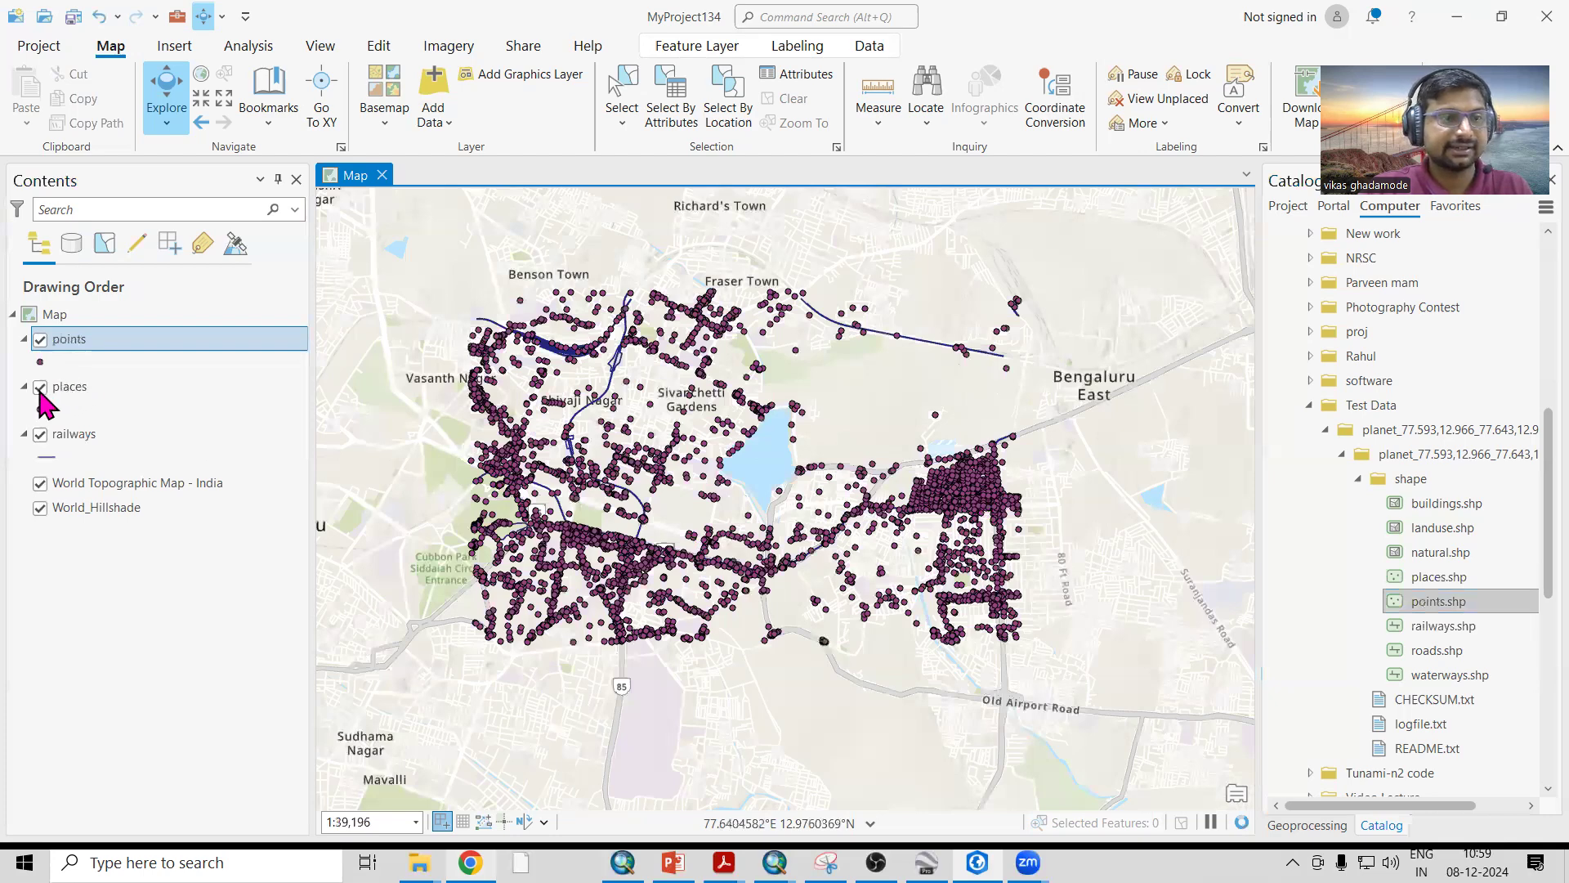
pyautogui.click(72, 361)
# Browse the points attribute table's 4,297 records, then close it.
pyautogui.rightClick(71, 339)
pyautogui.click(156, 224)
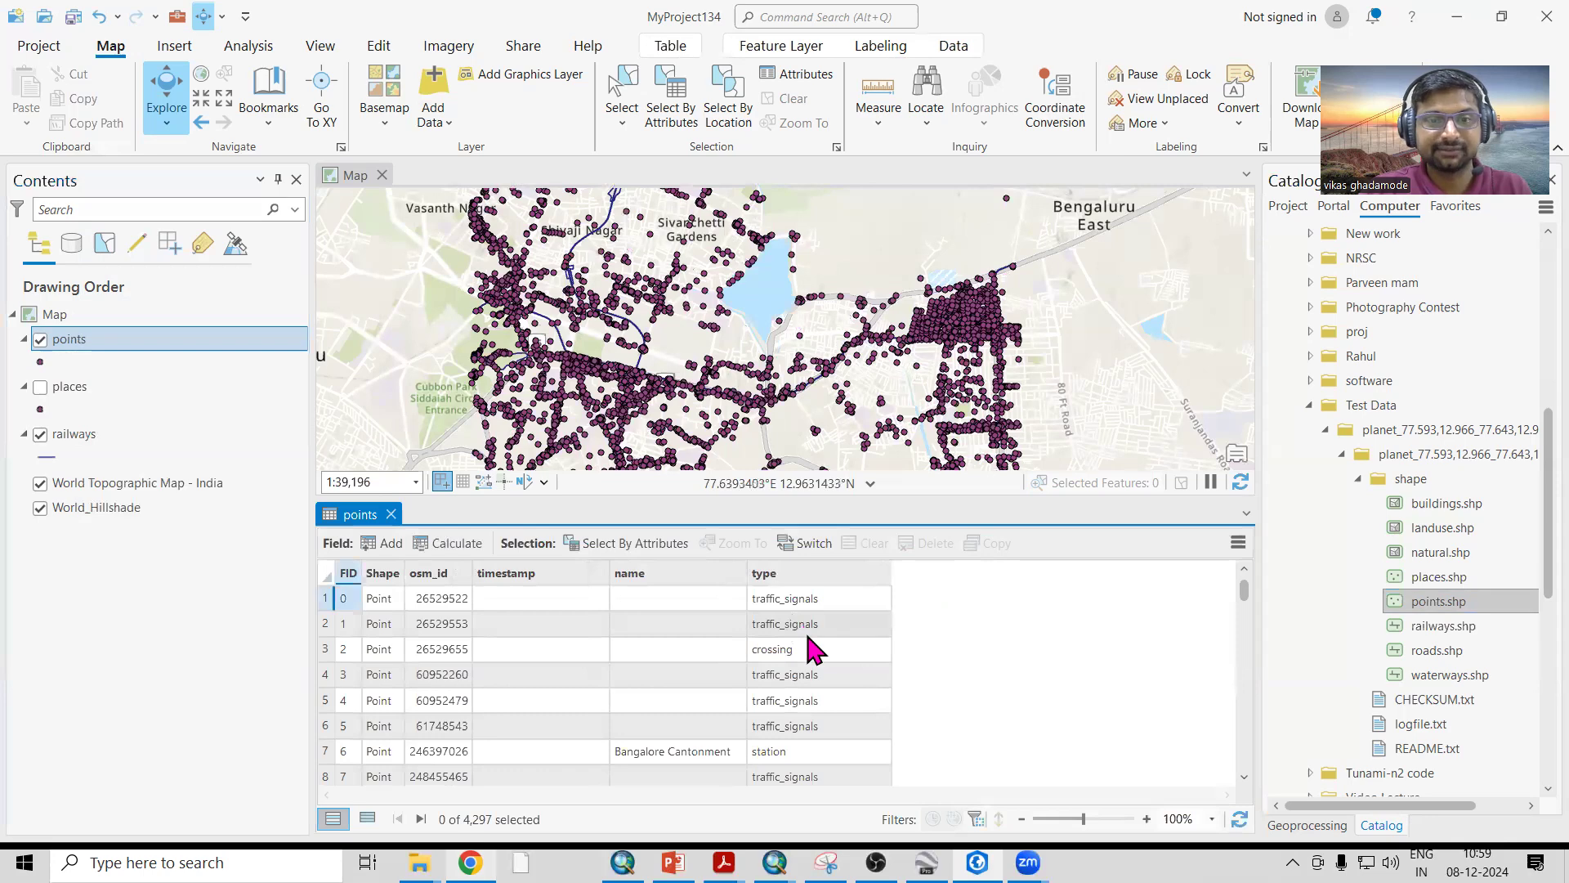
pyautogui.scroll(-3, 809, 654)
pyautogui.scroll(-7, 826, 708)
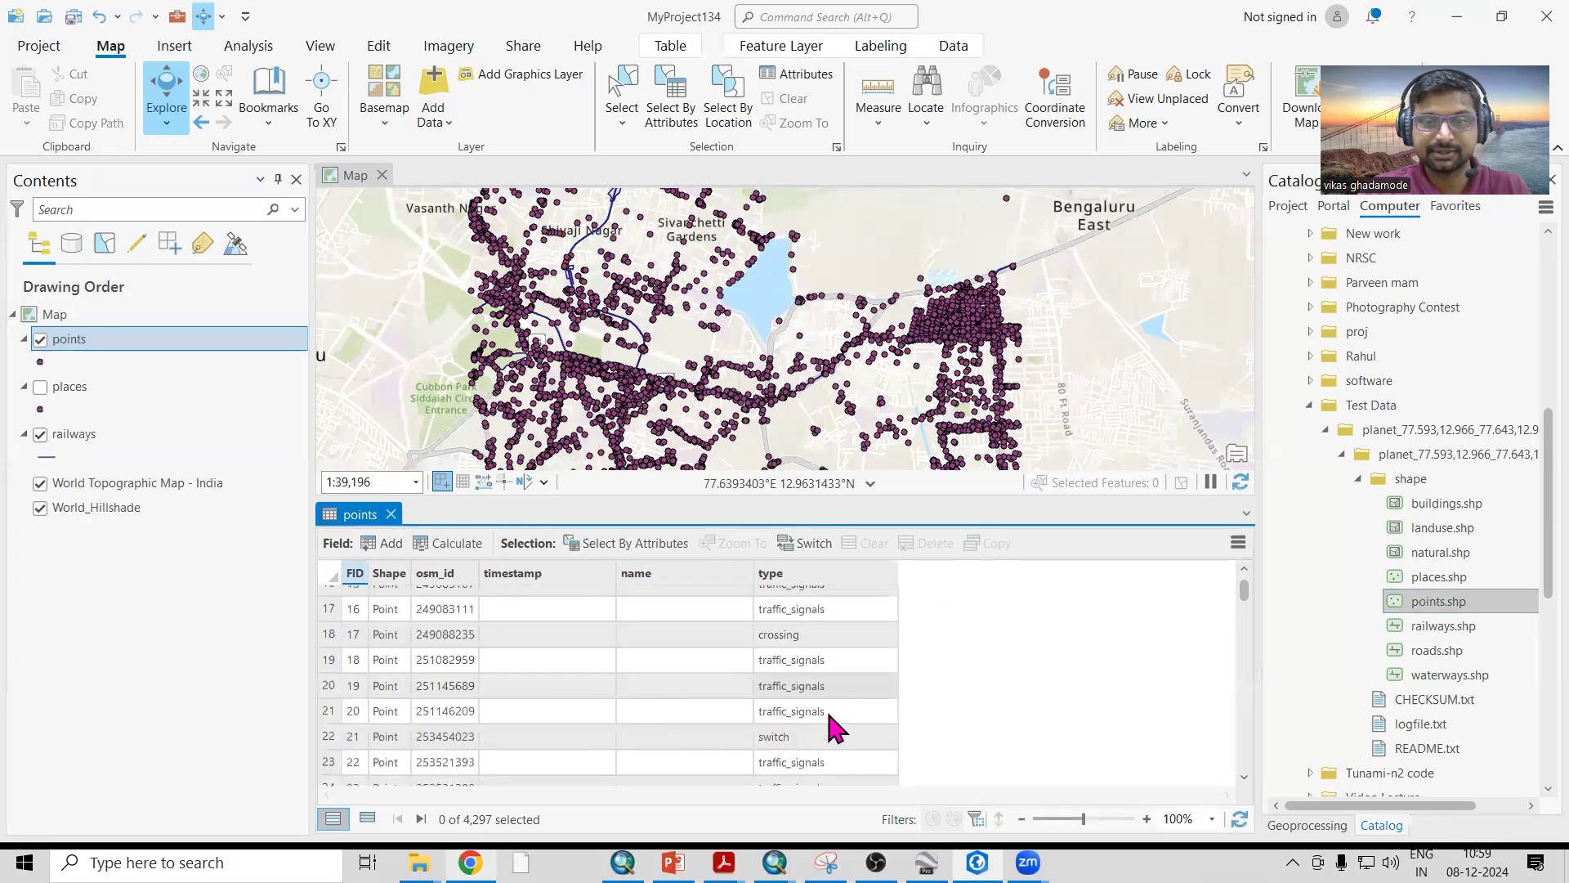
pyautogui.scroll(-11, 867, 706)
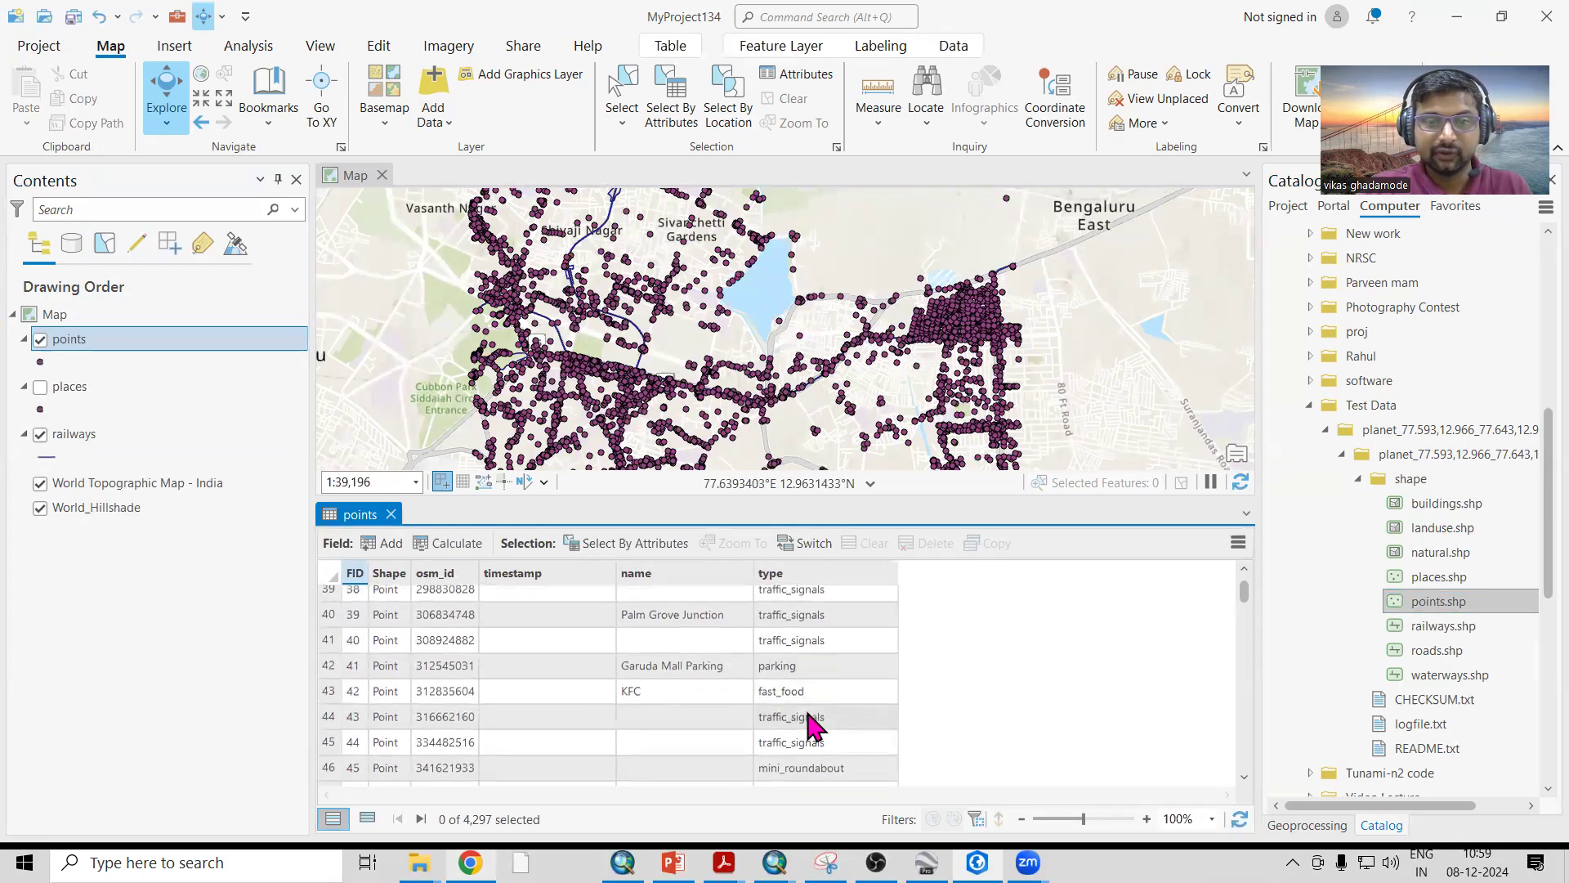
pyautogui.scroll(-8, 814, 725)
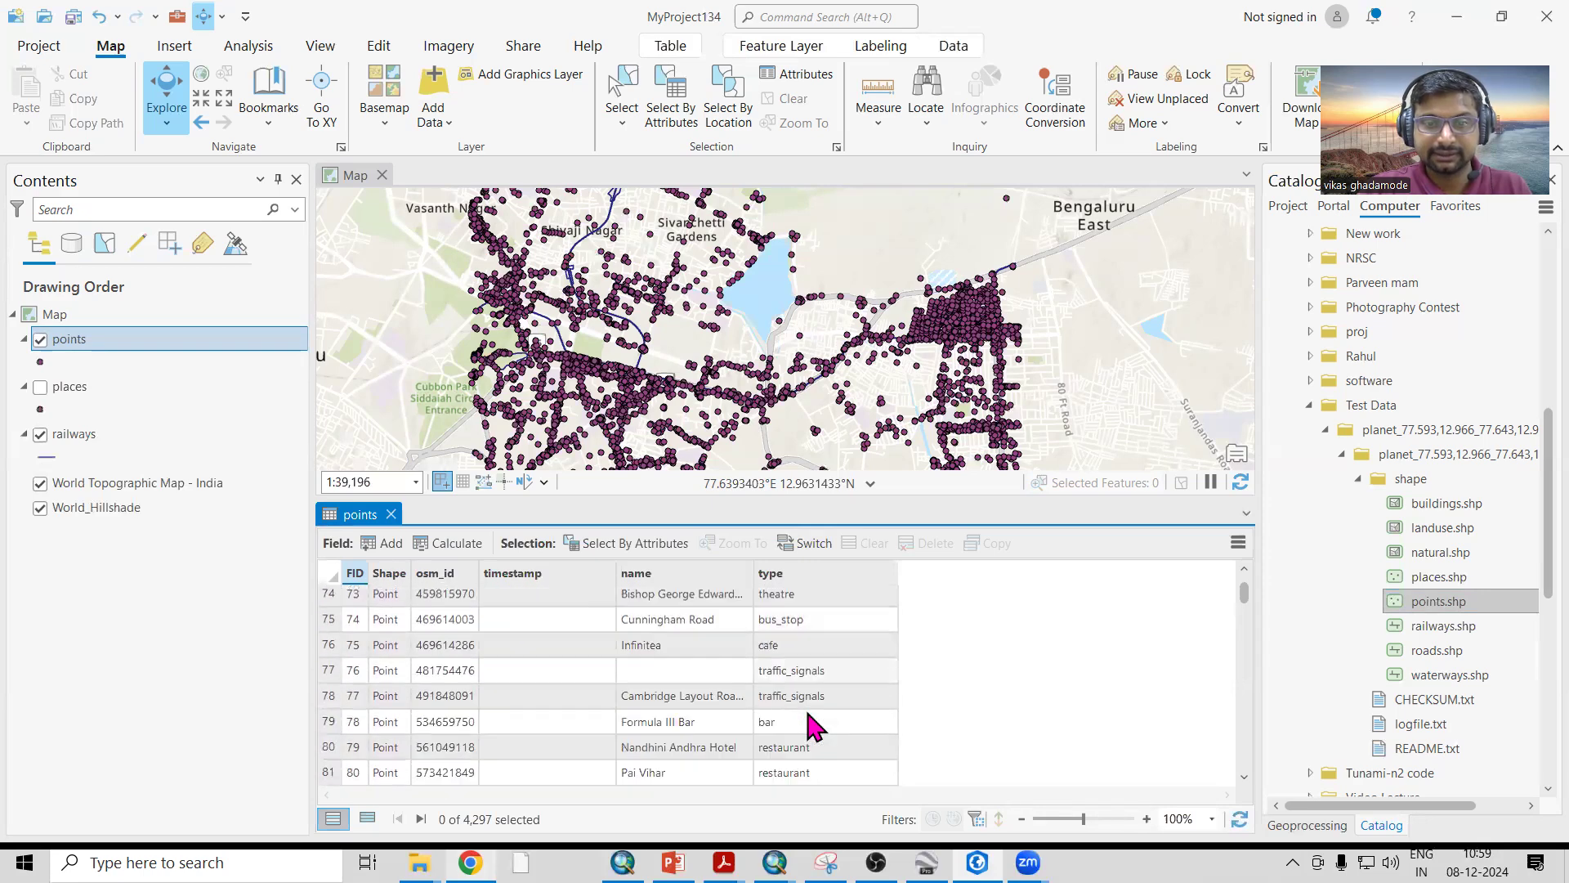
pyautogui.scroll(-20, 807, 711)
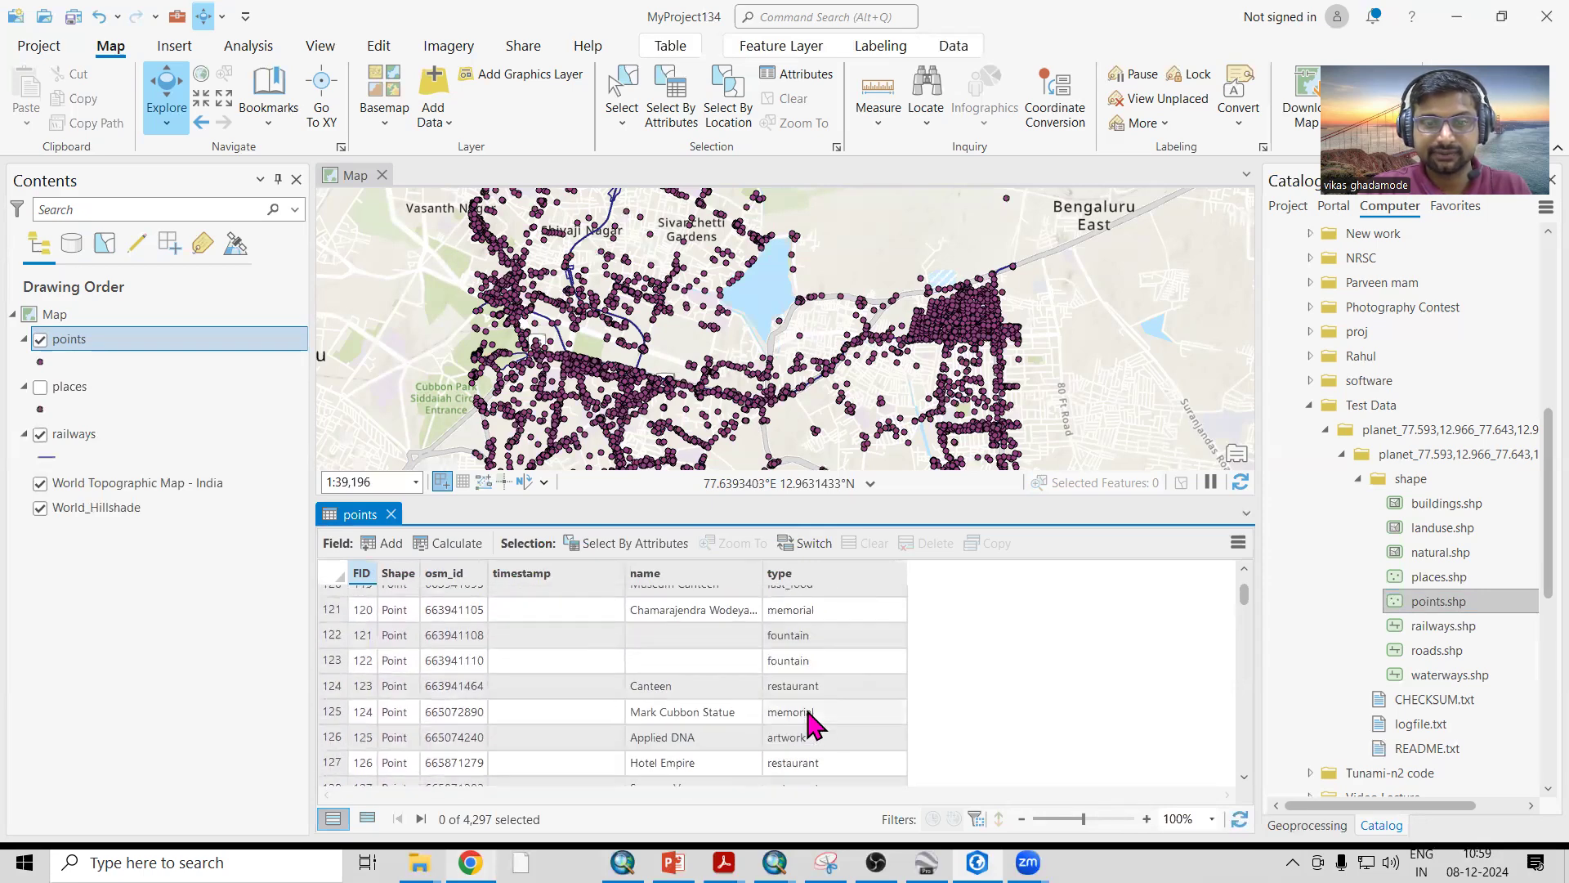
pyautogui.scroll(-20, 806, 704)
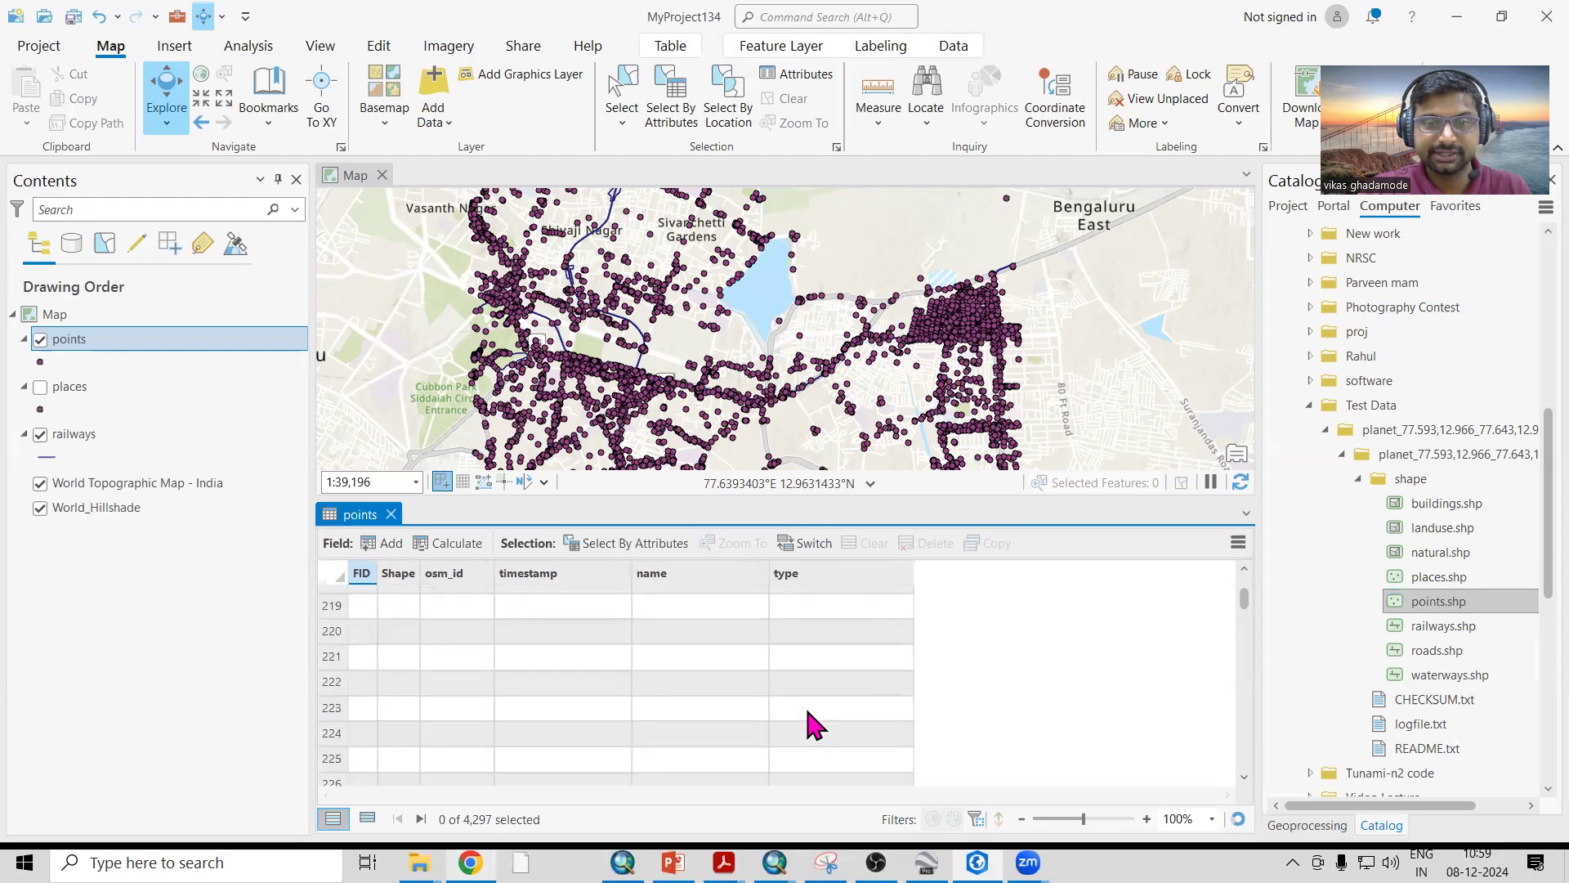
pyautogui.scroll(4, 583, 408)
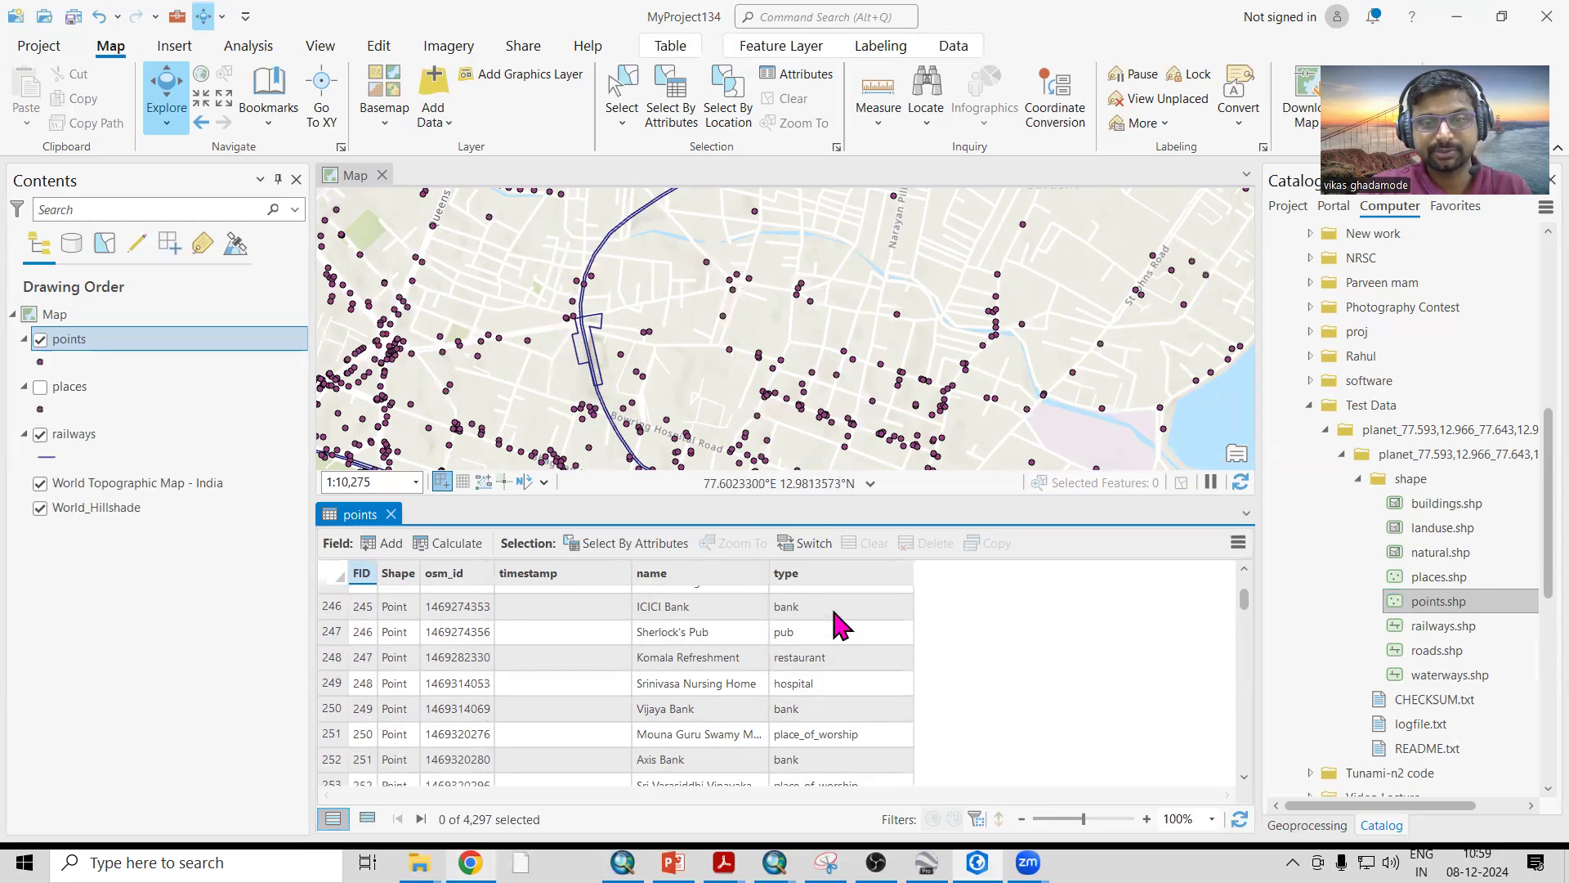
pyautogui.scroll(-3, 833, 694)
pyautogui.scroll(-16, 834, 695)
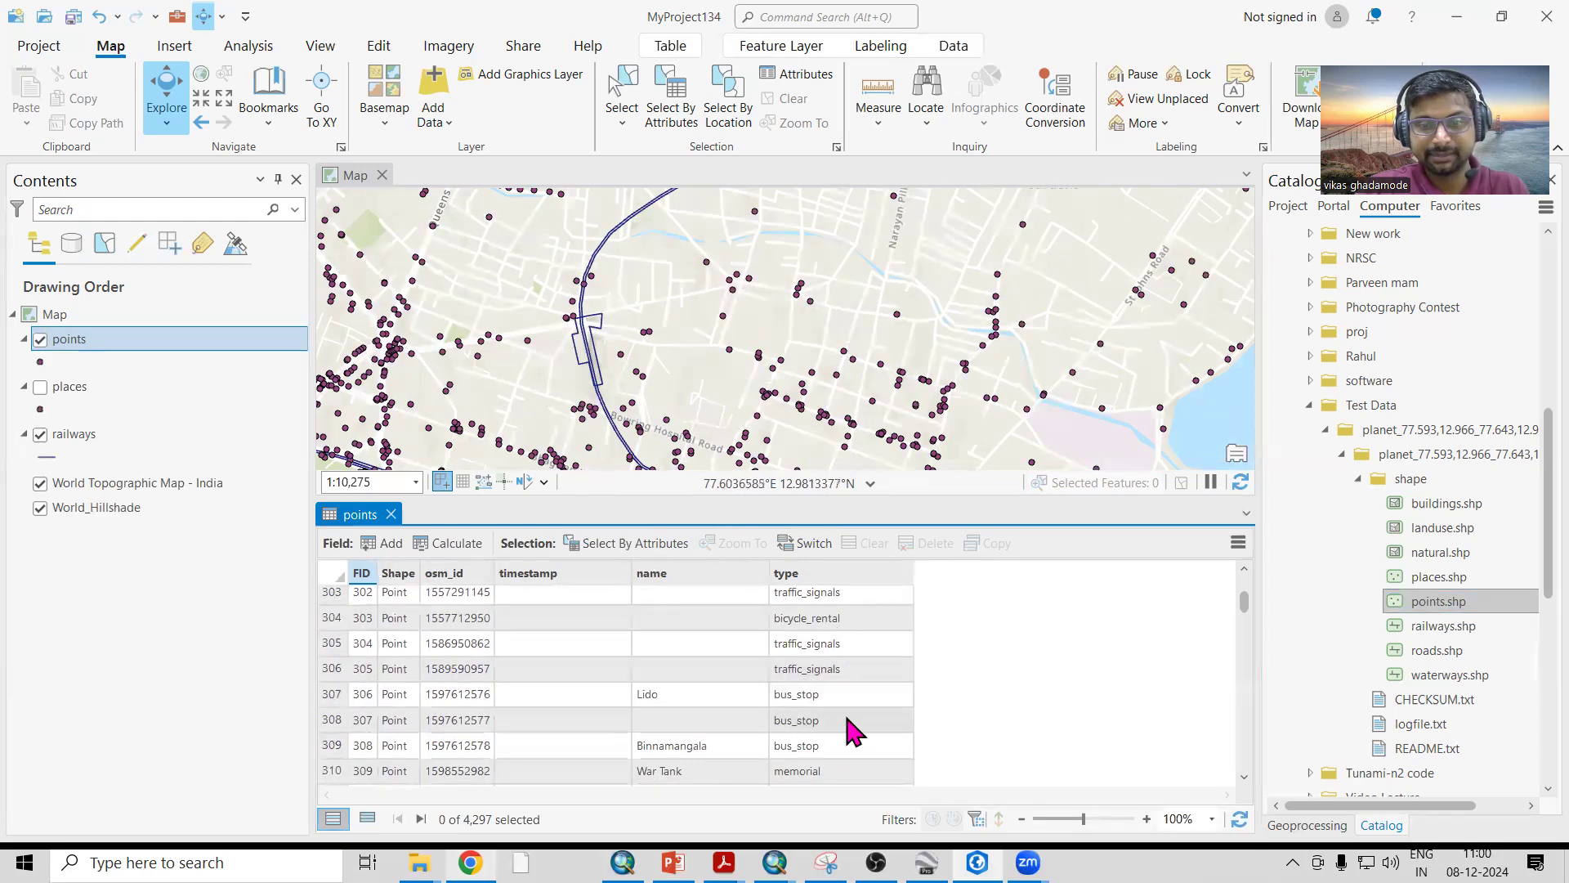
pyautogui.scroll(-5, 813, 735)
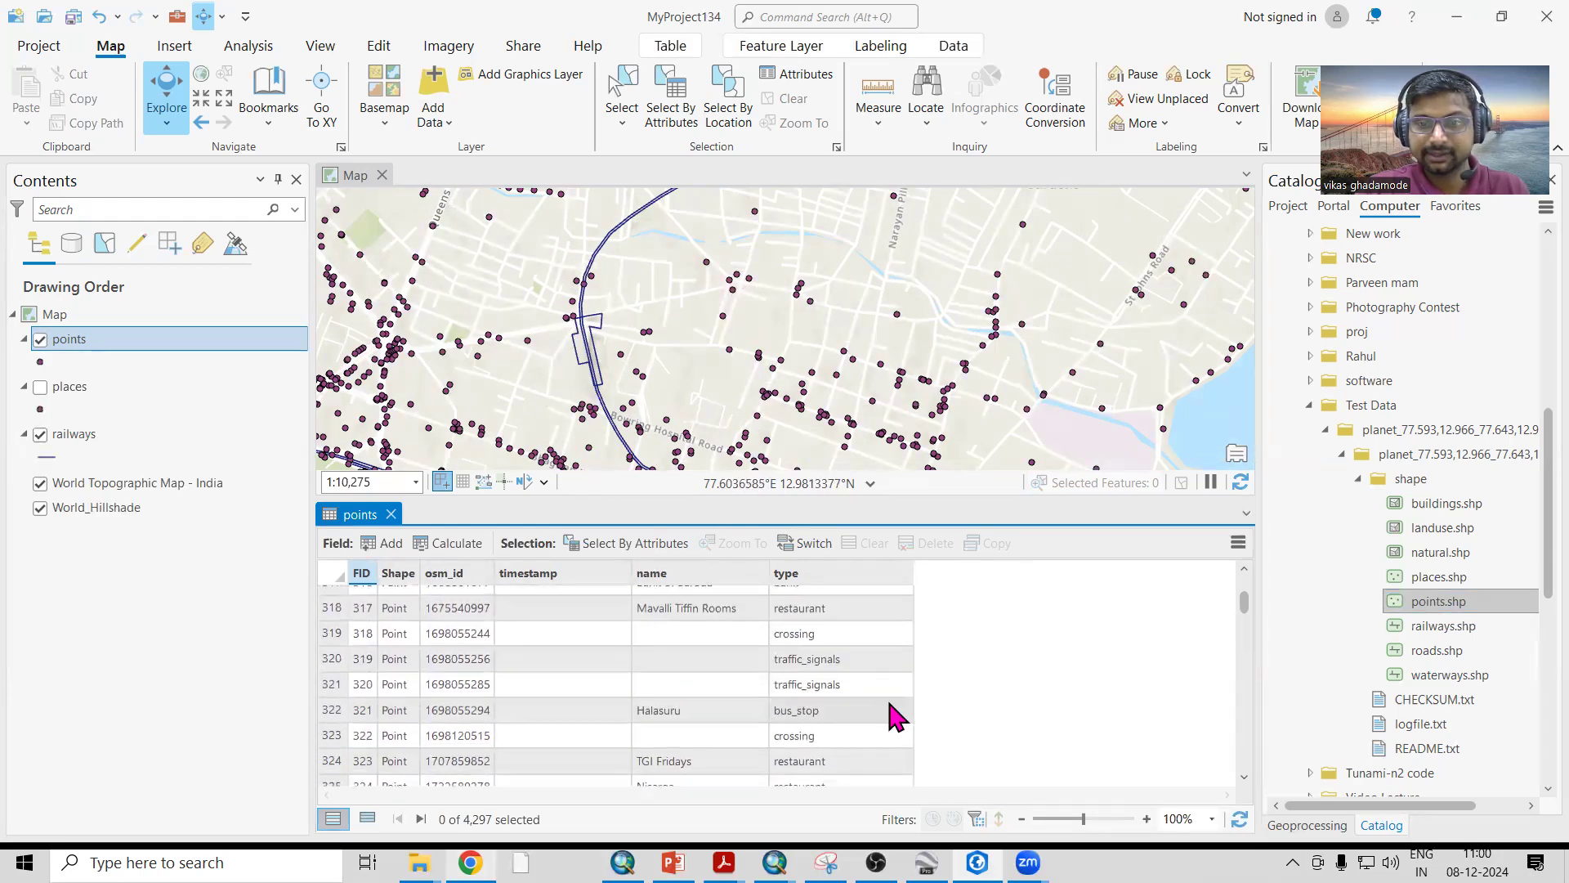
pyautogui.scroll(-5, 813, 735)
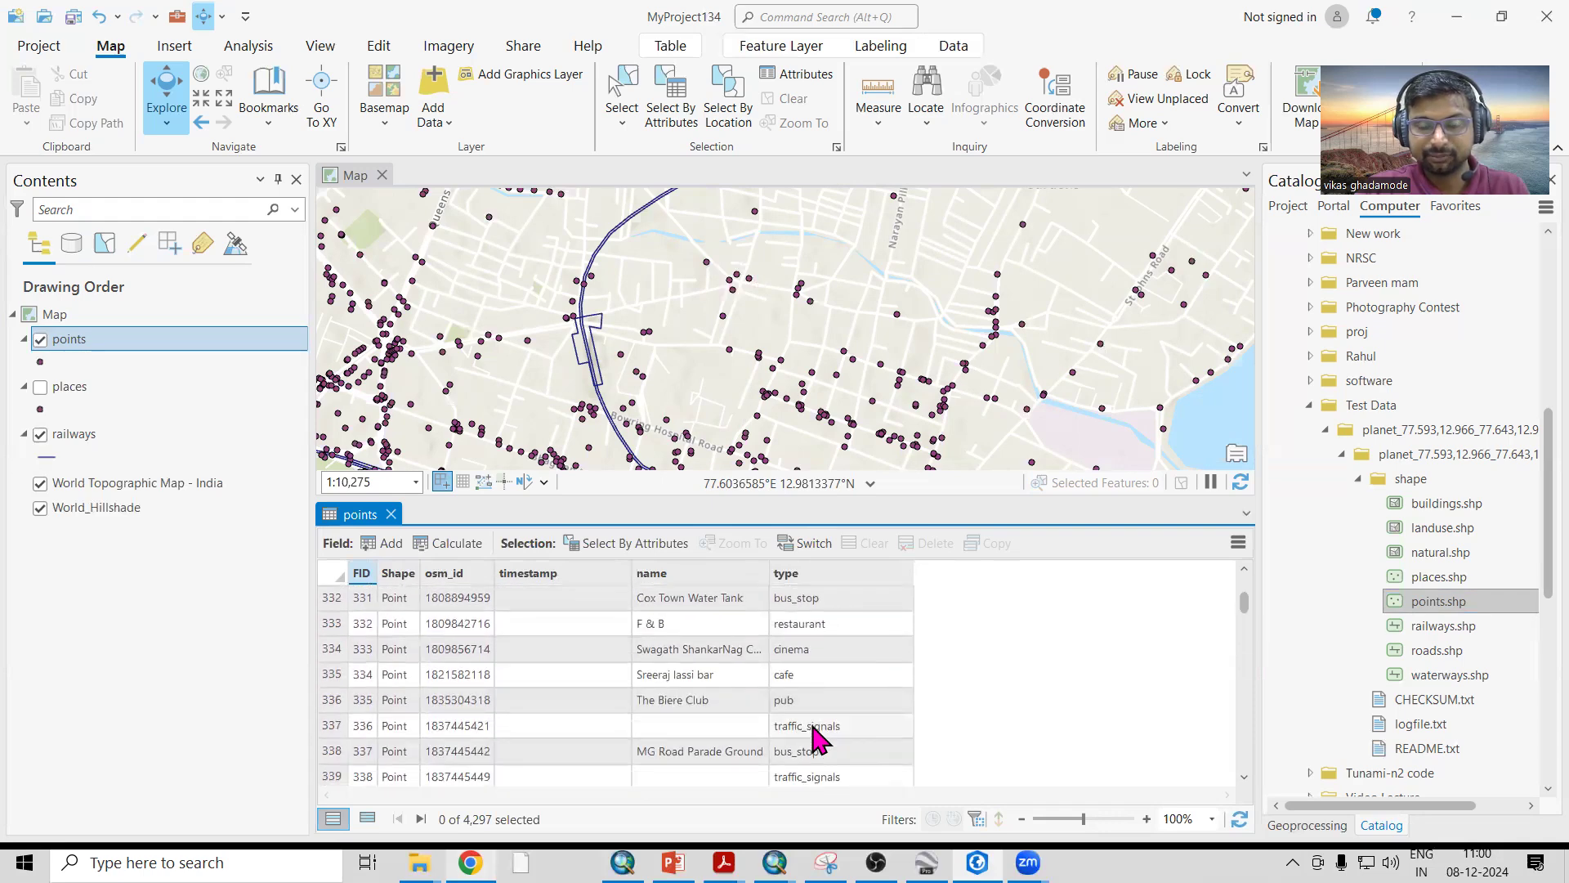
pyautogui.scroll(-3, 812, 743)
pyautogui.scroll(-9, 801, 740)
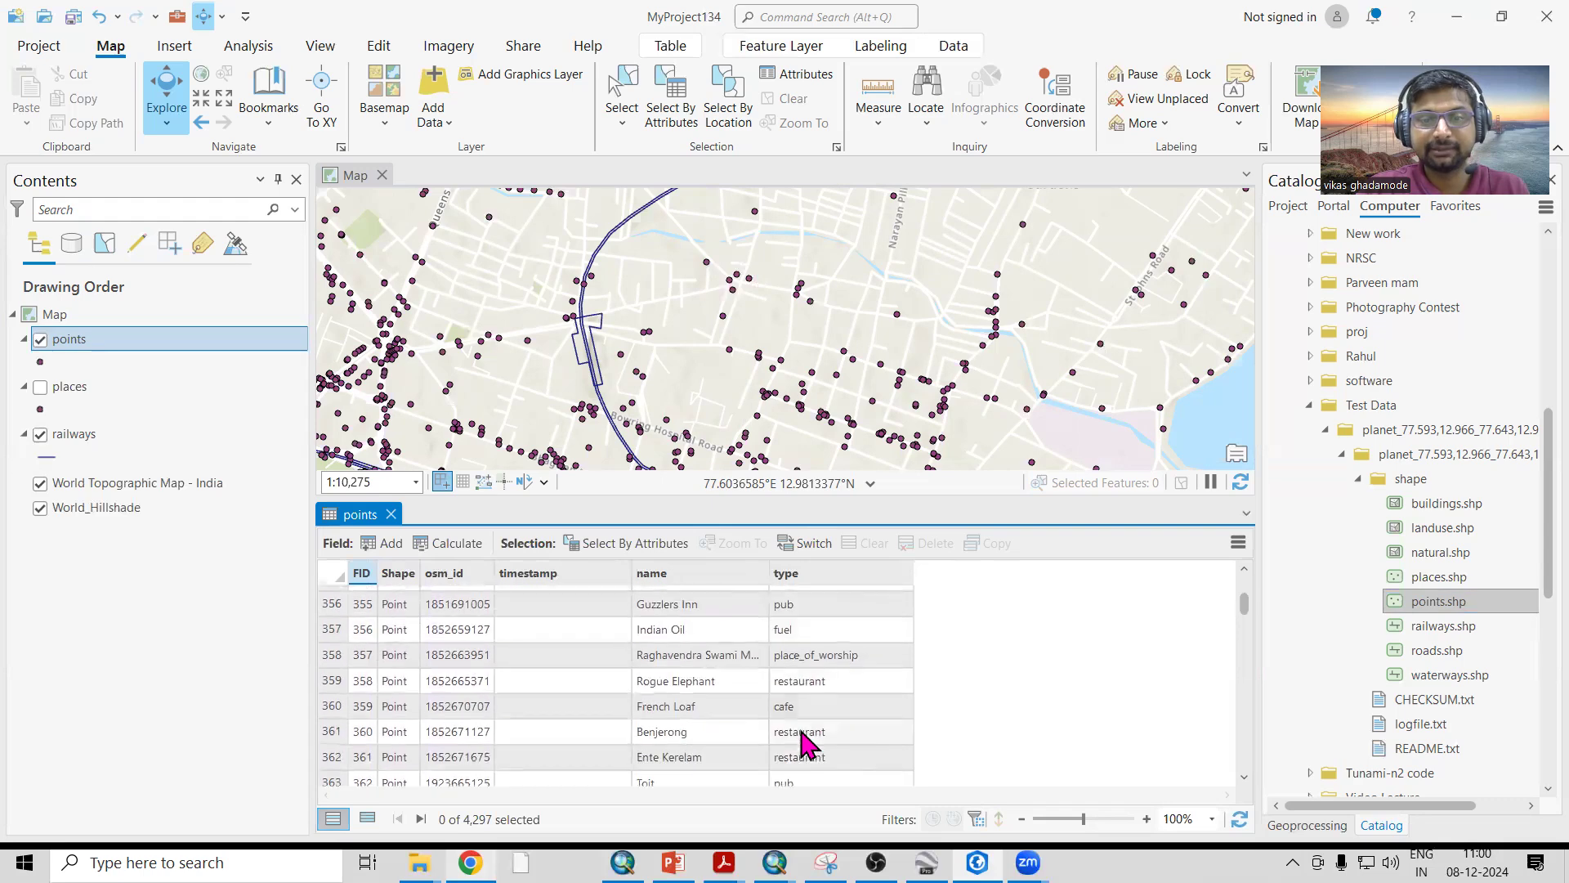
pyautogui.scroll(-5, 801, 740)
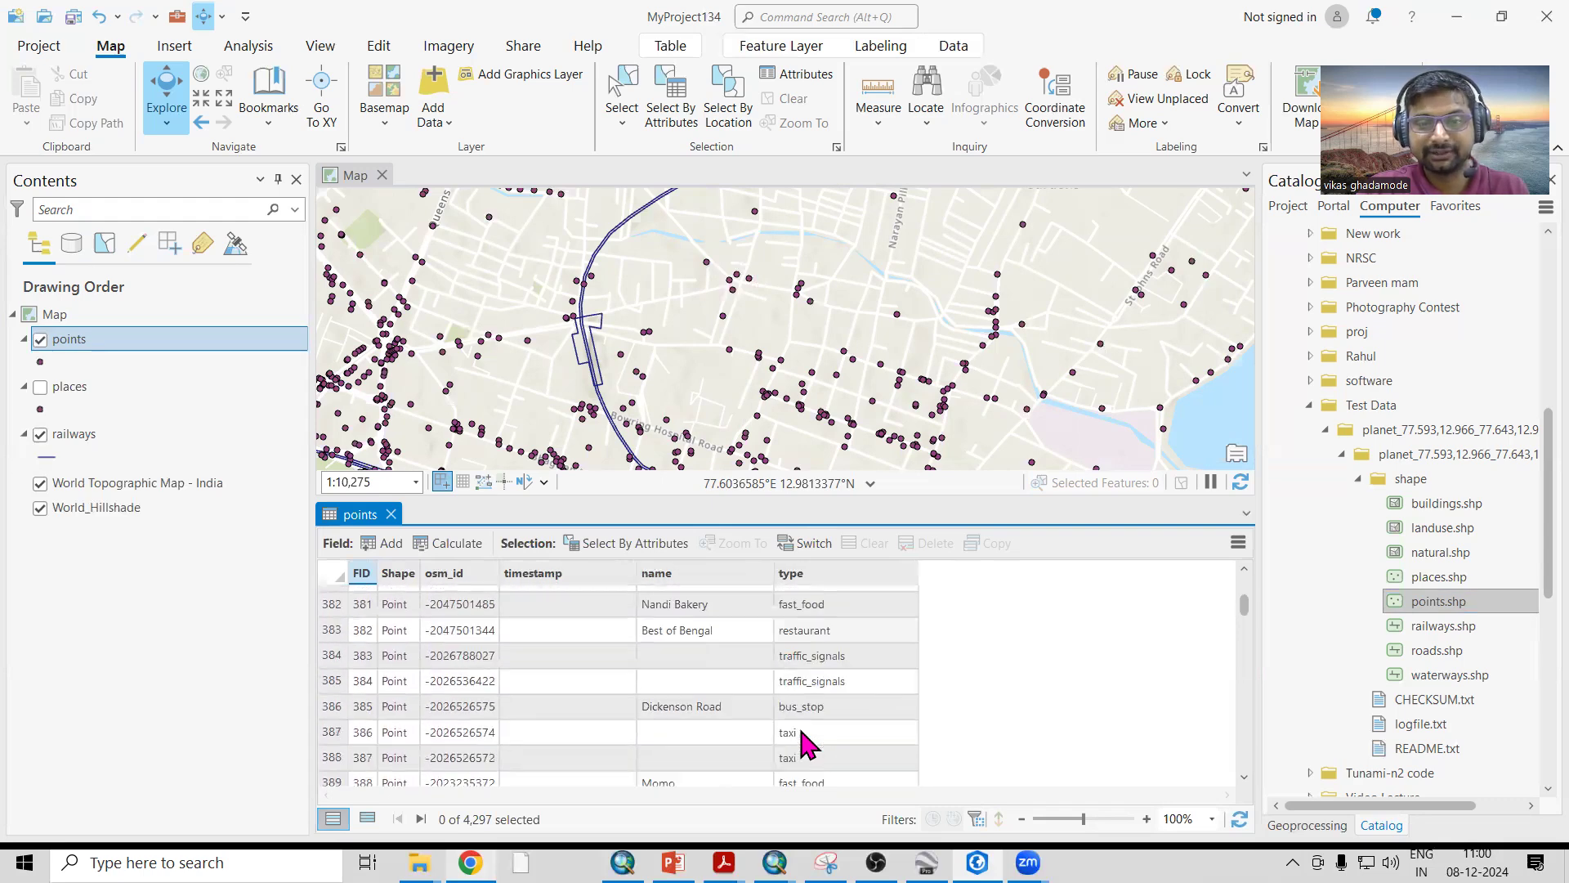
pyautogui.click(390, 514)
# Expand Analysis Tools > Proximity, hide the points layer, and open the Buffer tool.
pyautogui.scroll(-2, 620, 518)
pyautogui.scroll(-1, 666, 642)
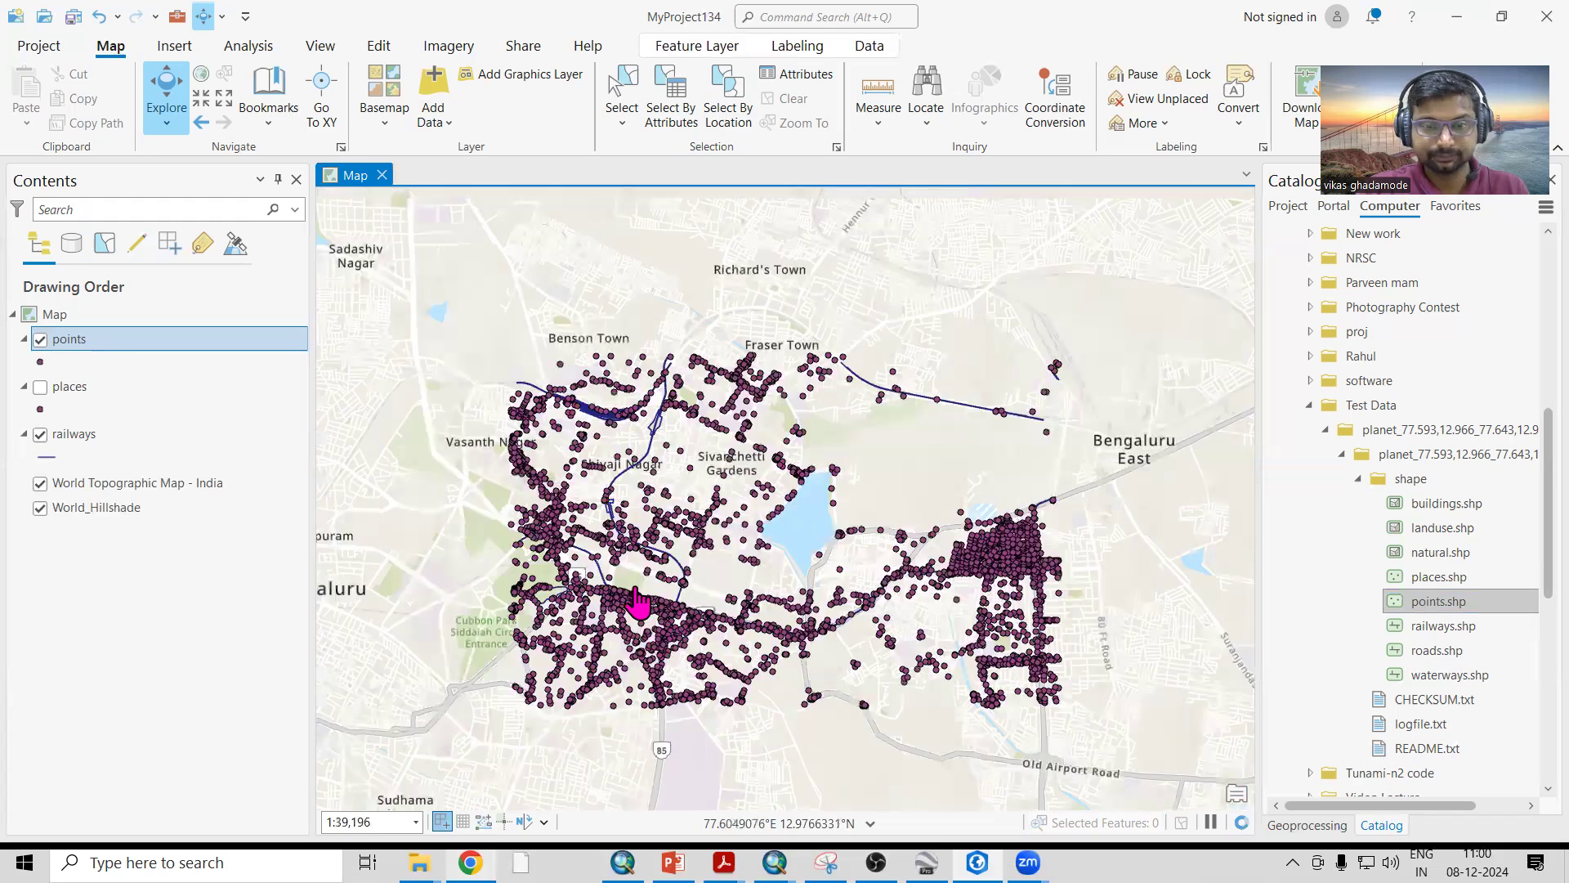
pyautogui.scroll(2, 672, 609)
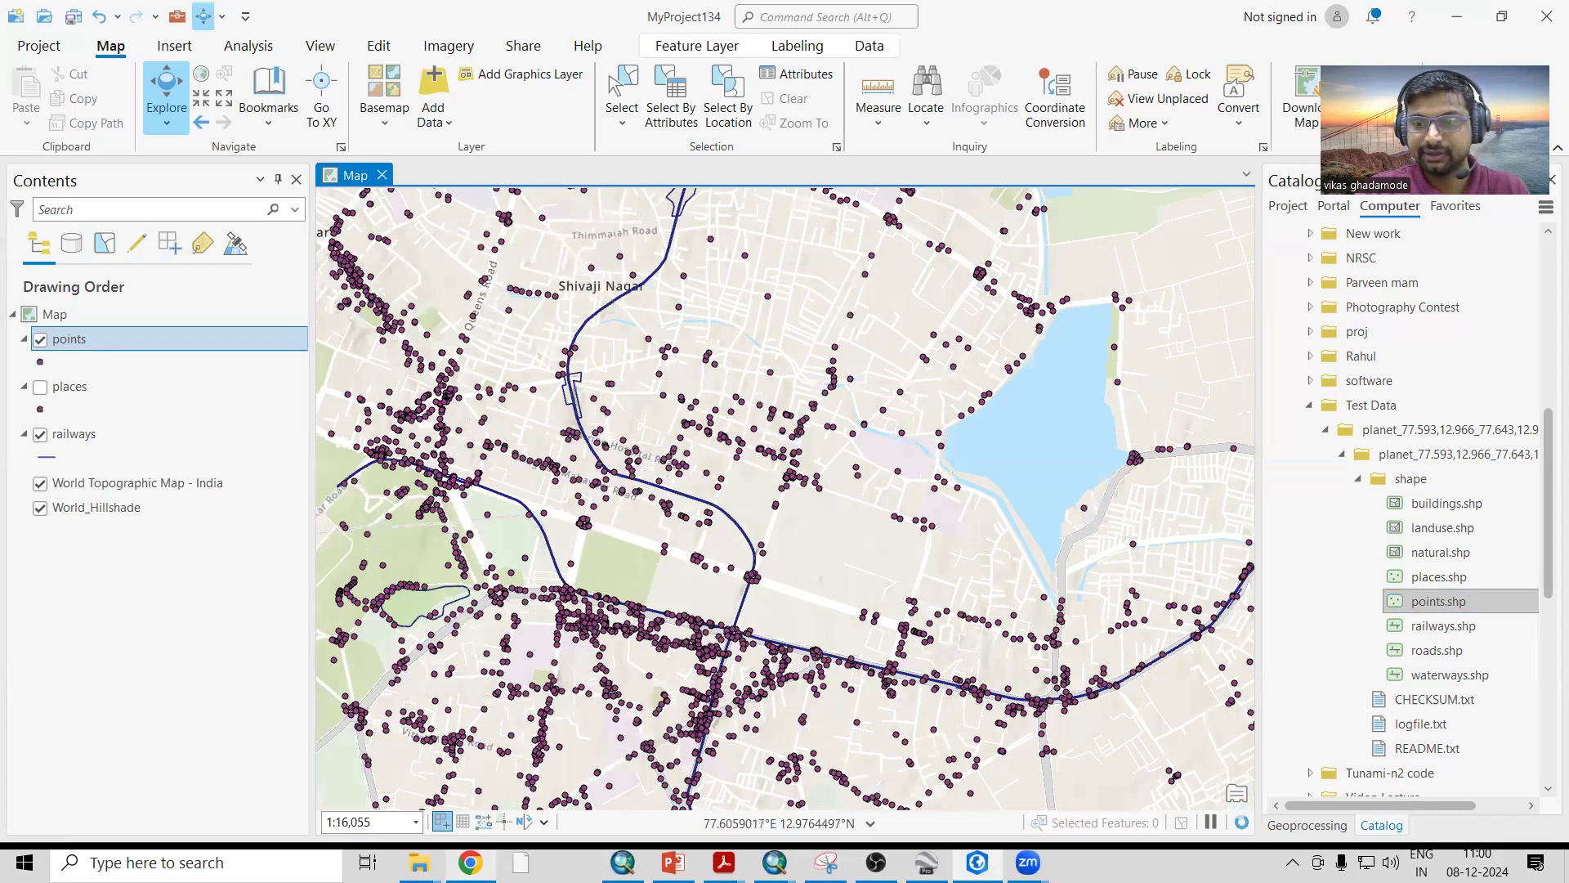
pyautogui.click(1307, 824)
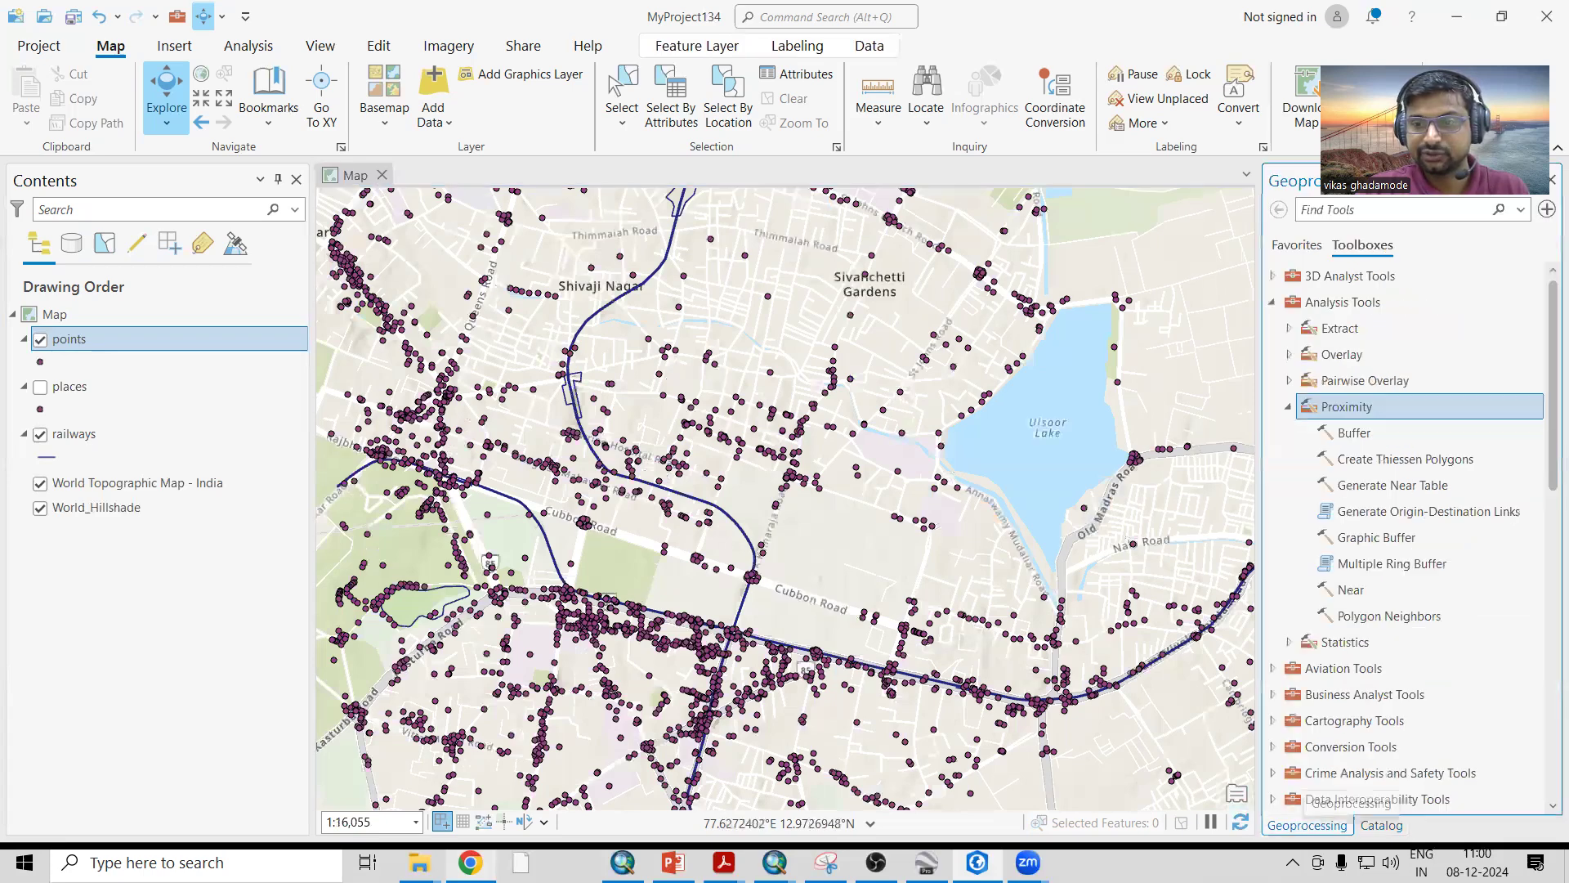
pyautogui.click(1274, 302)
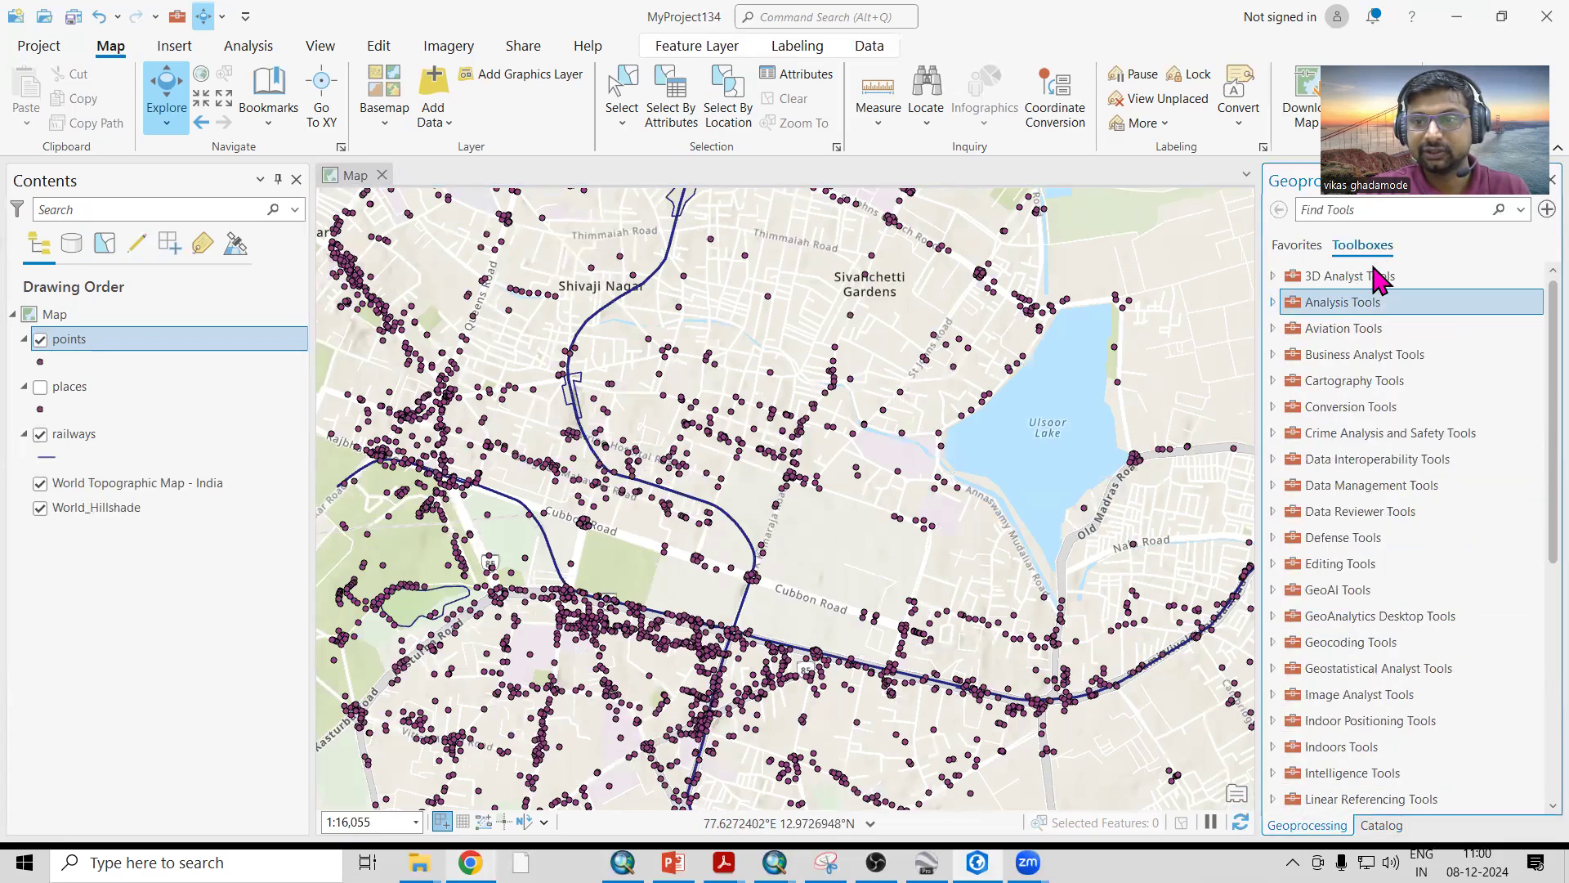
pyautogui.click(1274, 302)
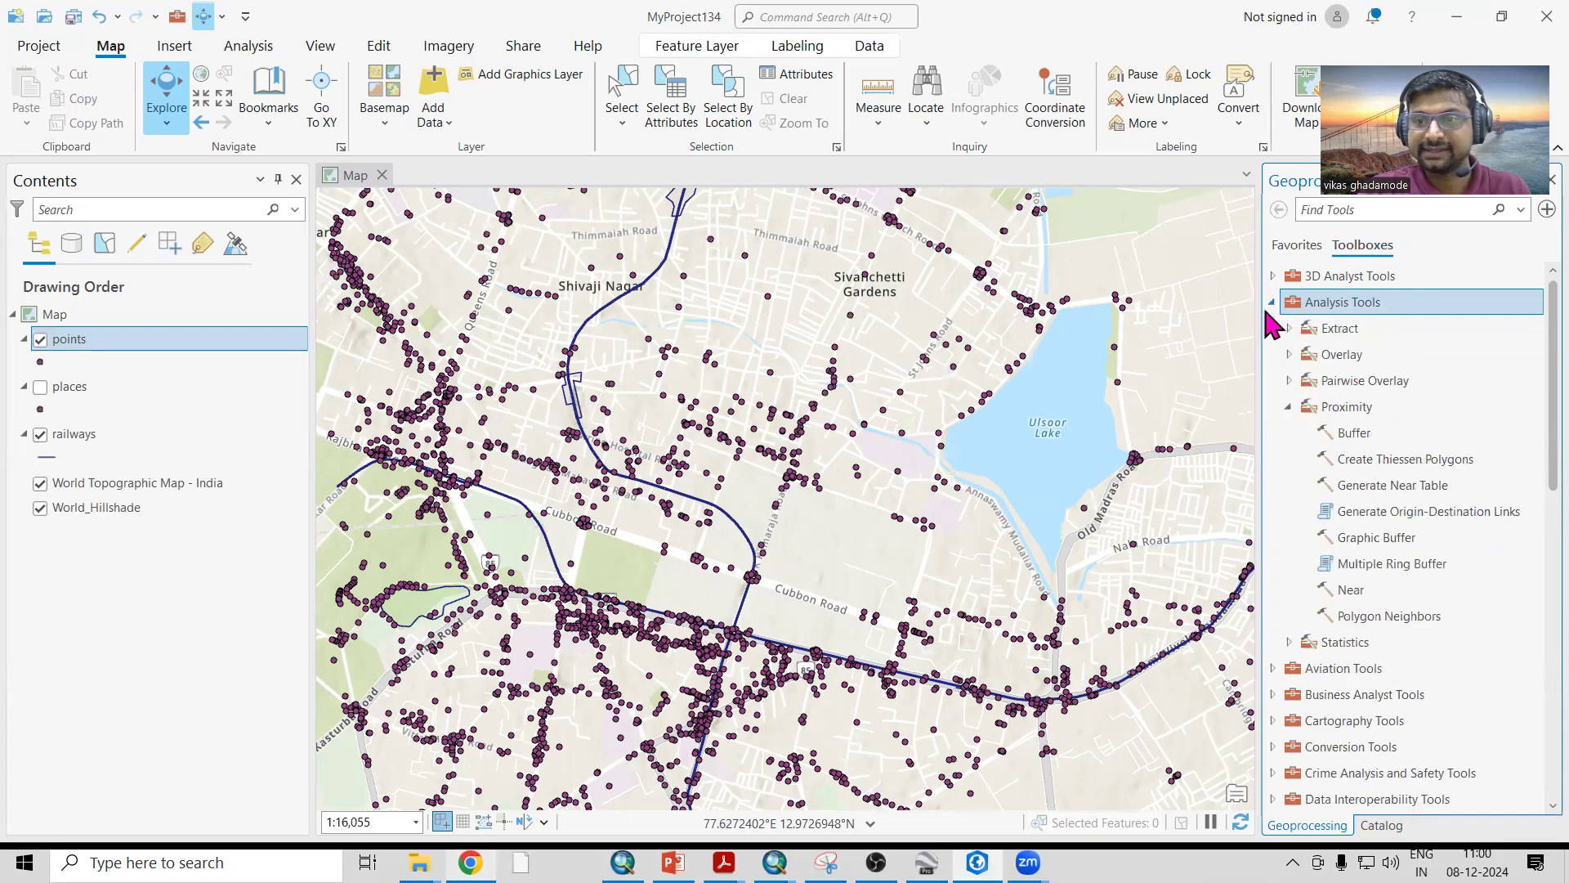
pyautogui.click(1290, 408)
pyautogui.click(1290, 407)
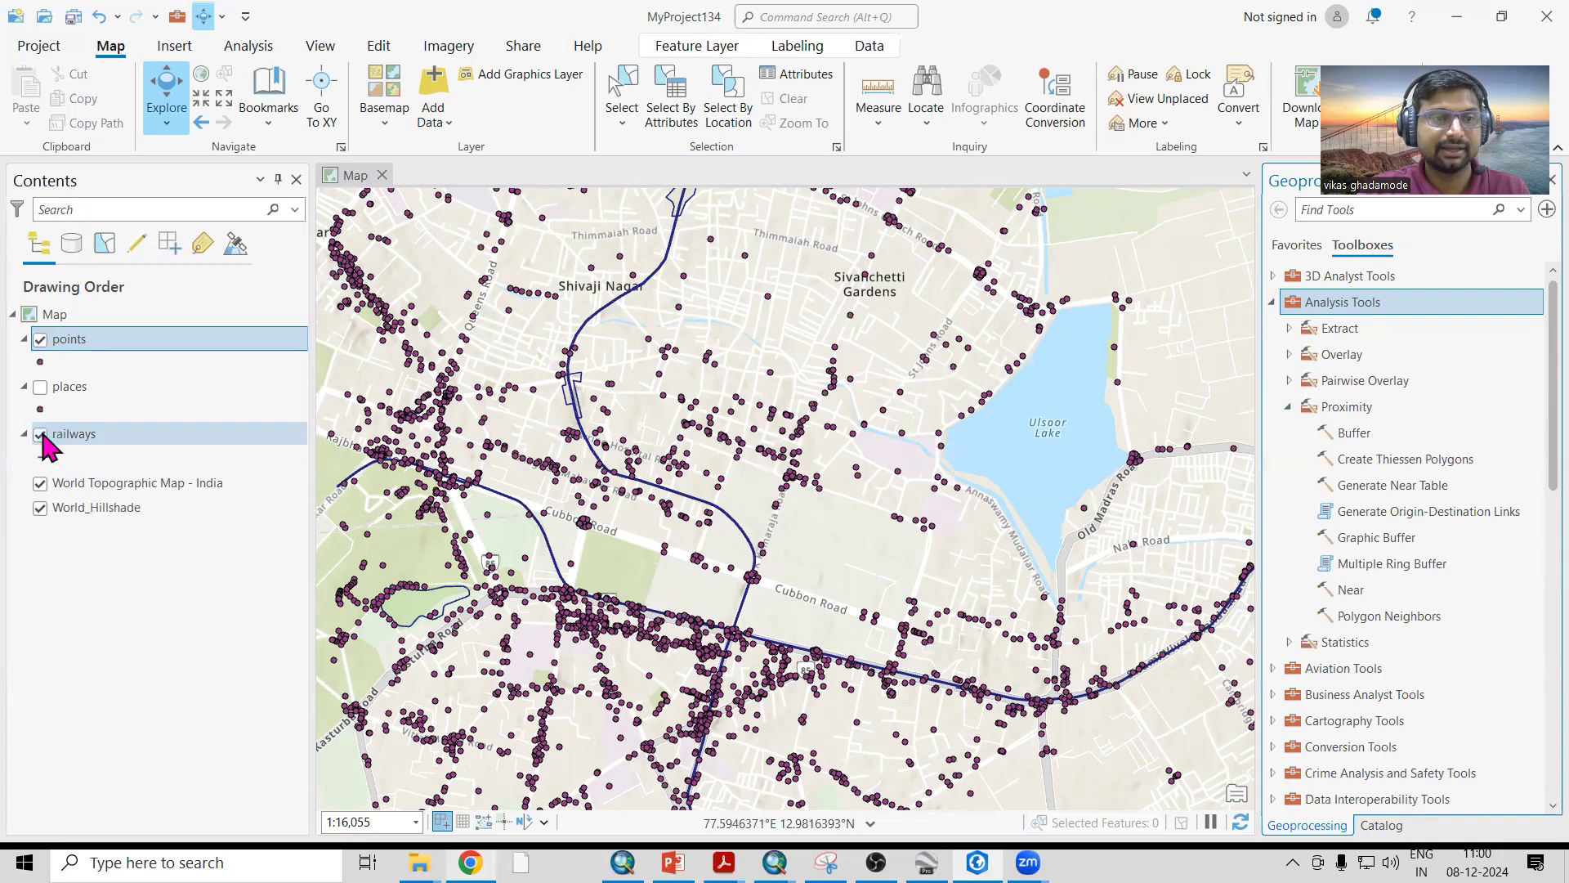
pyautogui.click(40, 339)
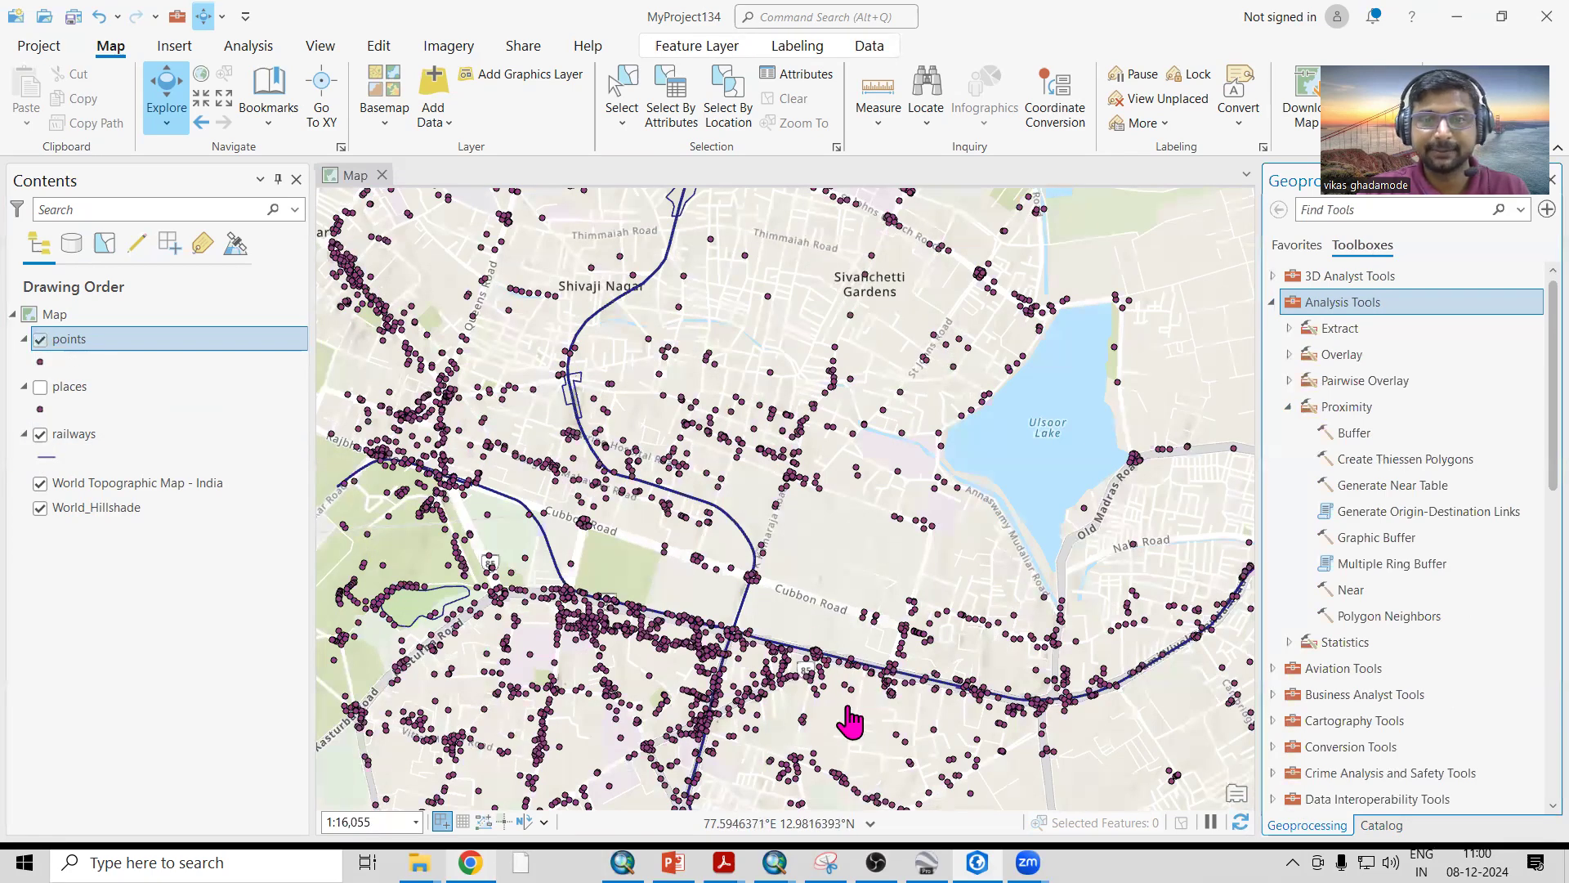
pyautogui.doubleClick(1357, 434)
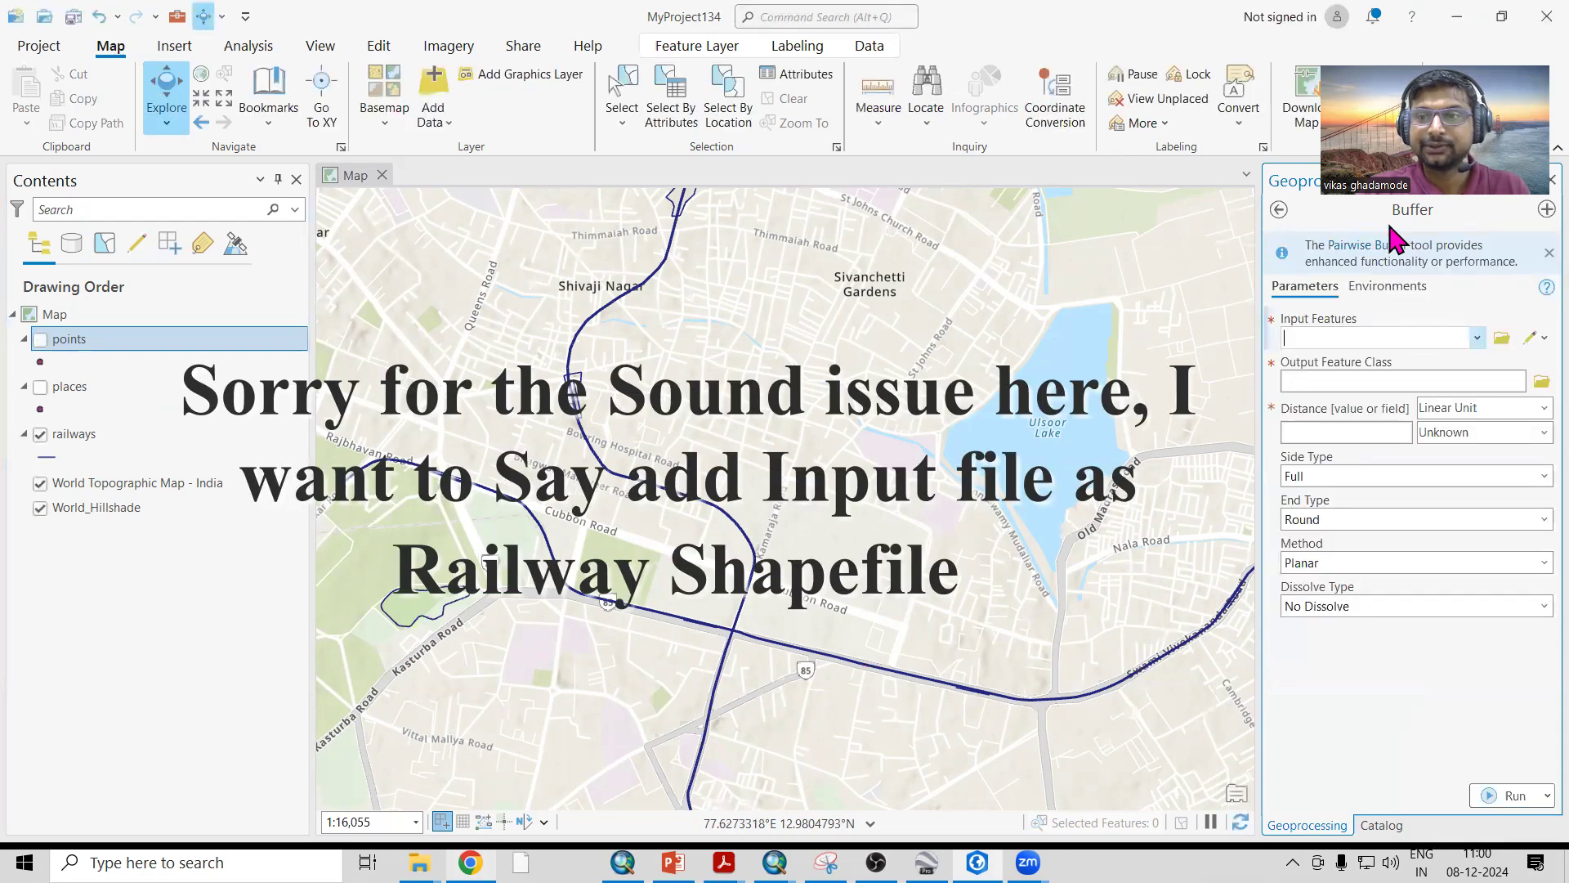
# Buffer the railways layer by 1 Kilometer and run the tool.
pyautogui.click(1478, 337)
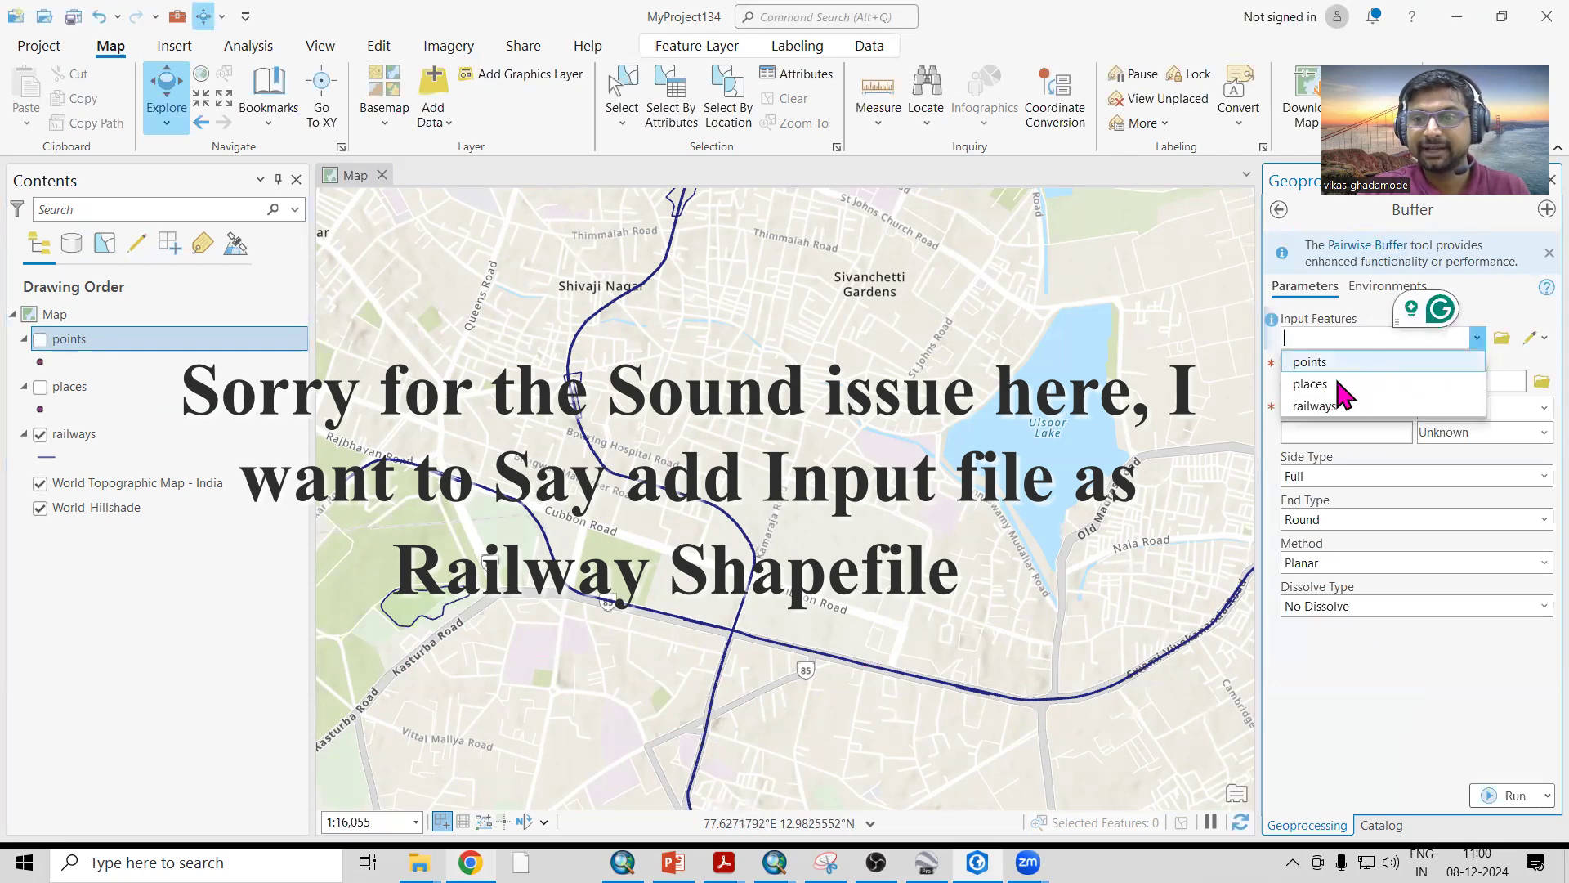
pyautogui.click(1333, 405)
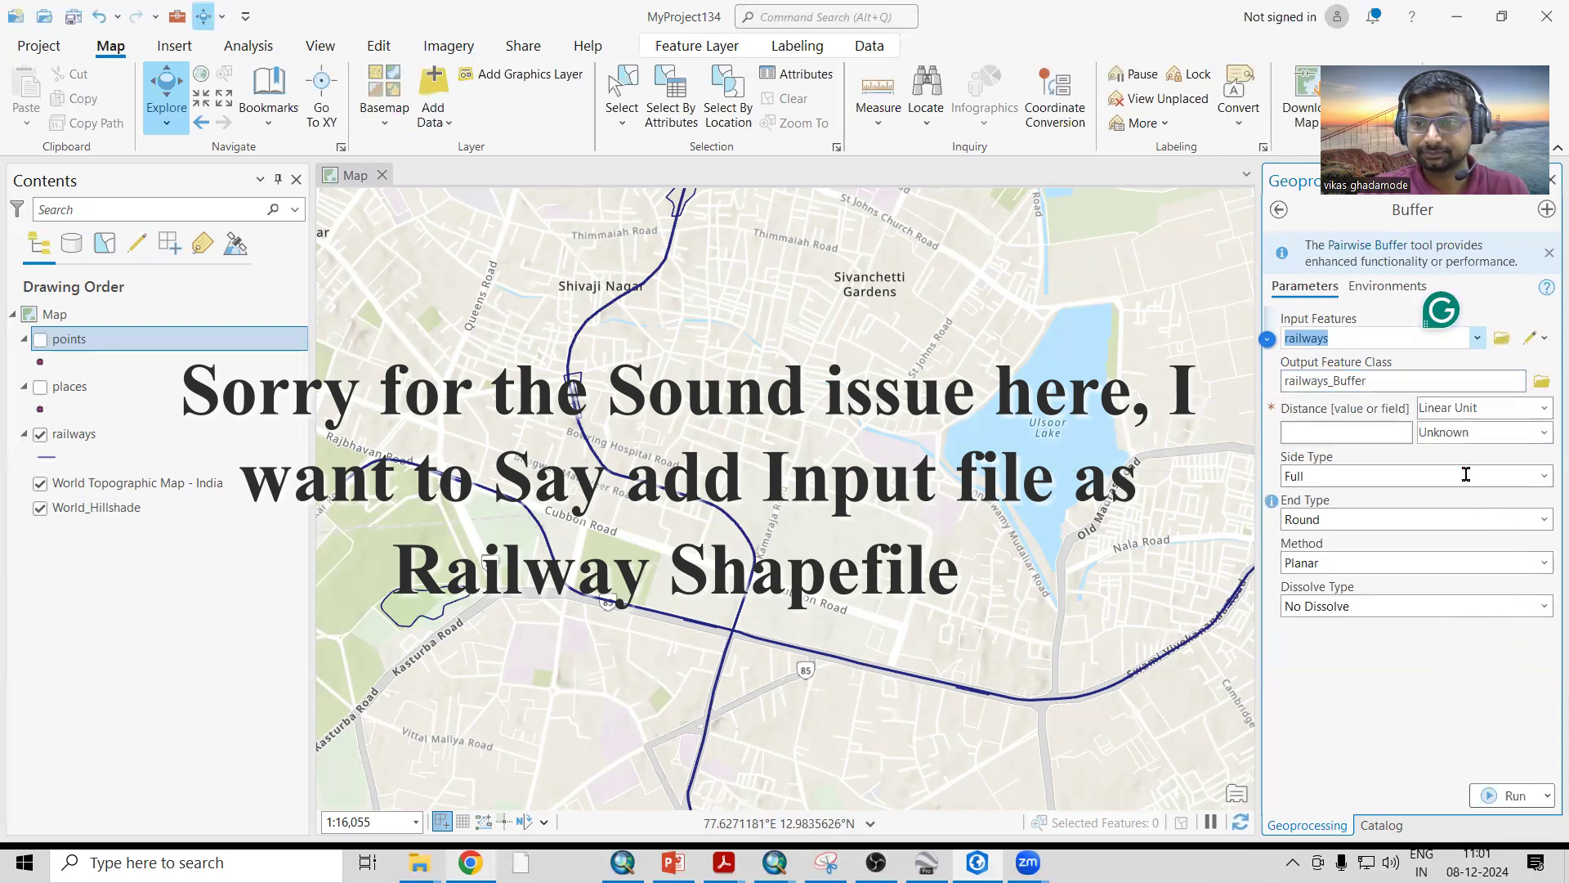
pyautogui.click(1393, 432)
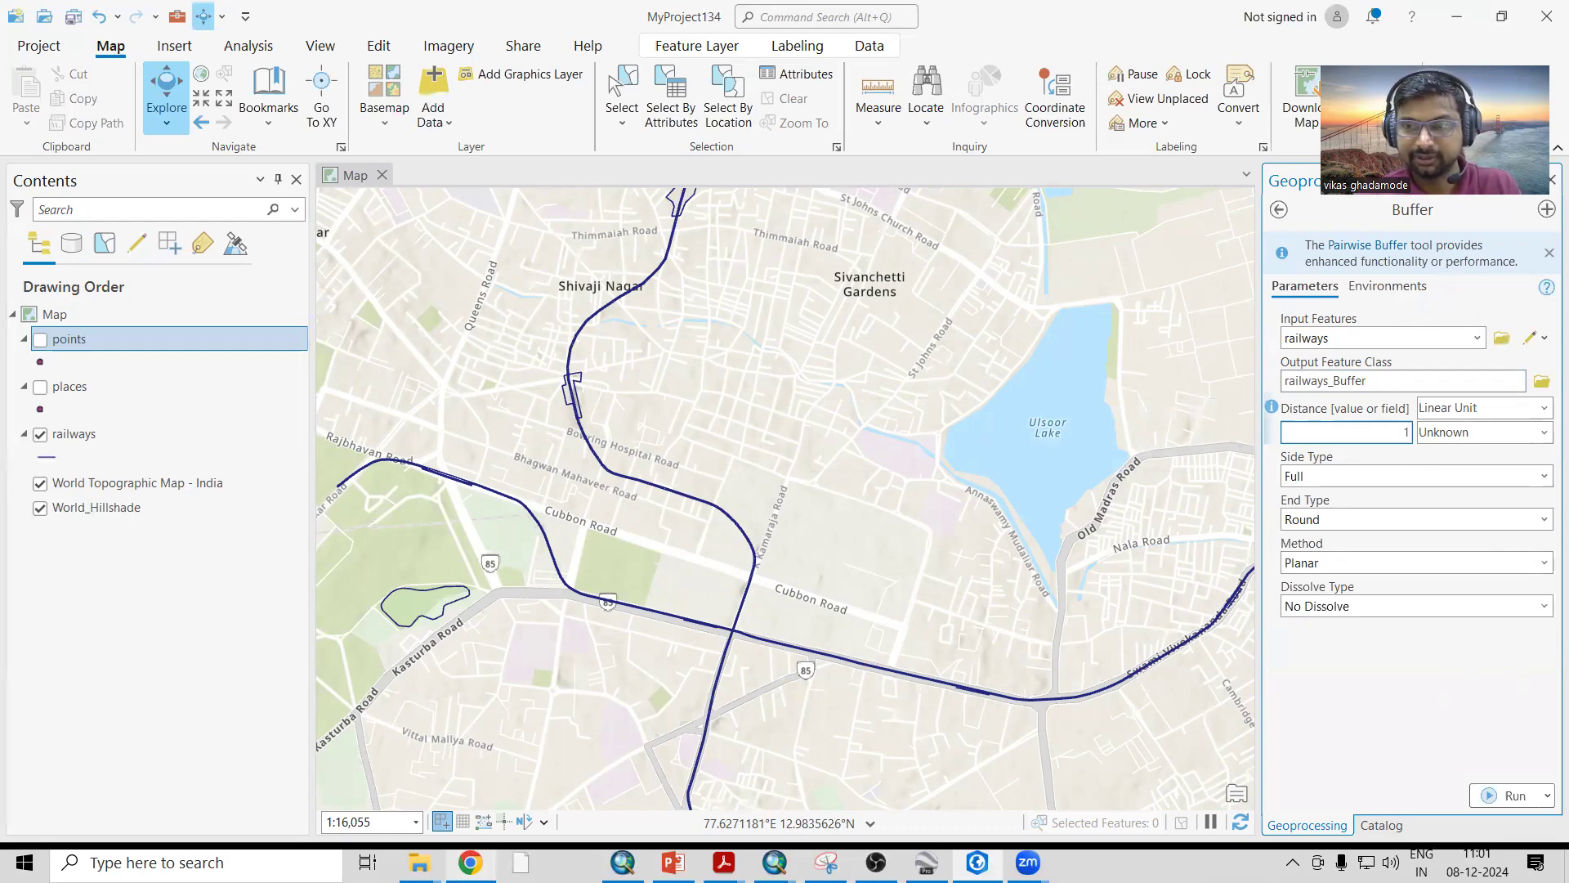
pyautogui.click(1452, 442)
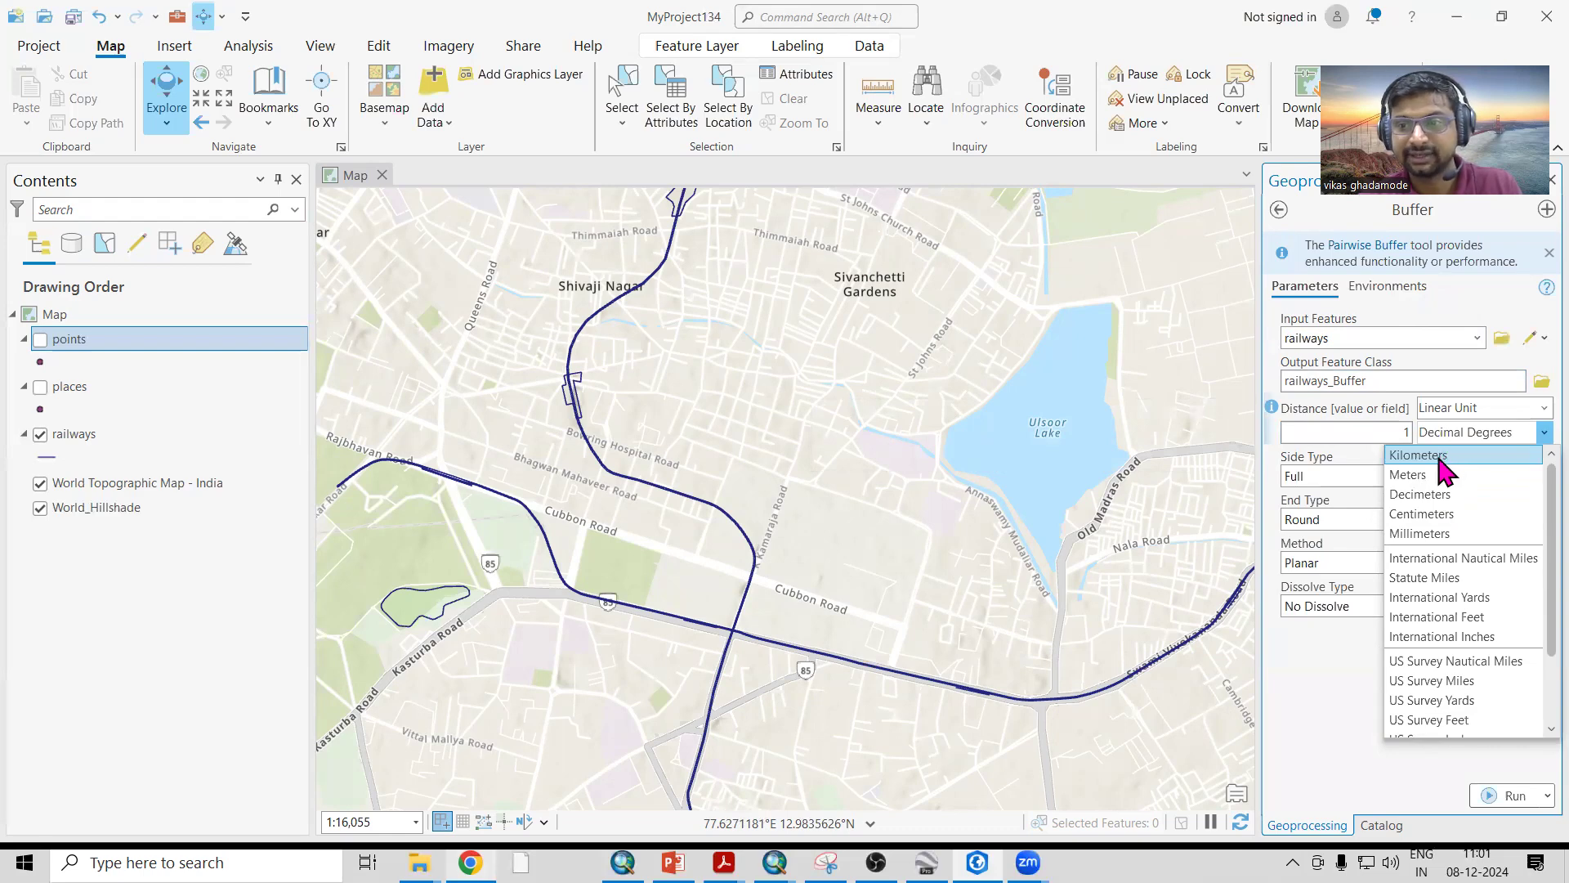
pyautogui.click(1440, 464)
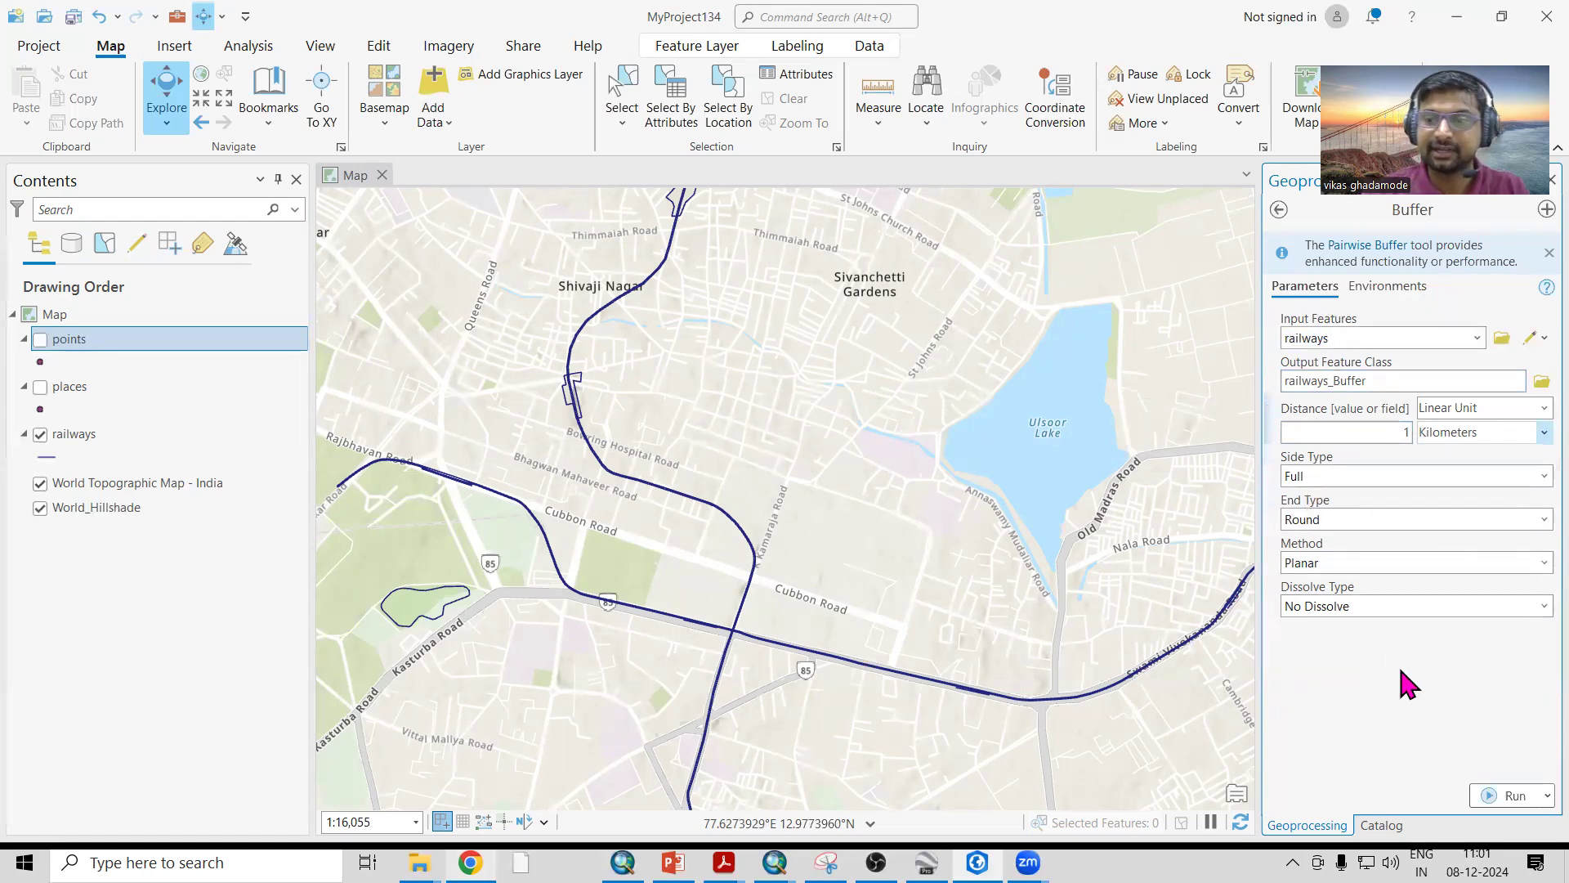
pyautogui.click(1496, 793)
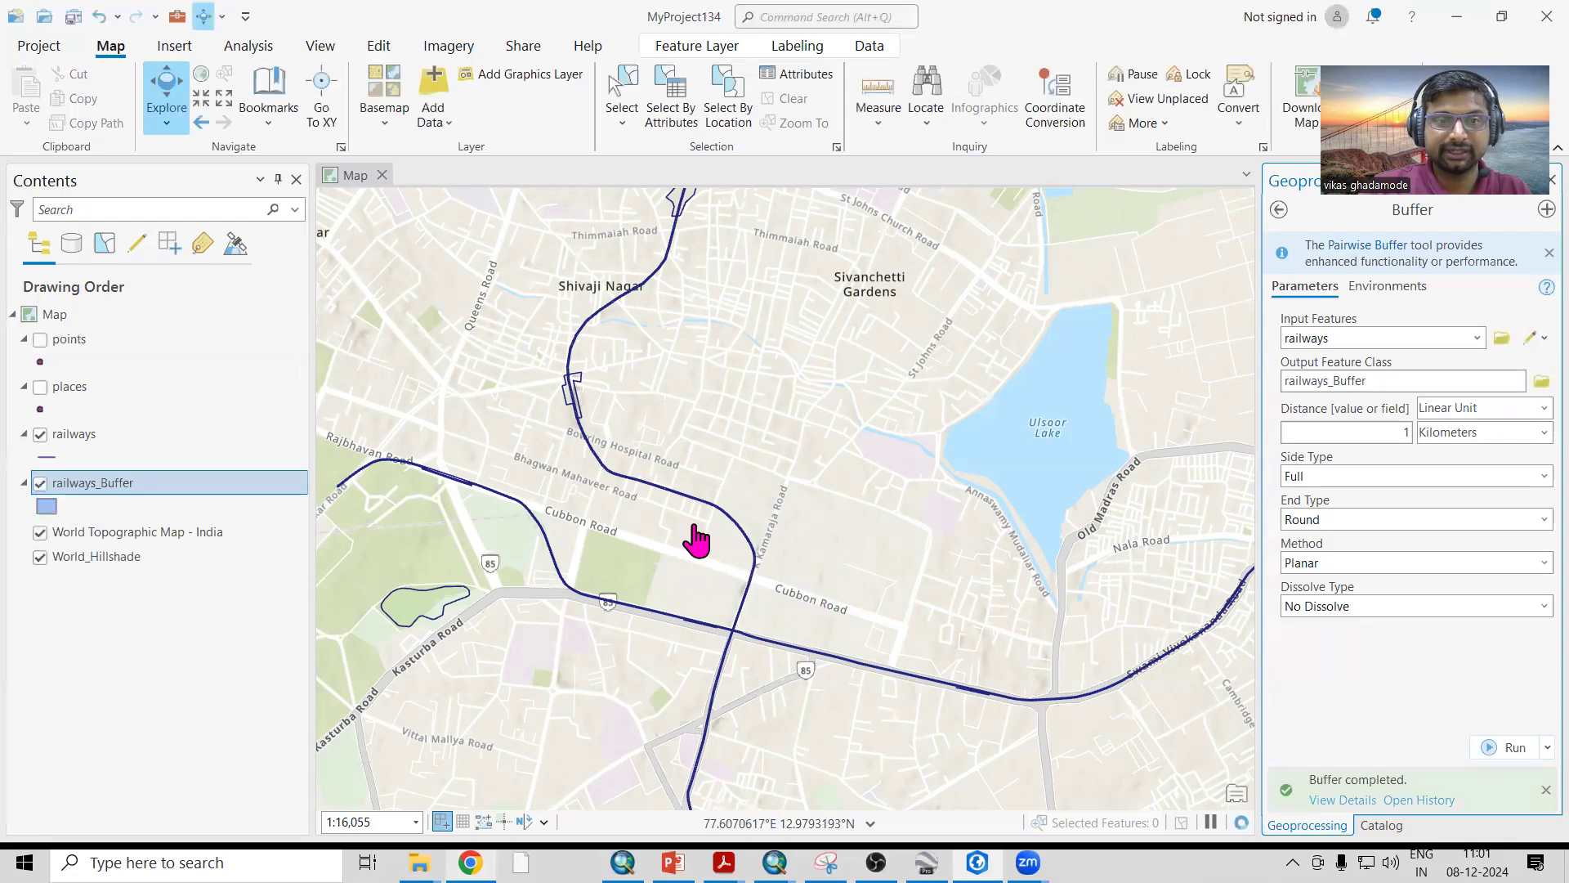
# Zoom to inspect the 1 km railway buffer, then change the Buffer distance to 2.
pyautogui.scroll(-4, 732, 543)
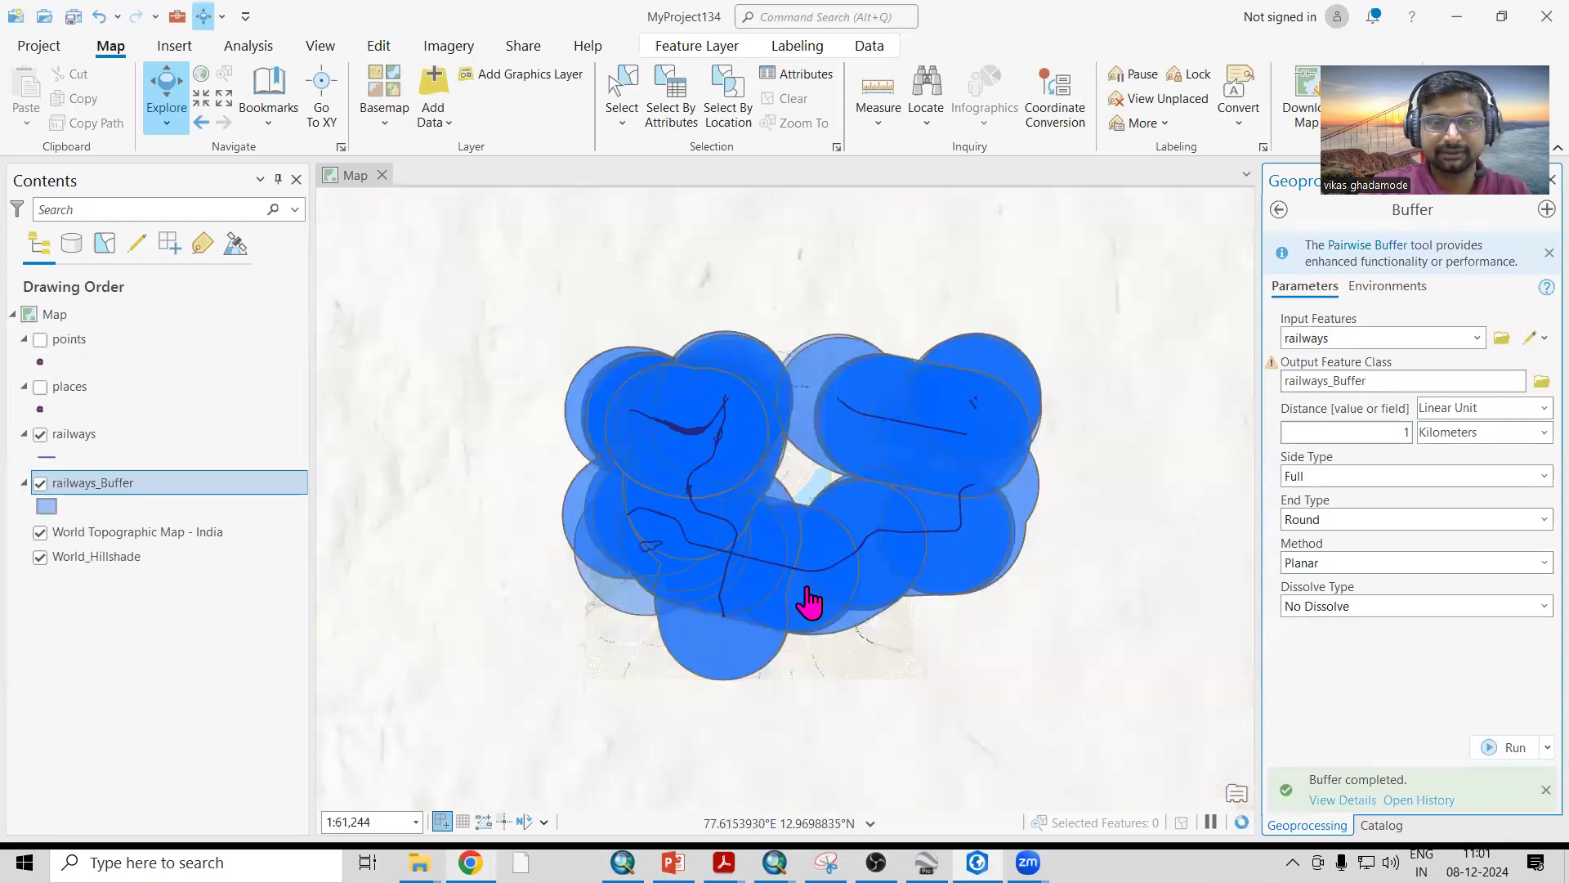
pyautogui.scroll(3, 948, 537)
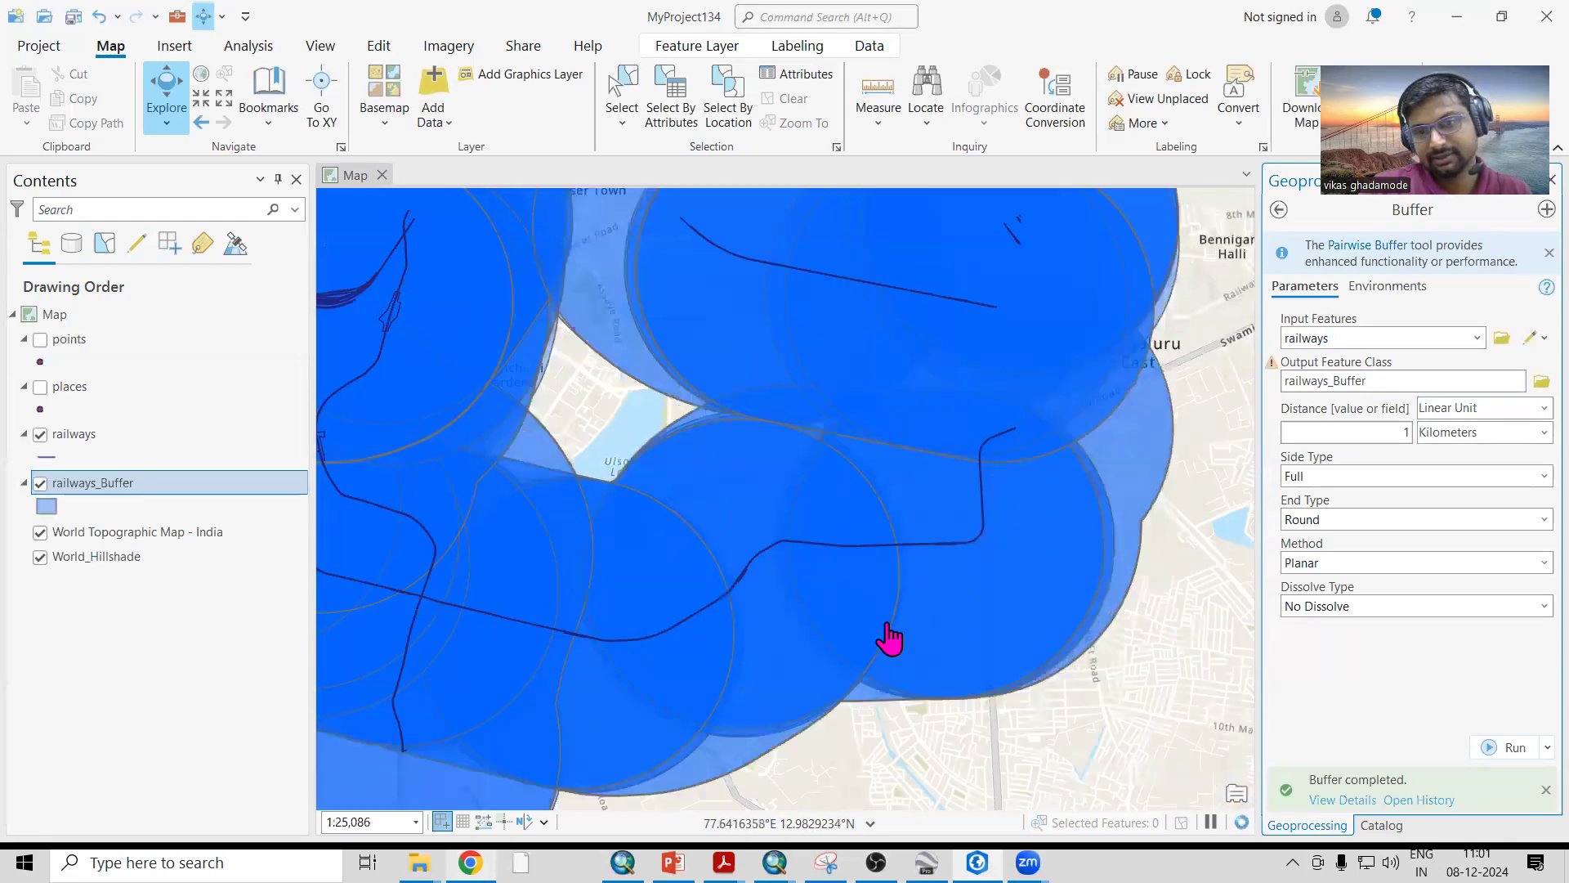
pyautogui.scroll(-1, 1023, 492)
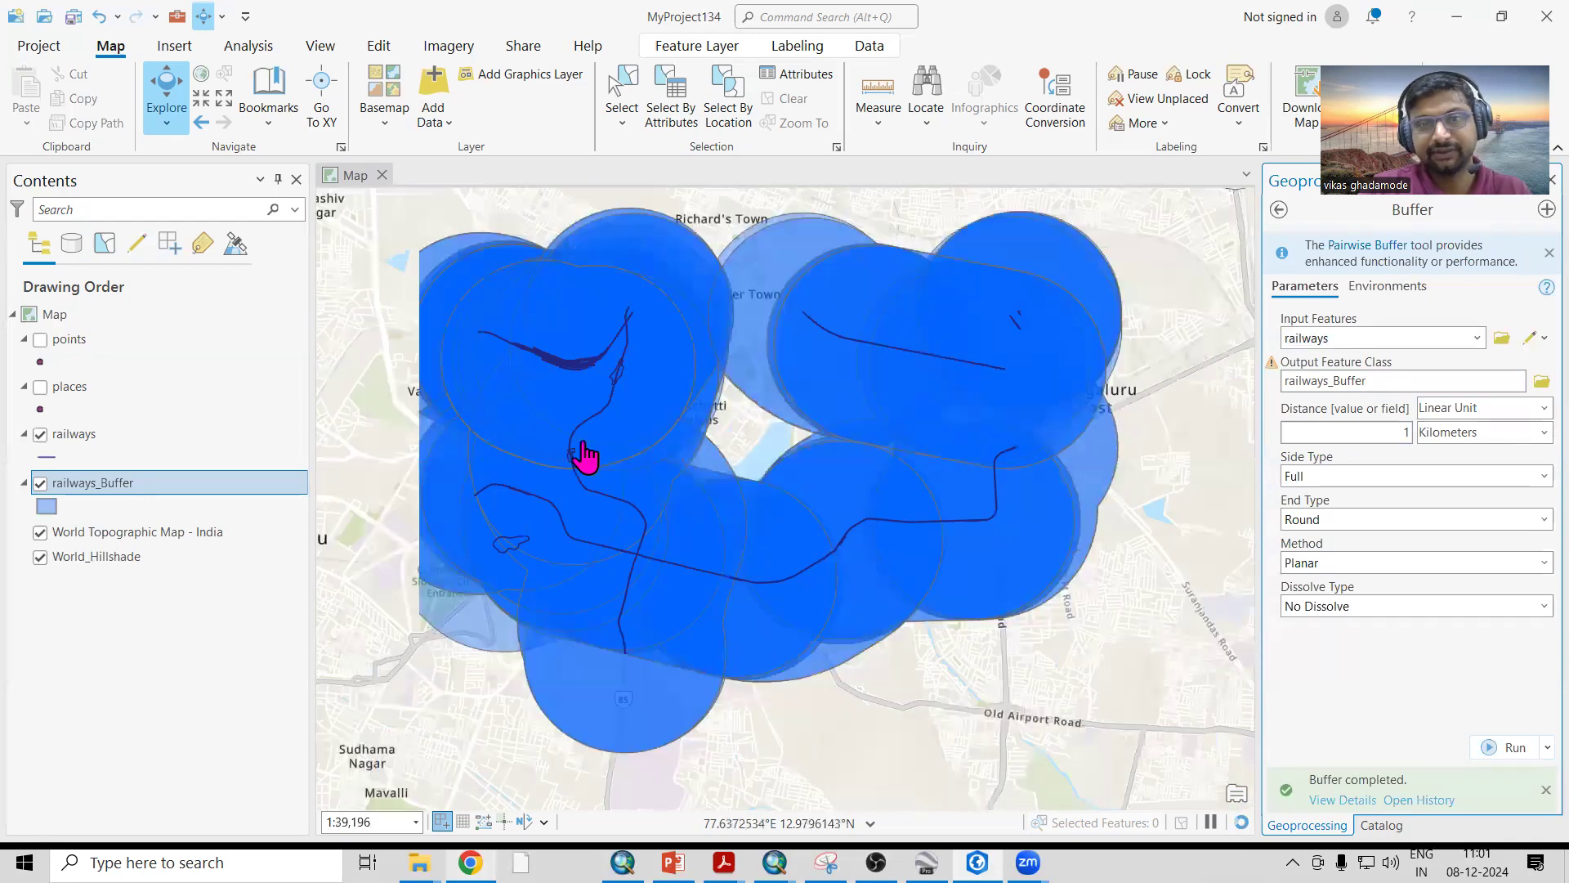
pyautogui.doubleClick(1390, 433)
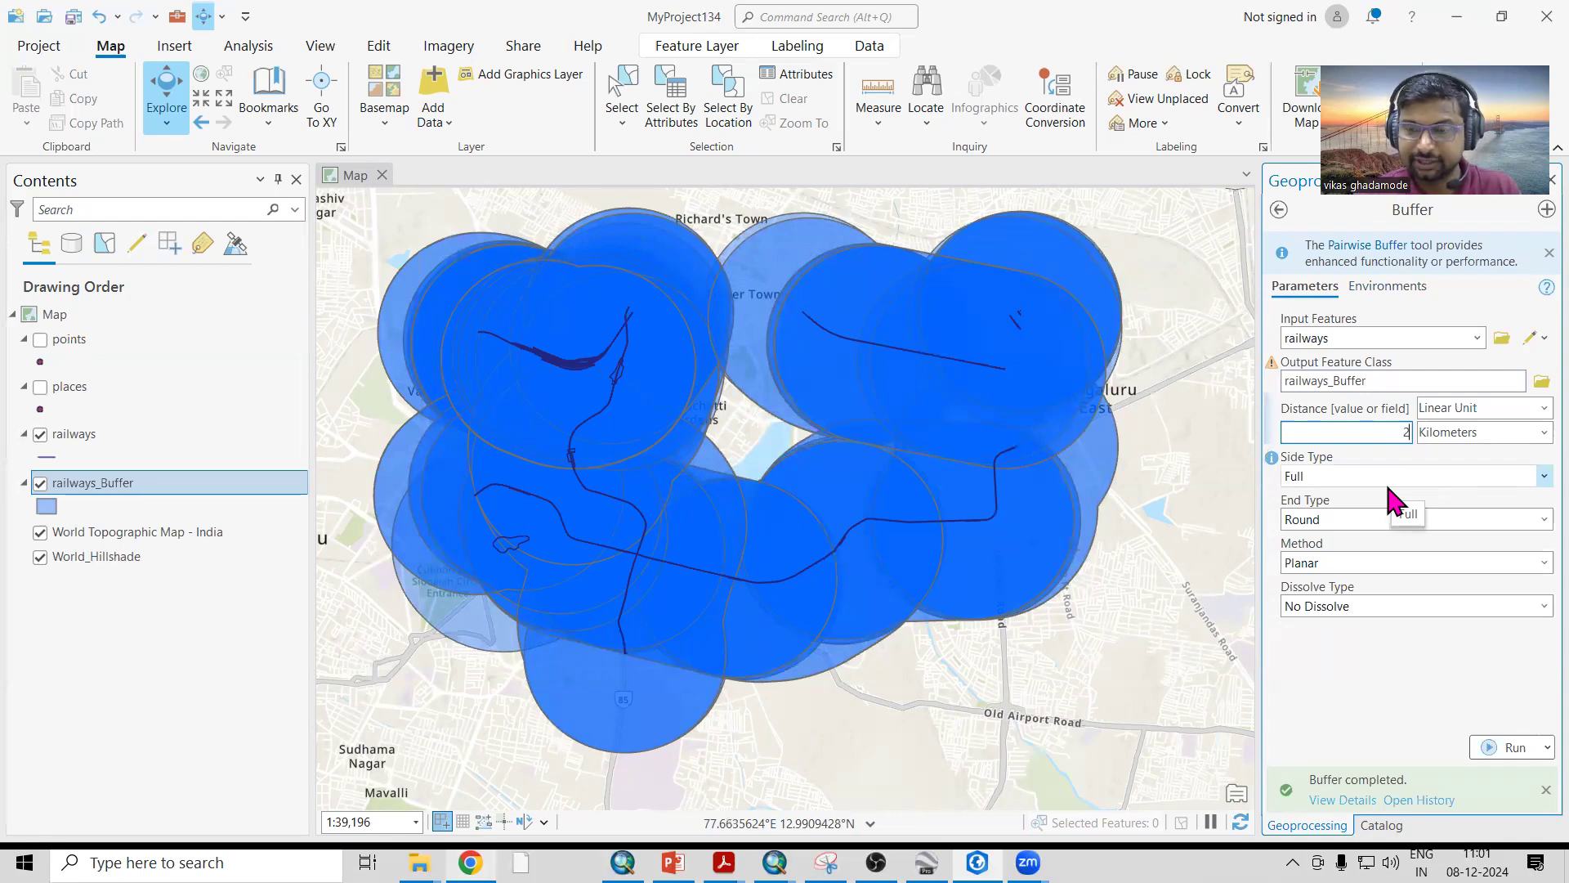
# Run Buffer at 200 Meters with the output renamed railways_Buffer_200.
pyautogui.click(1542, 433)
pyautogui.click(1473, 474)
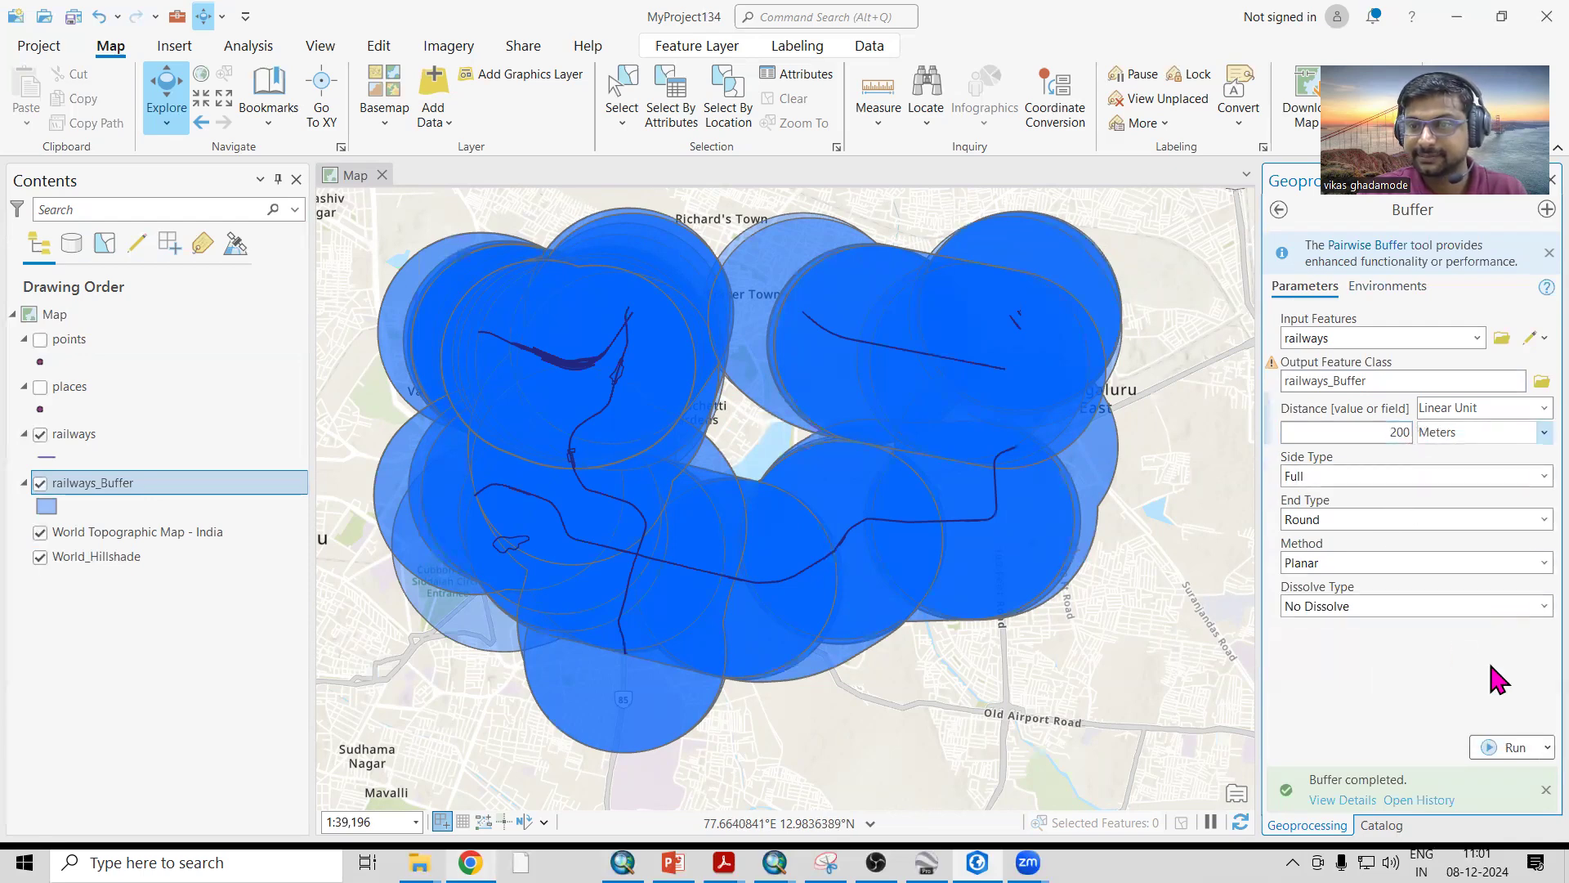
pyautogui.click(1379, 382)
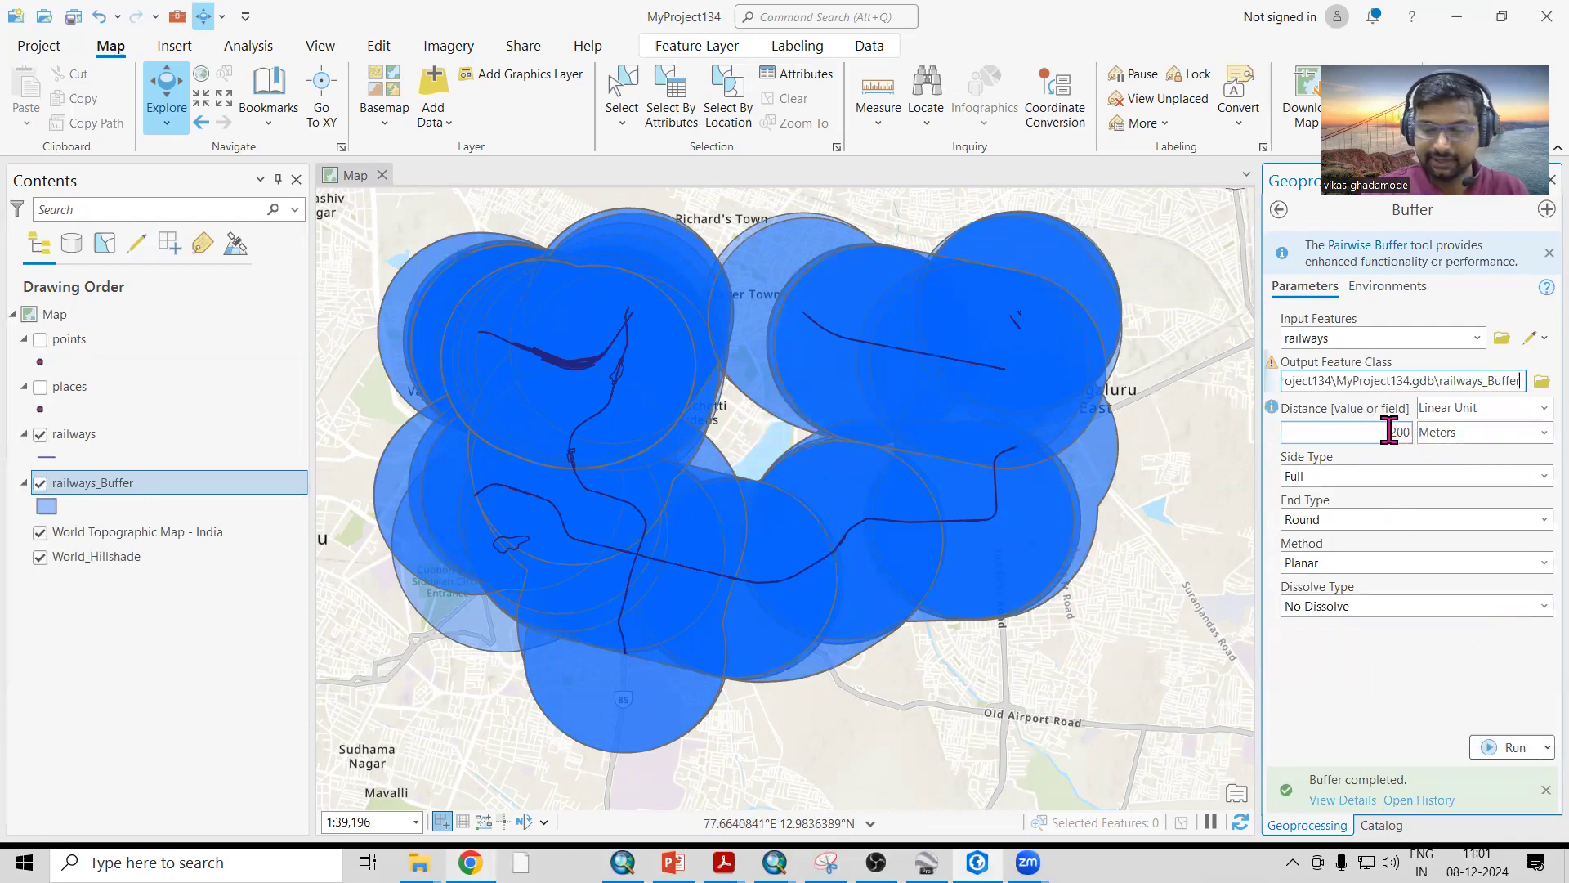
pyautogui.write('_200')
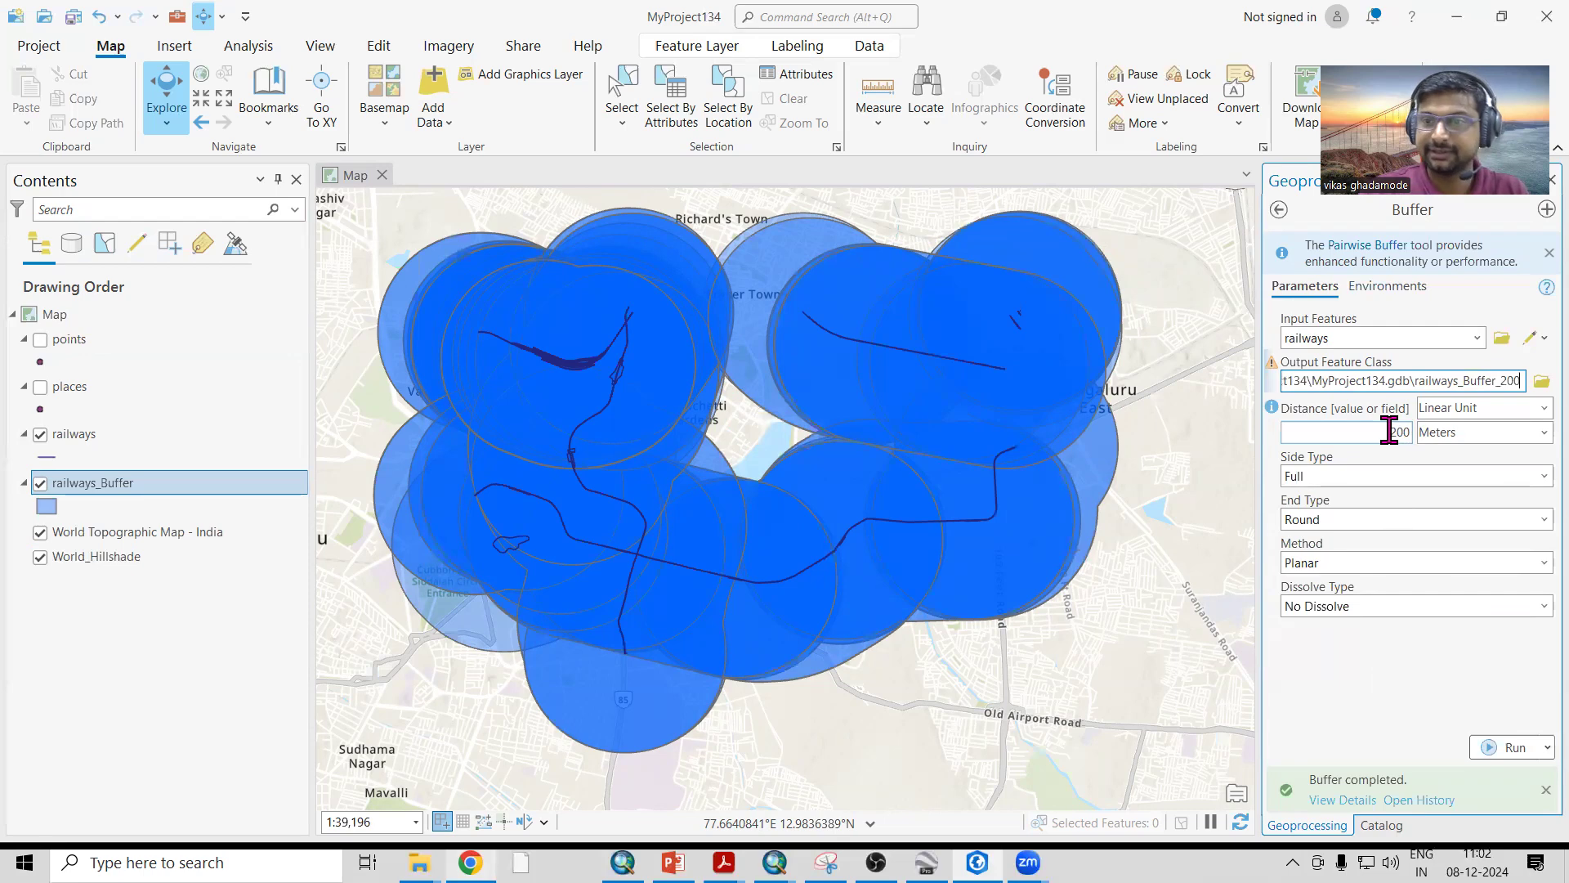
pyautogui.click(1502, 747)
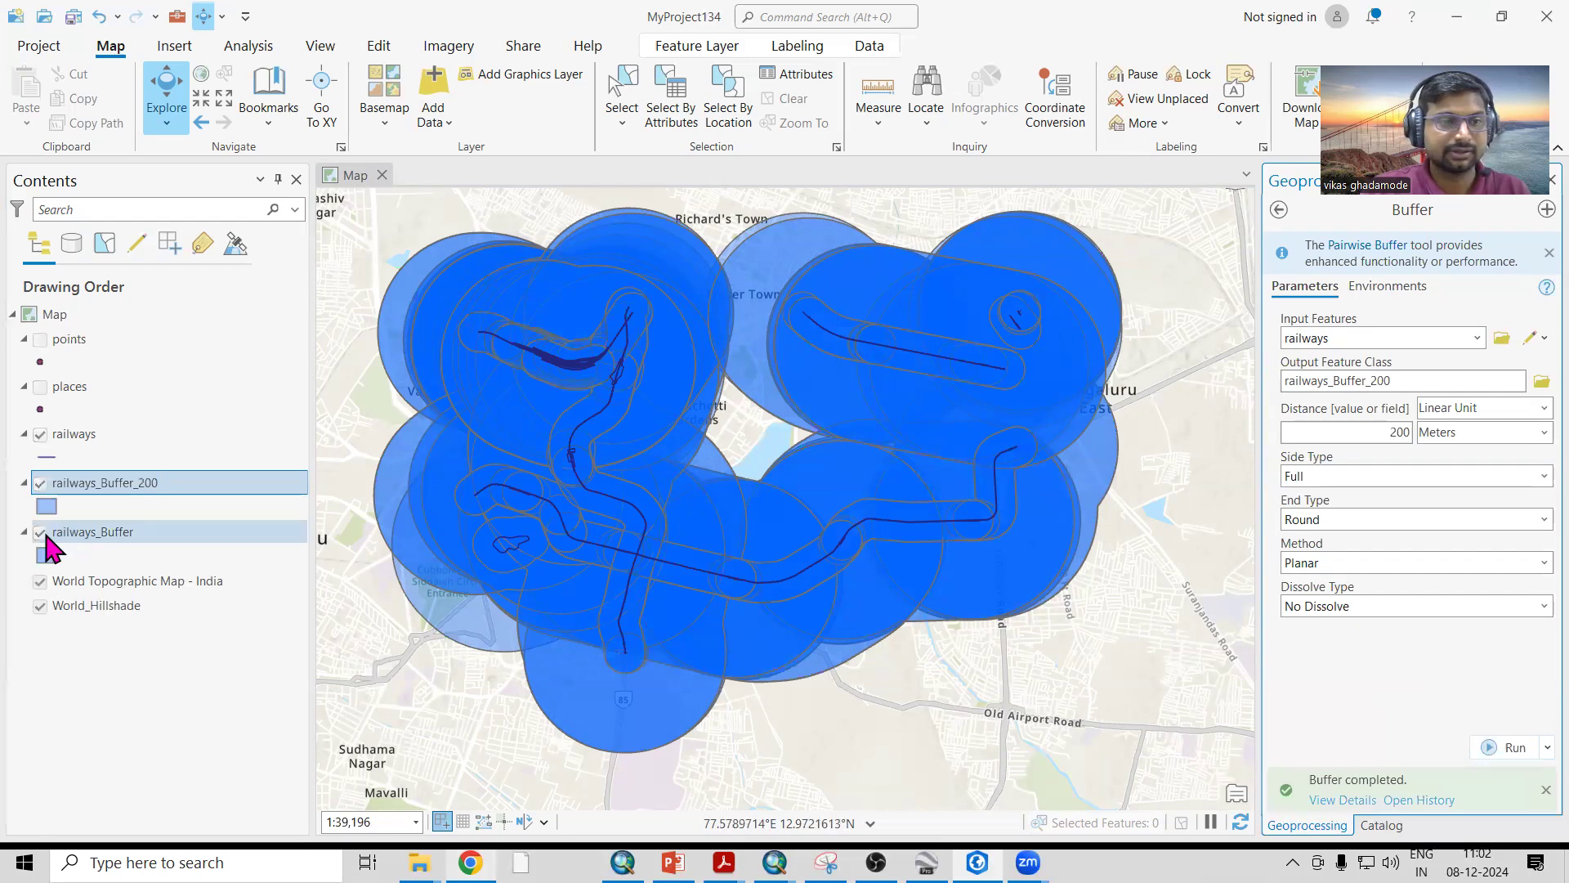
# Hide the 1 km railways_Buffer layer and zoom around the 200 m buffer and points.
pyautogui.click(43, 545)
pyautogui.click(39, 534)
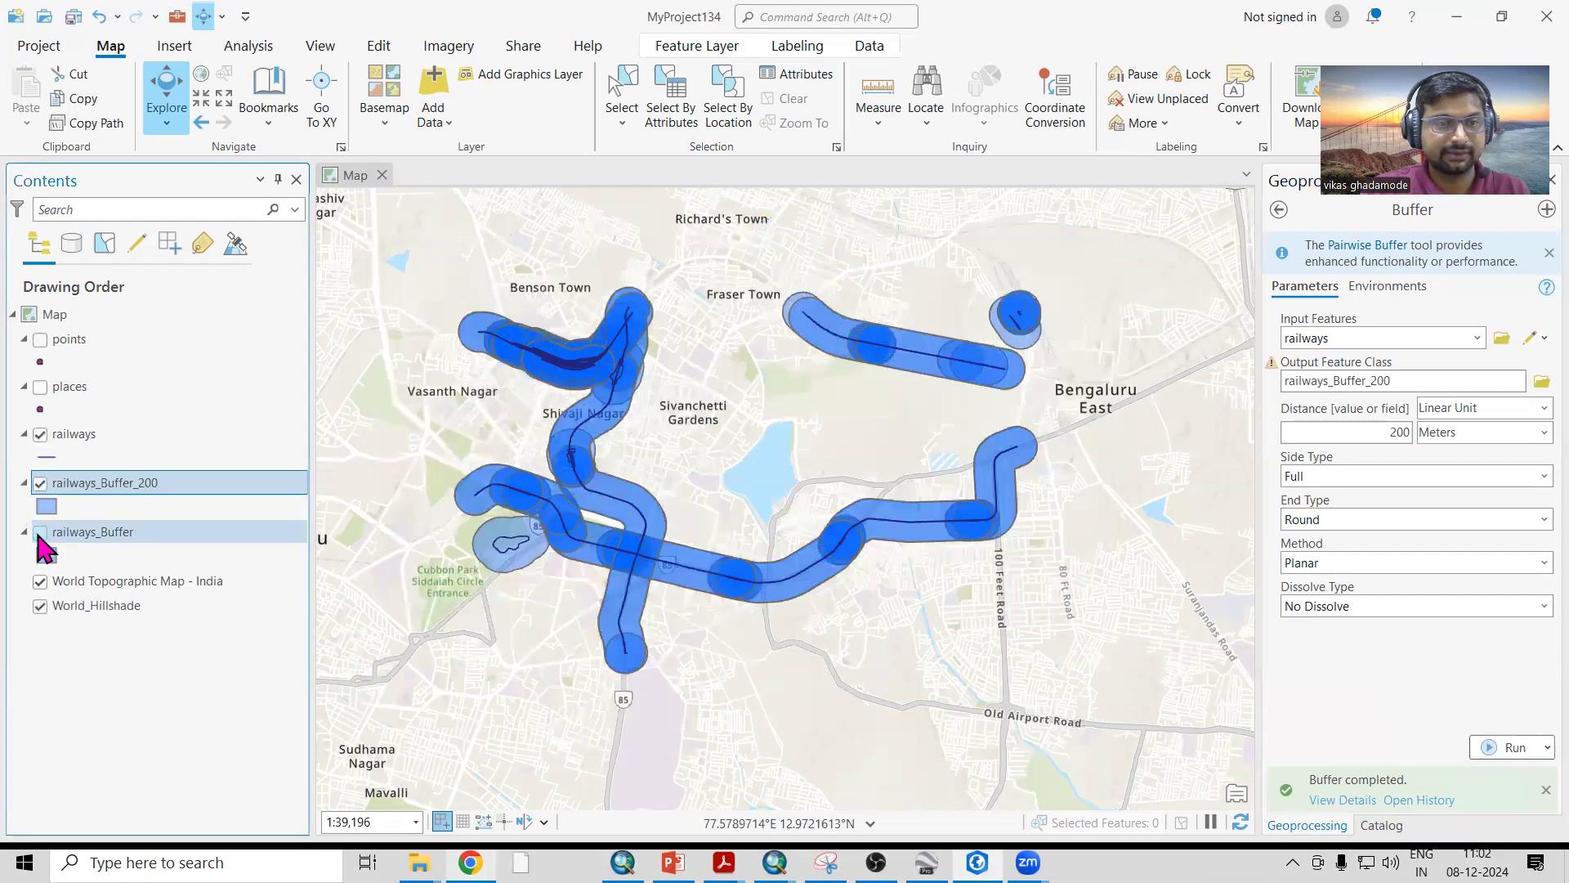
pyautogui.scroll(3, 612, 553)
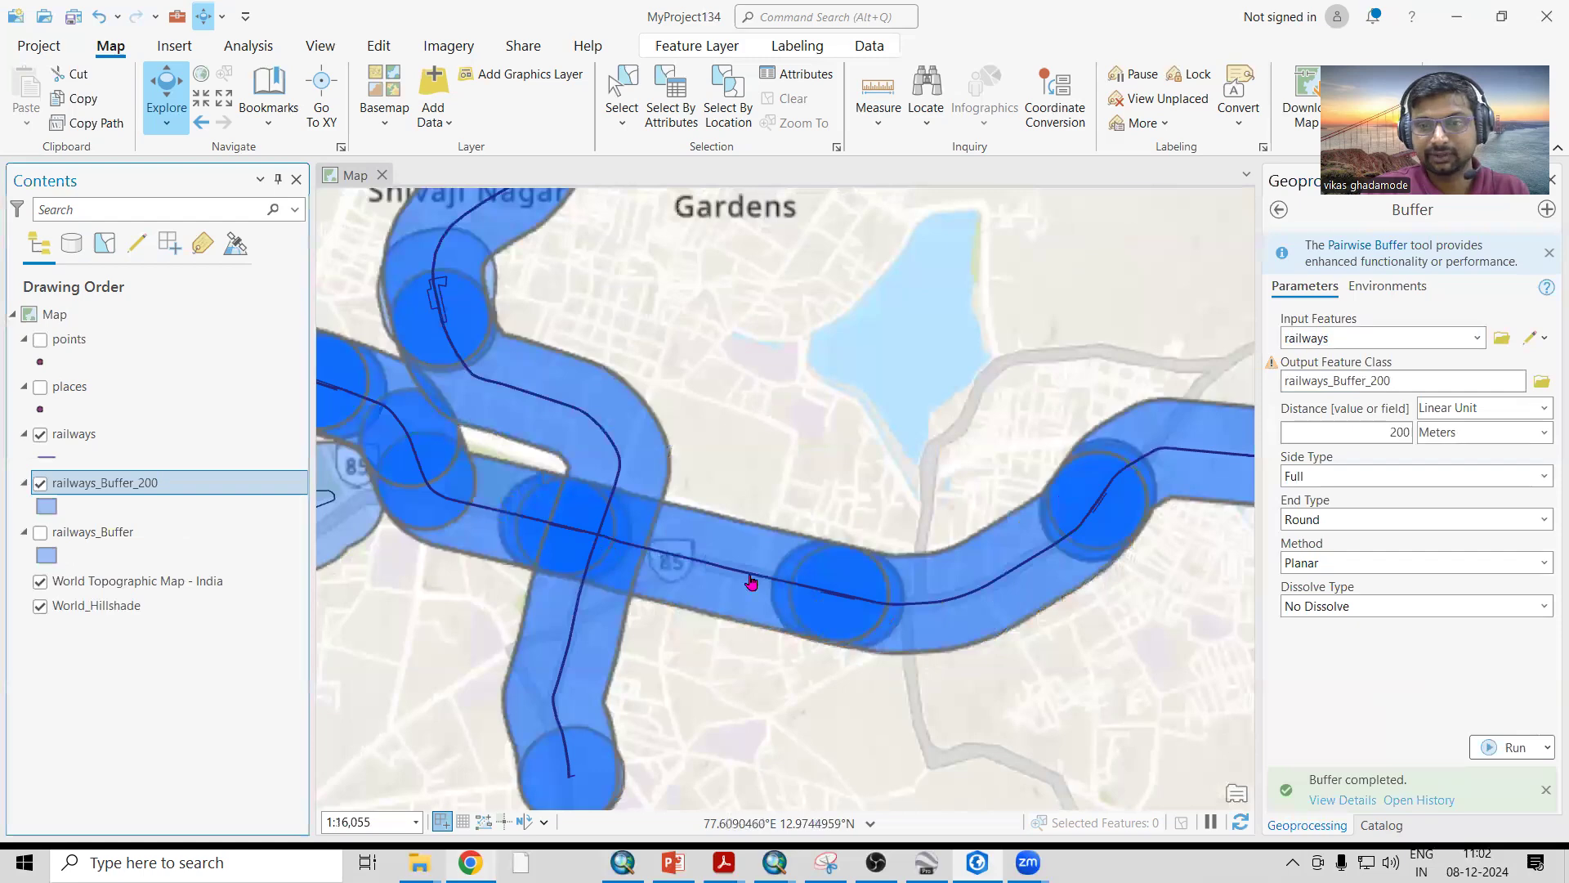
pyautogui.scroll(2, 977, 595)
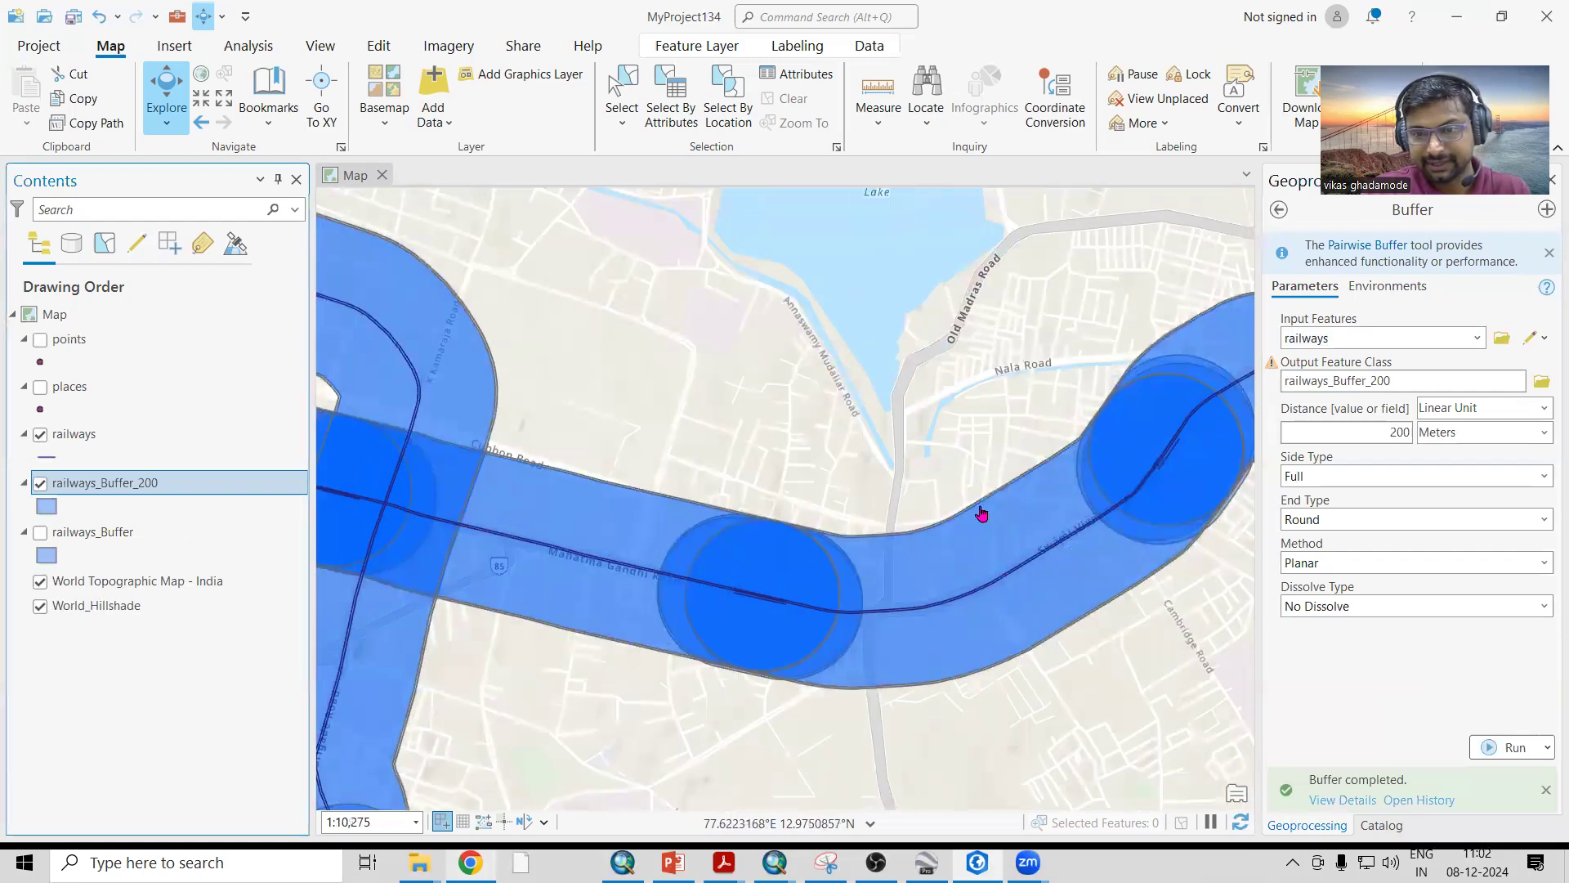
pyautogui.scroll(-2, 1052, 596)
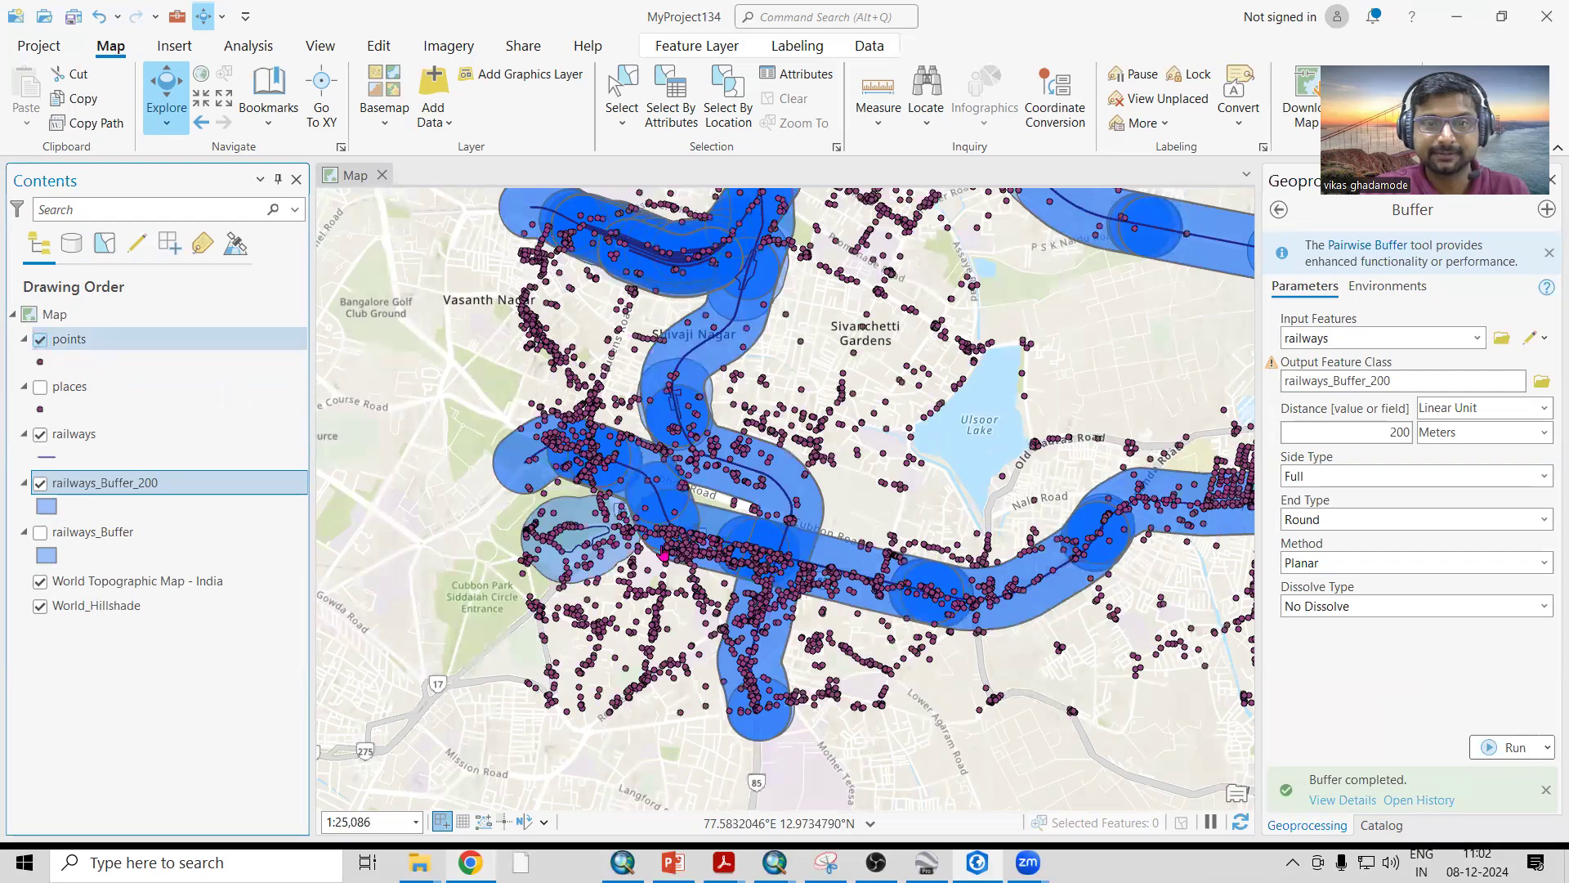
pyautogui.scroll(1, 842, 587)
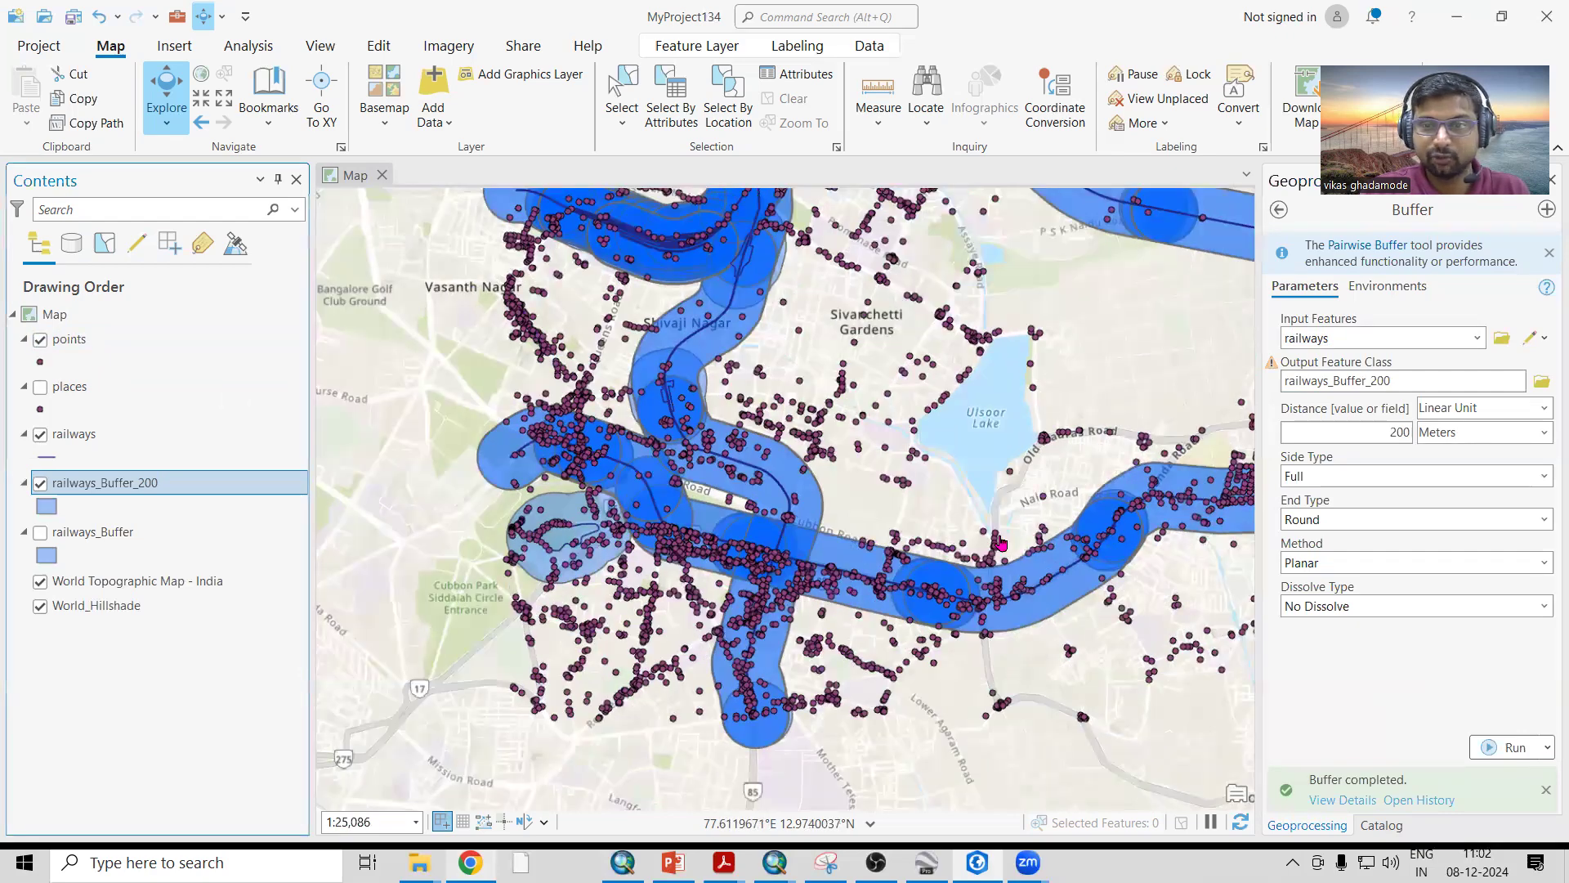
pyautogui.scroll(2, 873, 599)
pyautogui.scroll(-2, 764, 388)
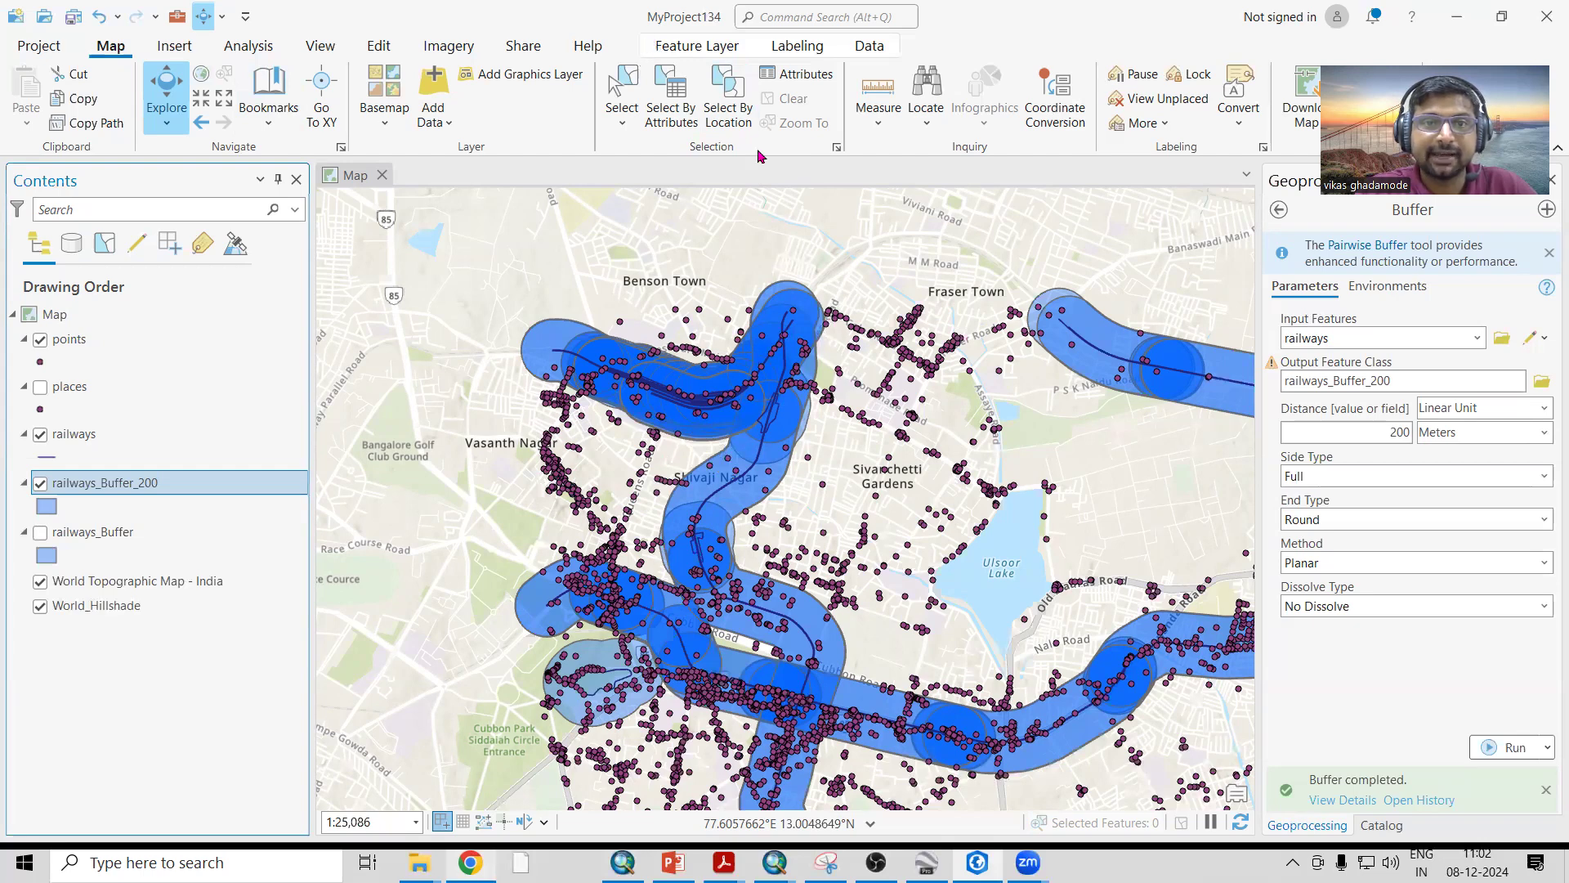
# Open Select By Location, move it aside, and set Input Features to points.
pyautogui.click(723, 131)
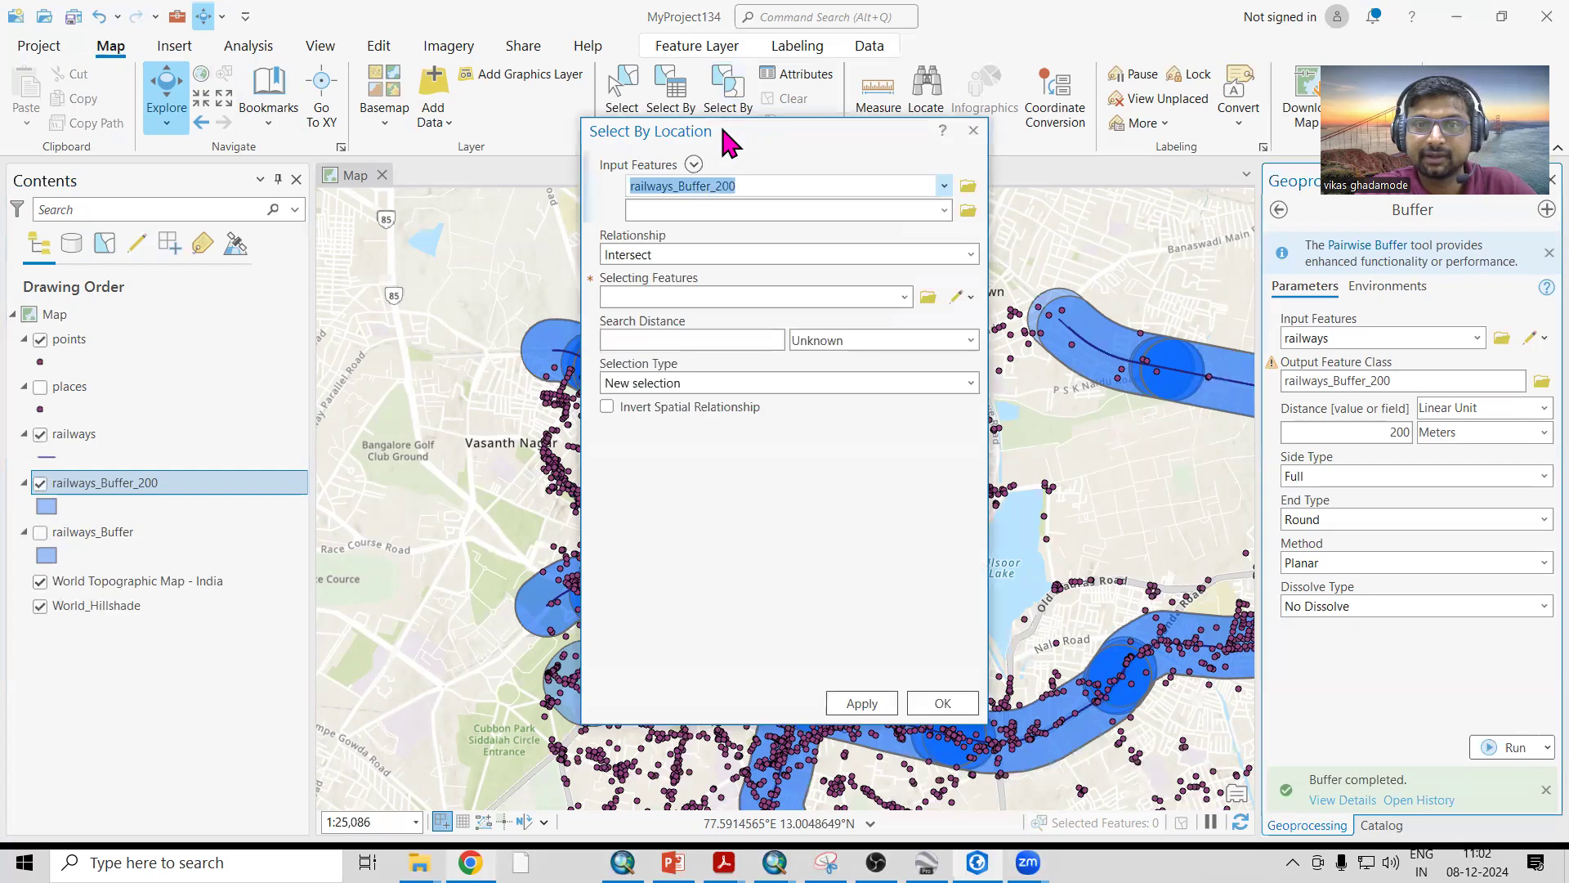
pyautogui.moveTo(722, 131); pyautogui.dragTo(470, 135)
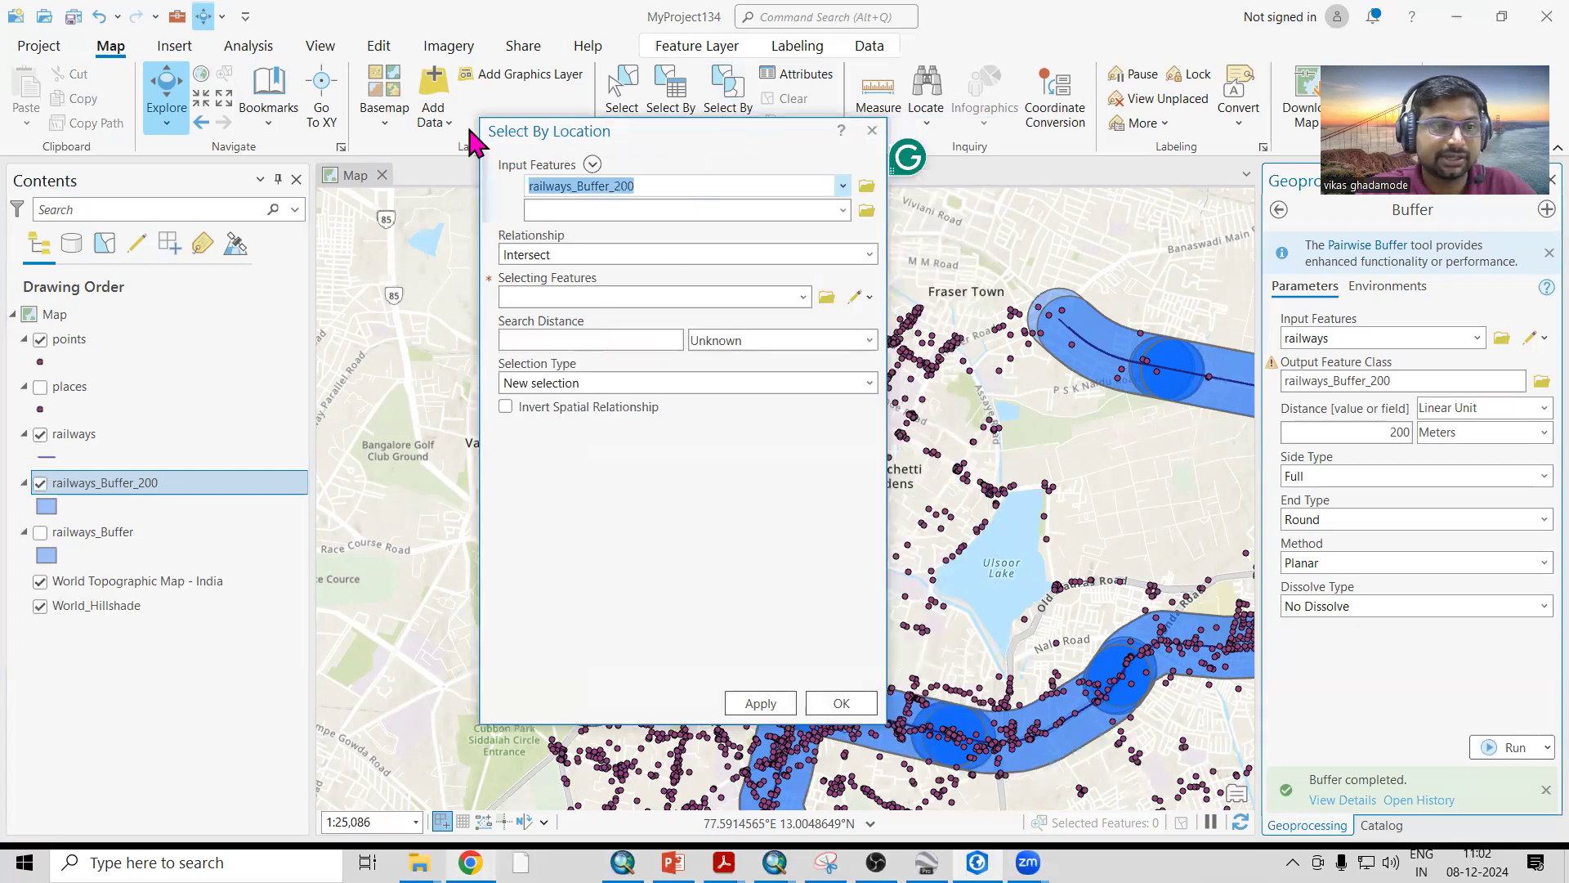
pyautogui.moveTo(470, 135); pyautogui.dragTo(177, 134)
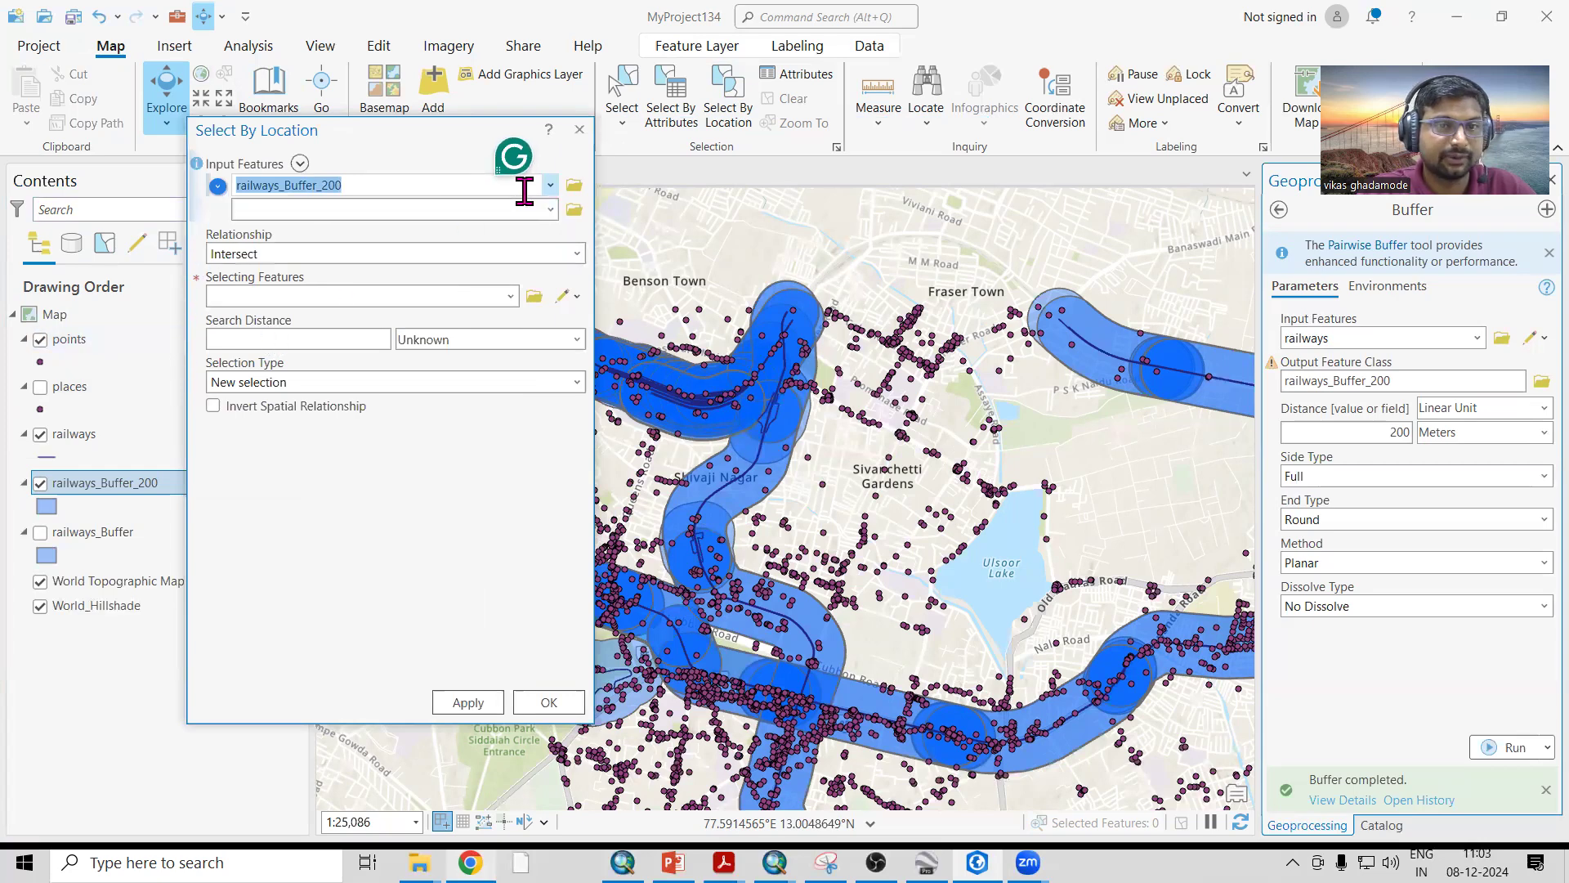
pyautogui.click(551, 187)
pyautogui.click(338, 211)
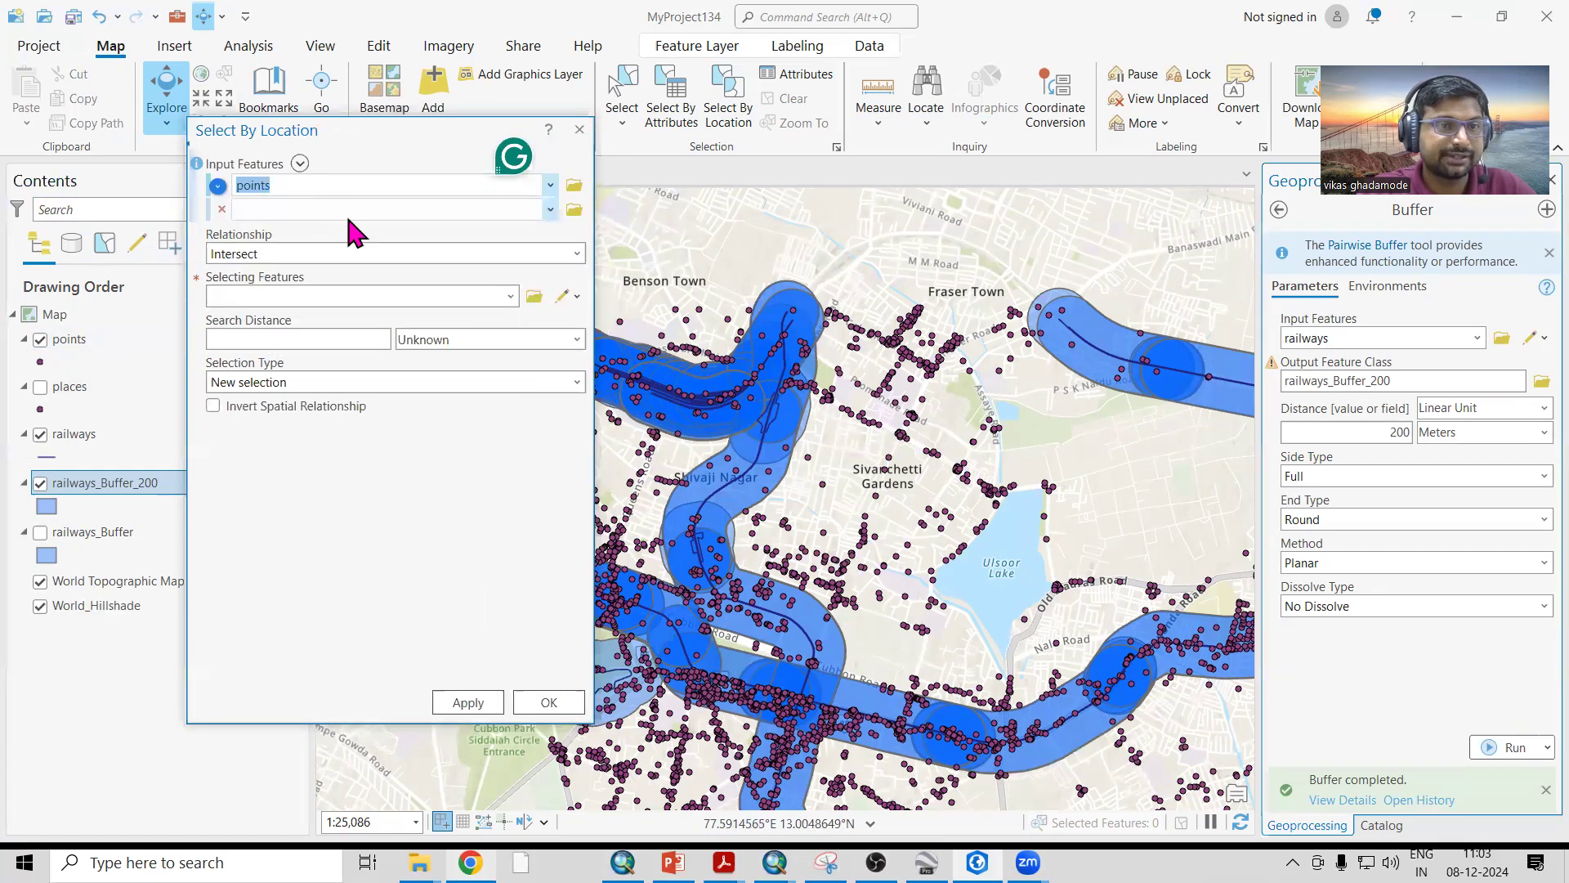
# Open the points attribute table to browse it, then open the spatial relationship list.
pyautogui.rightClick(78, 346)
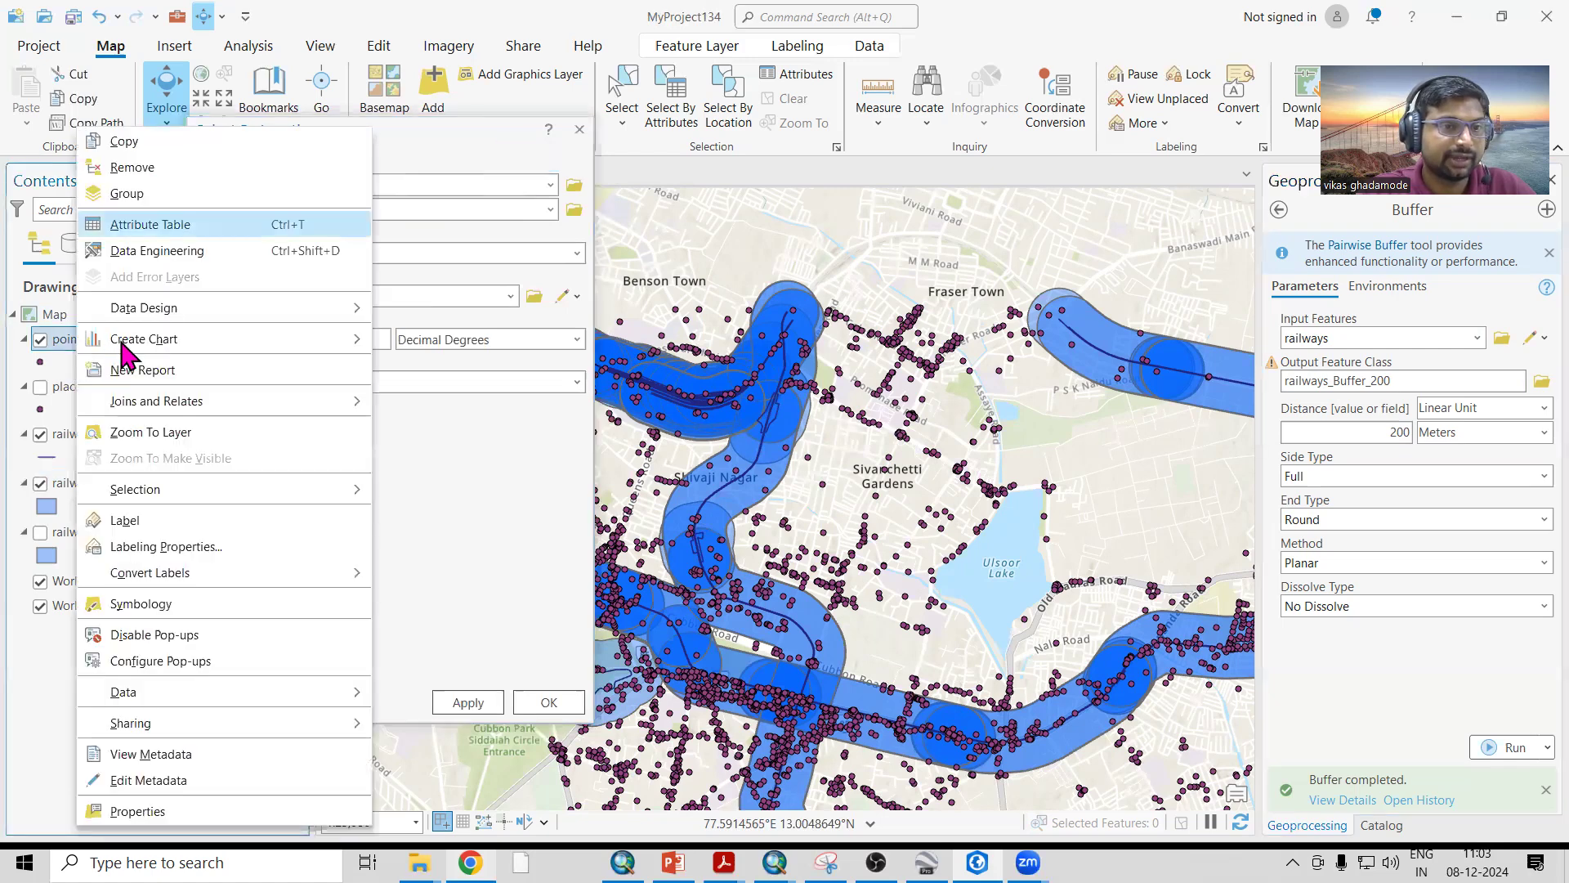
pyautogui.click(143, 222)
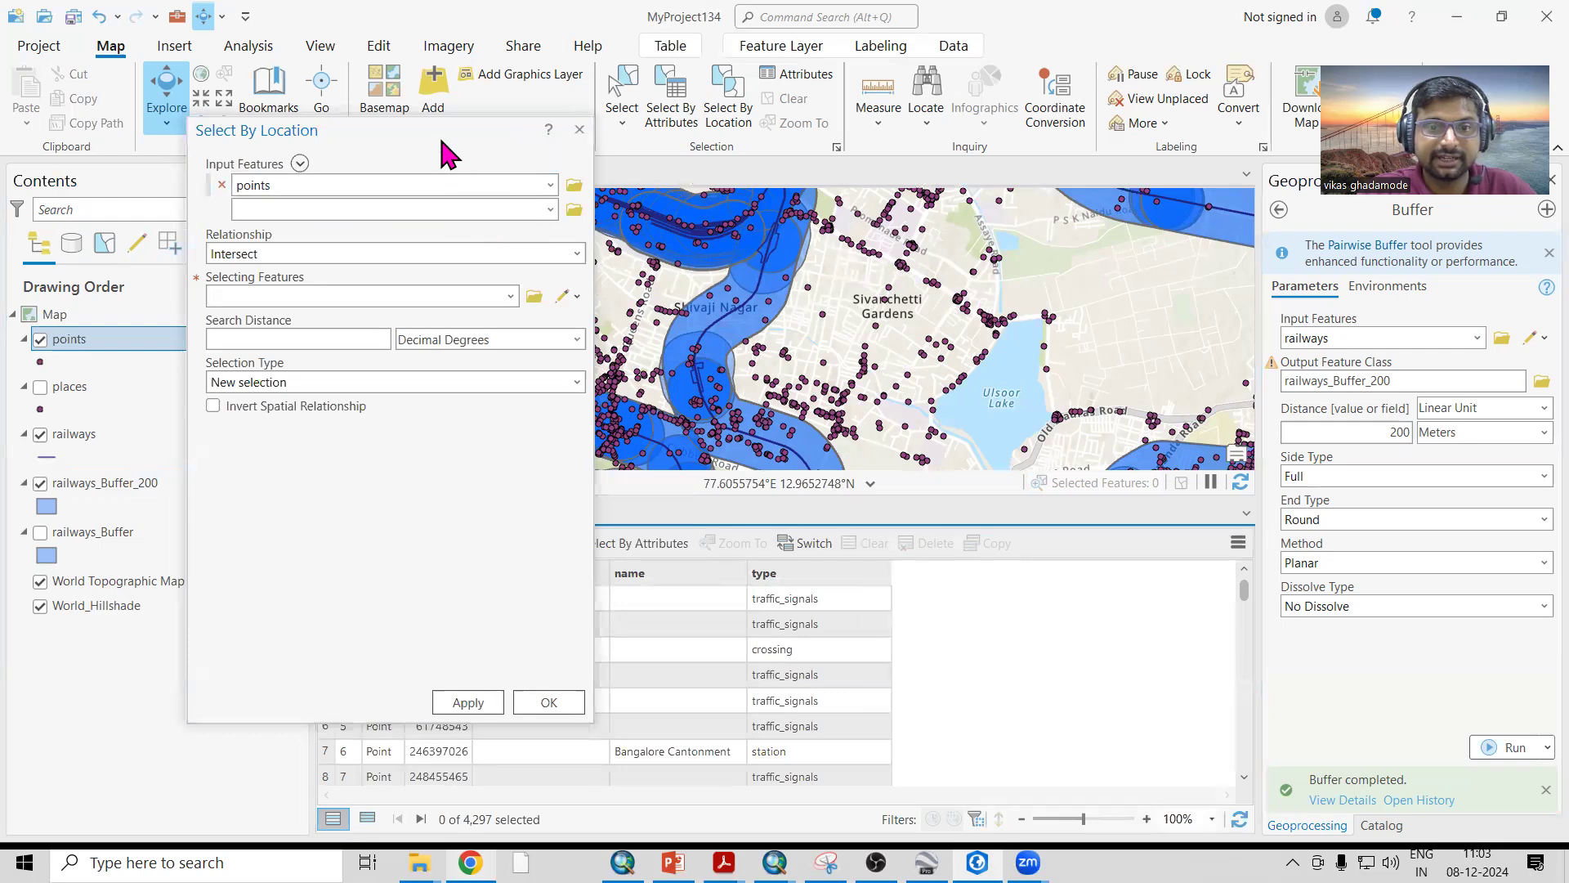
pyautogui.moveTo(441, 143); pyautogui.dragTo(1101, 80)
pyautogui.scroll(-14, 768, 695)
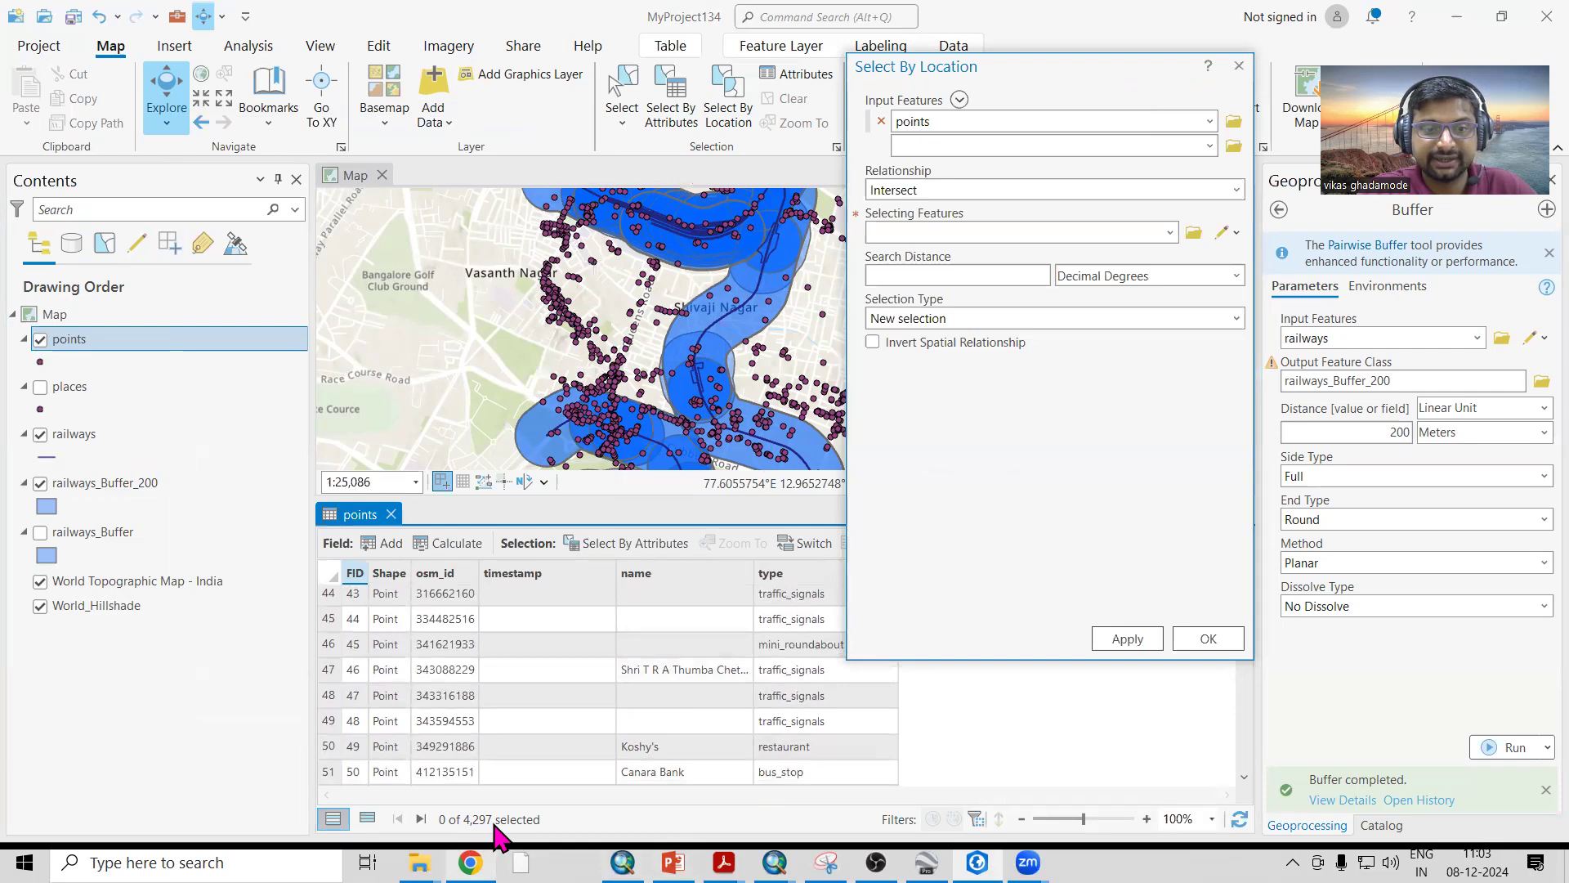
pyautogui.scroll(14, 522, 725)
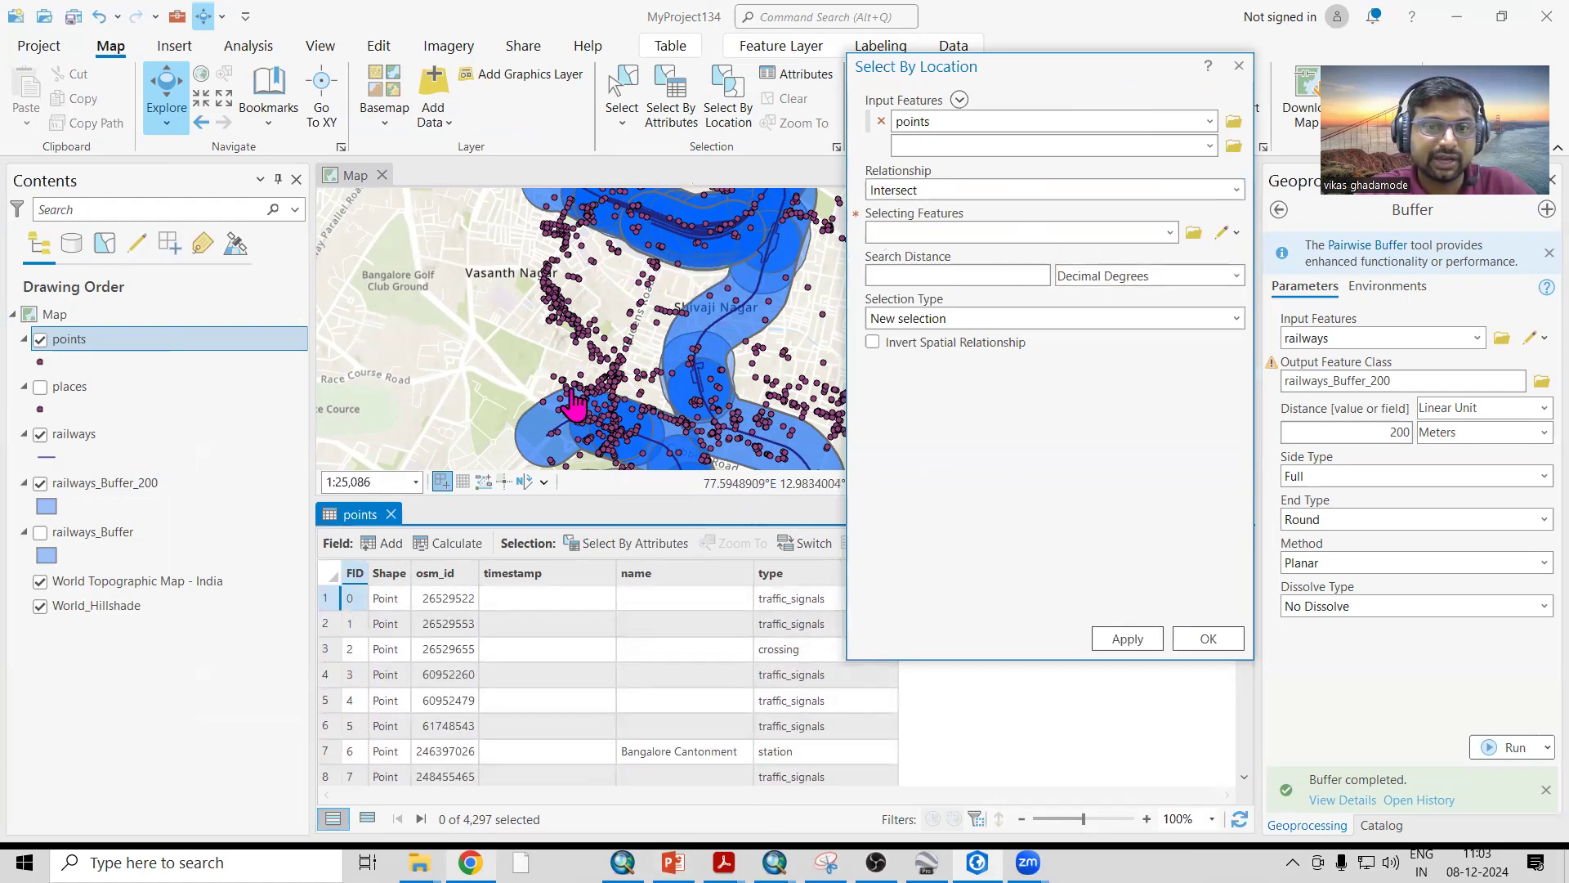
pyautogui.scroll(-3, 556, 401)
pyautogui.scroll(3, 480, 322)
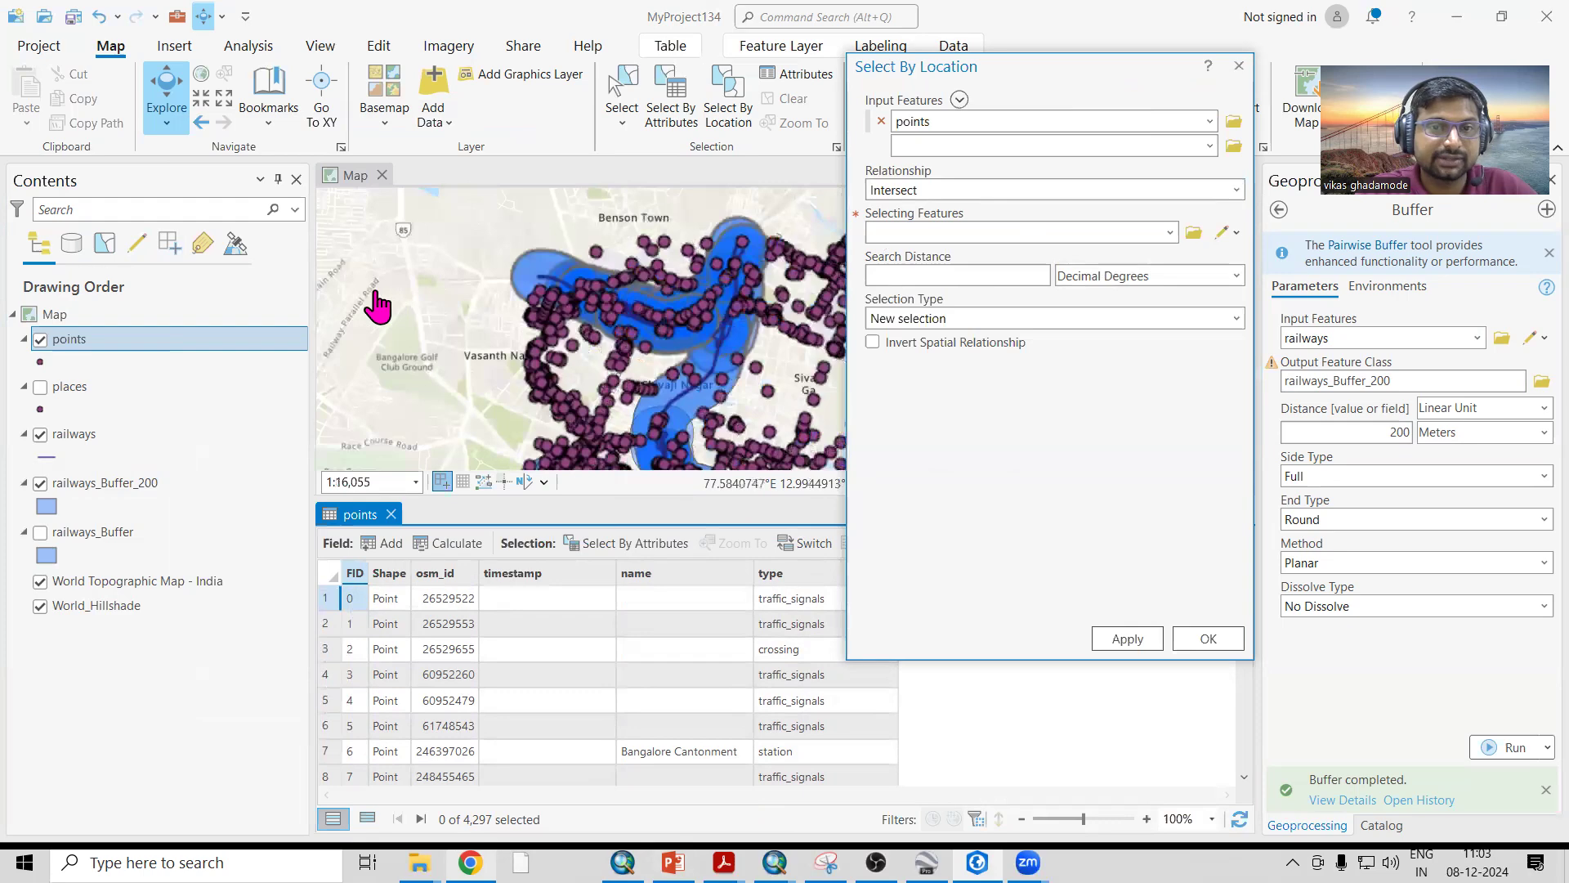
pyautogui.scroll(-2, 602, 401)
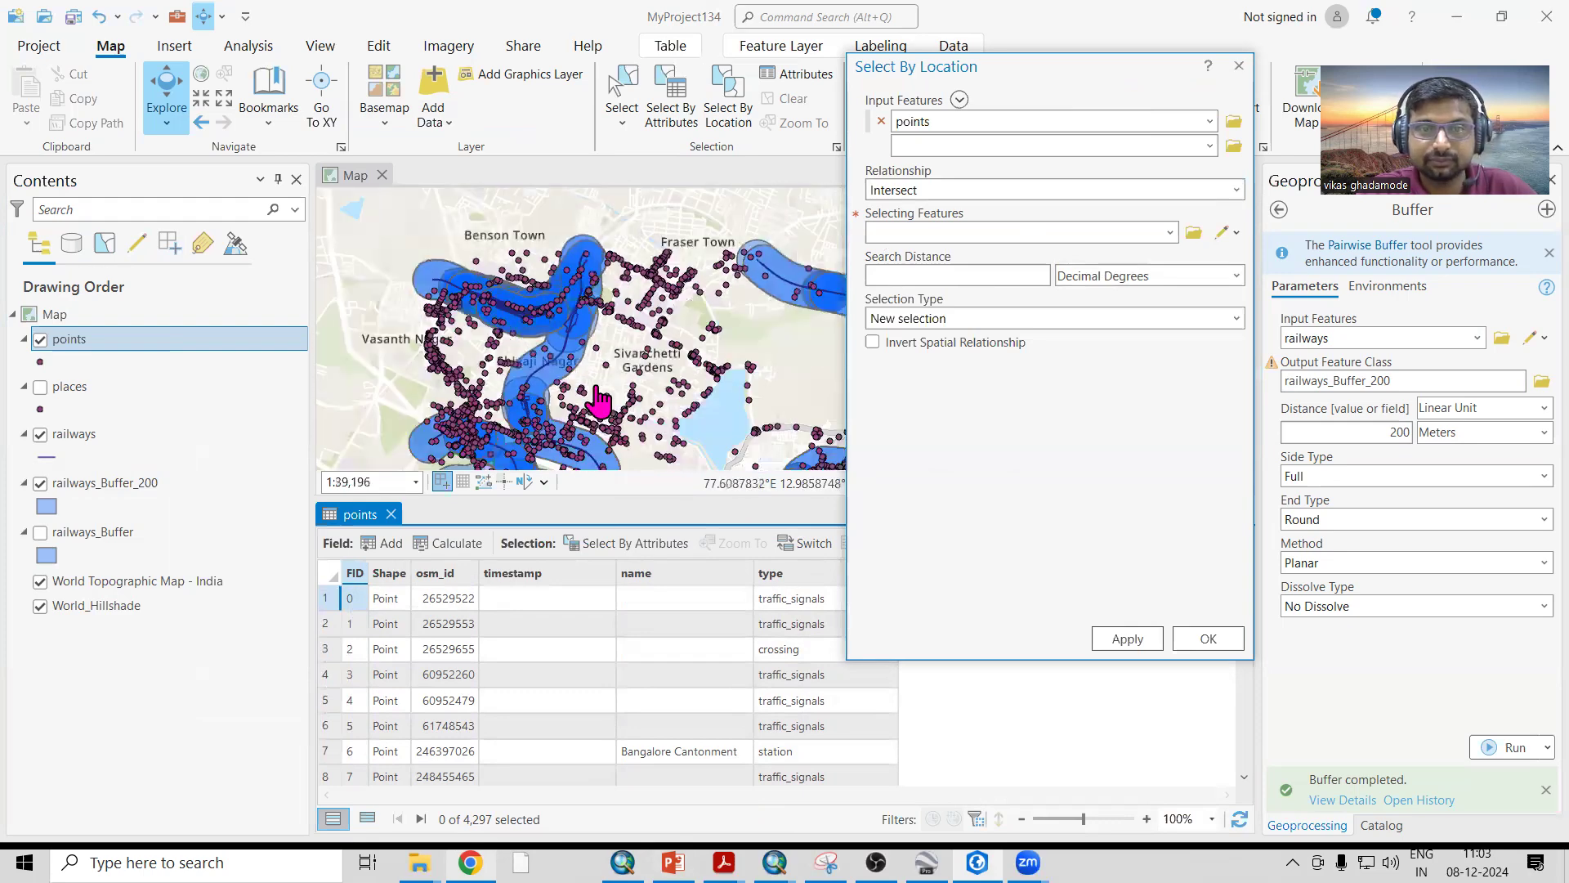
pyautogui.scroll(2, 599, 400)
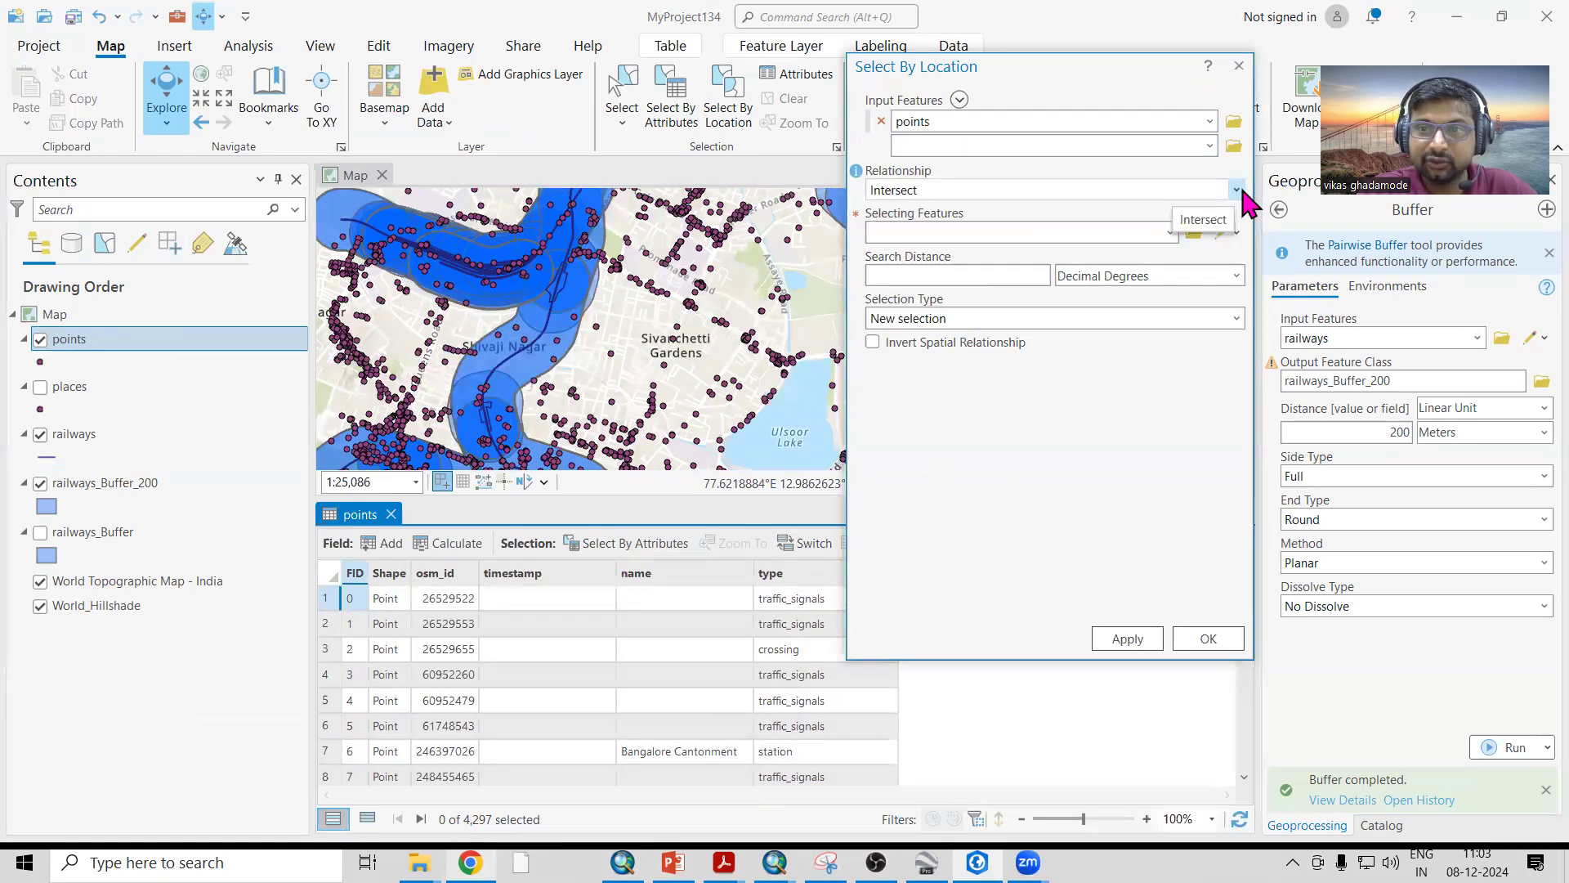
pyautogui.click(940, 201)
# Select points intersecting railways_Buffer_200, yielding 2,257 of 4,297 points.
pyautogui.click(948, 210)
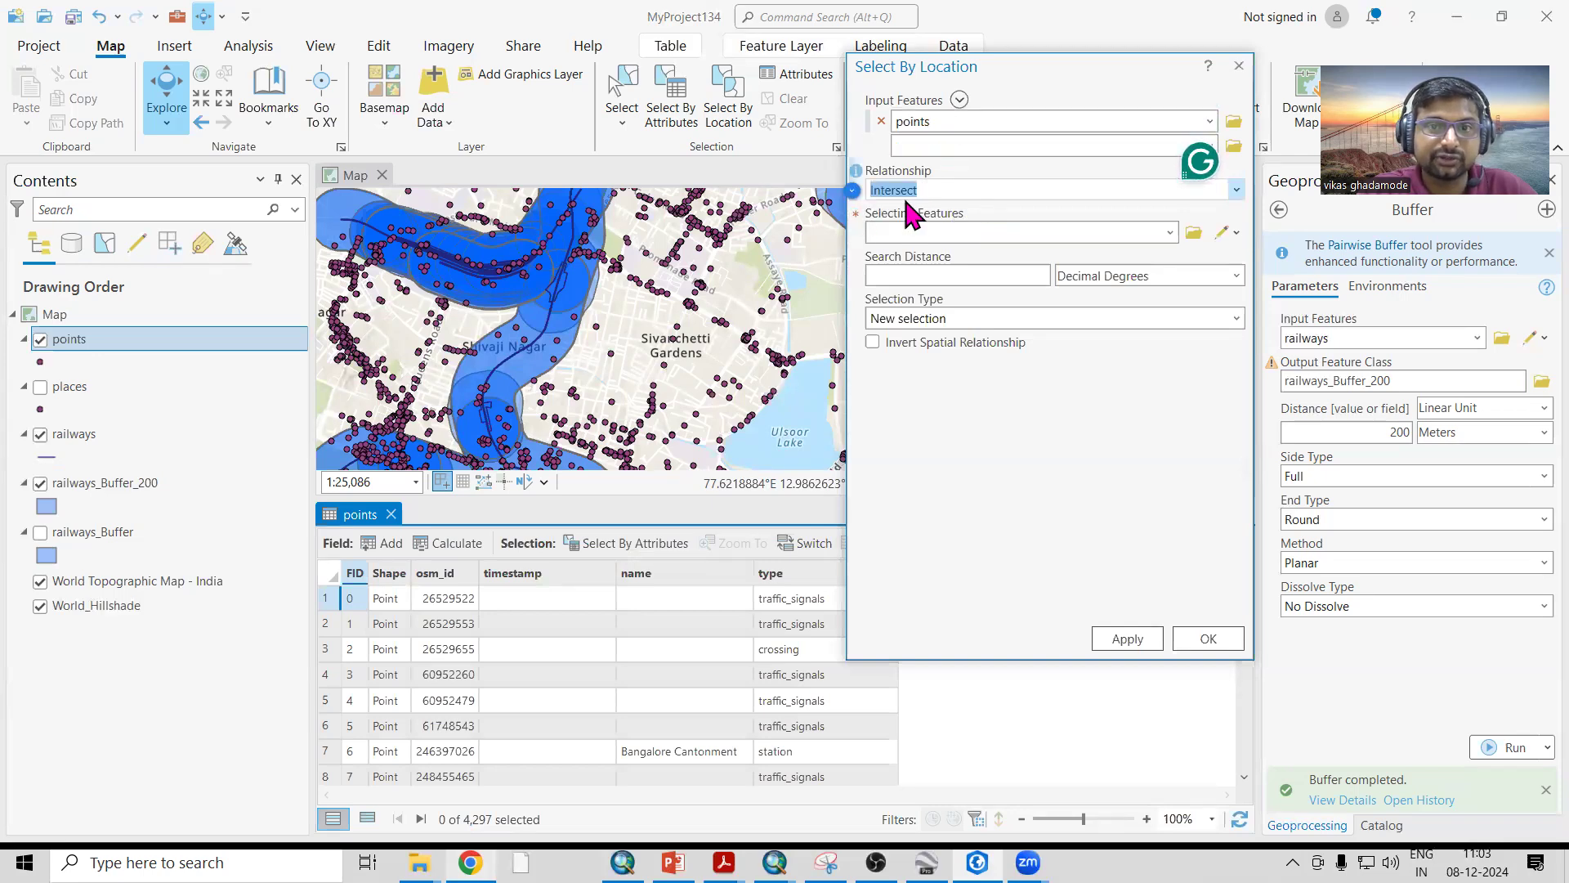
pyautogui.click(1171, 233)
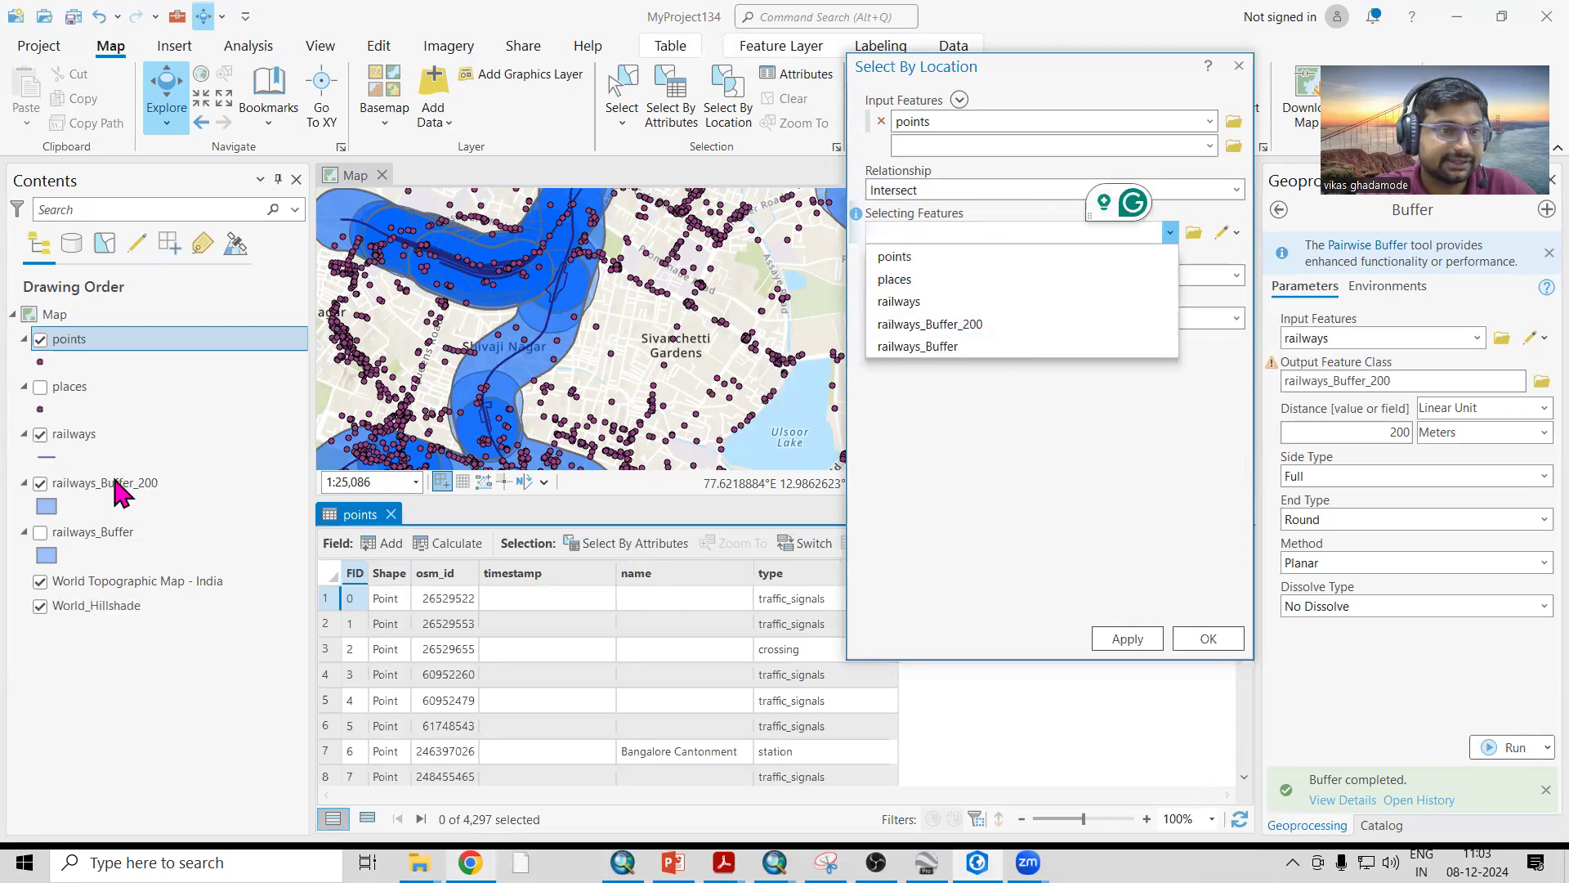
pyautogui.click(922, 325)
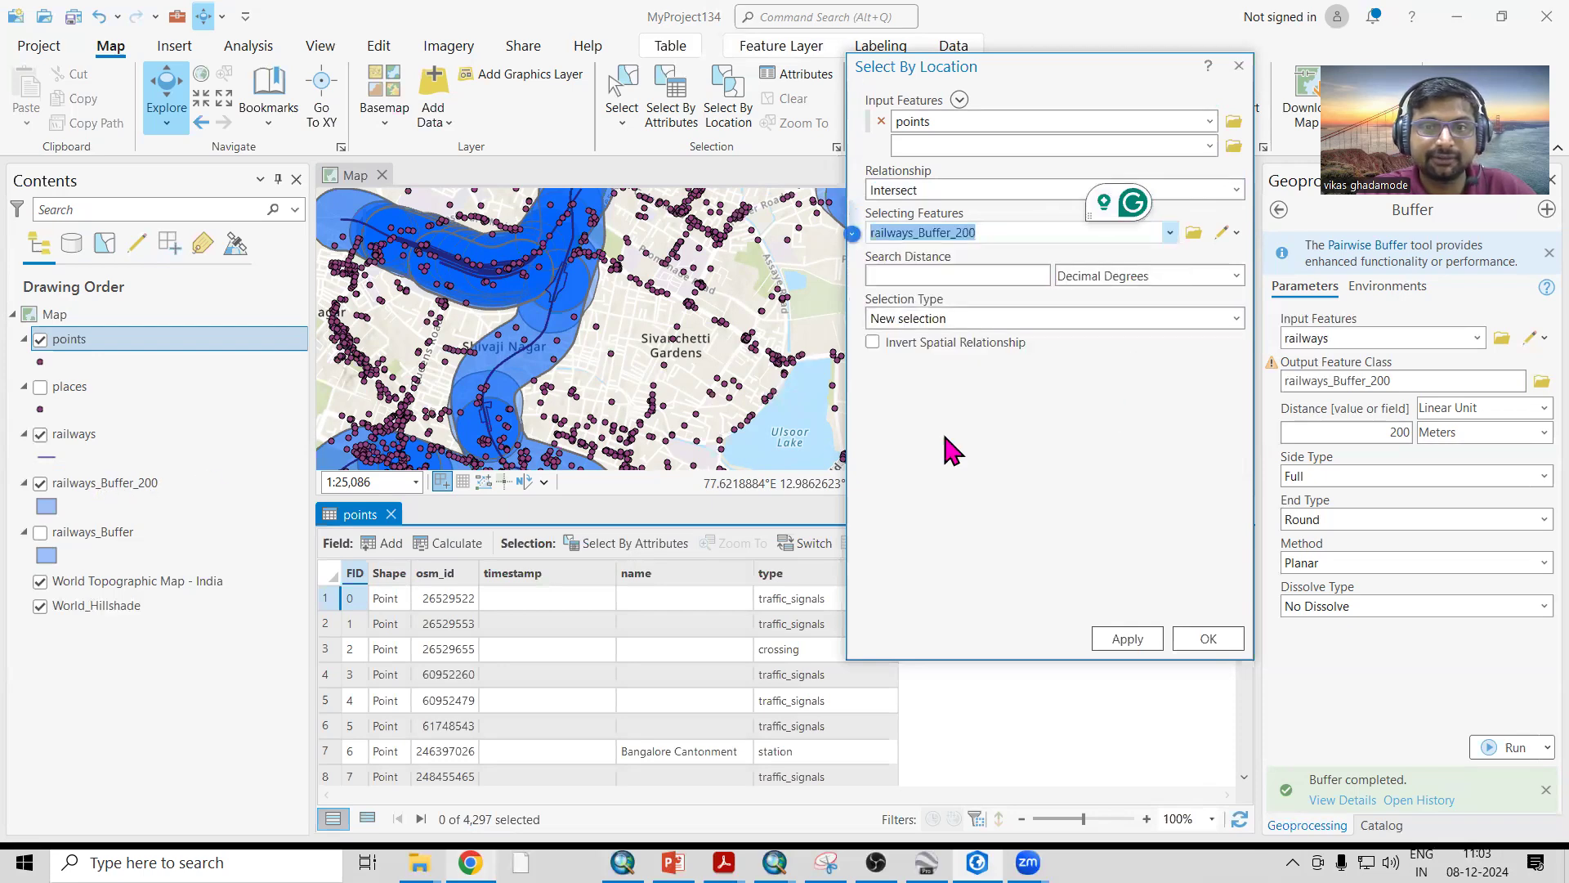
pyautogui.click(1056, 479)
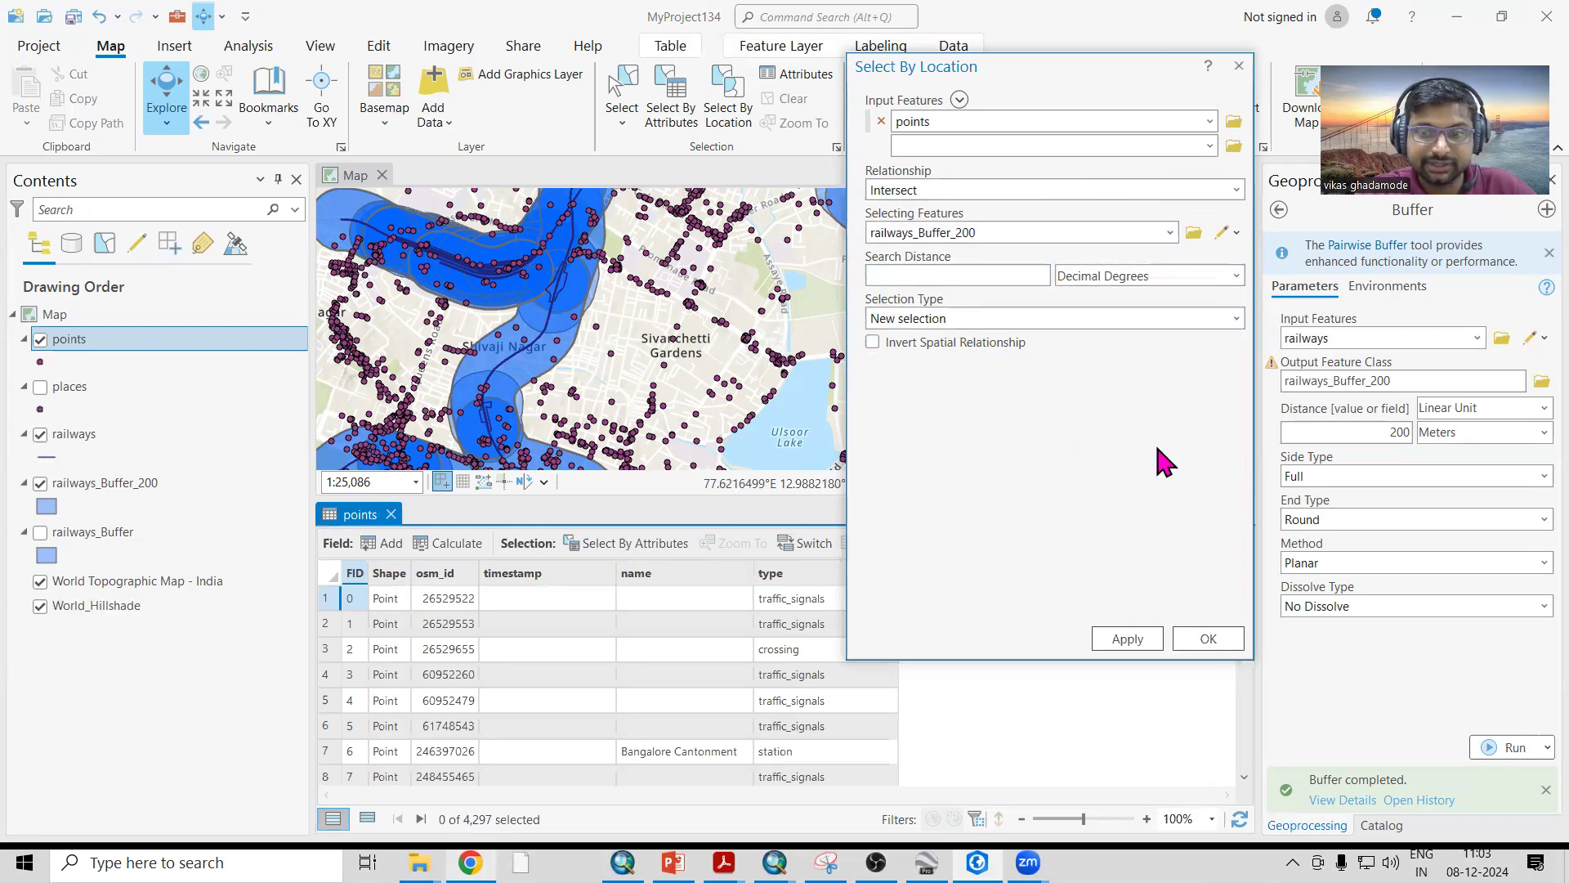
pyautogui.click(1210, 643)
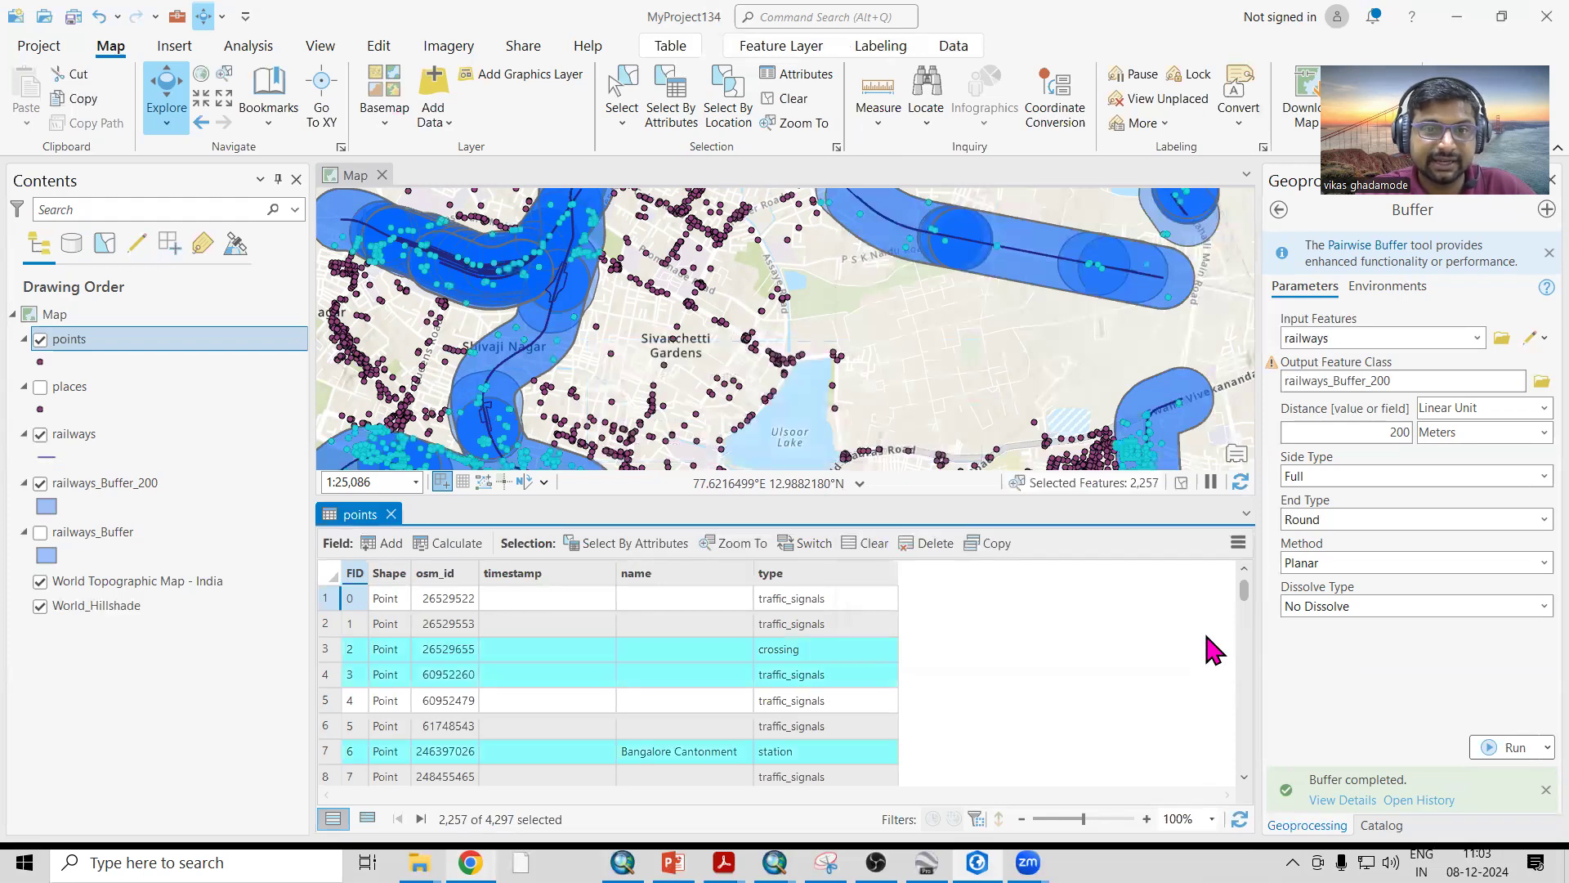
pyautogui.scroll(-3, 881, 384)
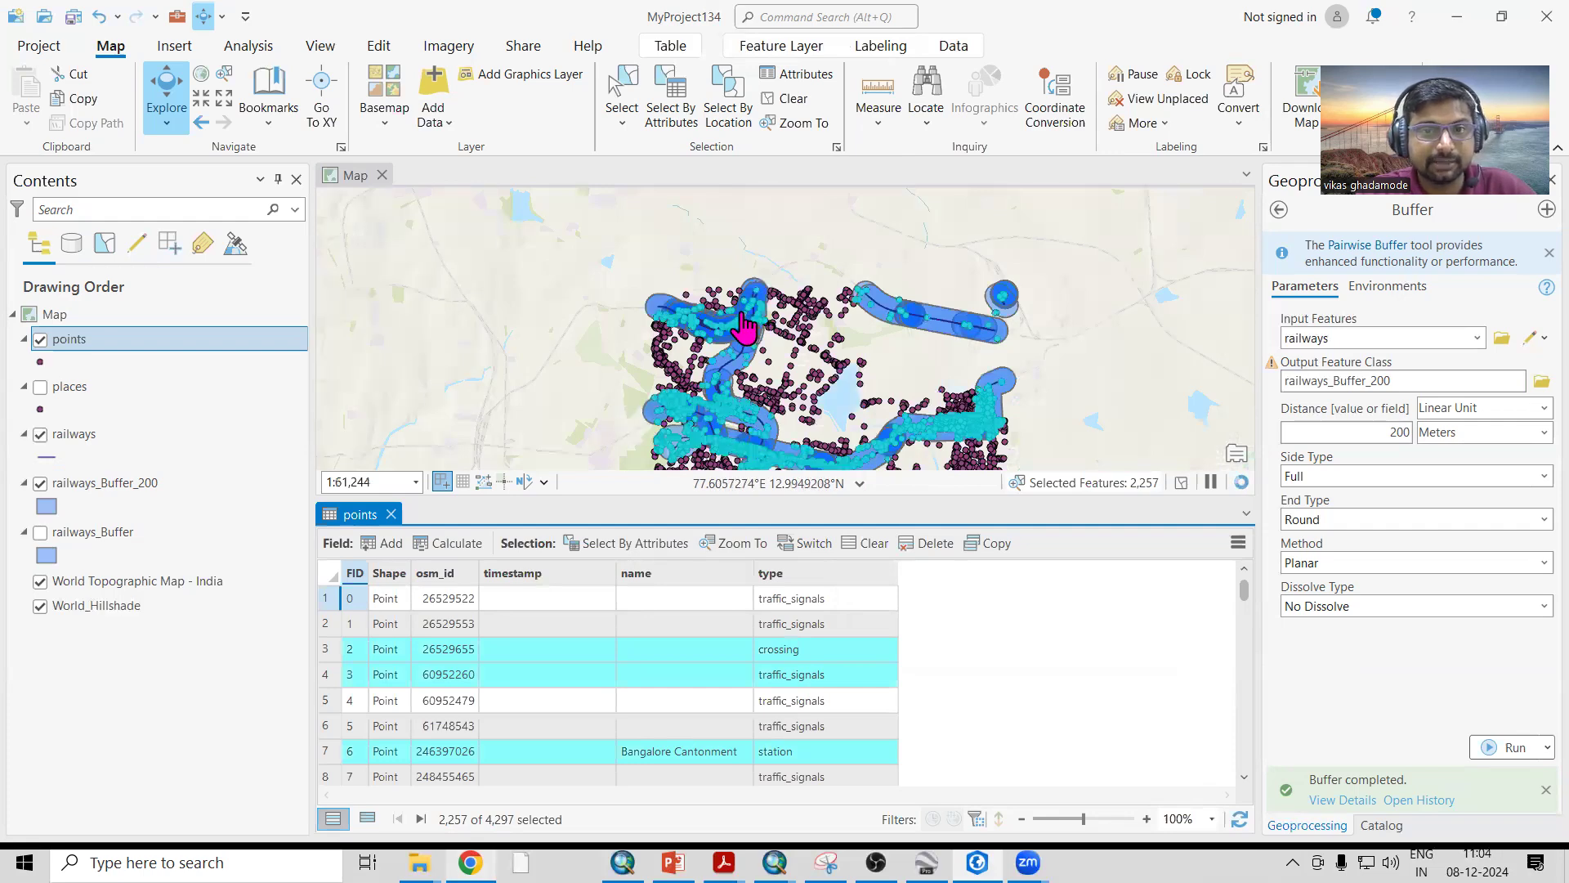
pyautogui.scroll(4, 744, 327)
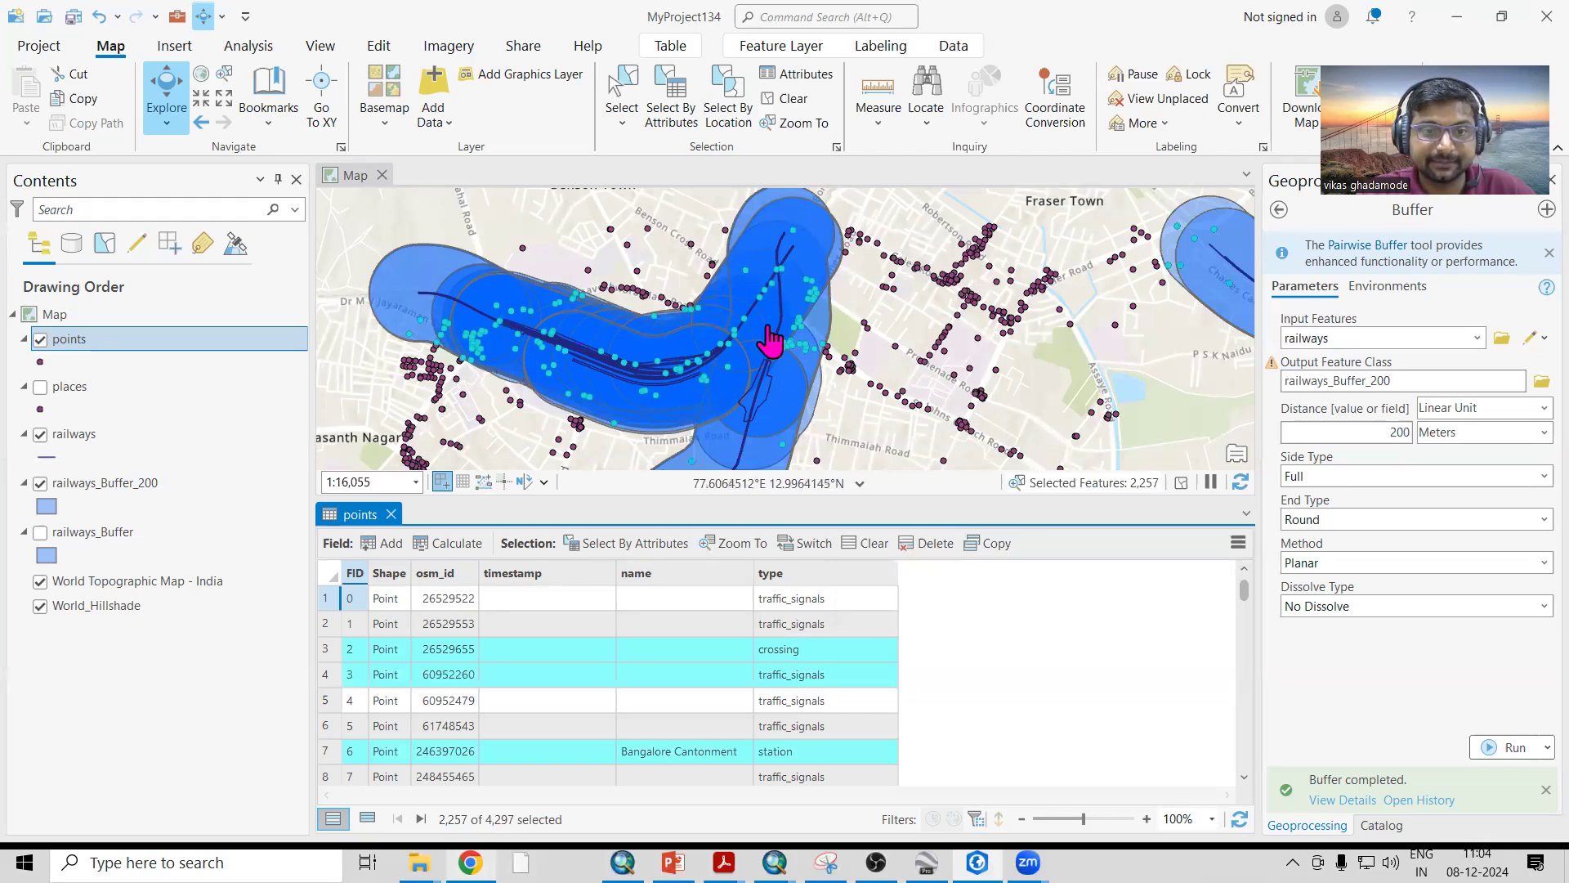
pyautogui.scroll(-3, 572, 739)
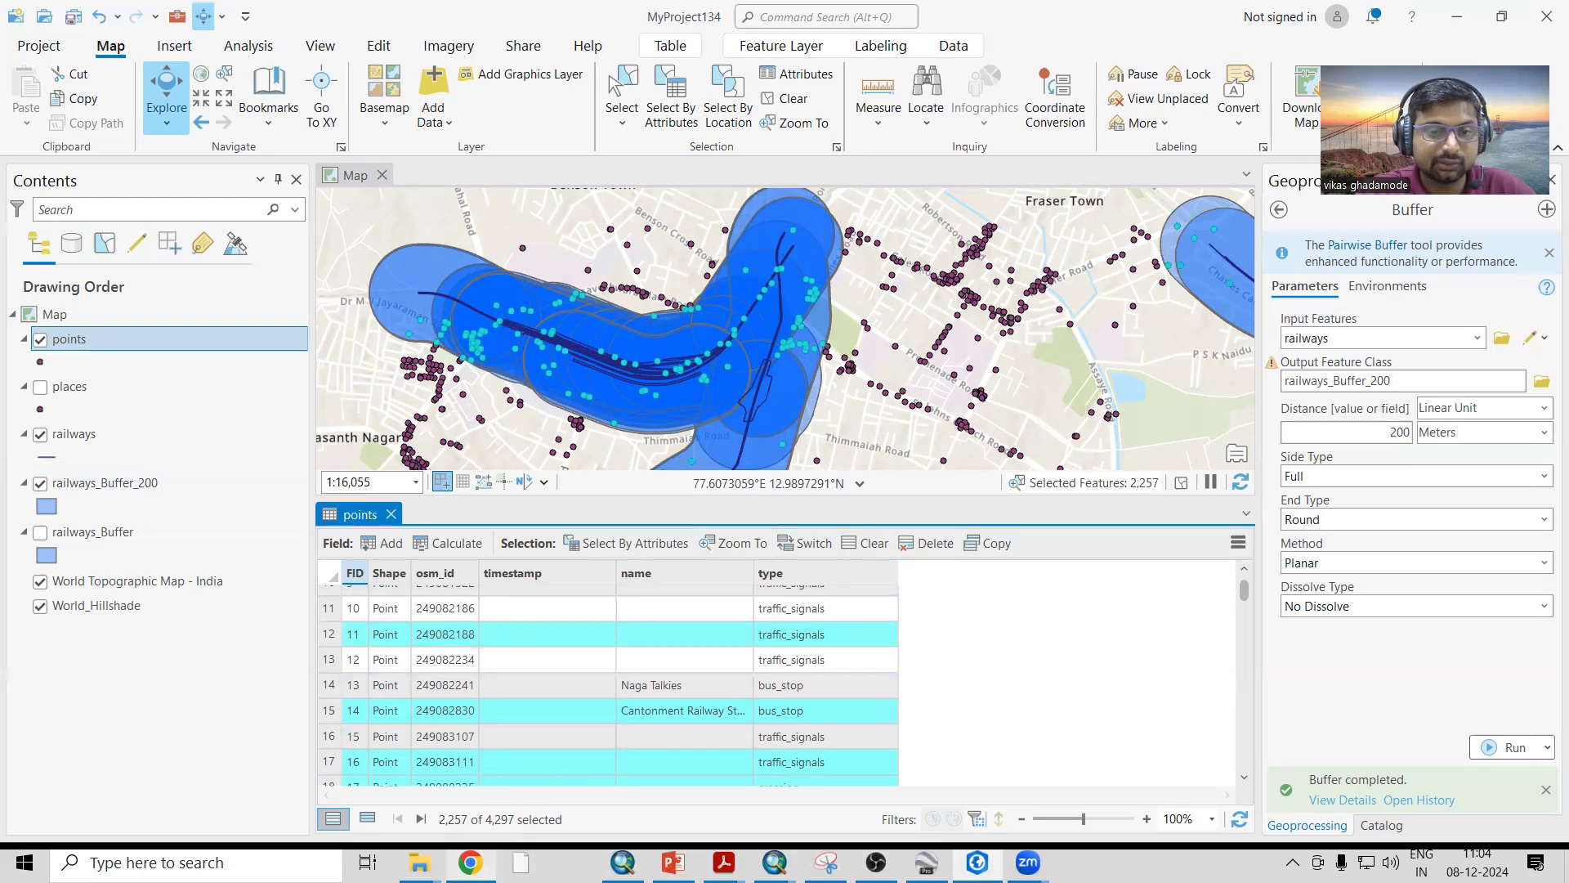
# Show only the 2,257 selected records in the points table and scroll through them.
pyautogui.click(367, 819)
pyautogui.scroll(-20, 708, 703)
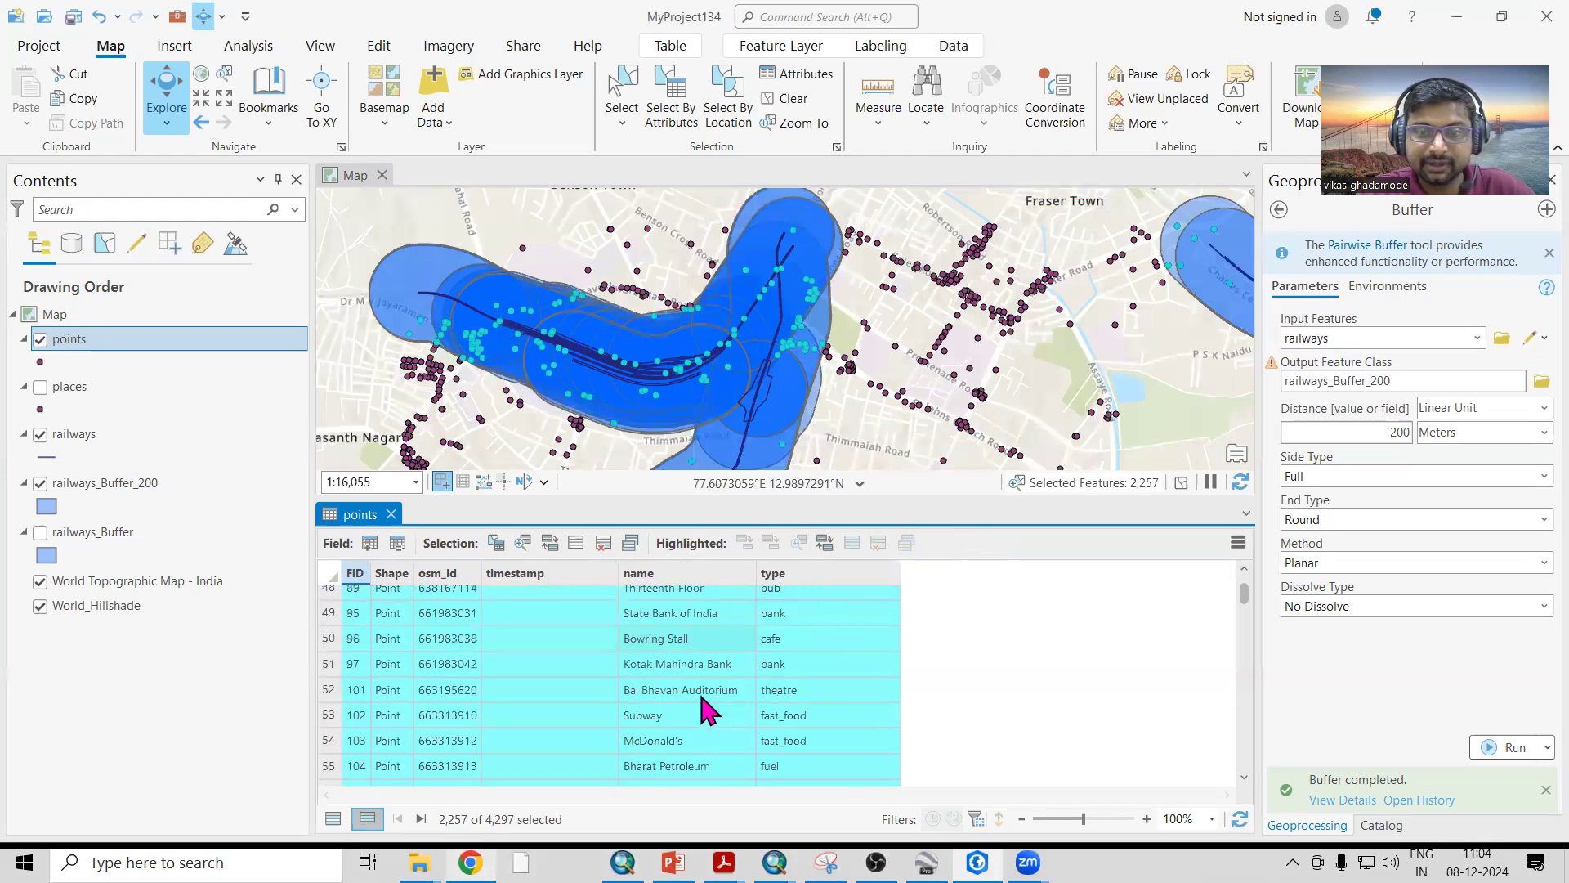
pyautogui.scroll(-11, 708, 711)
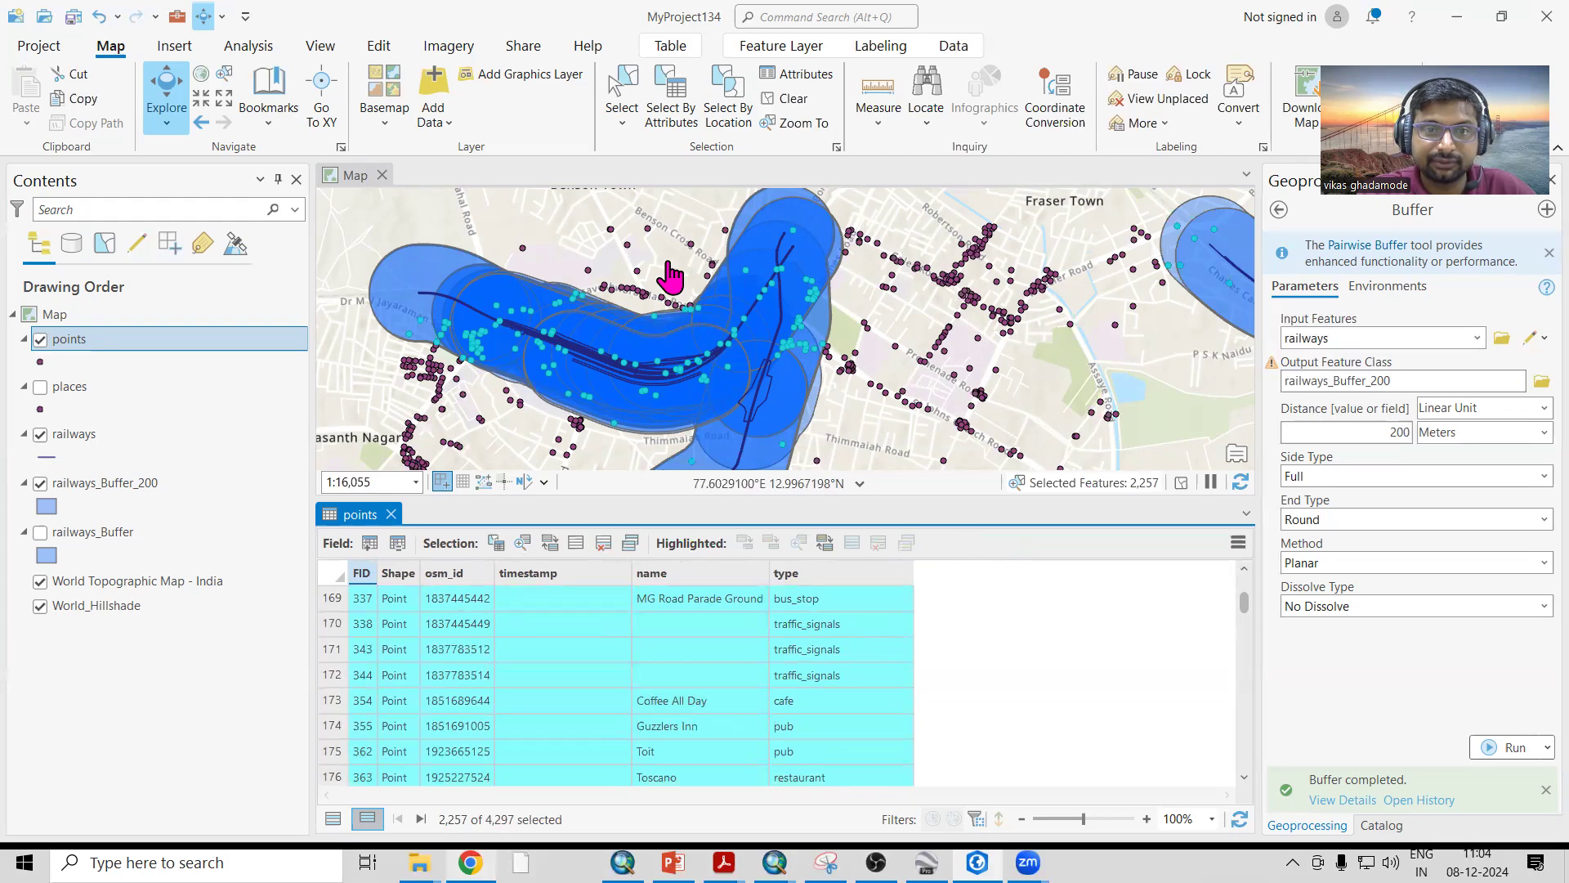
pyautogui.scroll(-2, 668, 278)
pyautogui.scroll(3, 797, 430)
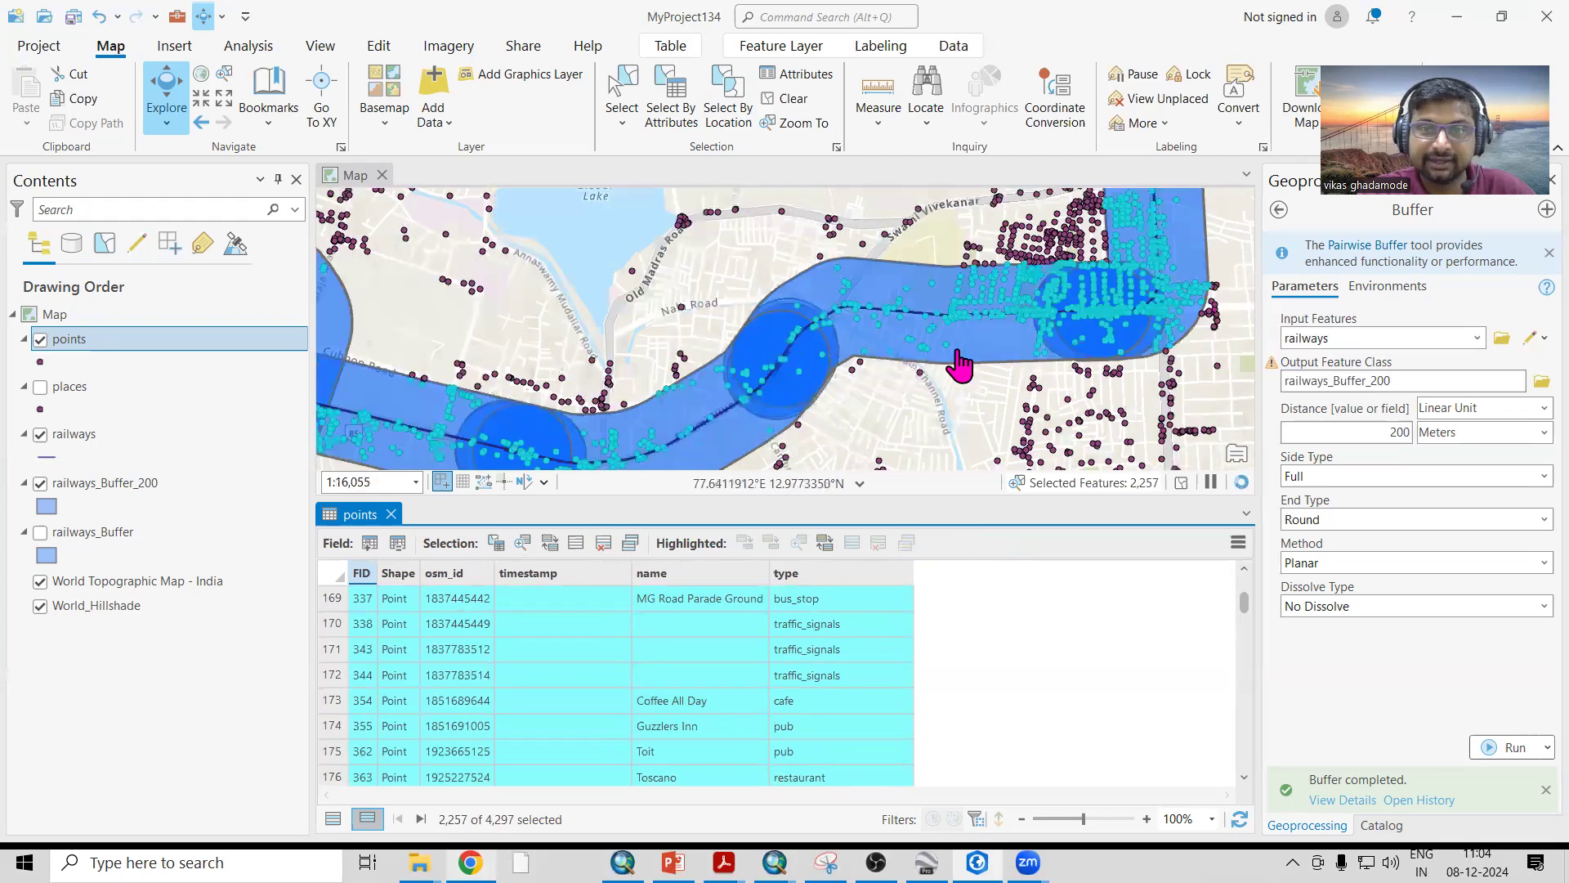
pyautogui.scroll(-2, 955, 418)
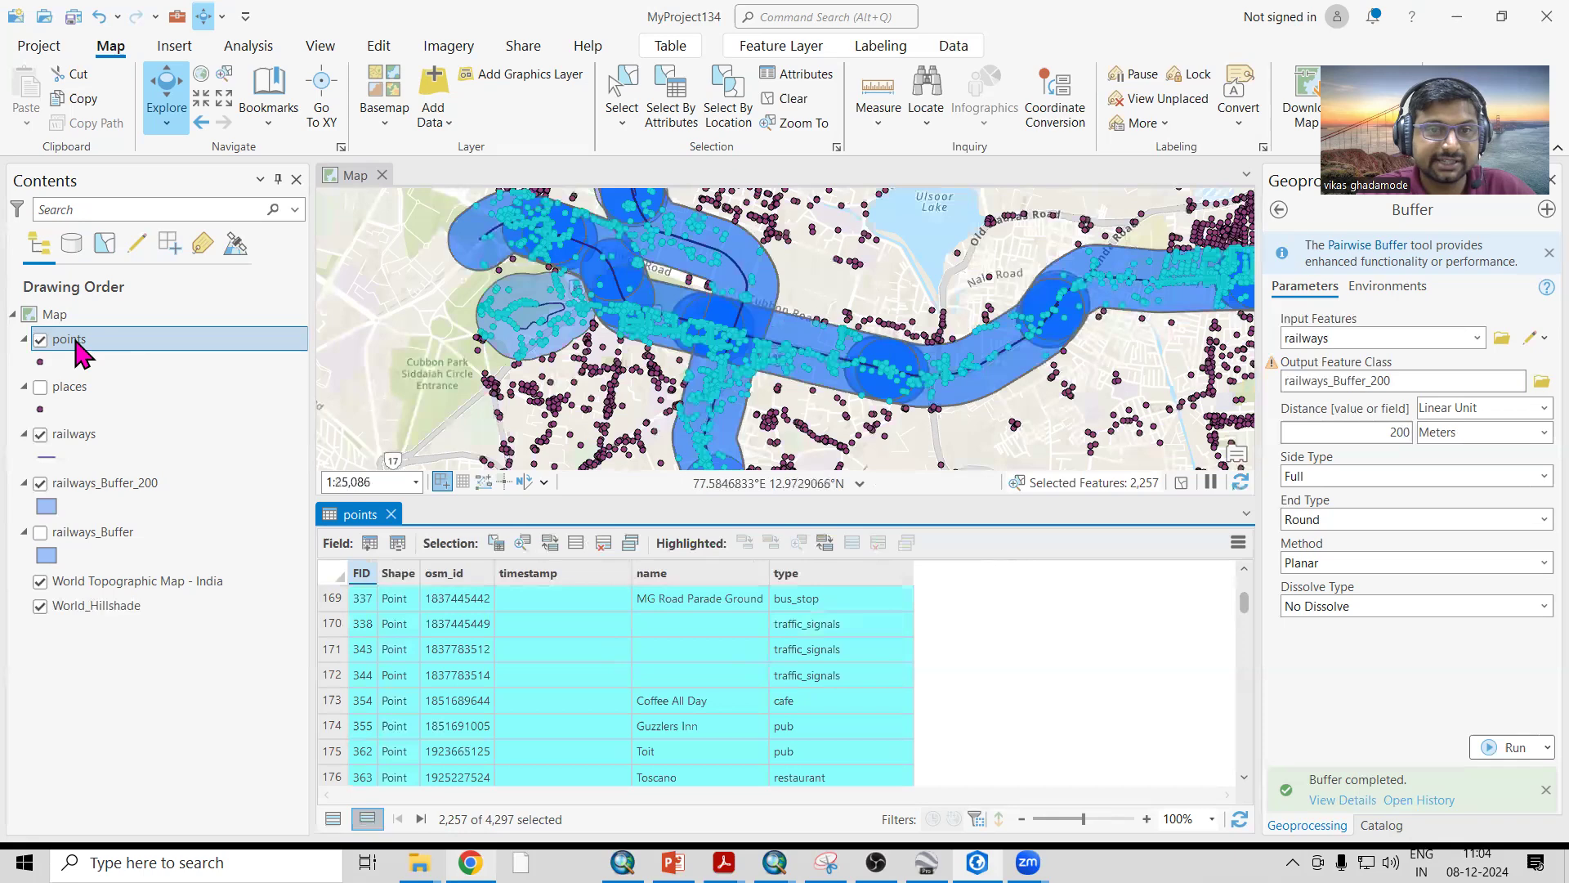
pyautogui.scroll(-5, 809, 703)
pyautogui.scroll(-8, 842, 714)
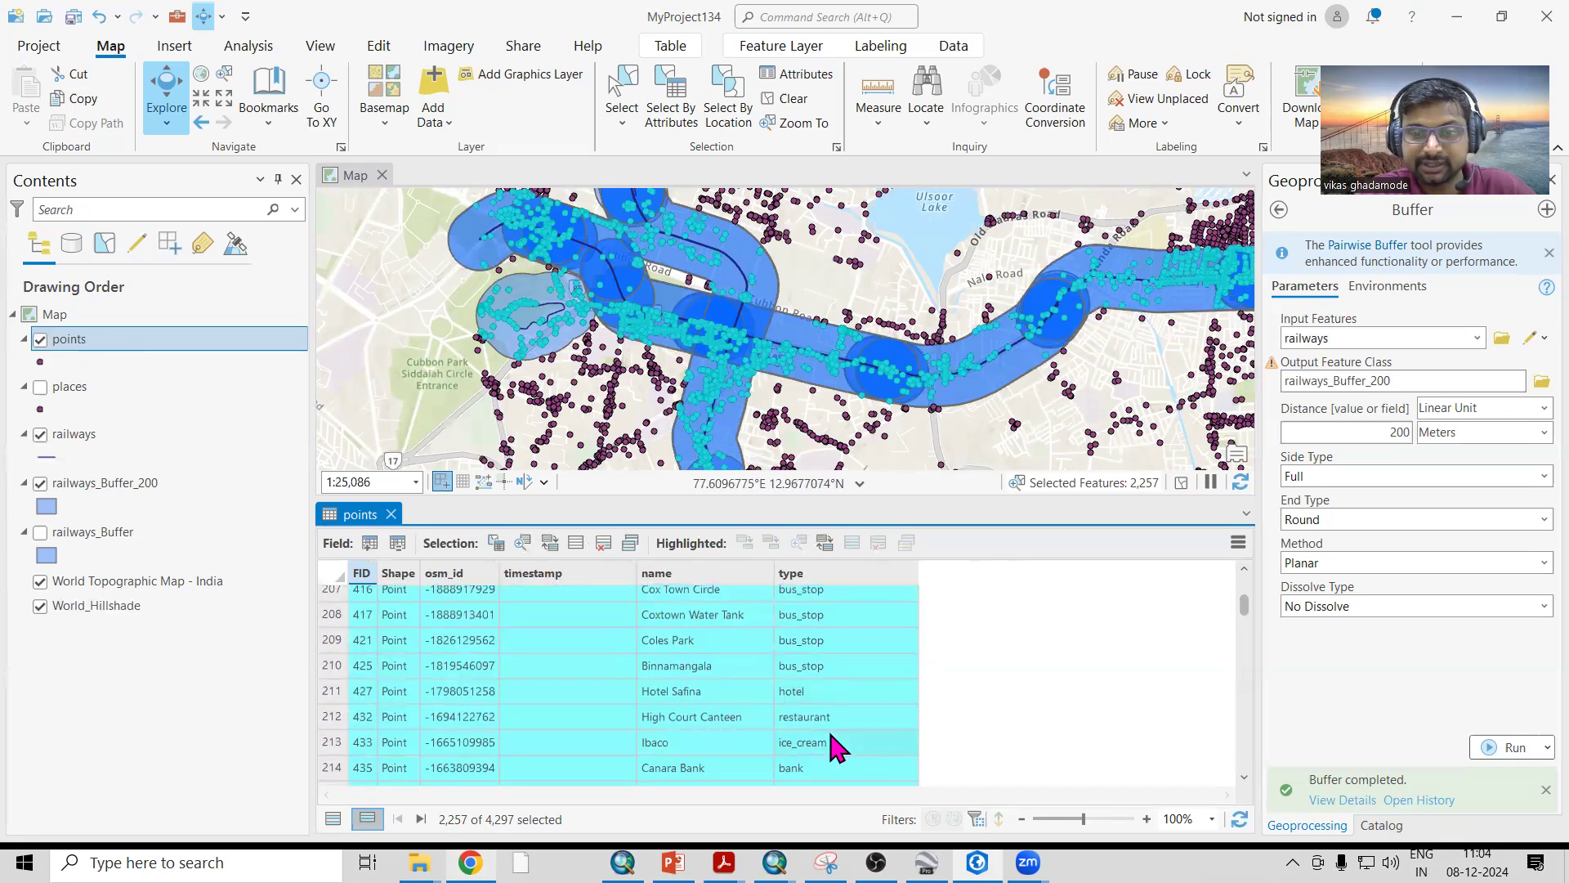
pyautogui.scroll(-4, 838, 728)
pyautogui.scroll(-9, 837, 724)
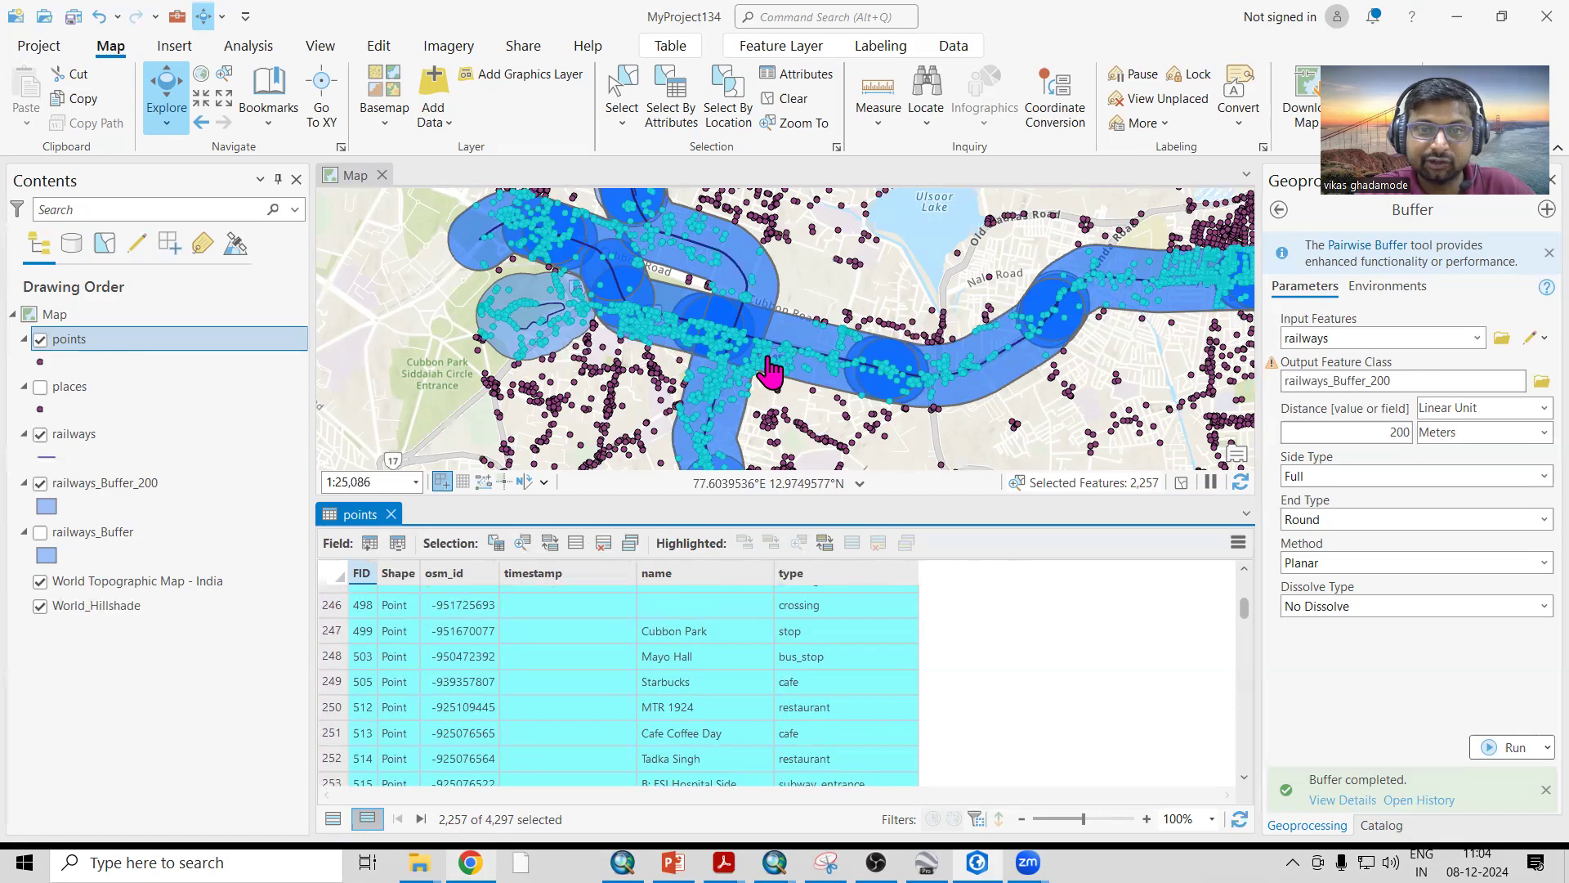
pyautogui.scroll(-2, 764, 424)
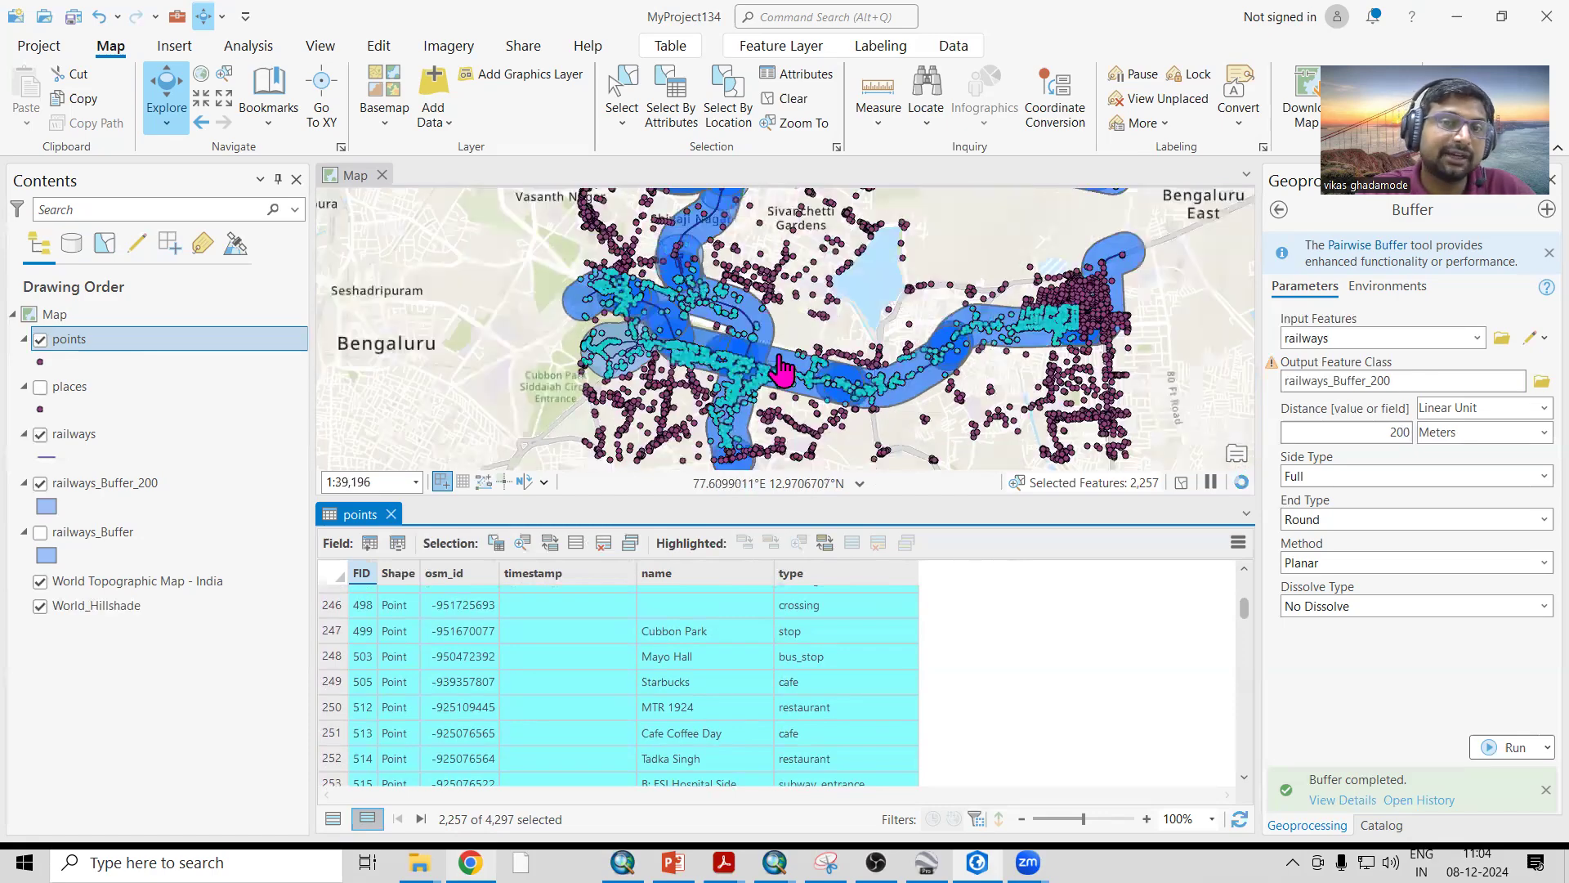
pyautogui.scroll(-2, 740, 412)
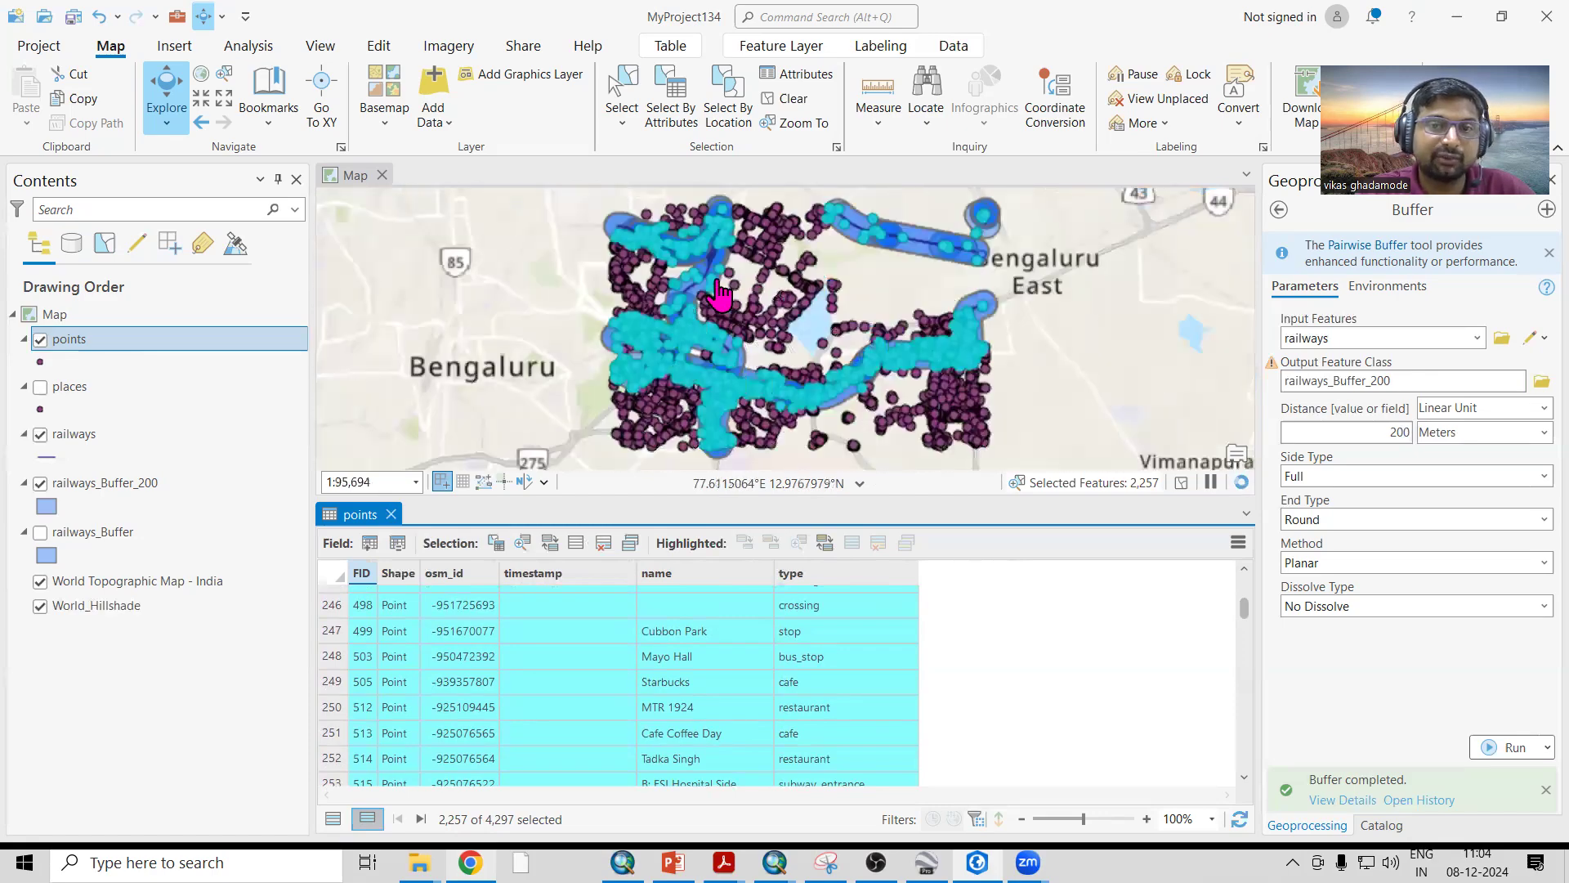
pyautogui.scroll(2, 718, 294)
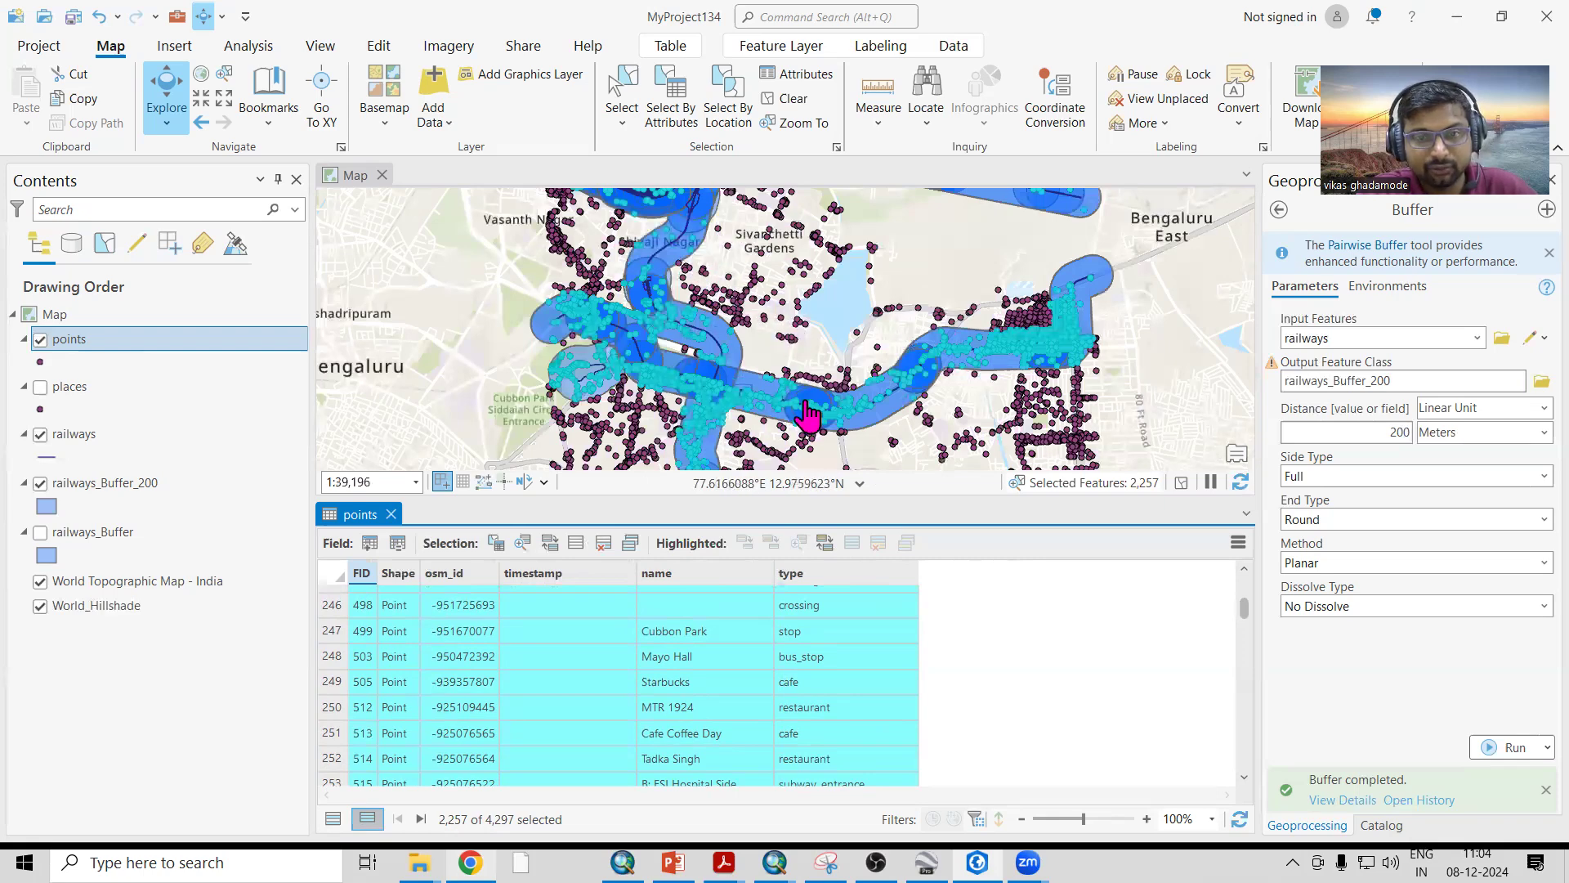
pyautogui.scroll(-2, 805, 413)
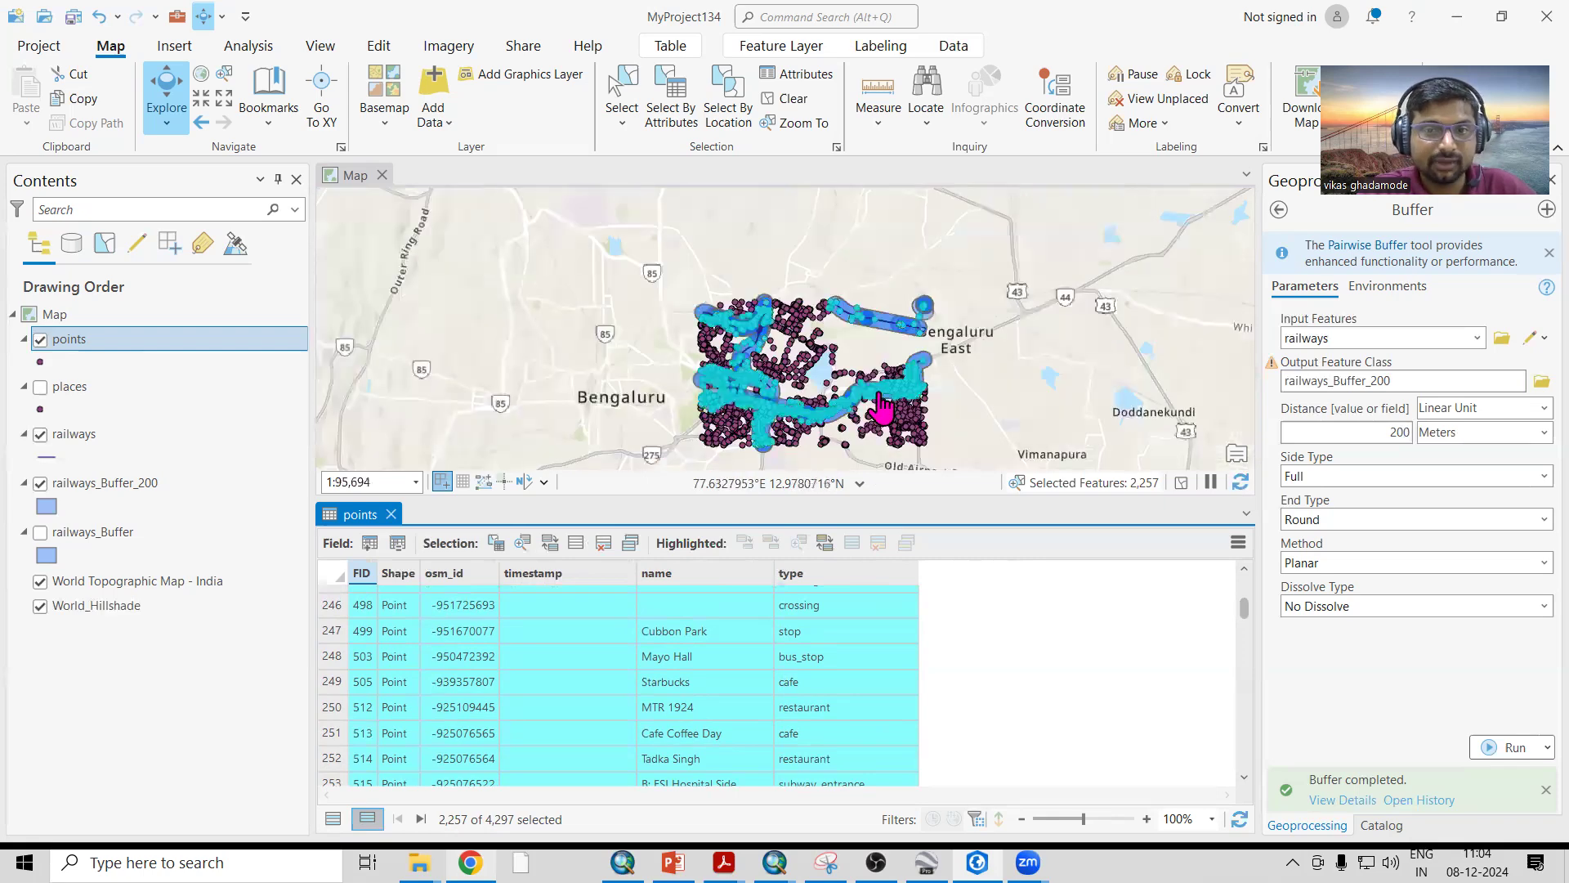
pyautogui.scroll(1, 881, 406)
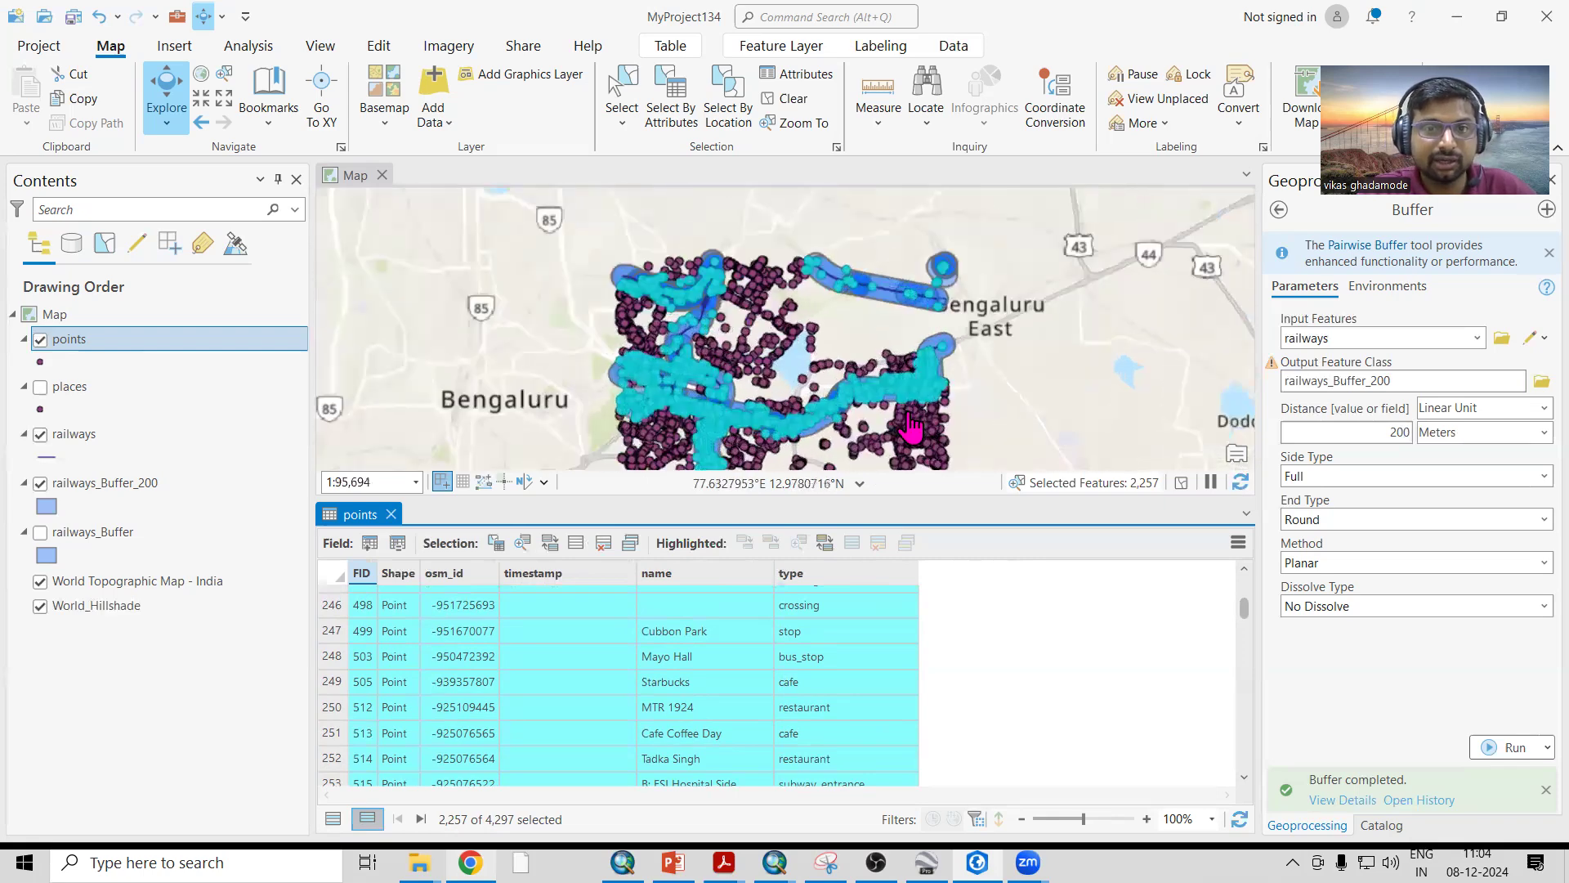
# Clear the point selection and open Proximity > Multiple Ring Buffer.
pyautogui.click(791, 99)
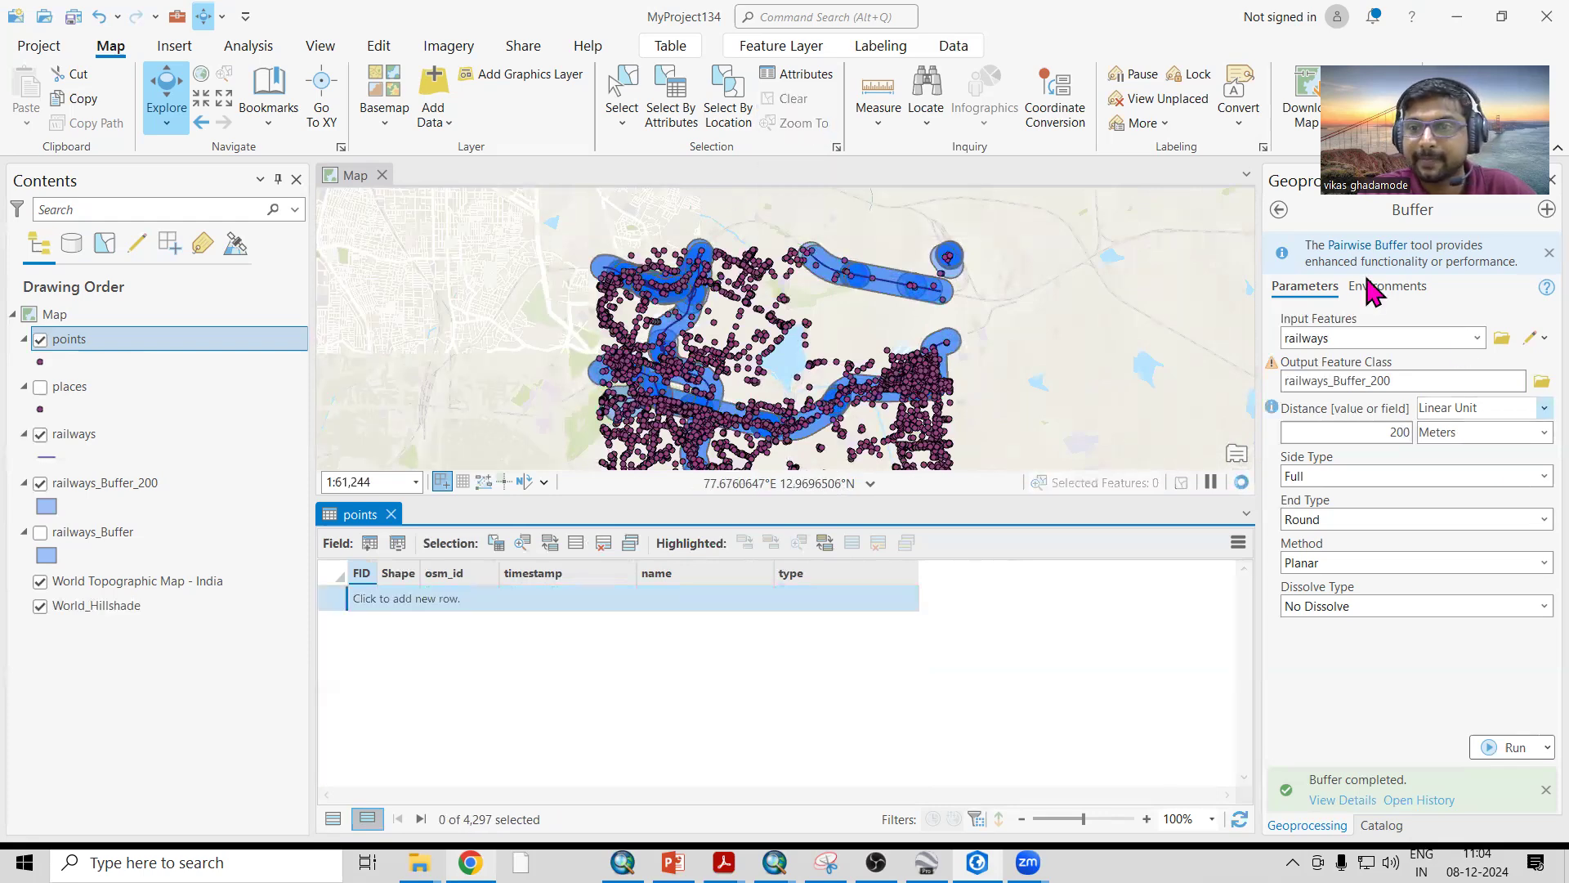
pyautogui.click(1280, 209)
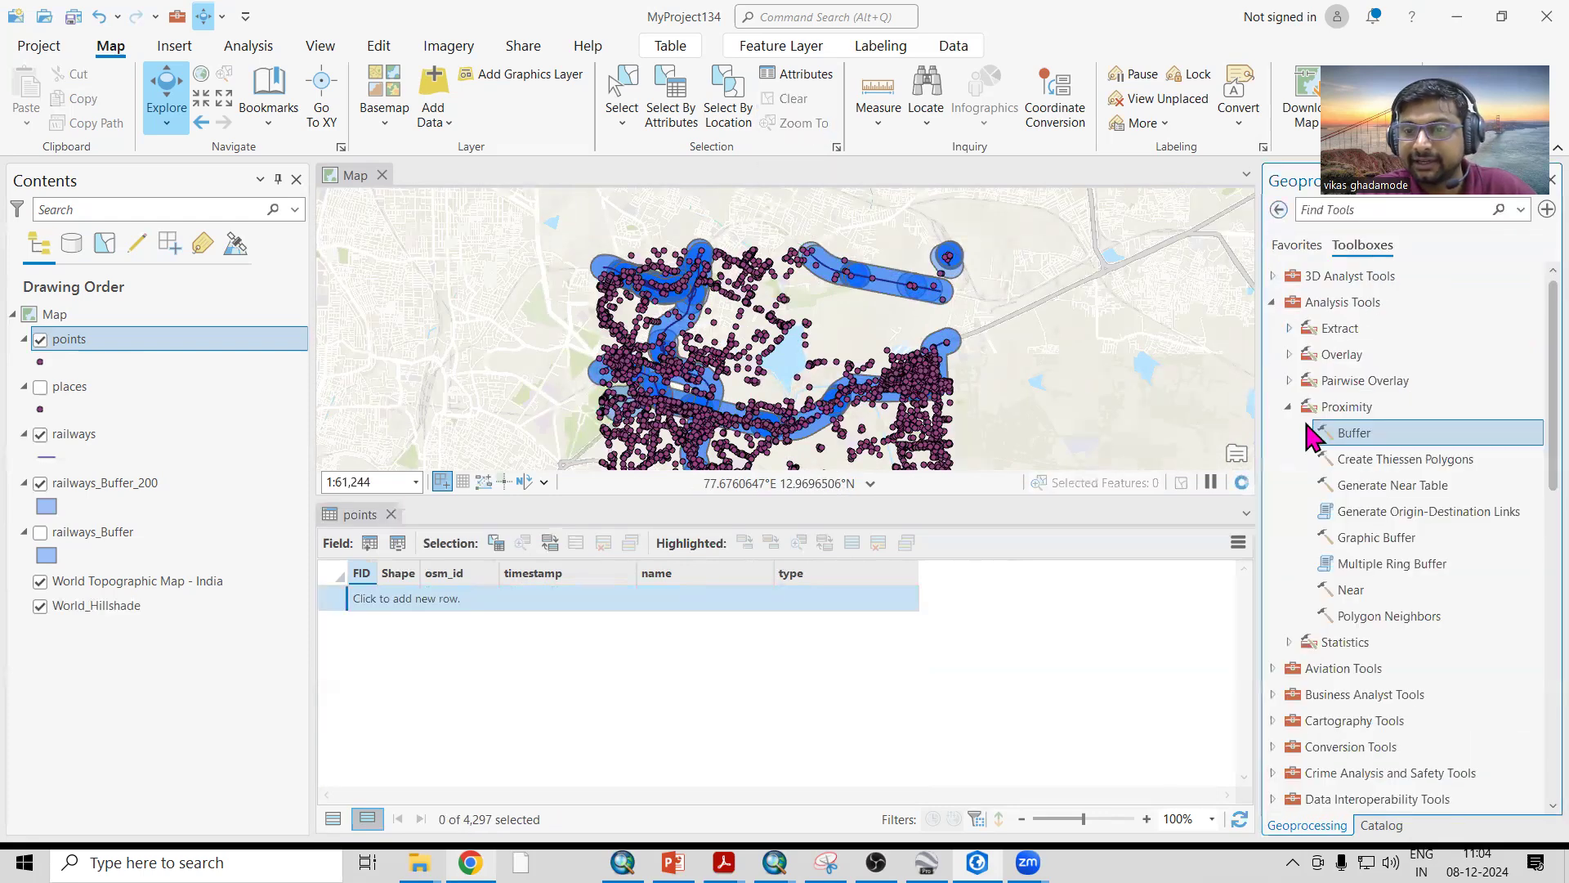
pyautogui.doubleClick(1361, 564)
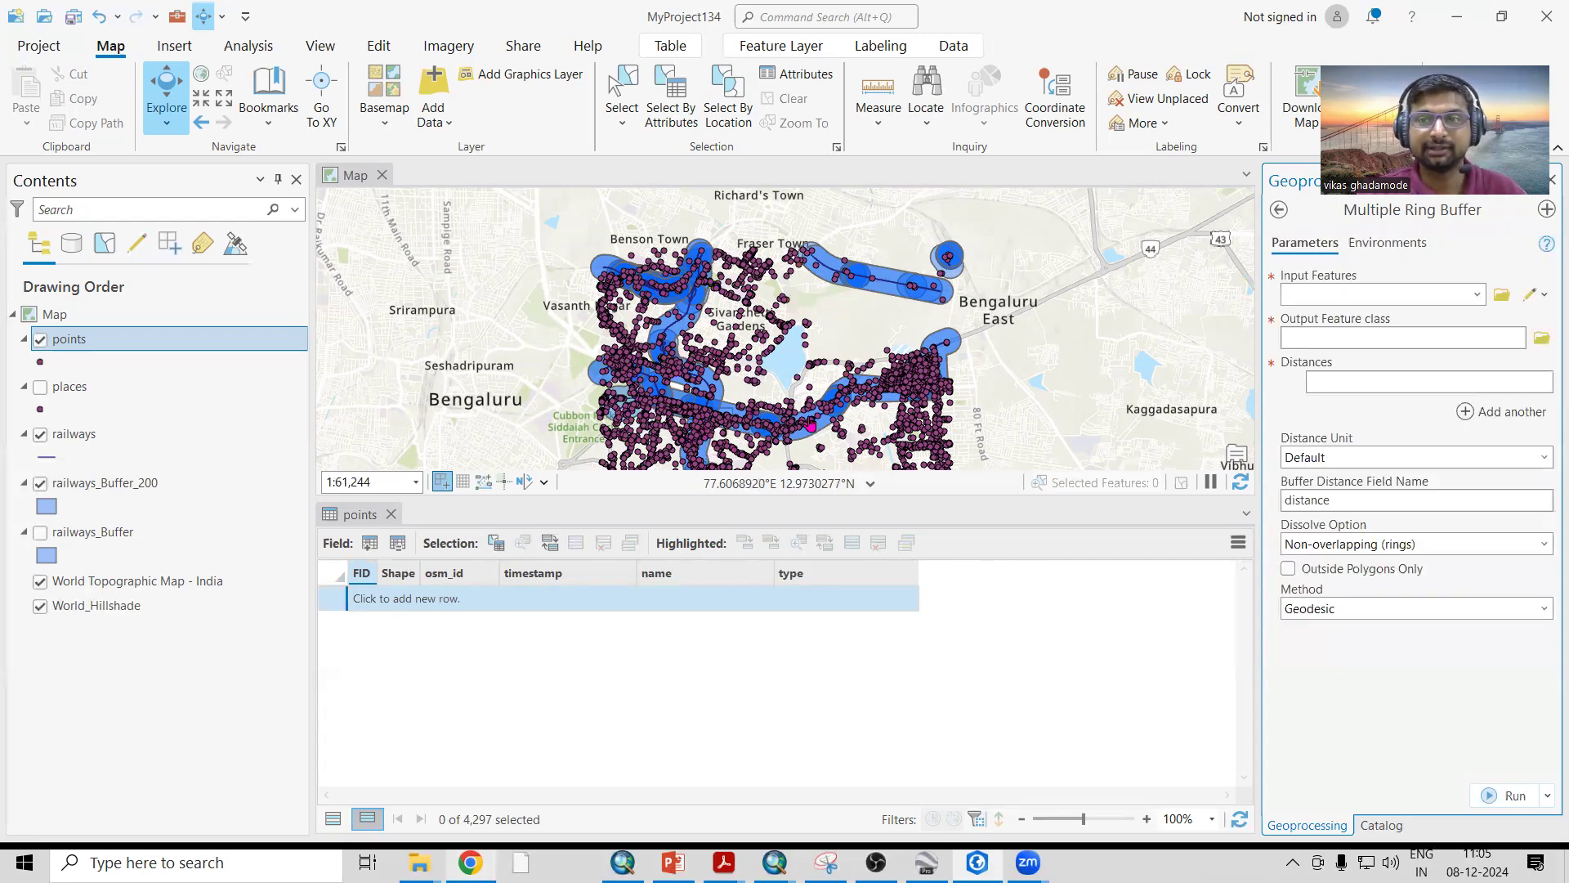
# Set the ring buffer input to railways and enter distances 100, 200 and 300.
pyautogui.click(1479, 296)
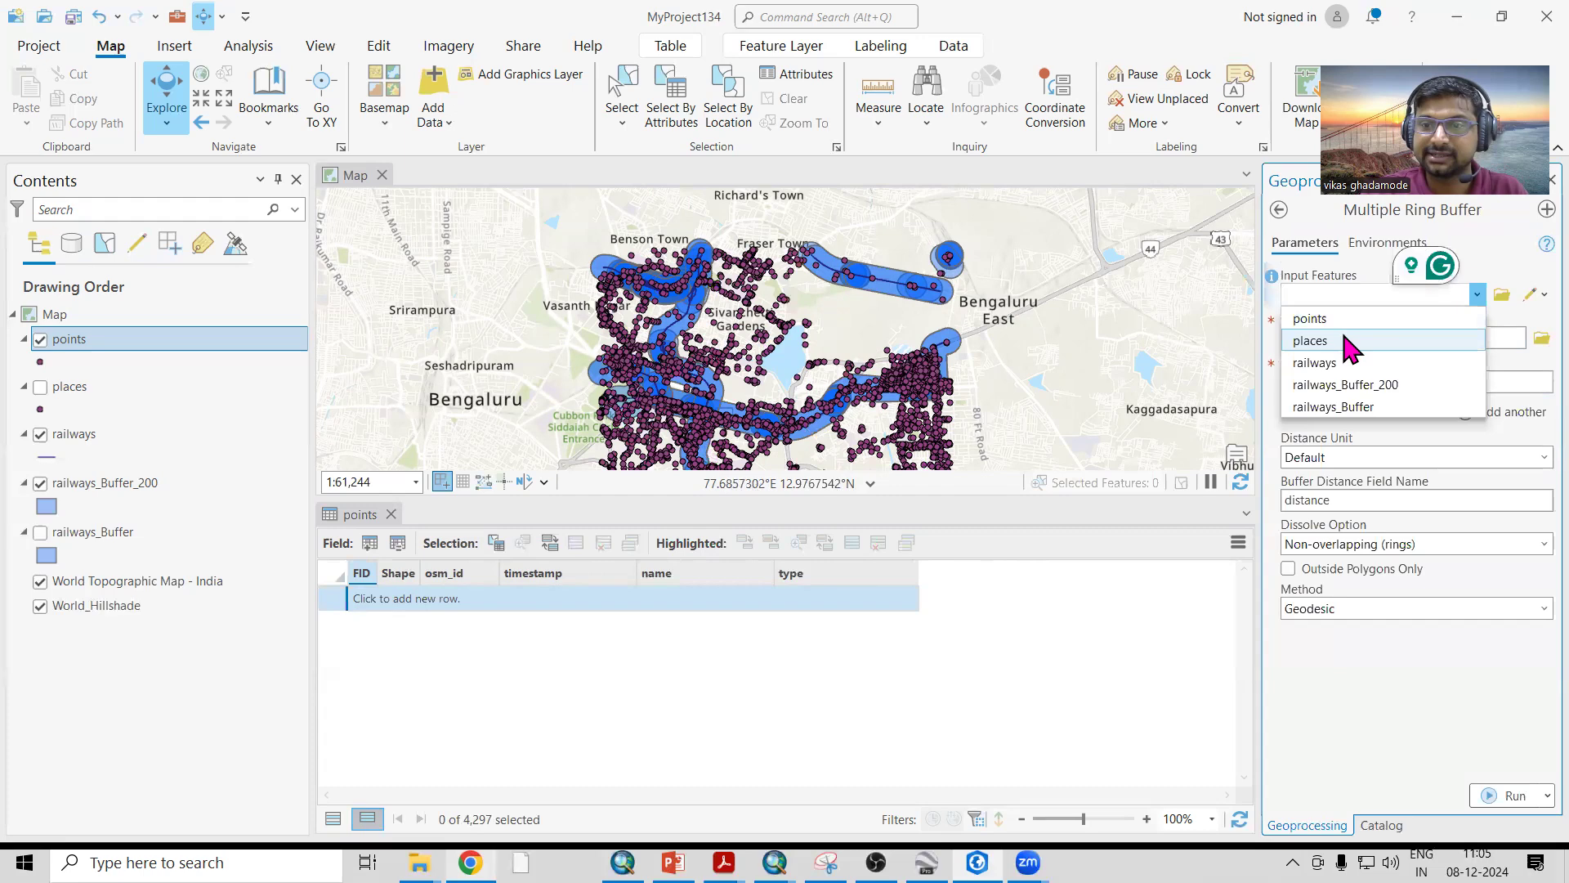
pyautogui.click(1349, 362)
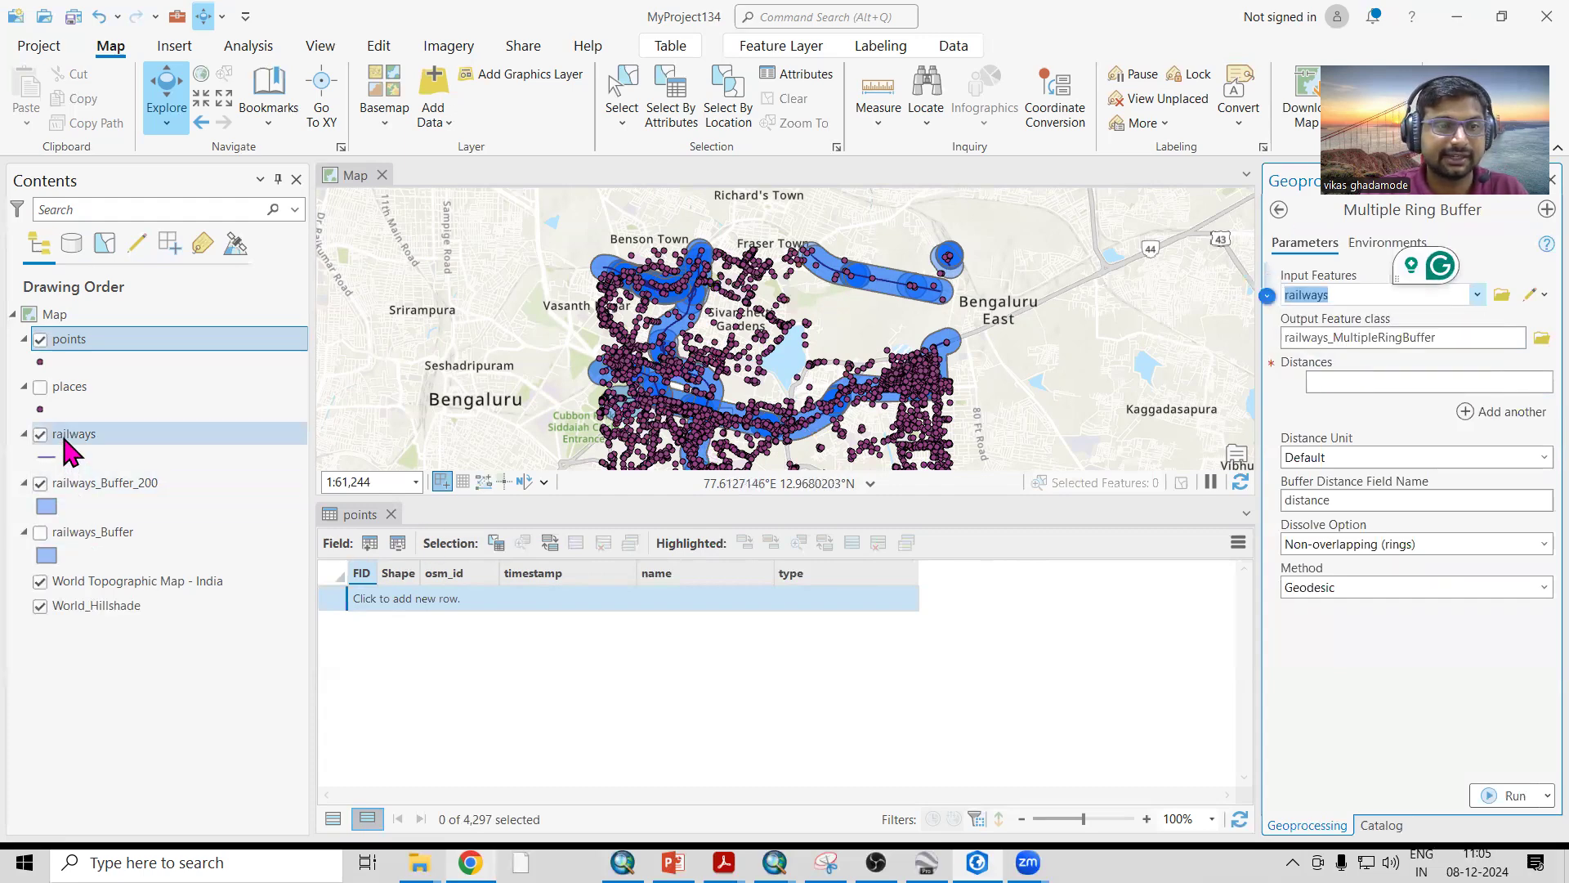
pyautogui.click(1500, 382)
pyautogui.write('100')
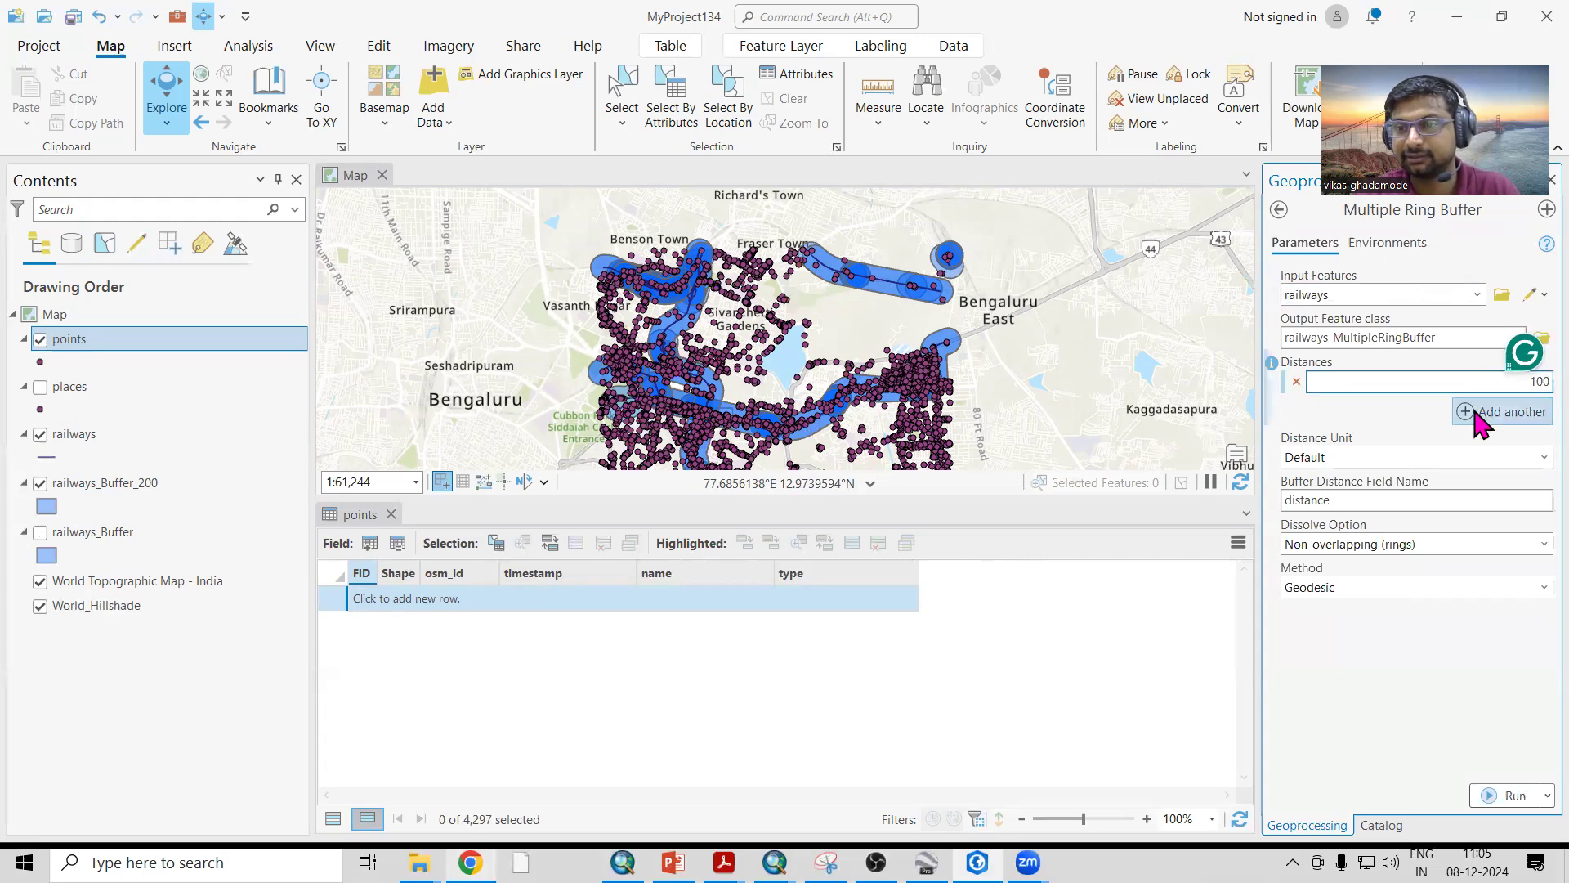
pyautogui.click(1479, 413)
pyautogui.write('200')
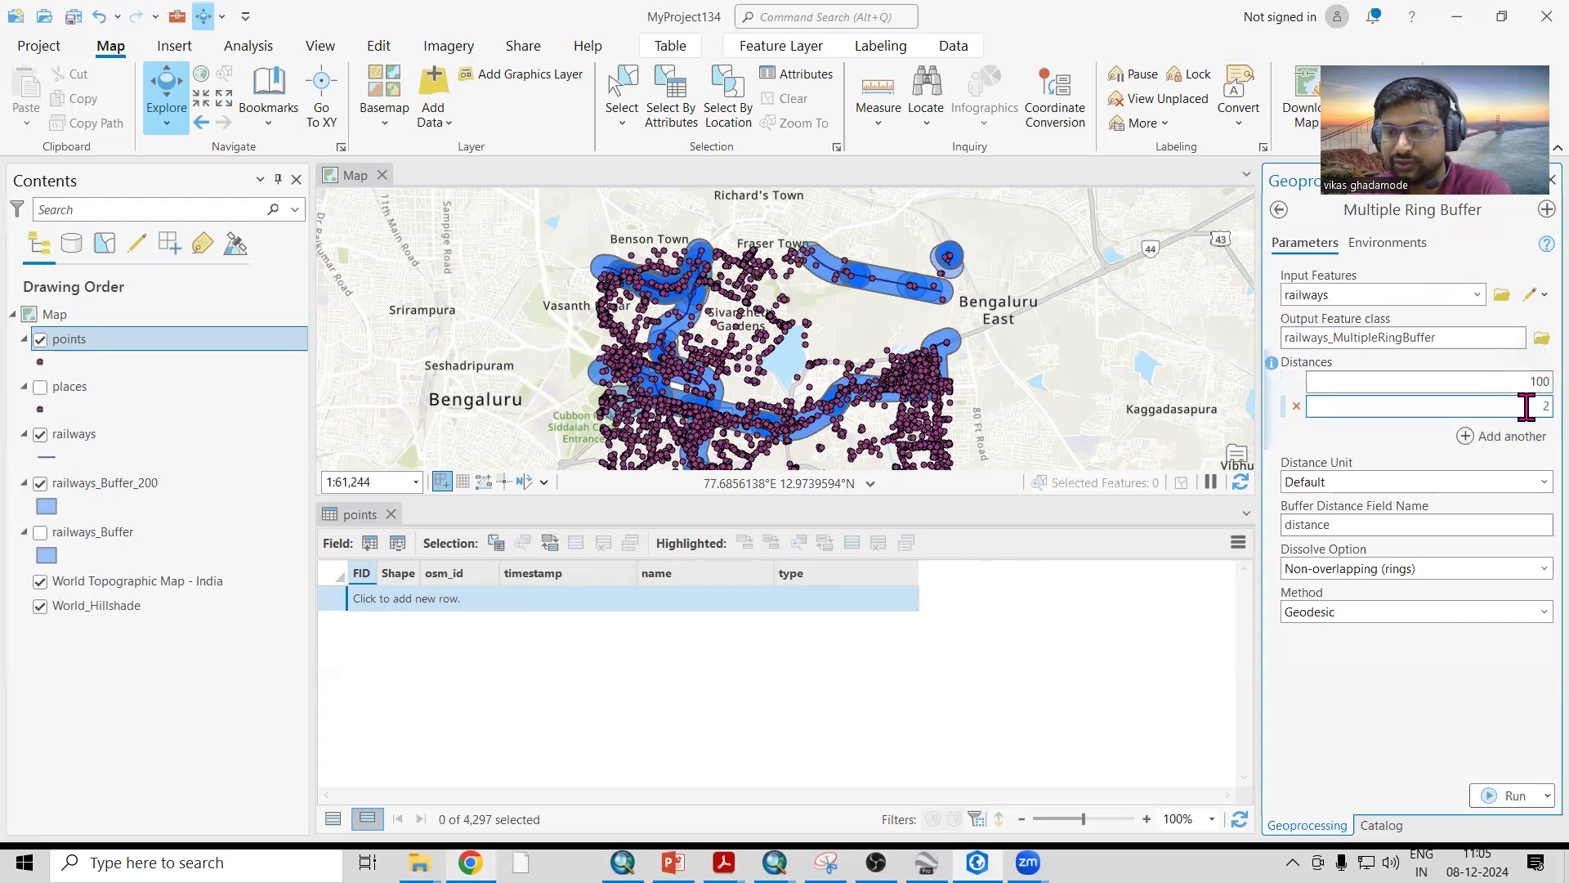
pyautogui.click(1518, 438)
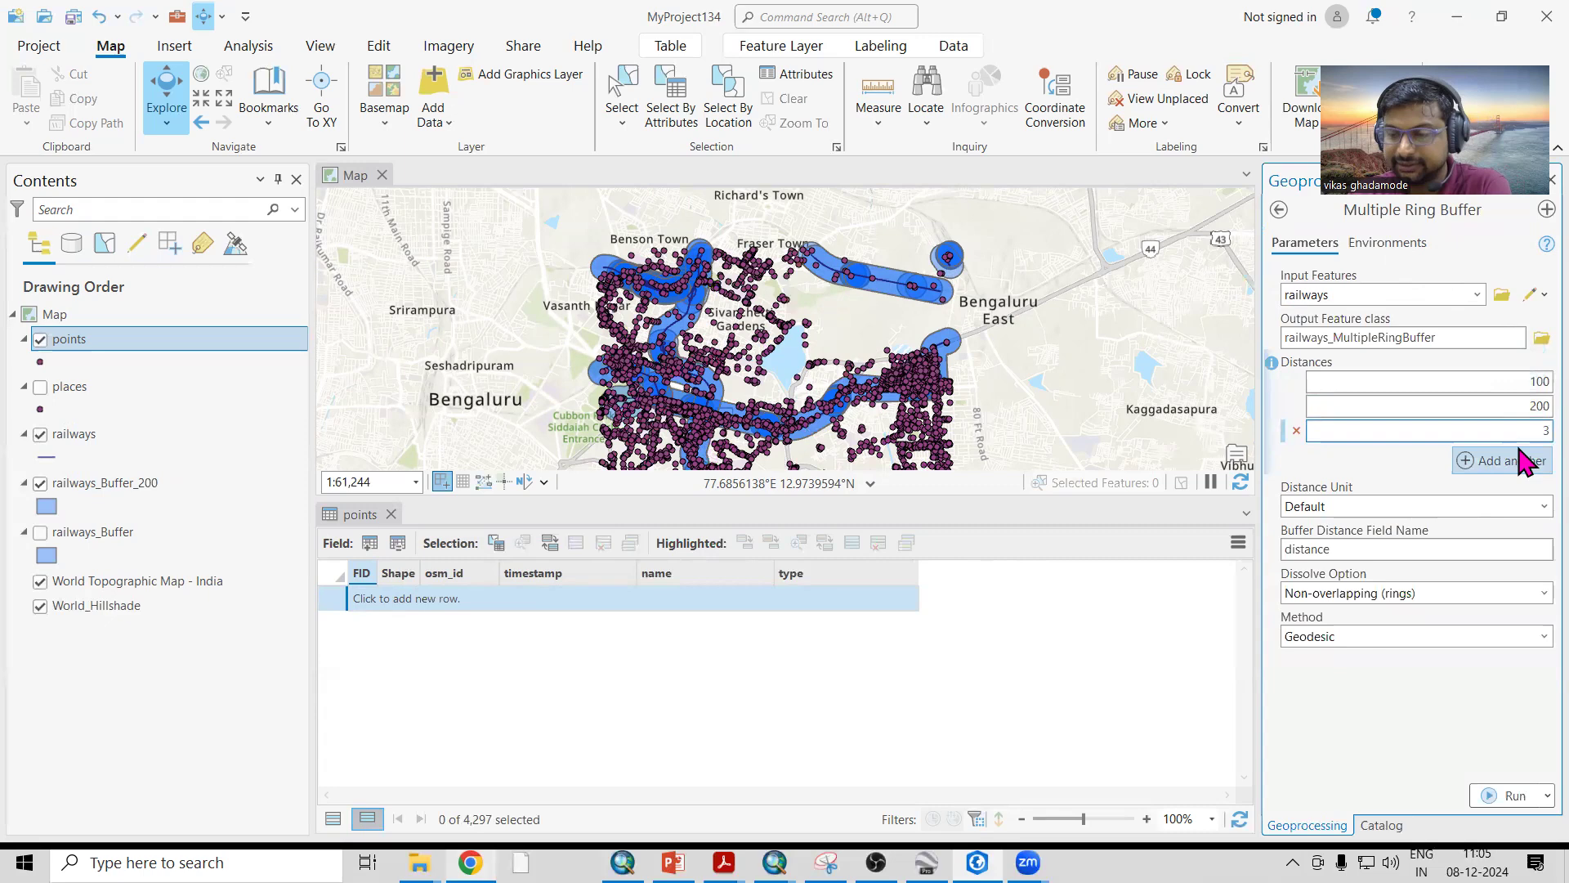
pyautogui.write('300')
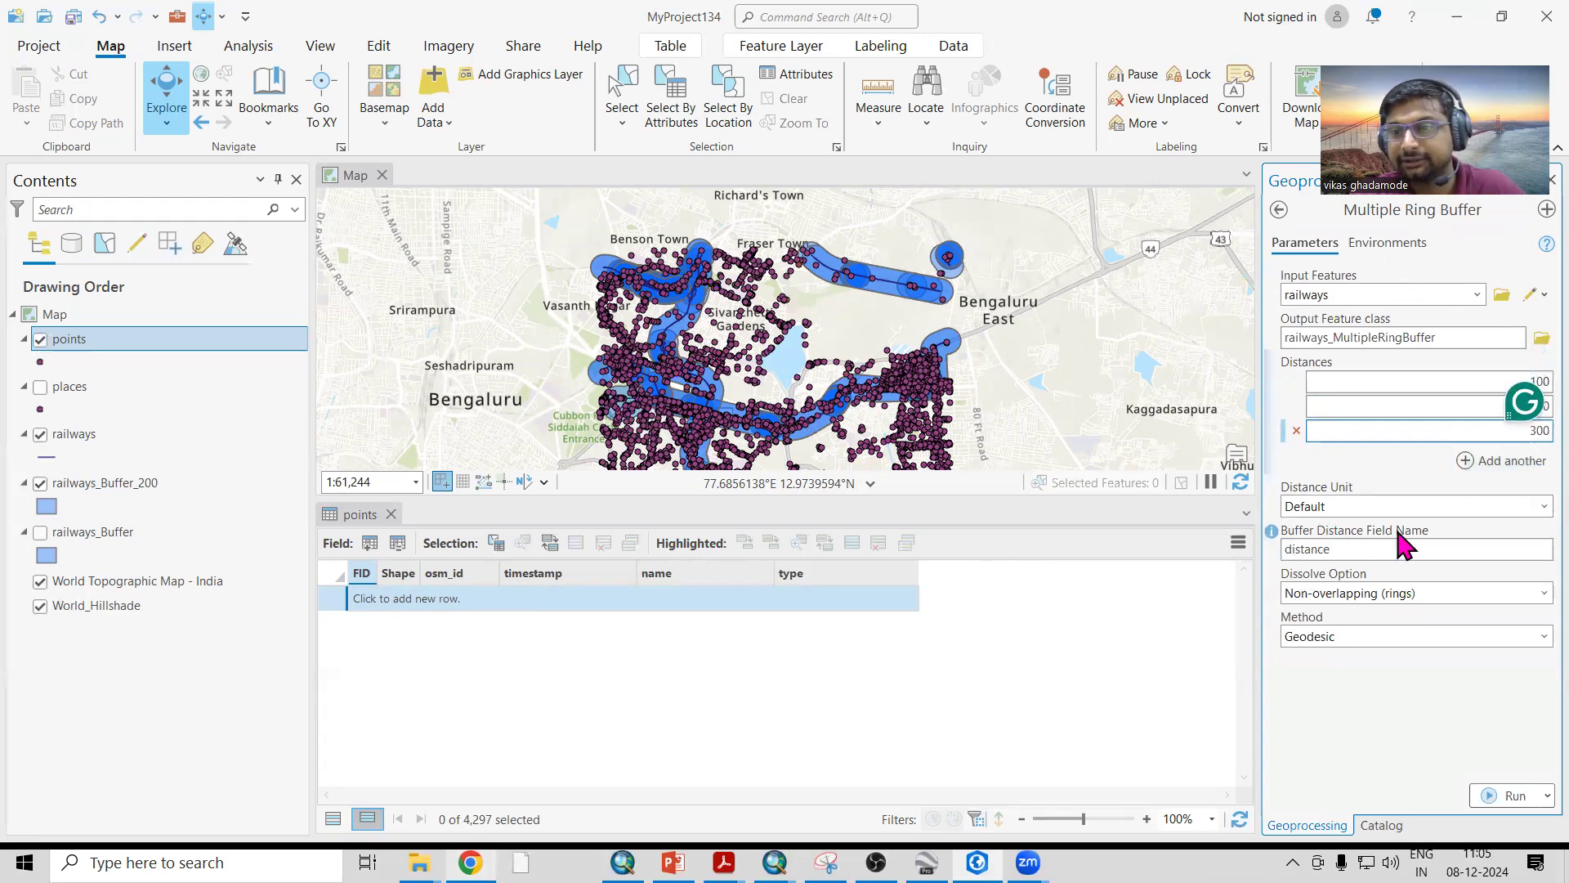
# Set the distance unit to Meters, keep output railways_MultipleRingBuffer, and run it.
pyautogui.click(1522, 506)
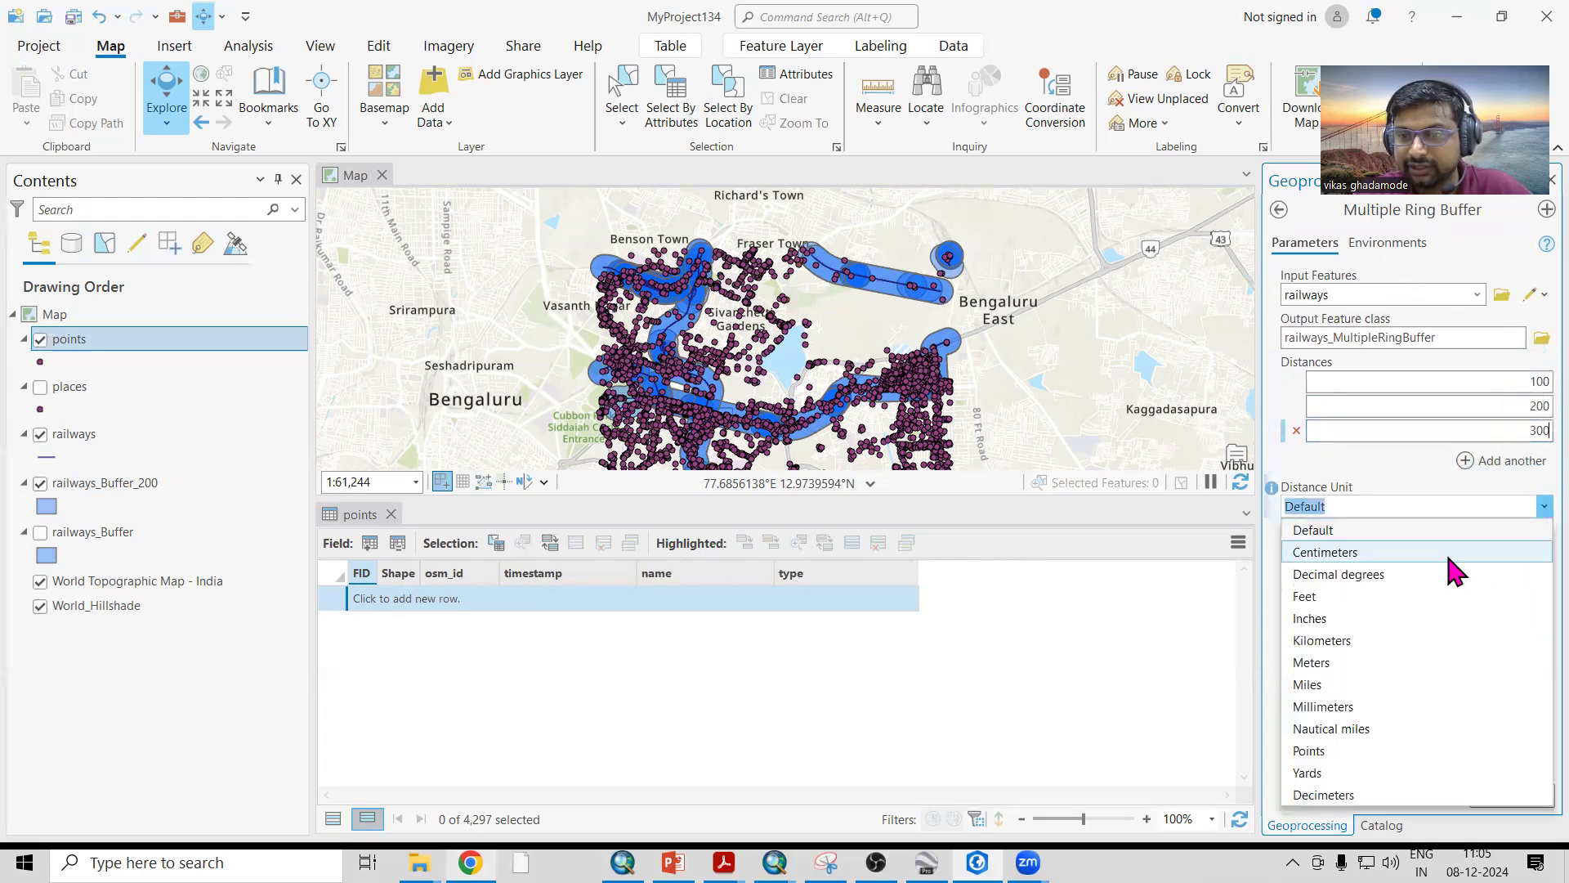
pyautogui.click(1352, 662)
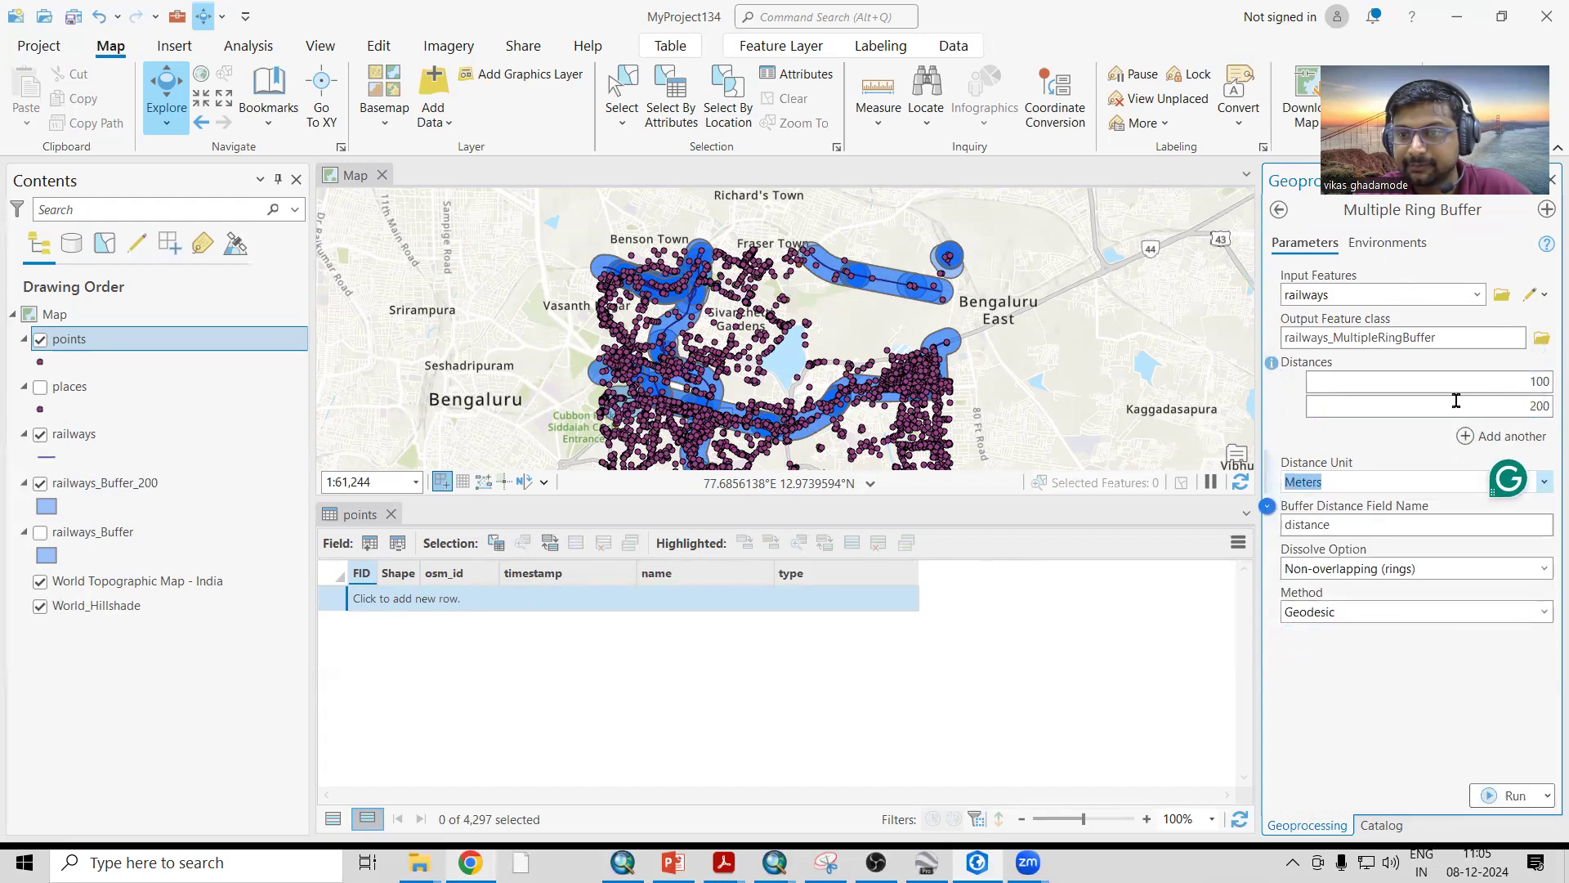
pyautogui.click(1462, 338)
pyautogui.click(1416, 339)
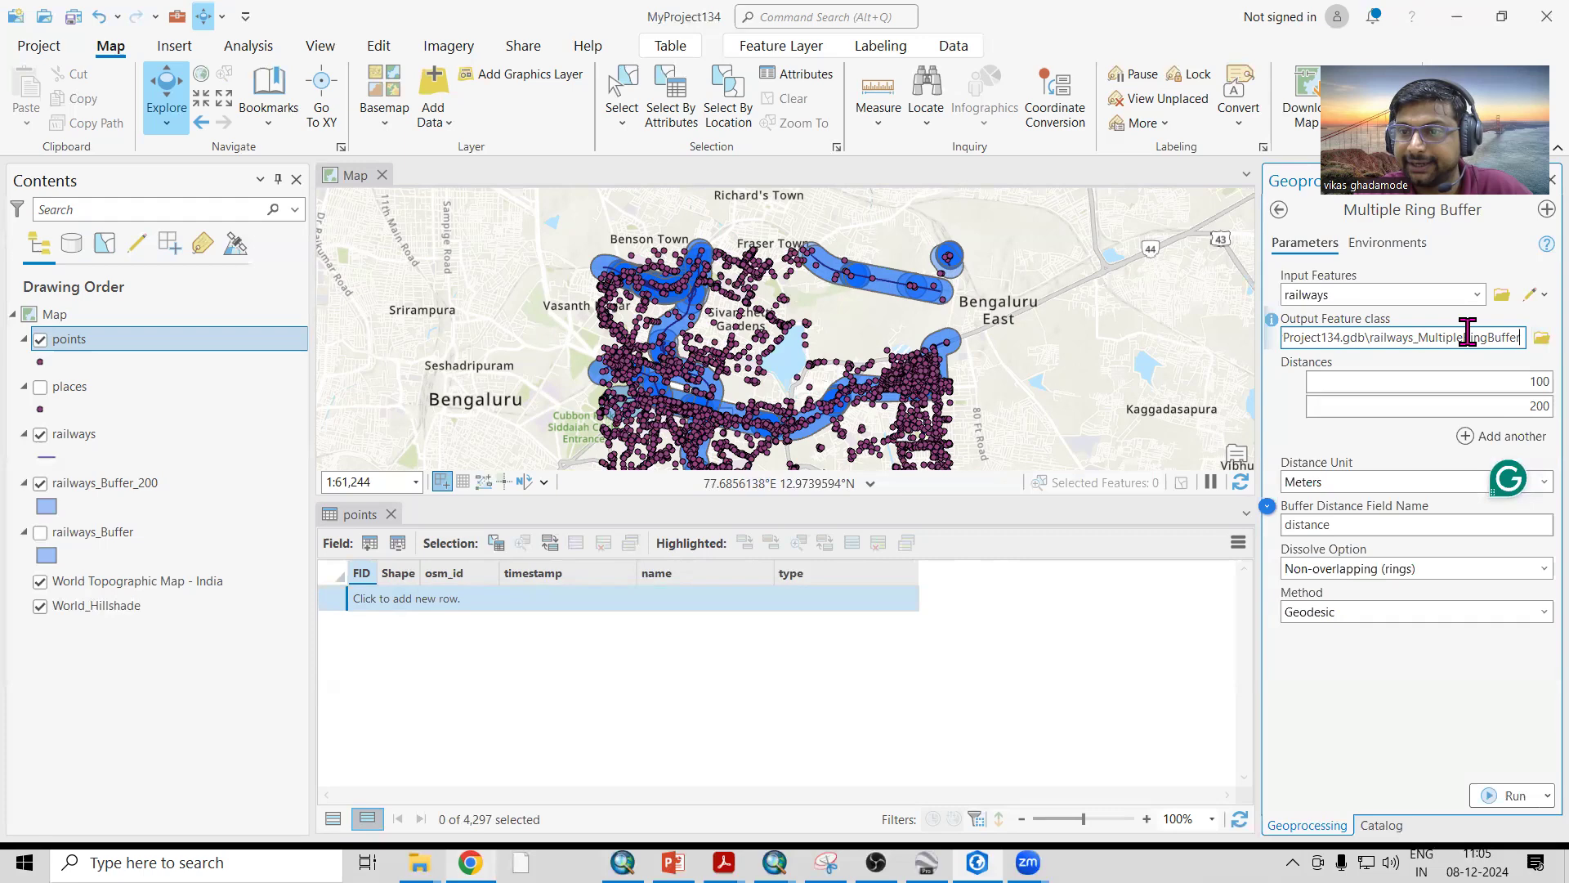
pyautogui.click(1478, 687)
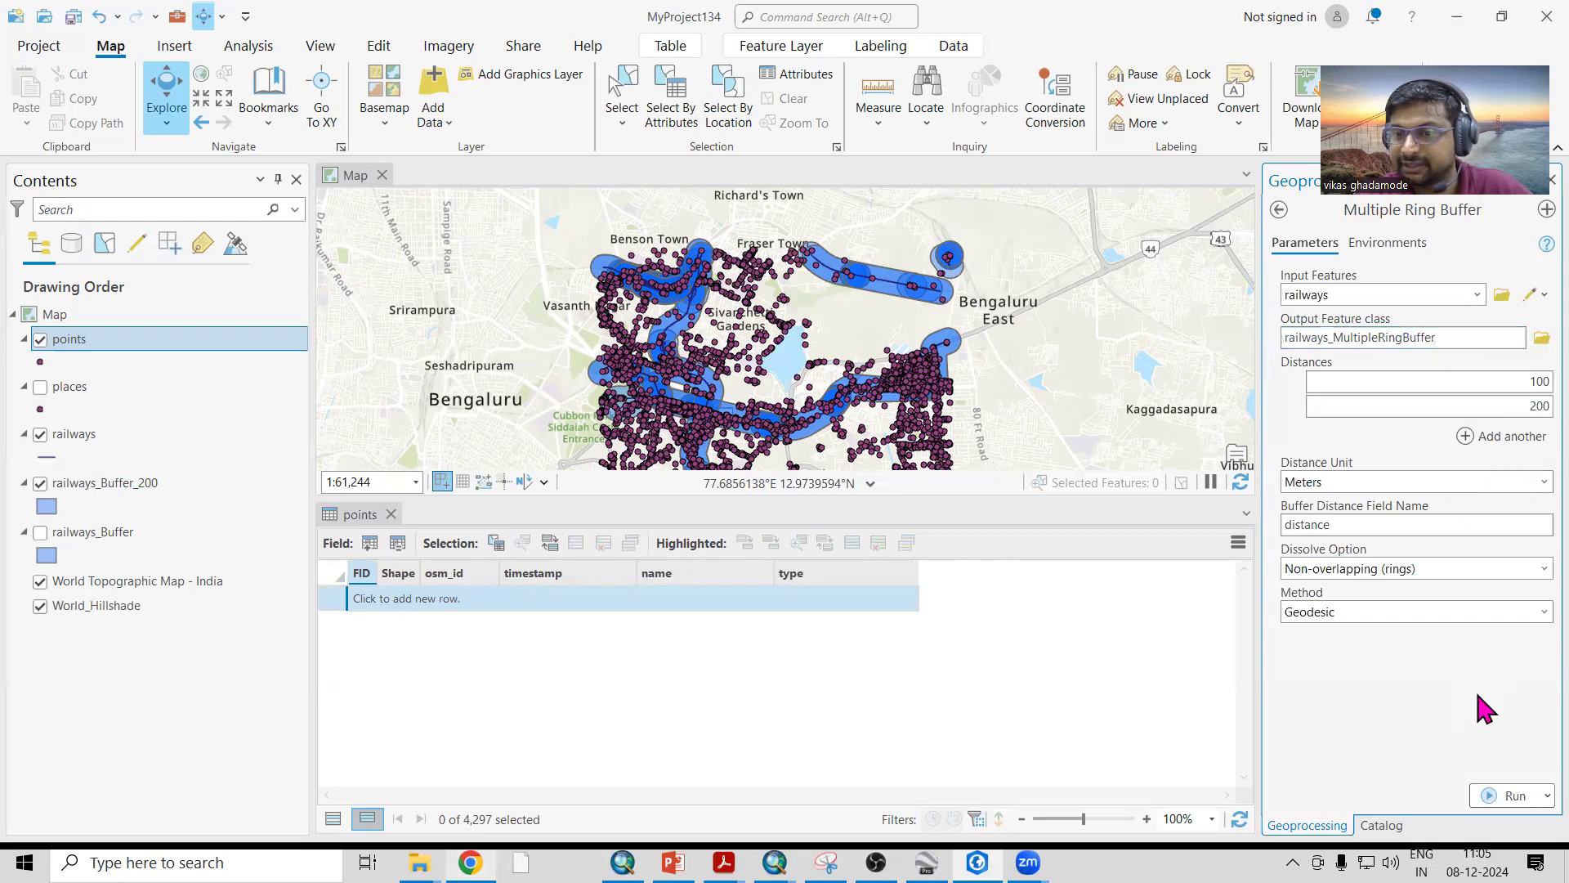
pyautogui.click(1508, 798)
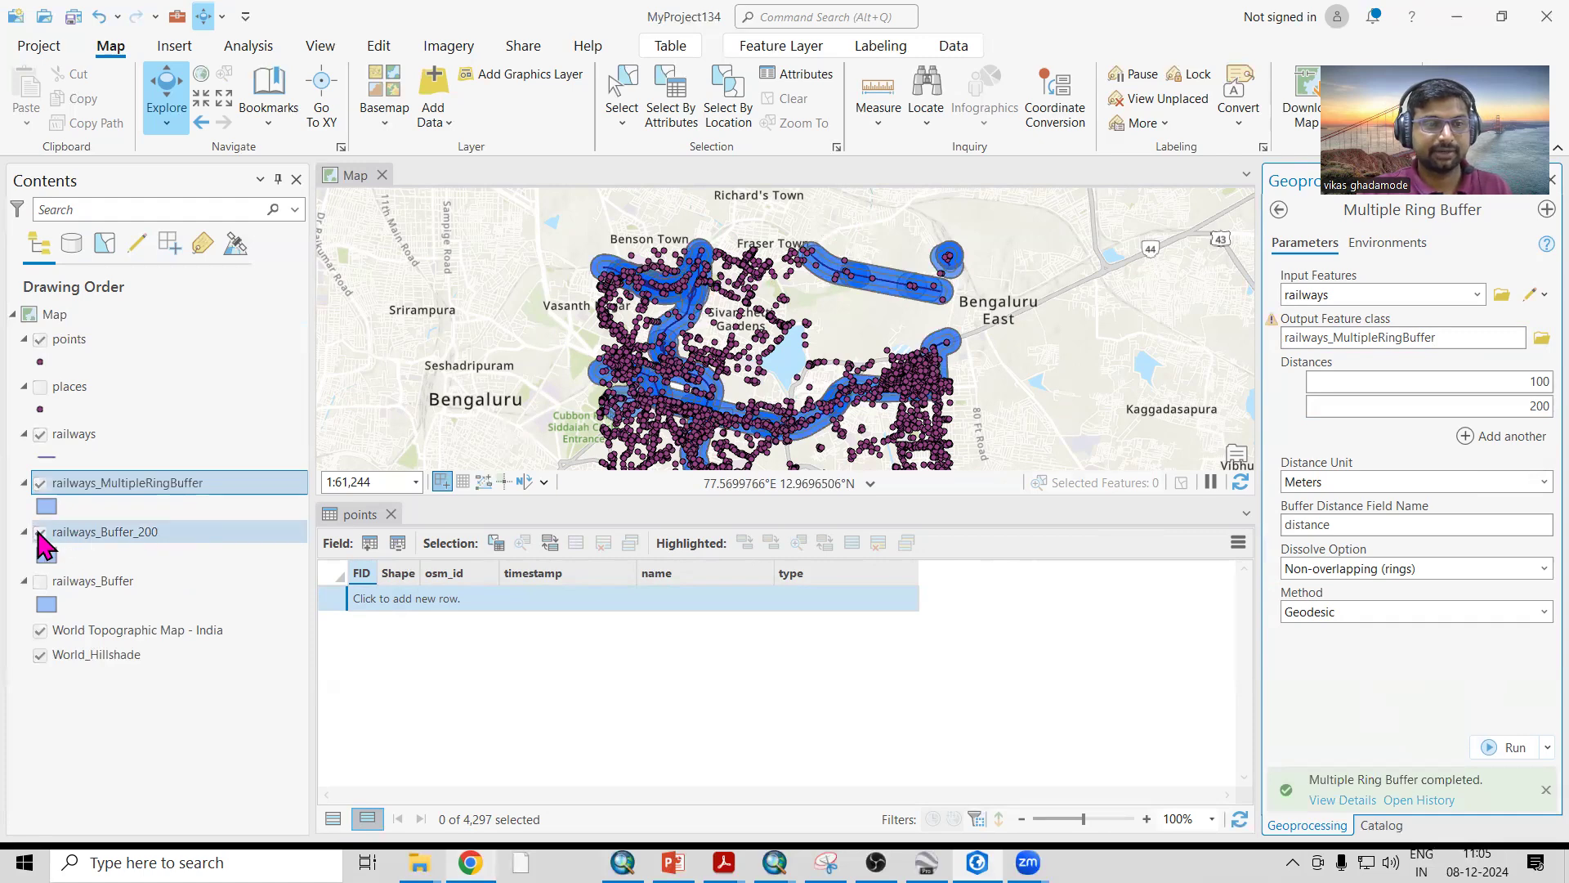
# Zoom on the rings and open the railways_MultipleRingBuffer attribute table.
pyautogui.scroll(5, 851, 291)
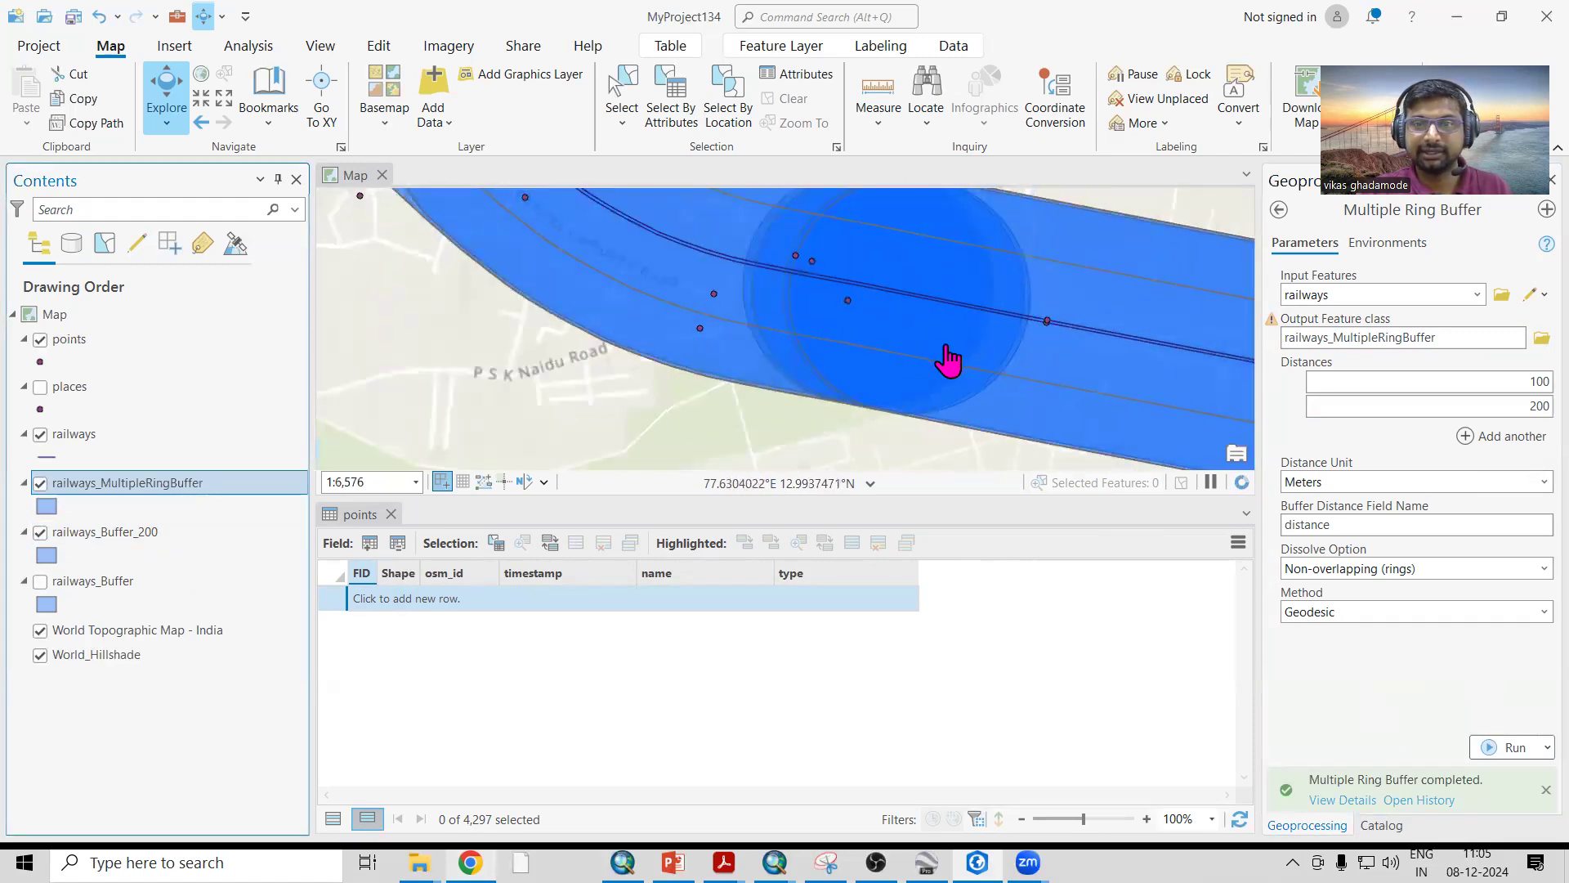
pyautogui.scroll(-3, 945, 365)
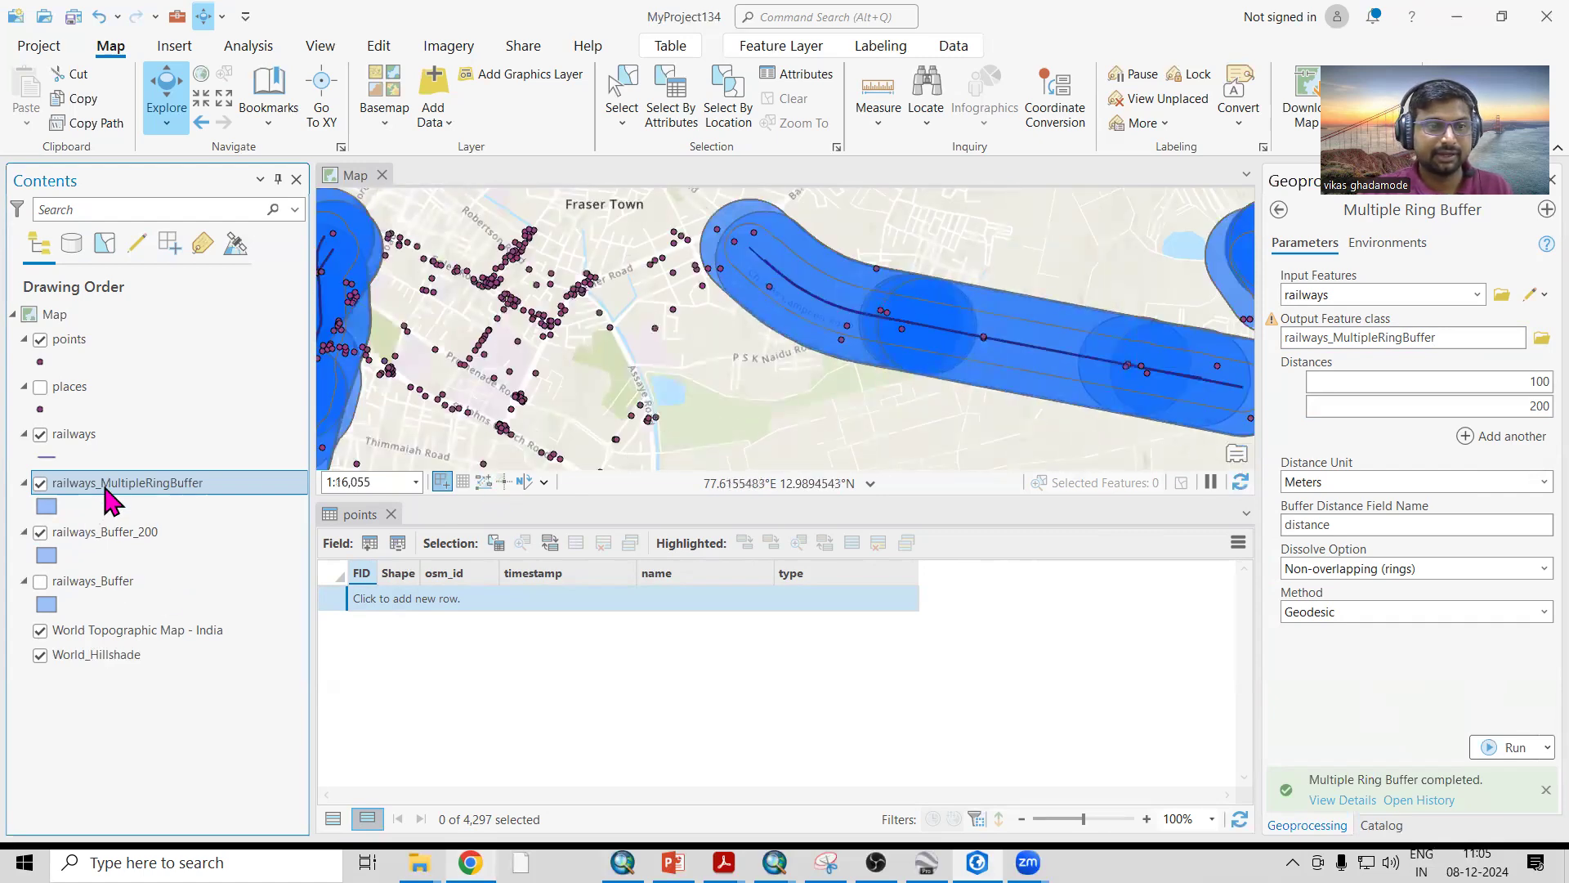
pyautogui.rightClick(108, 486)
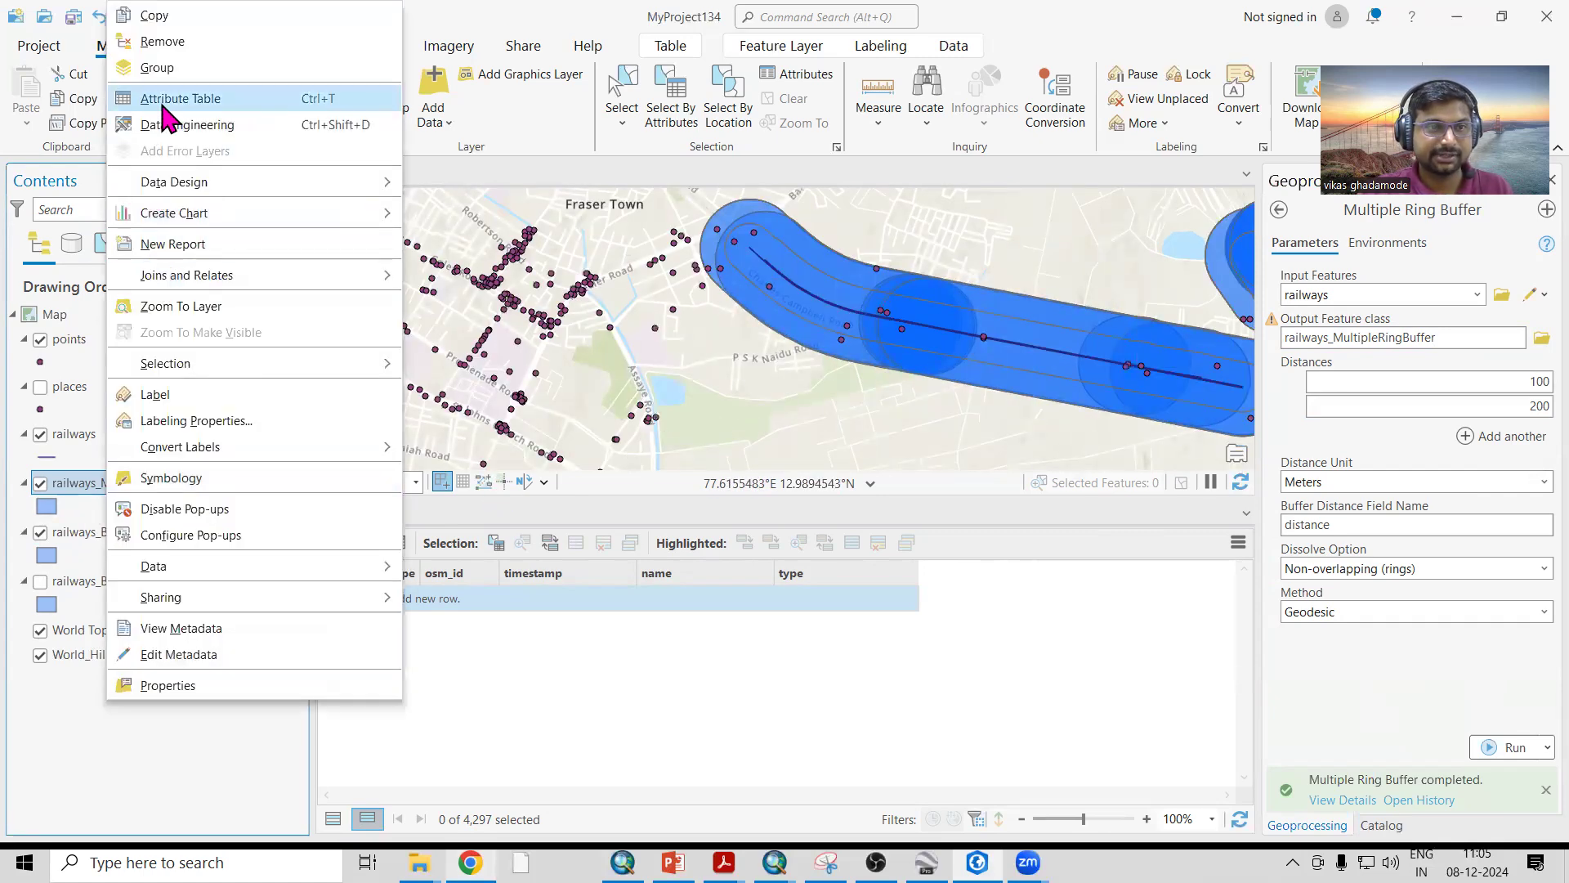
pyautogui.press('Return')
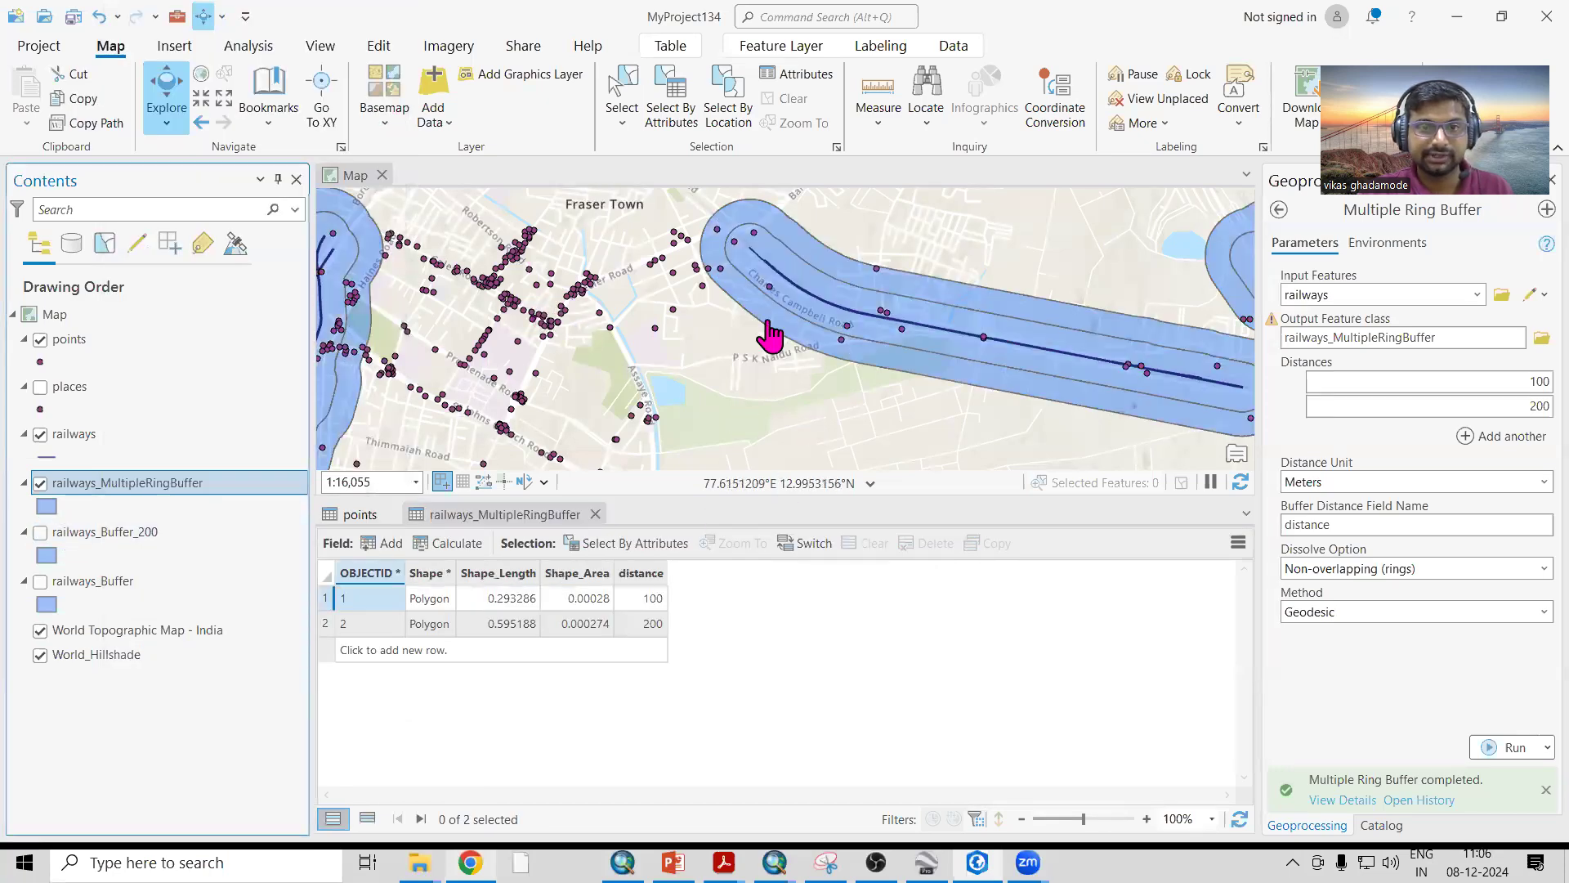
pyautogui.scroll(-3, 768, 339)
pyautogui.scroll(3, 723, 466)
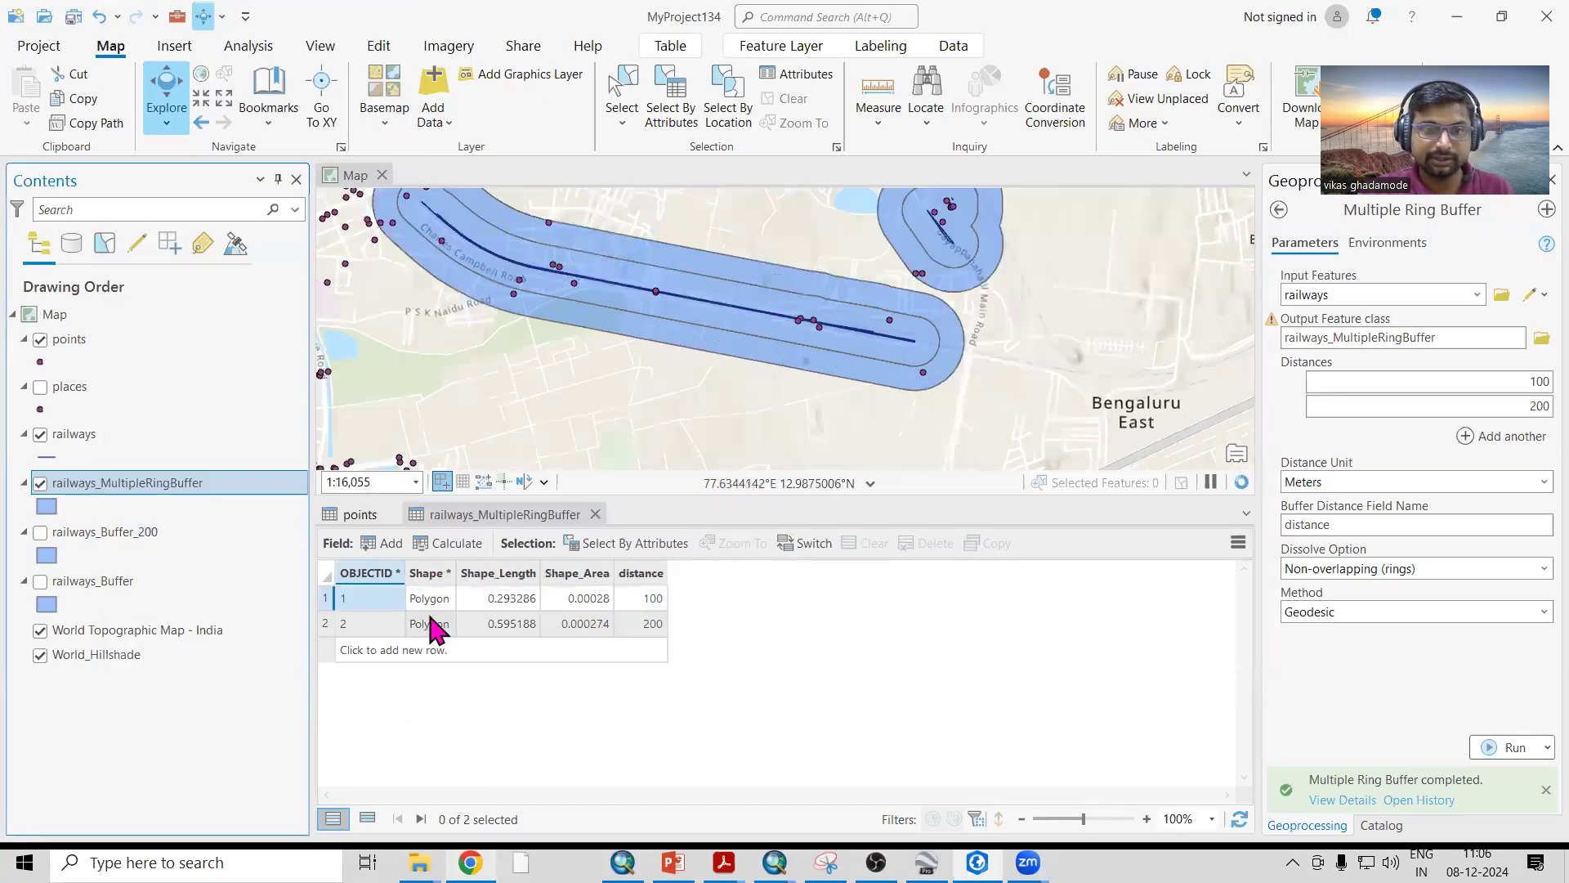
# Add a 300 distance, then reopen Multiple Ring Buffer with cleared parameters.
pyautogui.click(1508, 436)
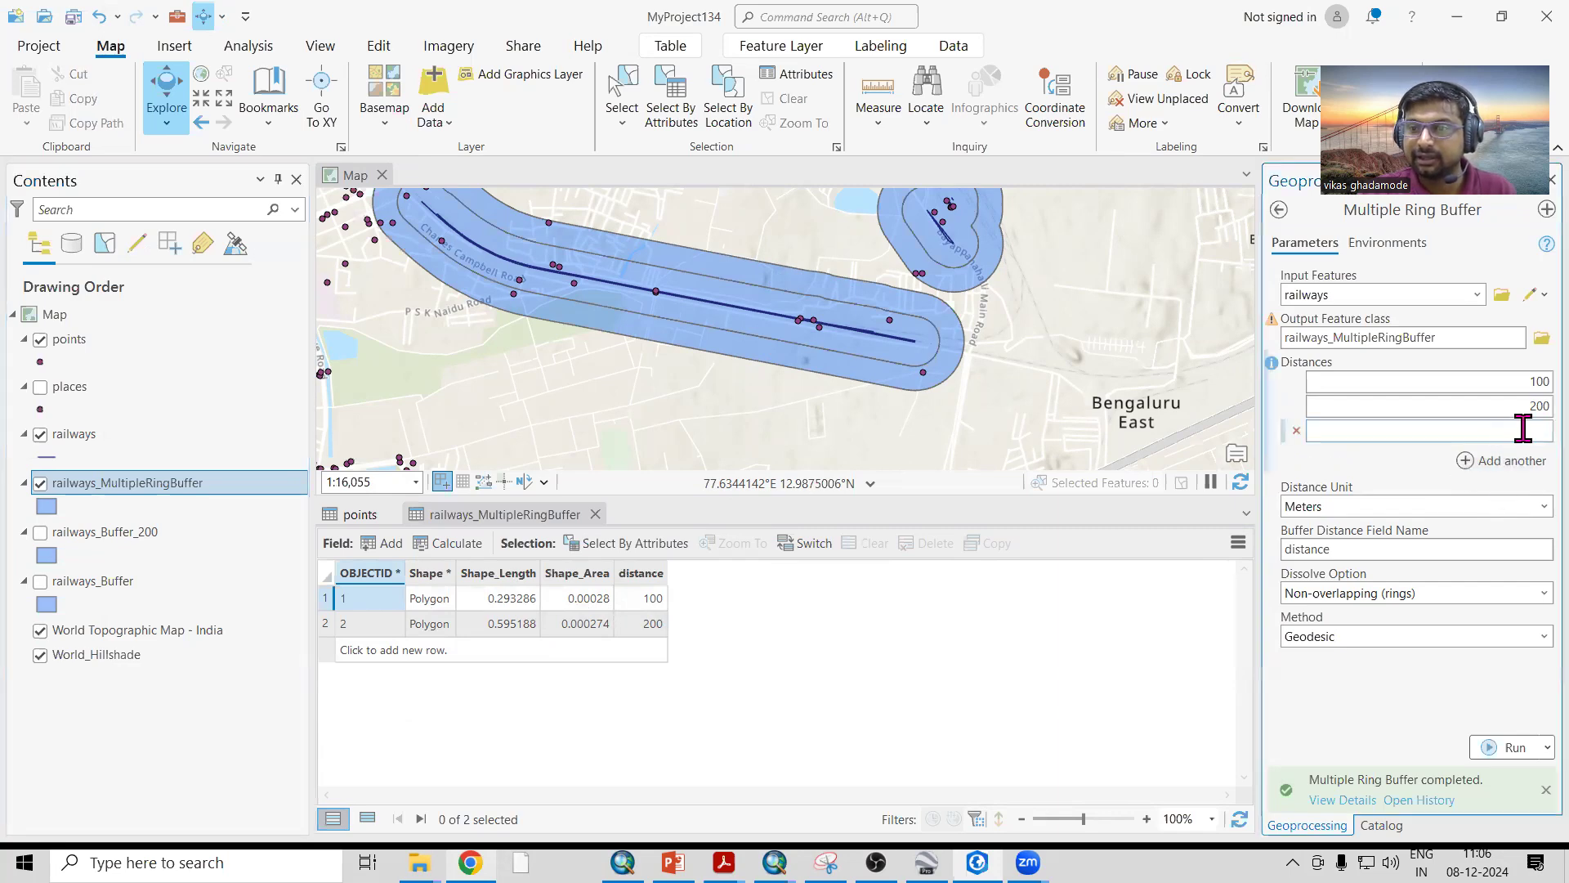
pyautogui.write('3')
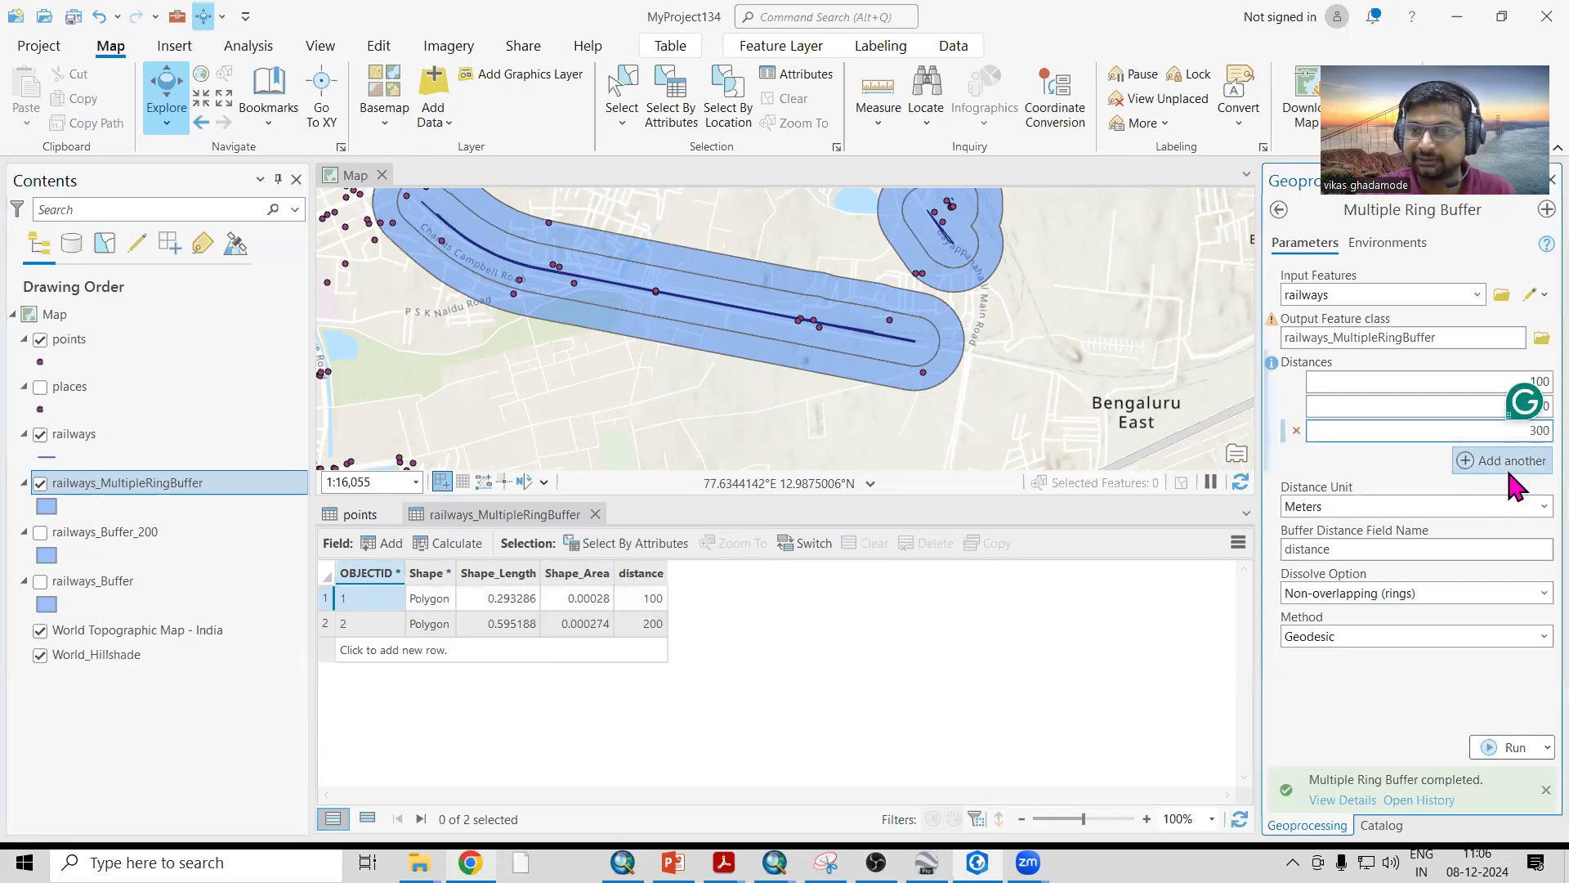
pyautogui.write('00')
pyautogui.click(1431, 708)
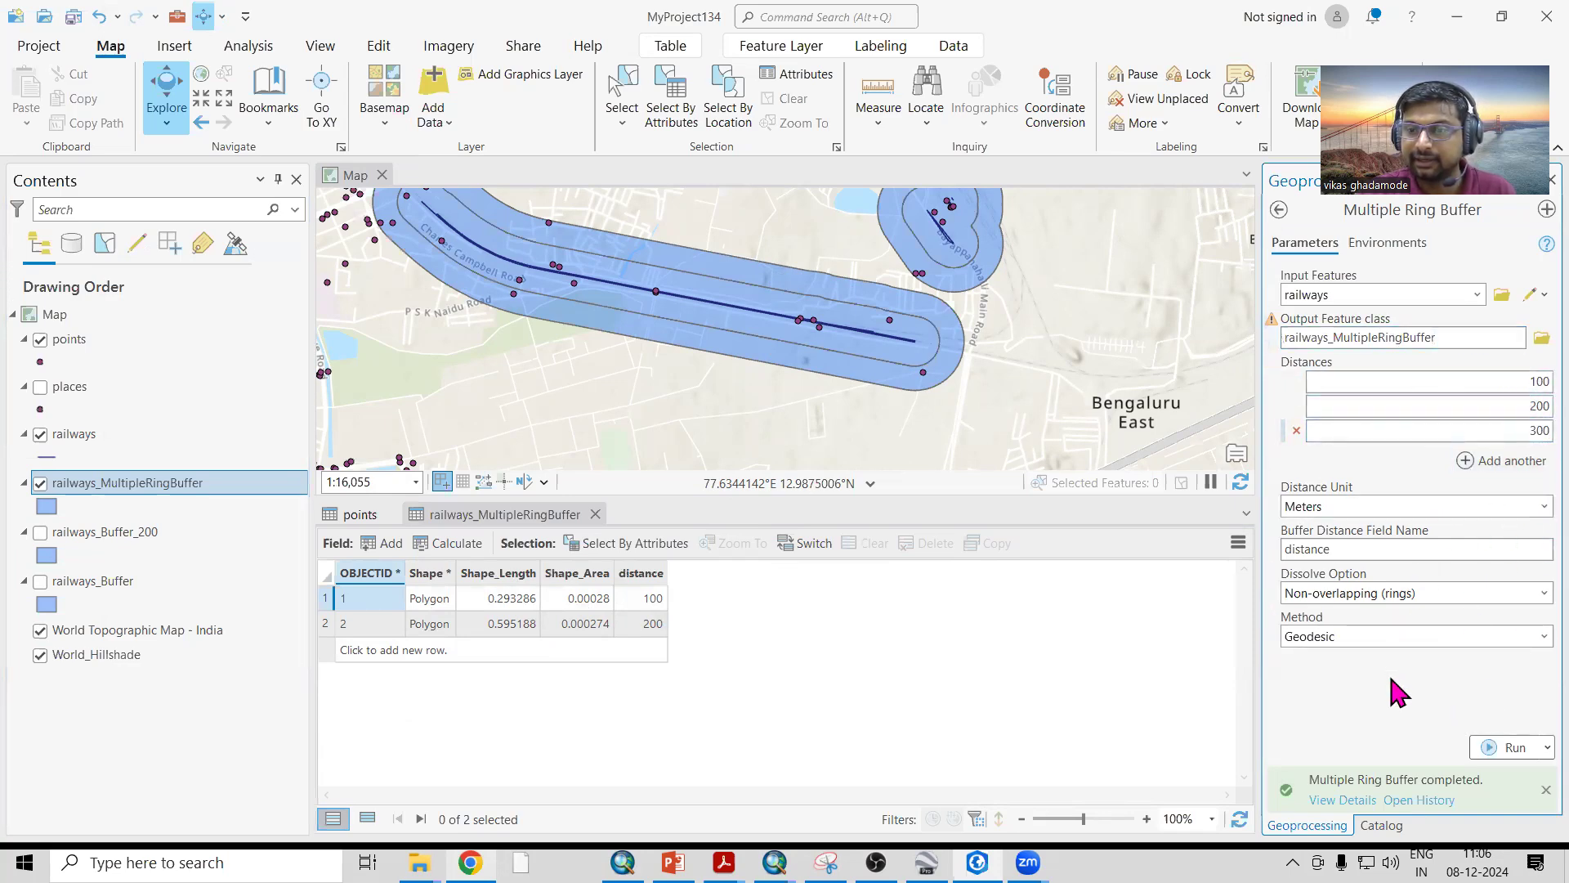
pyautogui.click(1279, 209)
pyautogui.click(1385, 564)
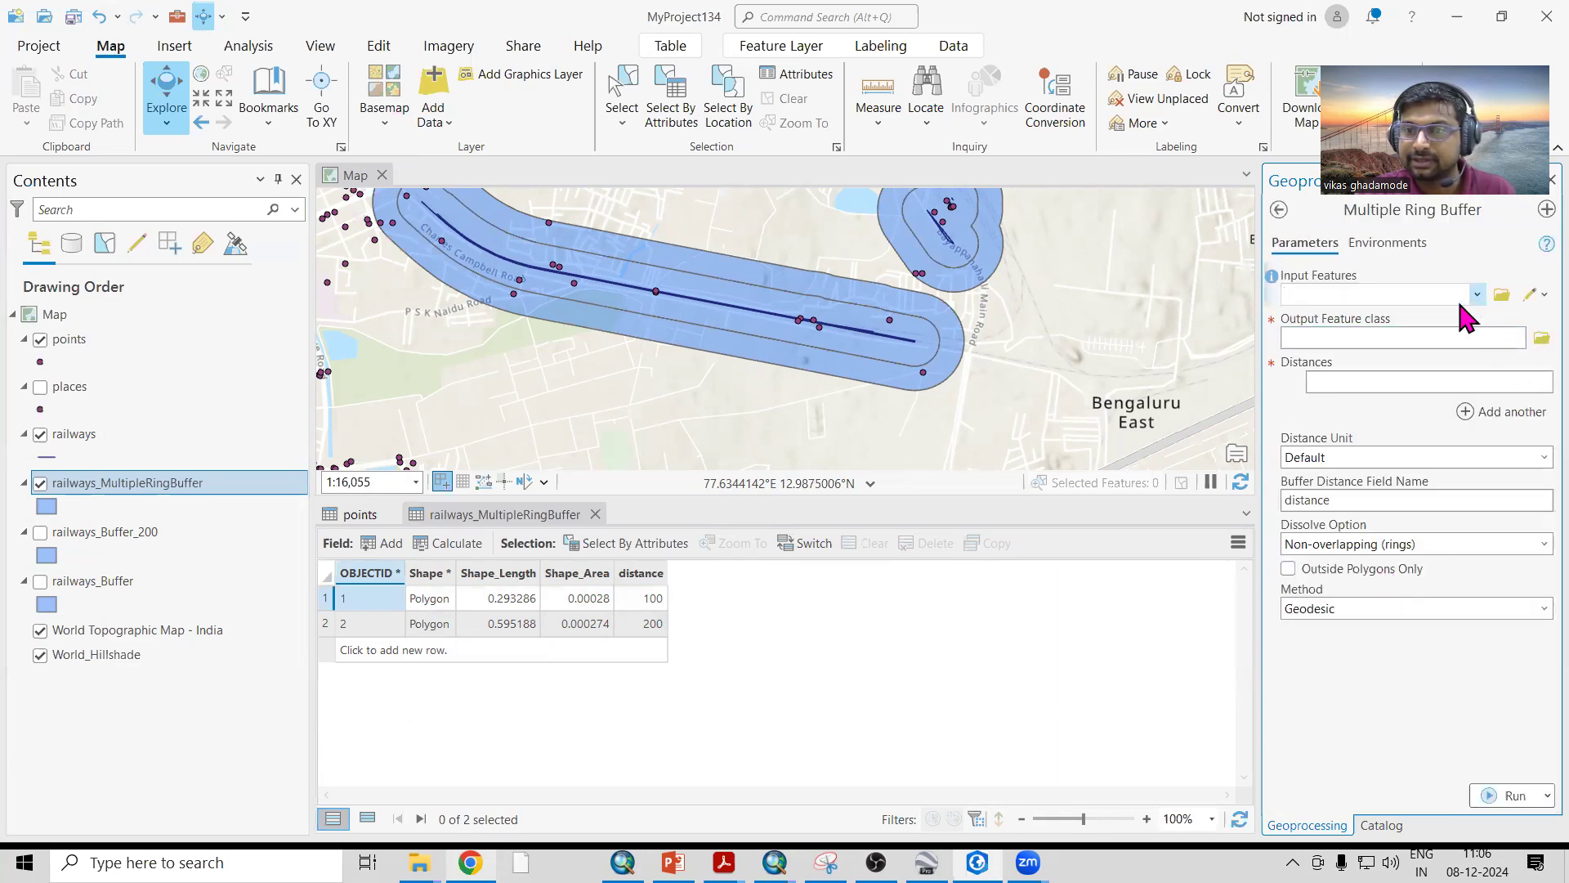
# Set the input to railways and enter ring distances 100, 200, 300 and 400.
pyautogui.click(1477, 294)
pyautogui.click(1304, 360)
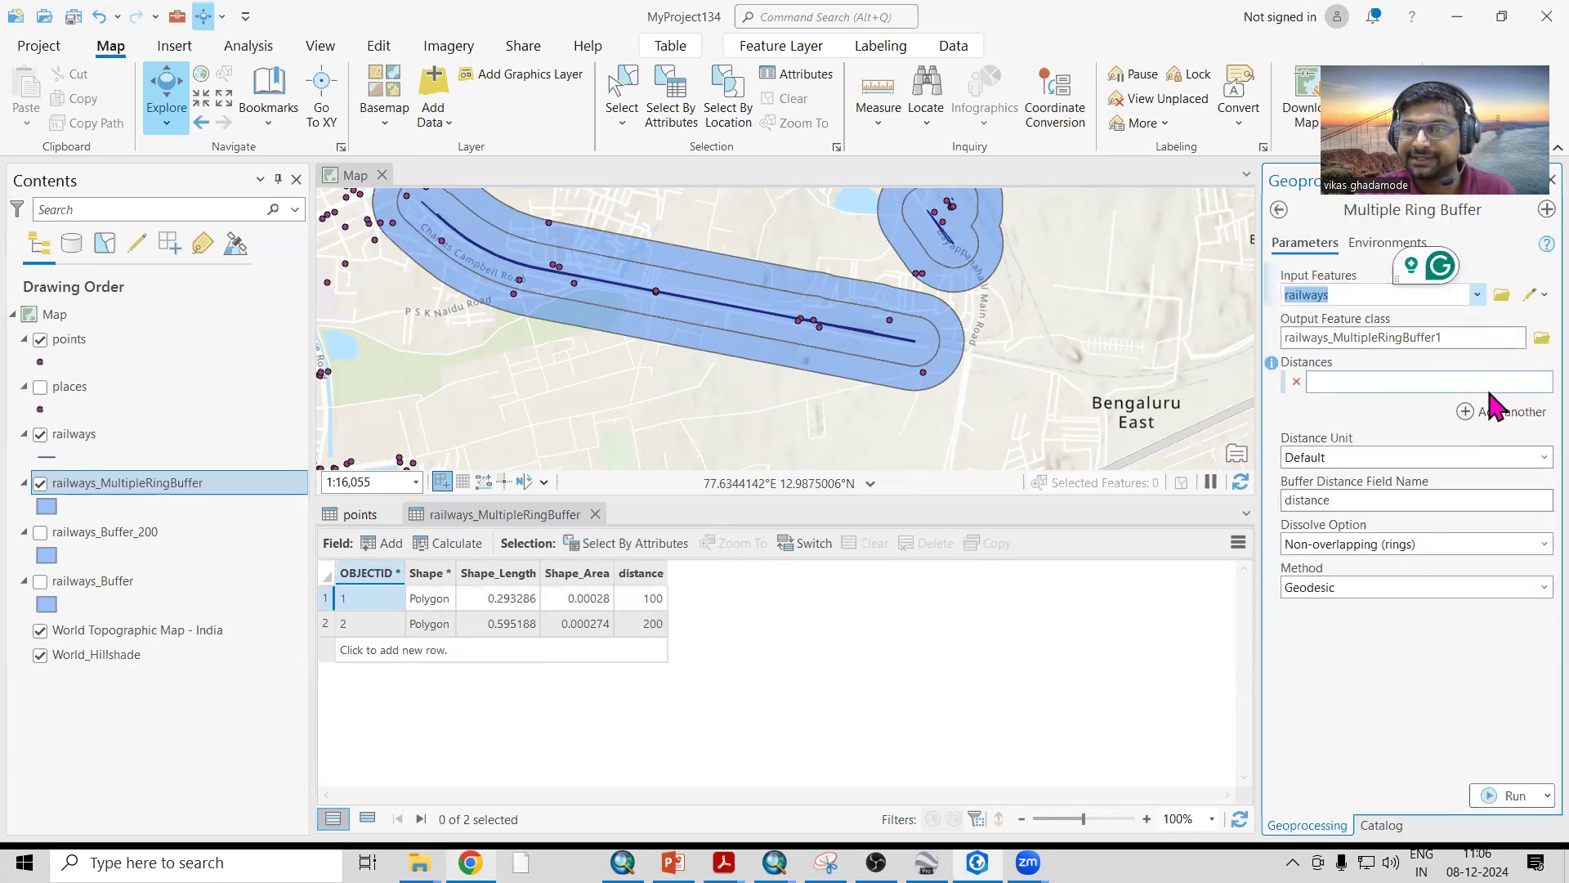
pyautogui.click(1532, 383)
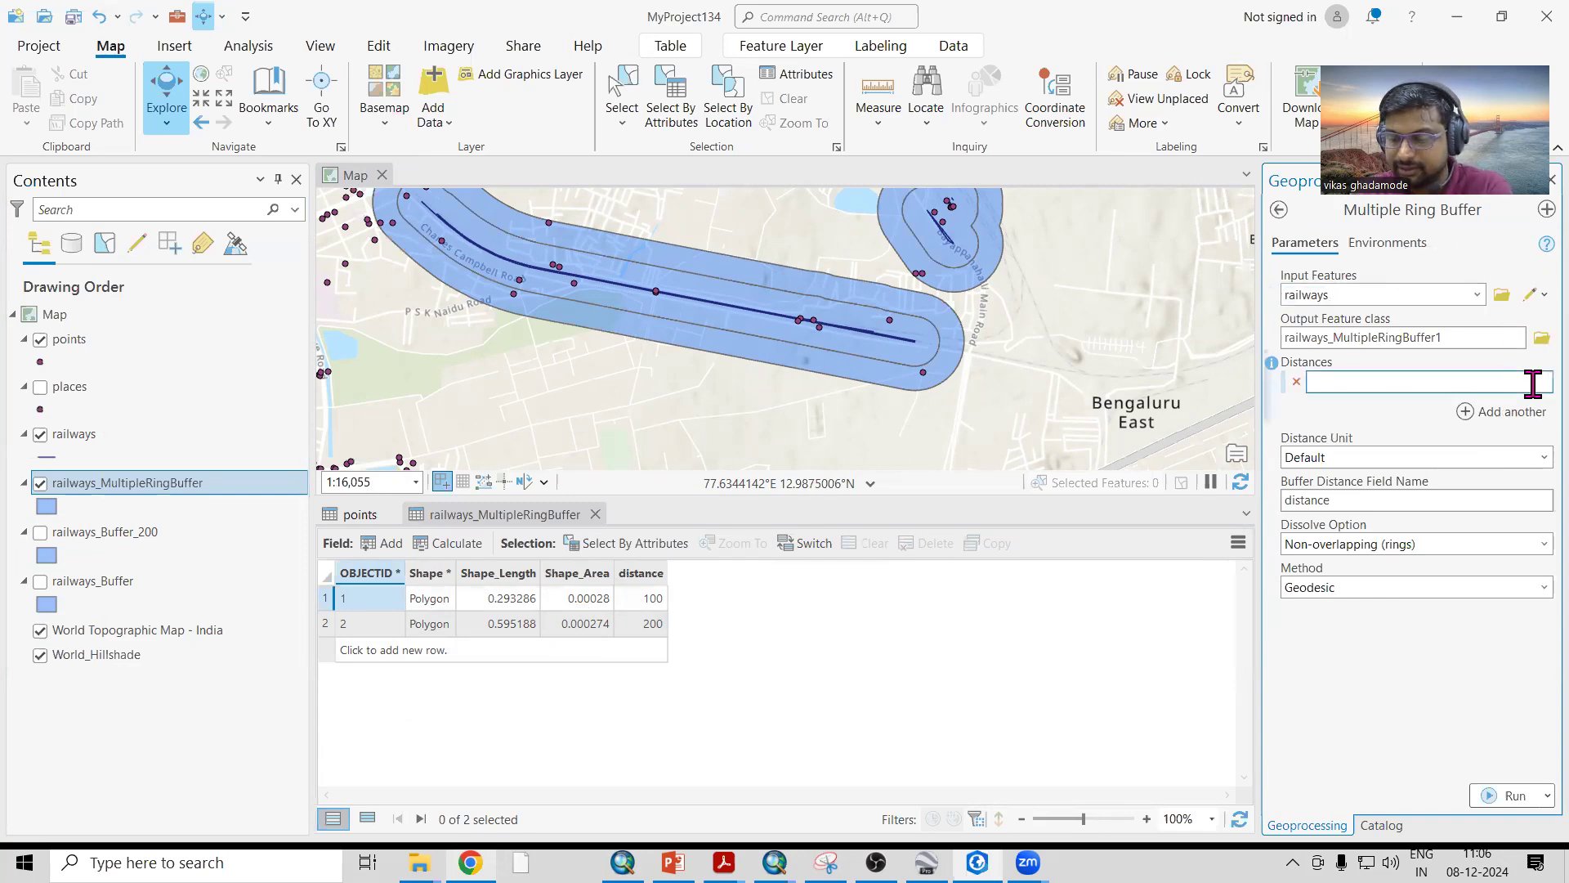
pyautogui.write('100')
pyautogui.click(1512, 412)
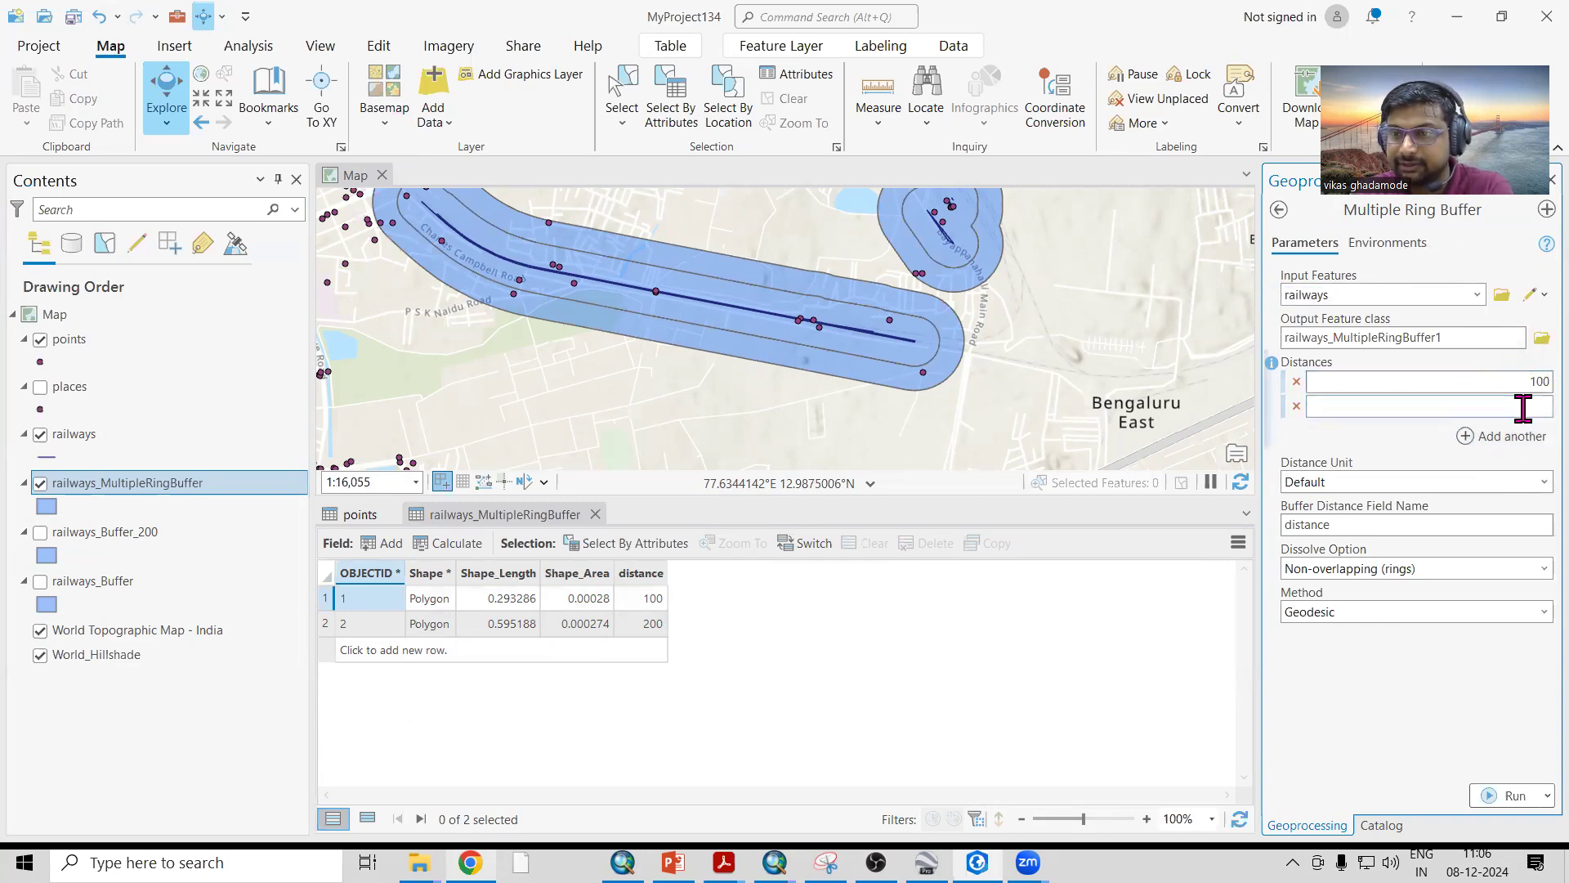
pyautogui.click(1524, 407)
pyautogui.write('200')
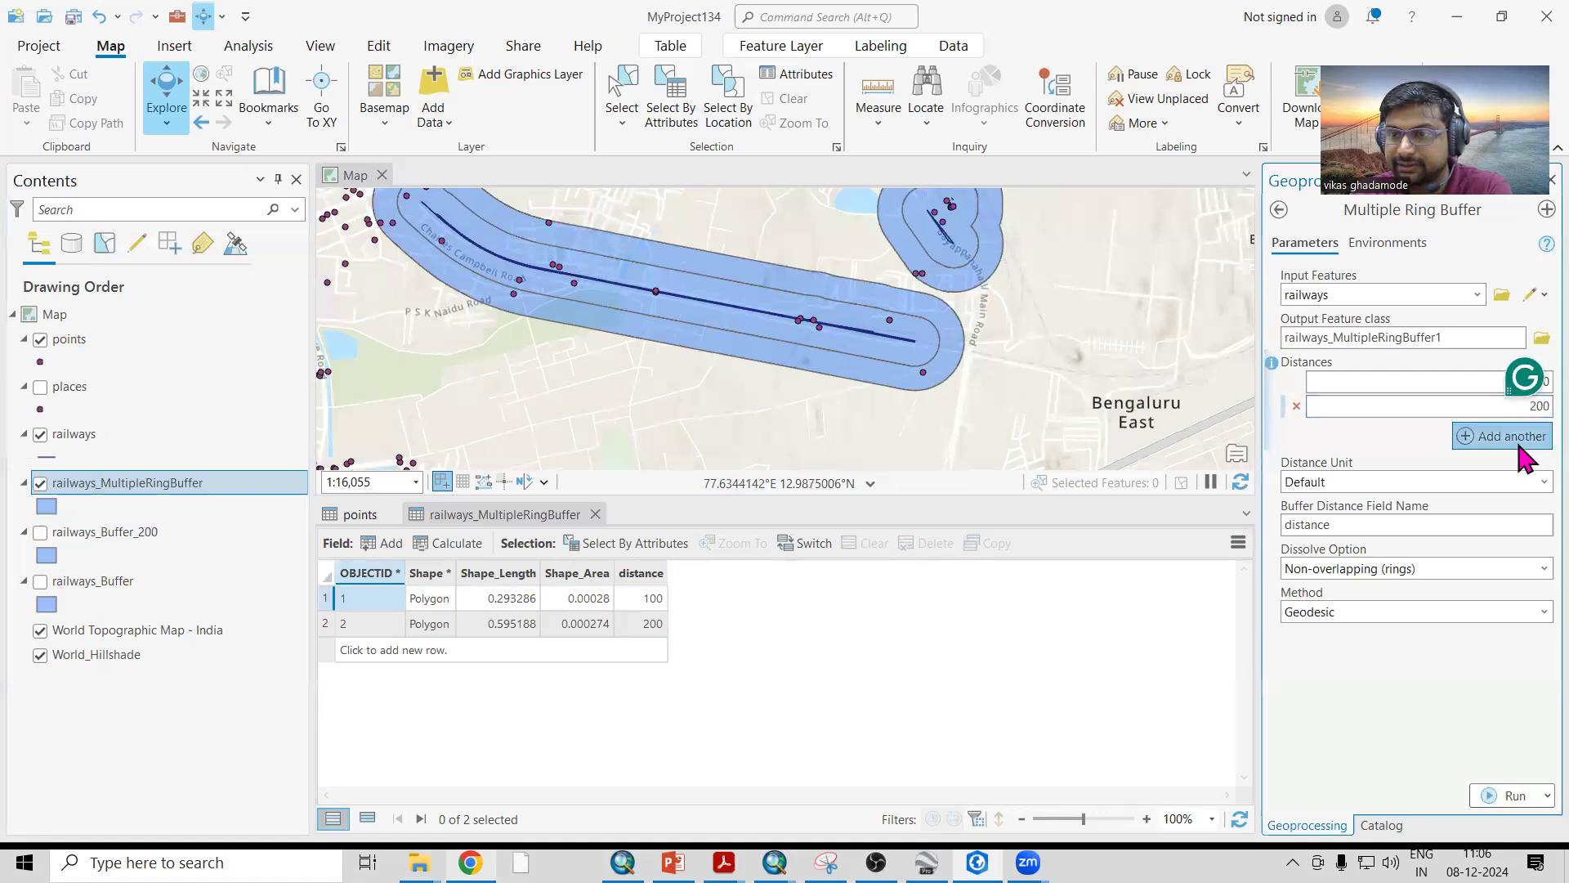
pyautogui.click(1524, 431)
pyautogui.write('300')
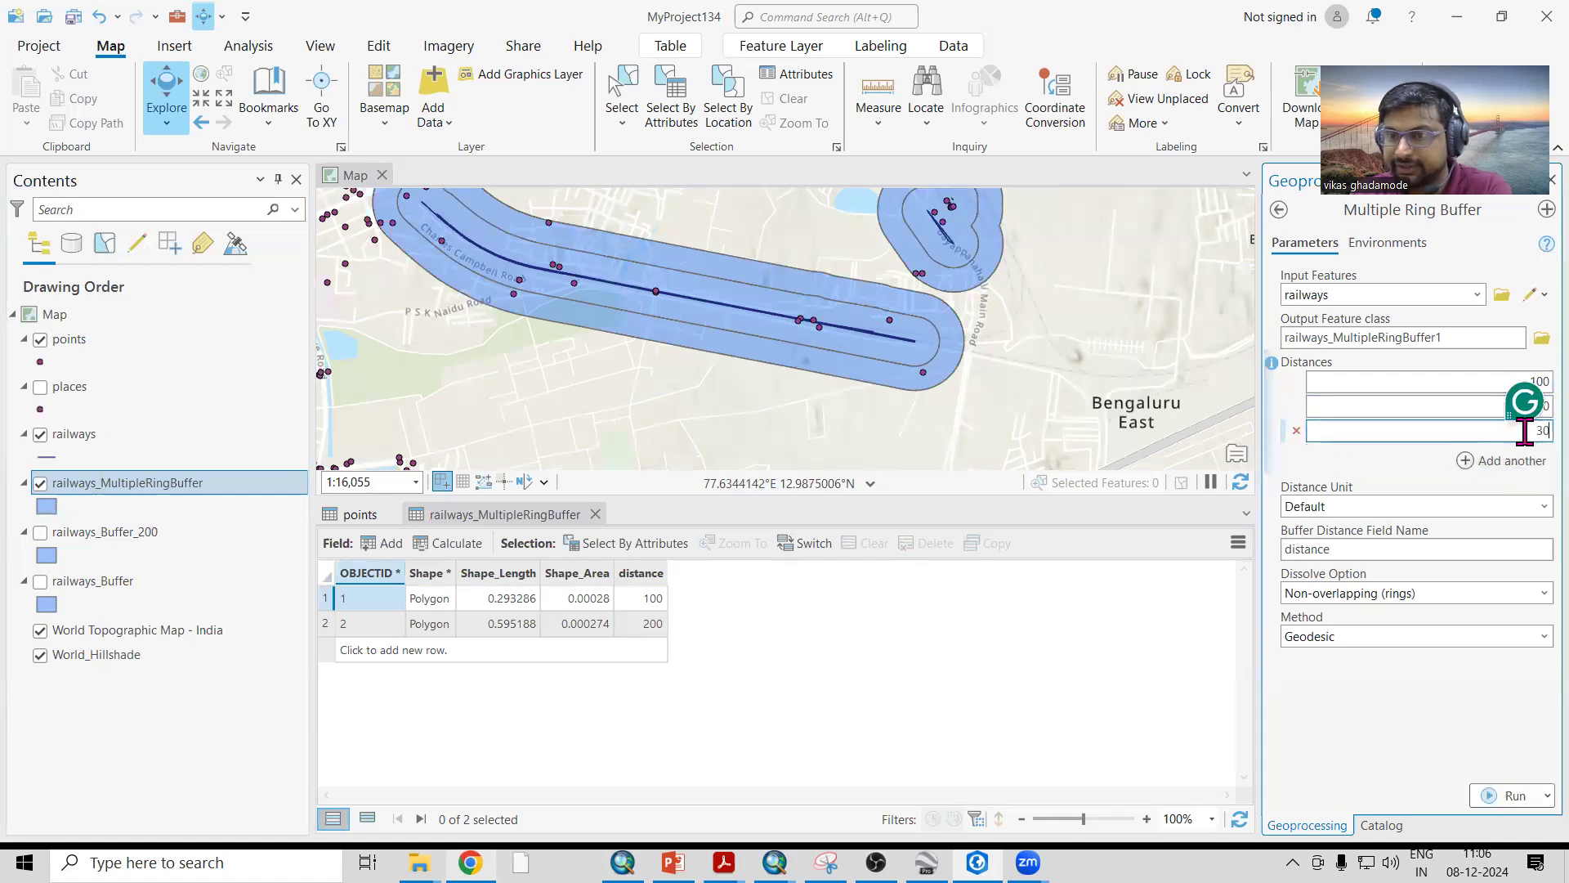
pyautogui.click(1512, 460)
pyautogui.click(1516, 451)
pyautogui.write('400')
pyautogui.click(1406, 747)
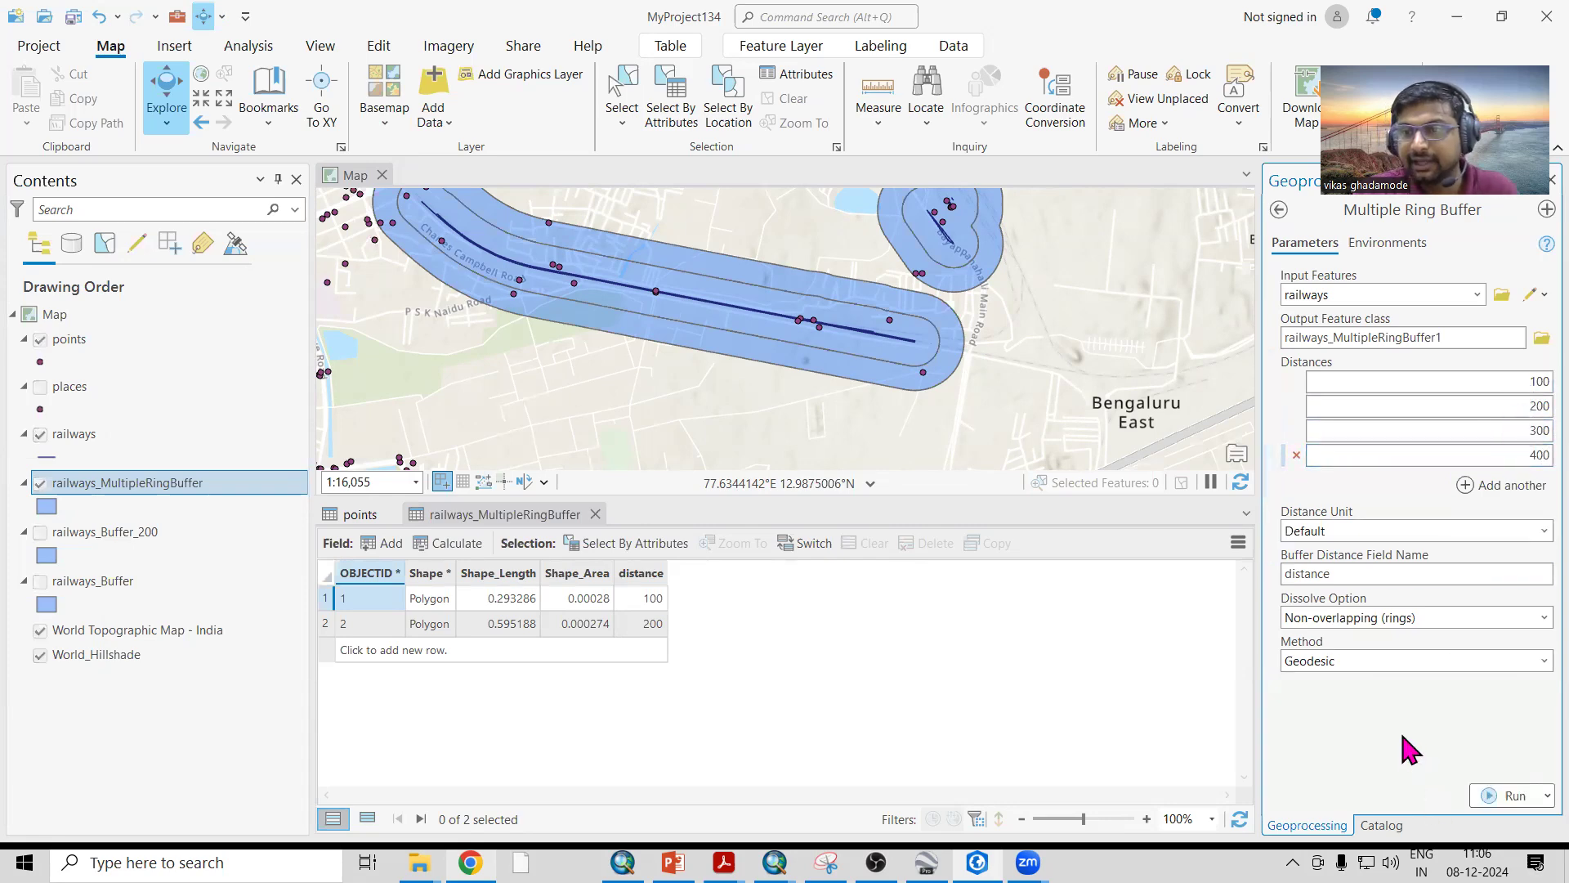
# Set the distance unit to Meters and run the four-ring buffer.
pyautogui.click(1530, 529)
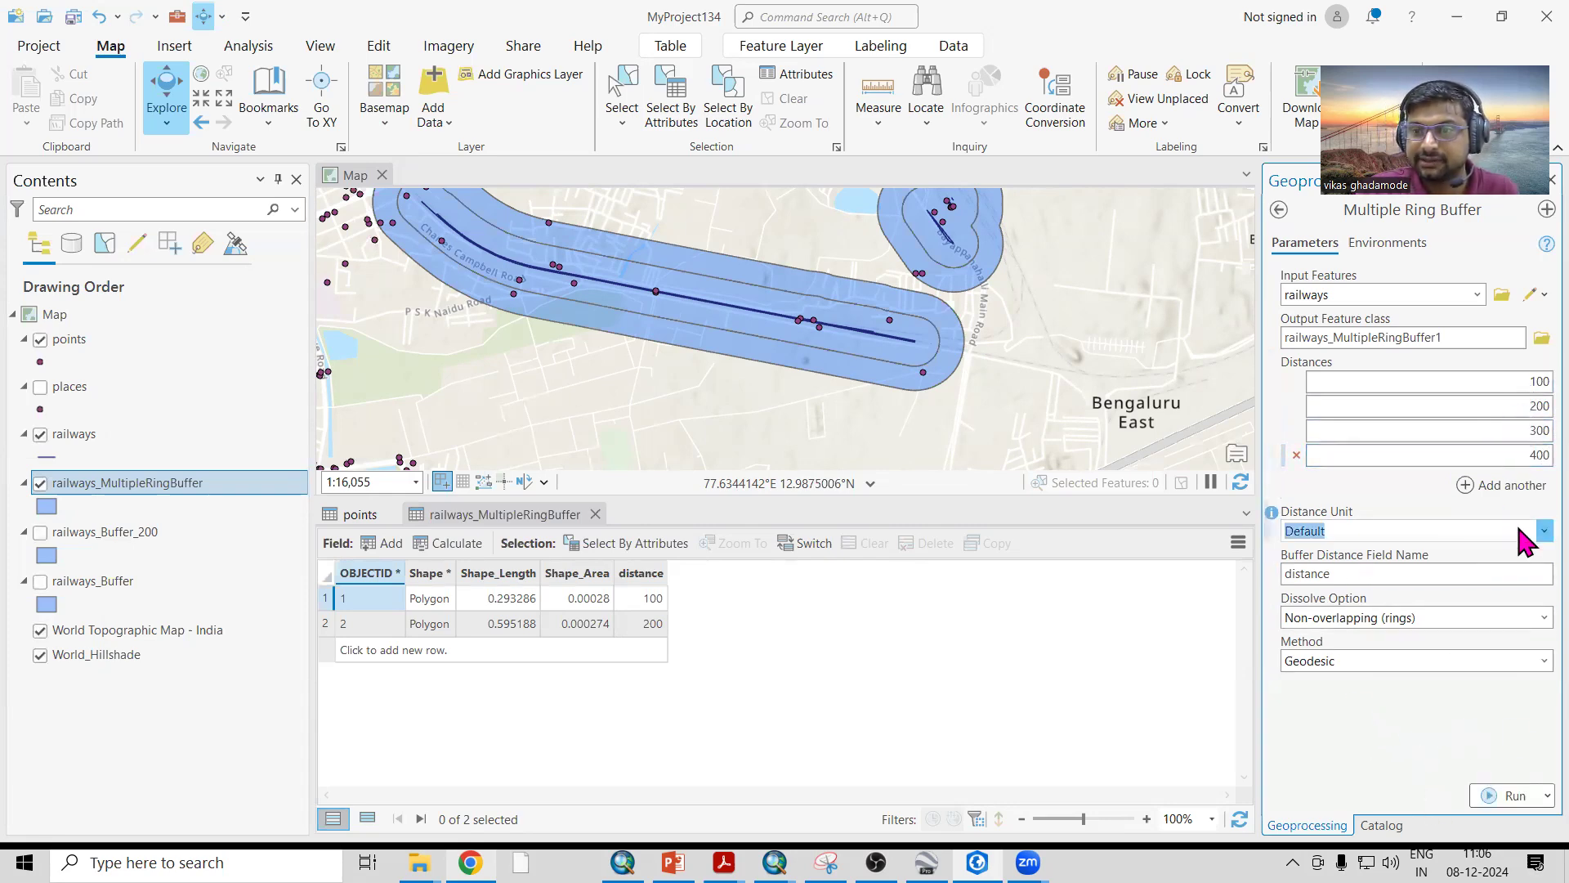
pyautogui.click(1359, 689)
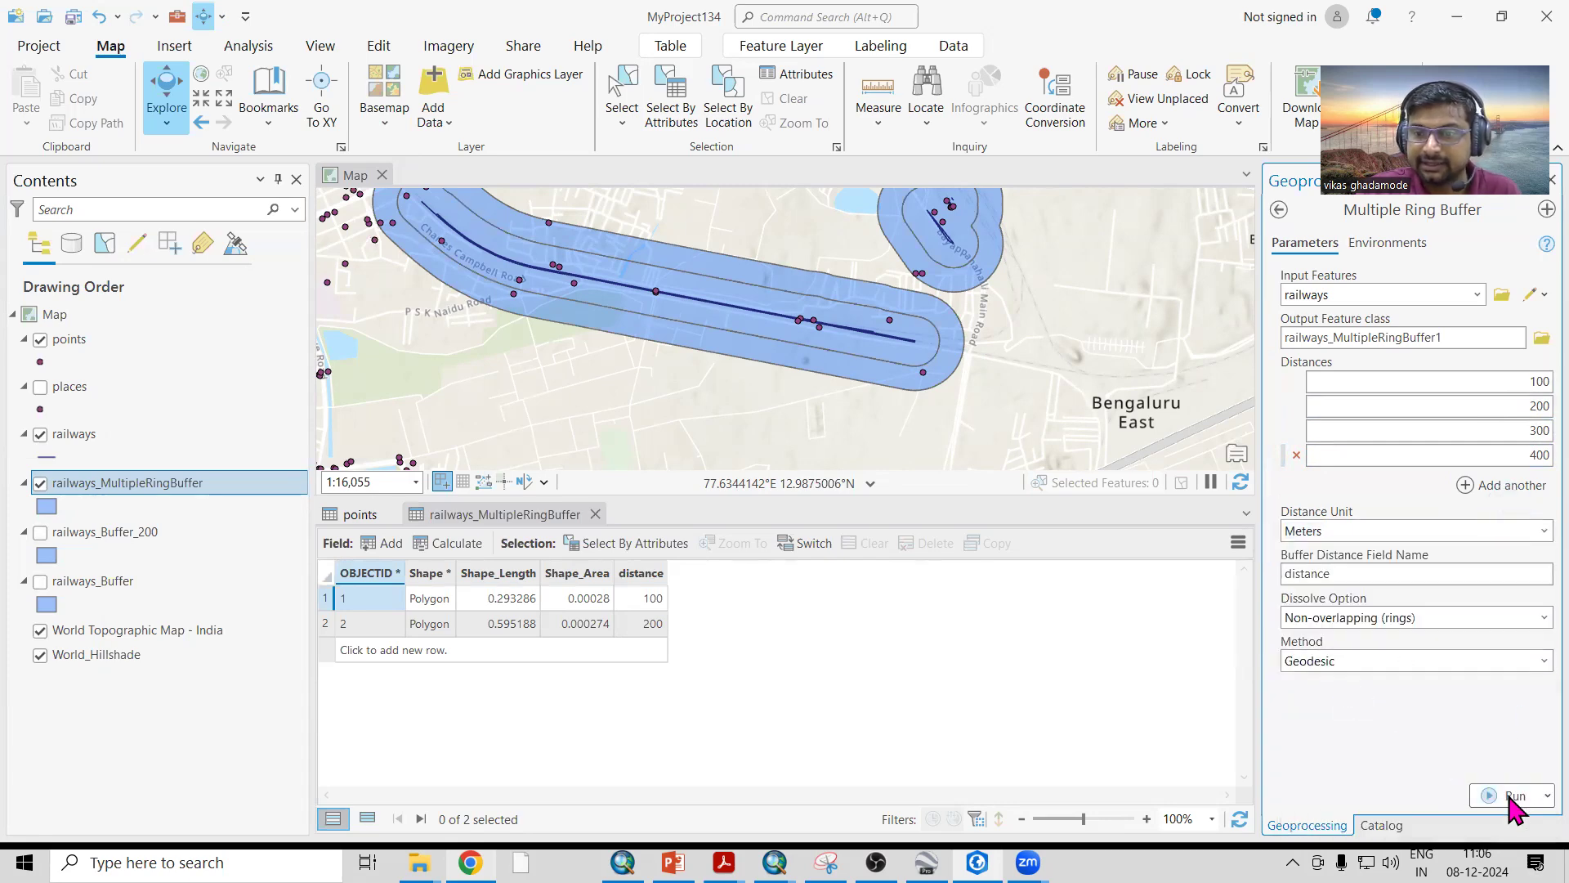
pyautogui.click(1514, 798)
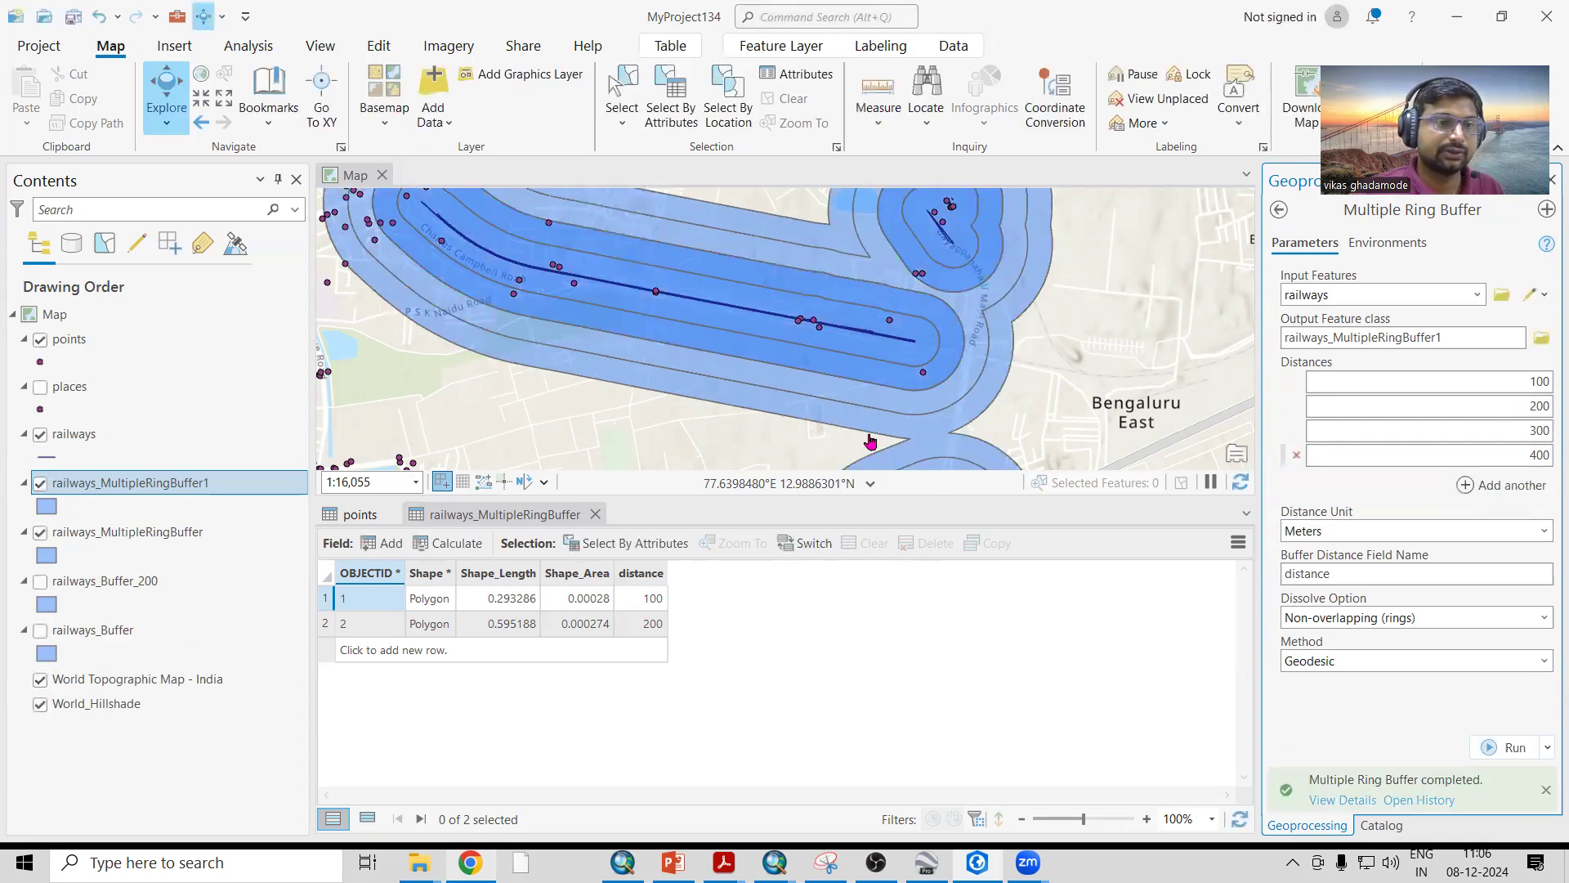
# Hide the two-ring buffer and open railways_MultipleRingBuffer1's attribute table.
pyautogui.click(40, 532)
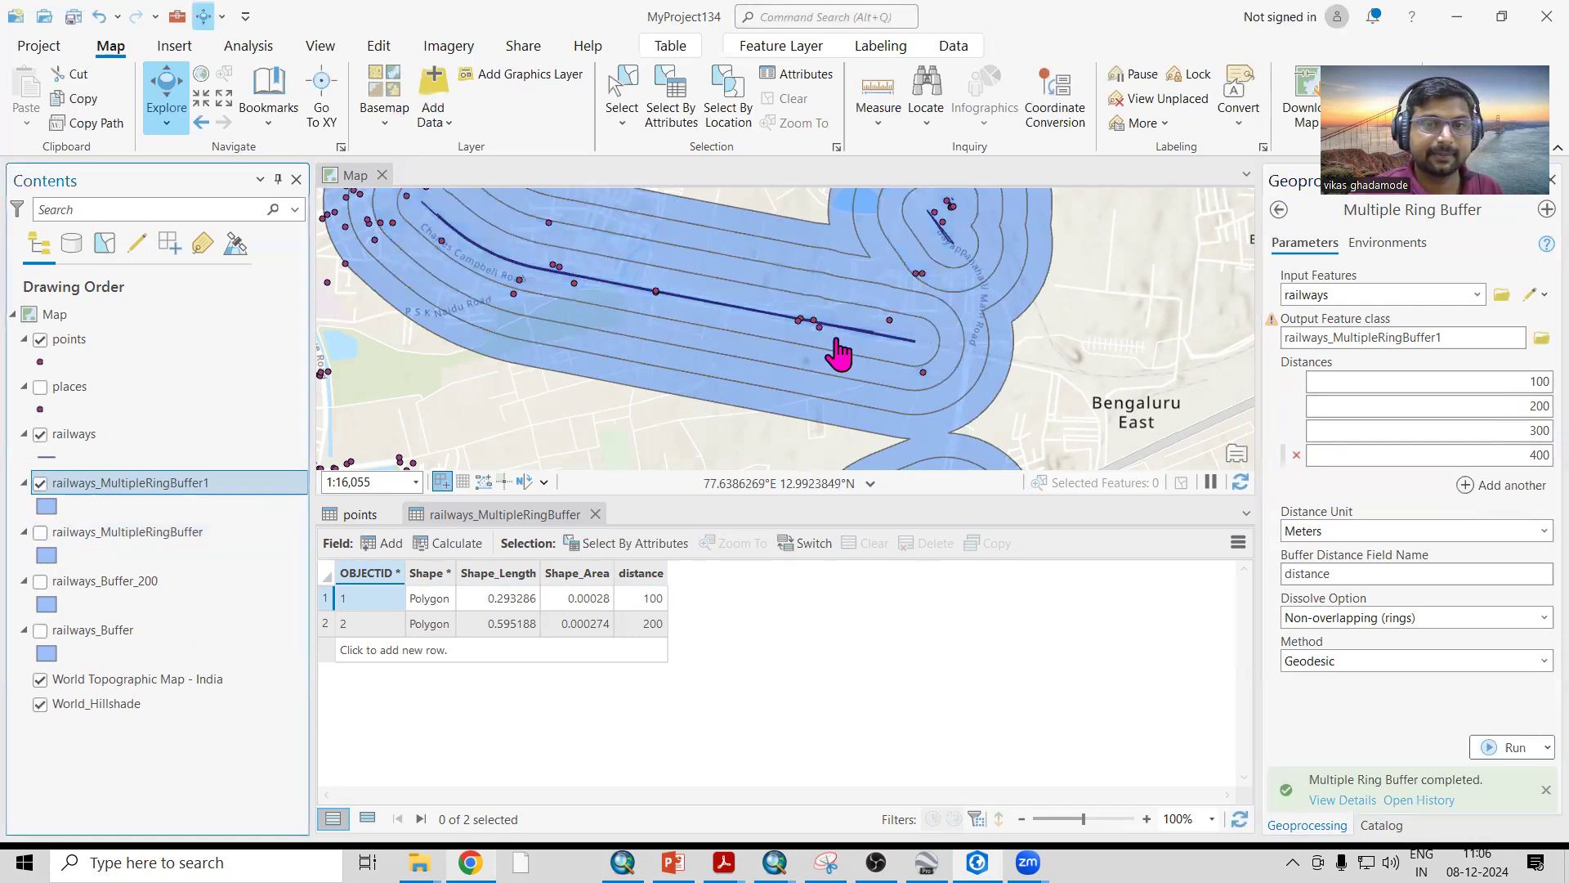
pyautogui.scroll(-3, 830, 363)
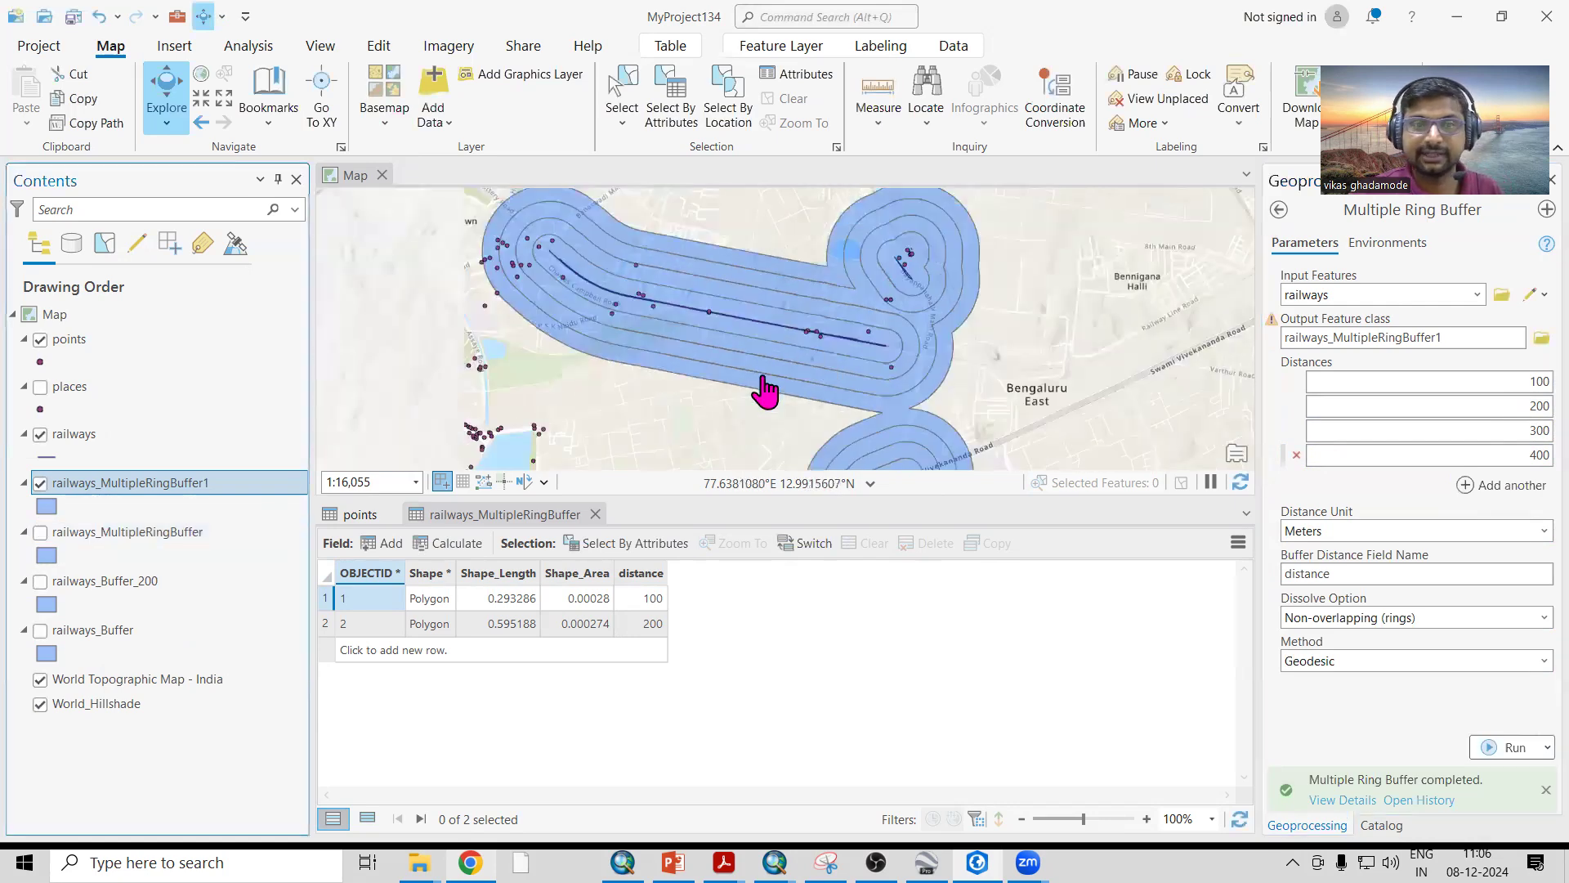
pyautogui.rightClick(131, 488)
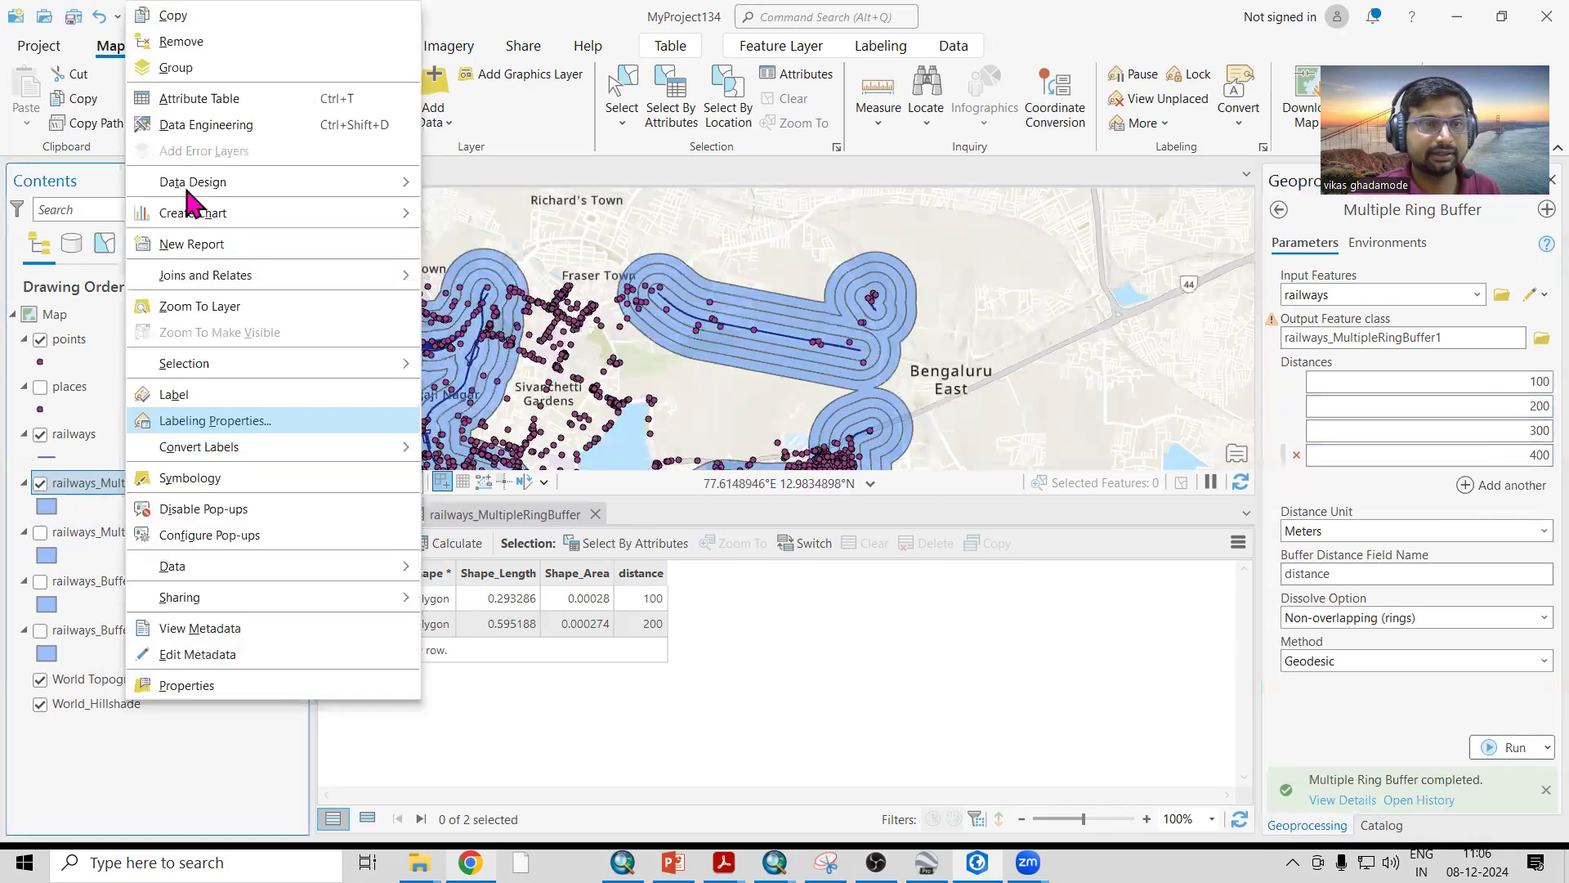
pyautogui.click(198, 100)
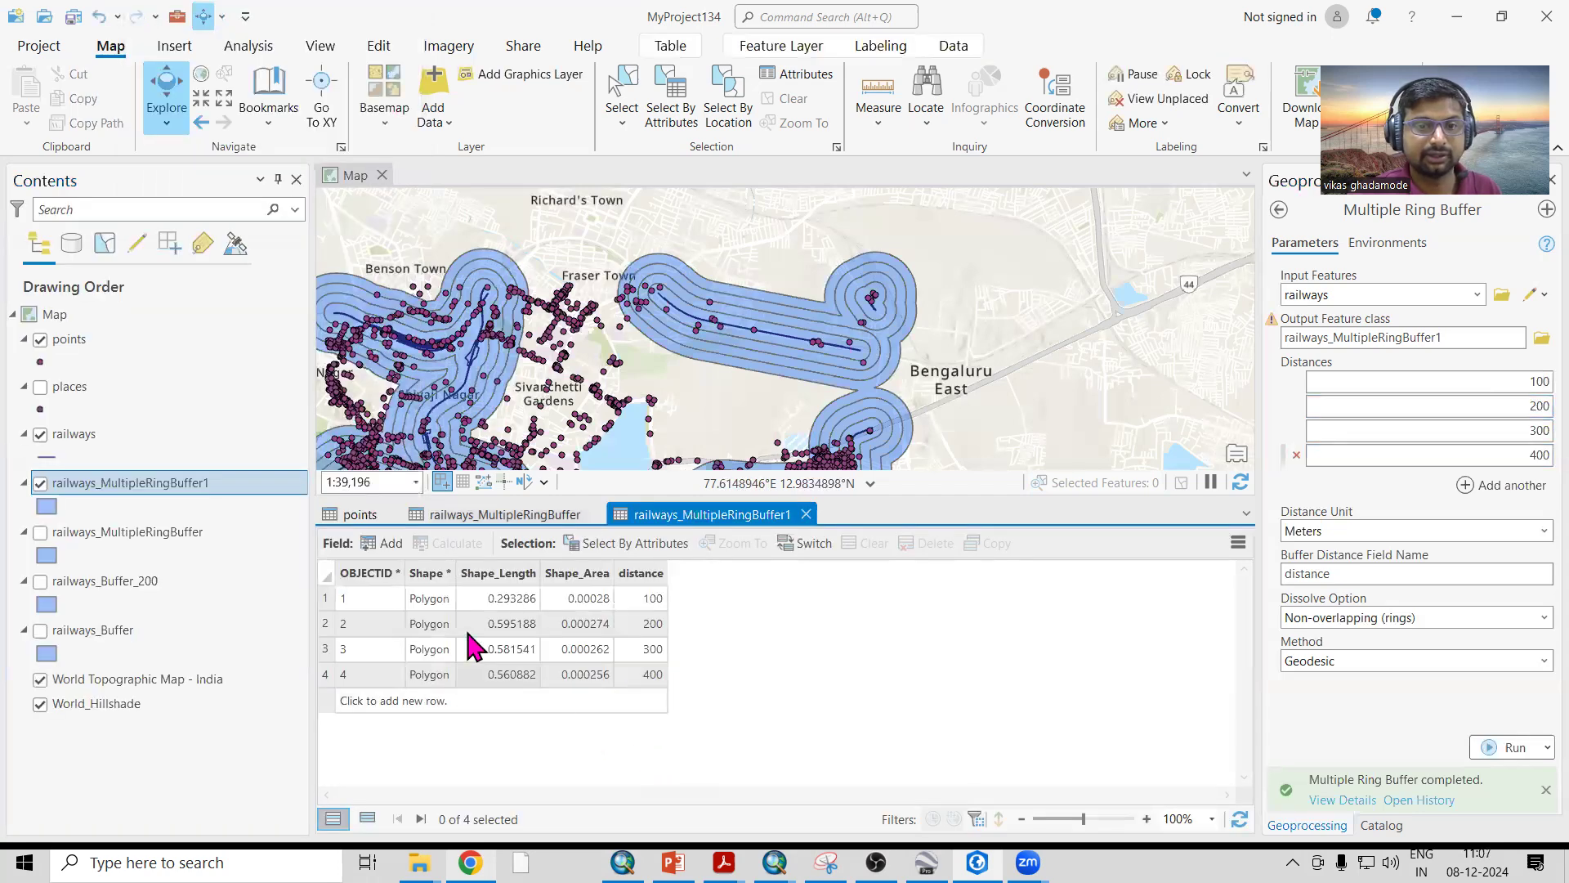
# Select each ring row in turn: 100, 200, 300 and 400 m.
pyautogui.click(325, 599)
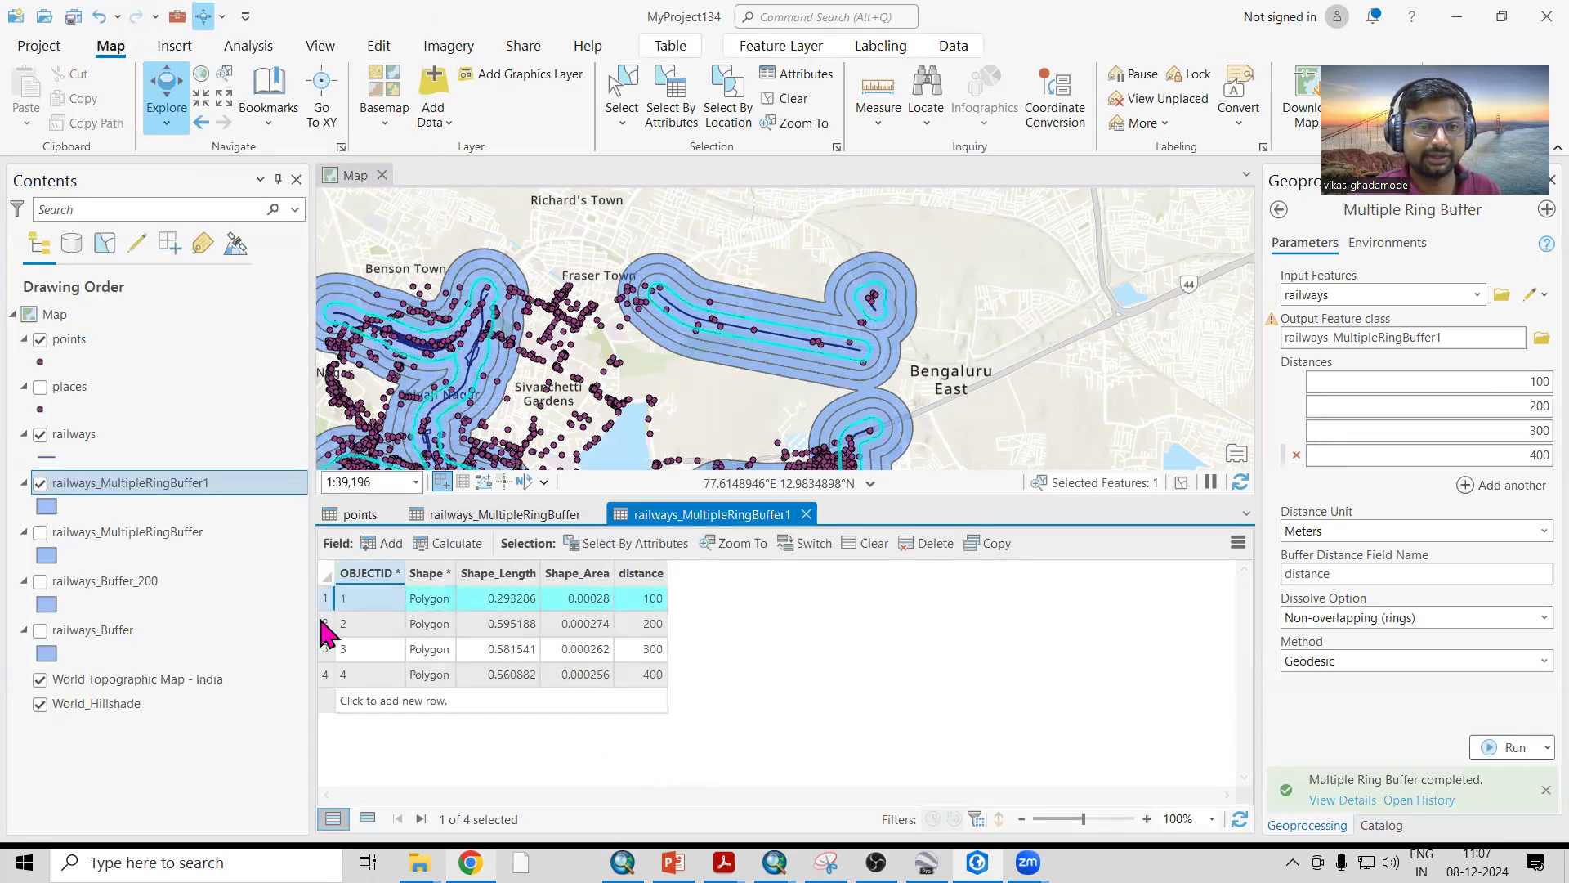
pyautogui.click(326, 624)
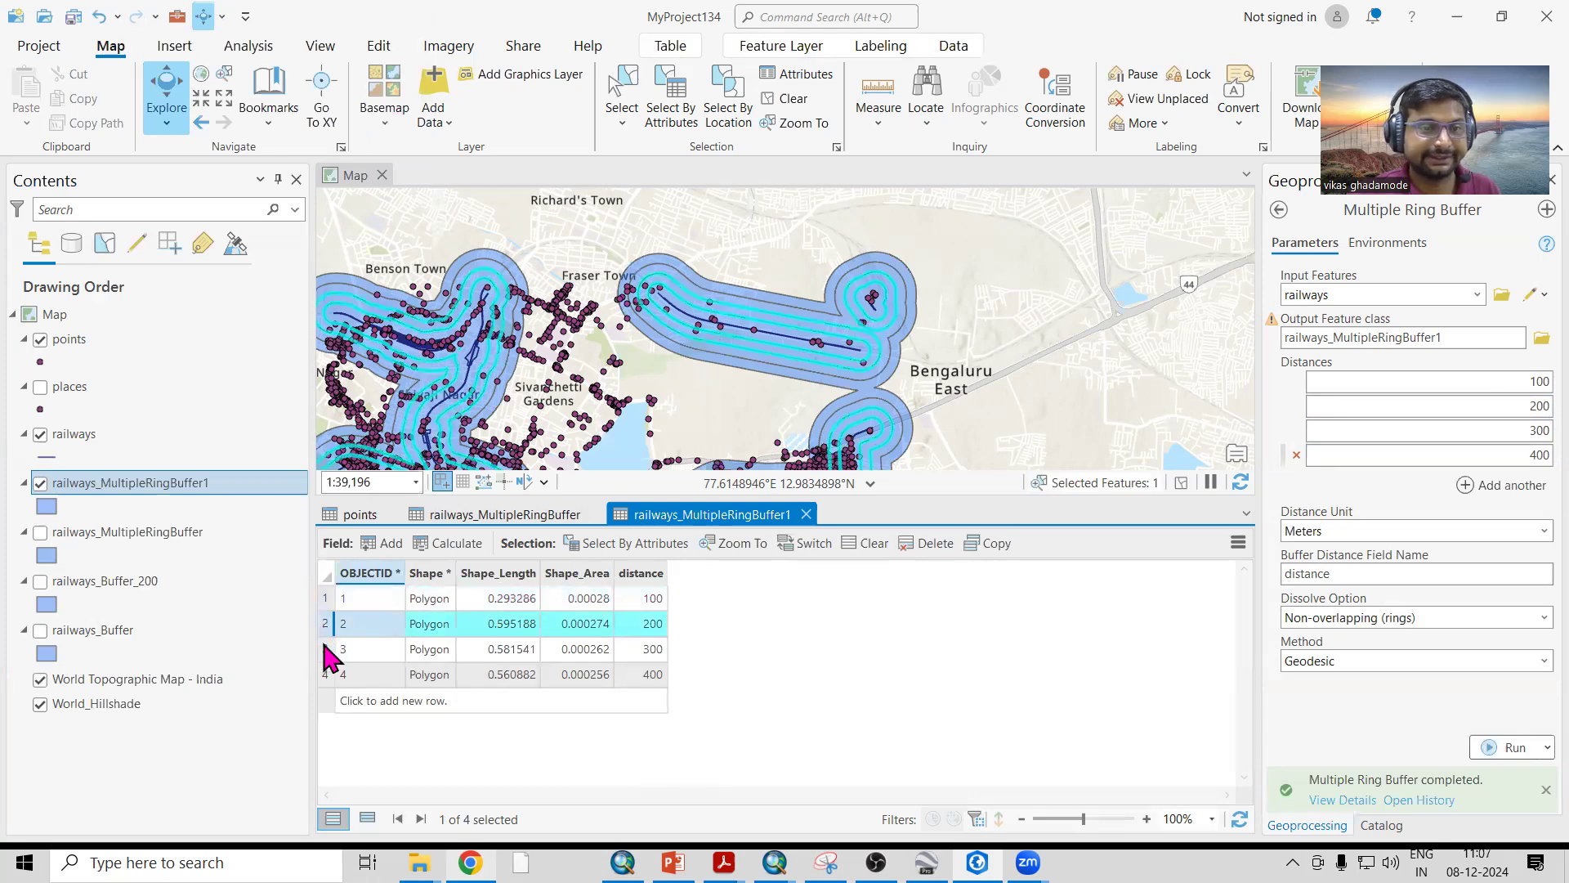
pyautogui.click(327, 650)
pyautogui.click(327, 673)
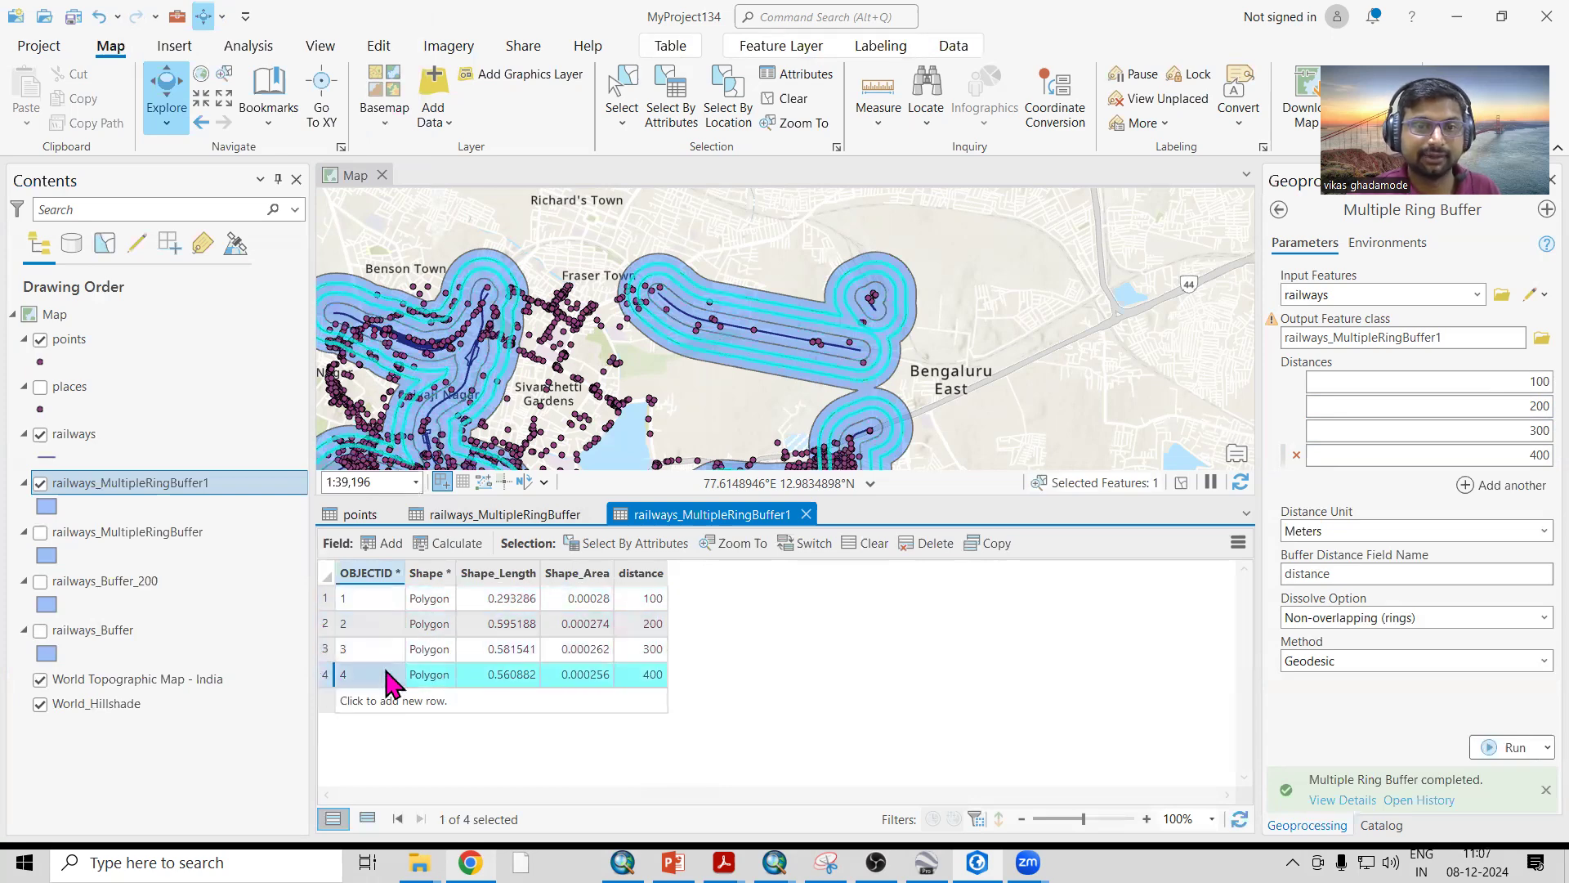
# Style railways_MultipleRingBuffer1 with Graduated Colors on Shape_Length, then clear the ring selection.
pyautogui.rightClick(182, 483)
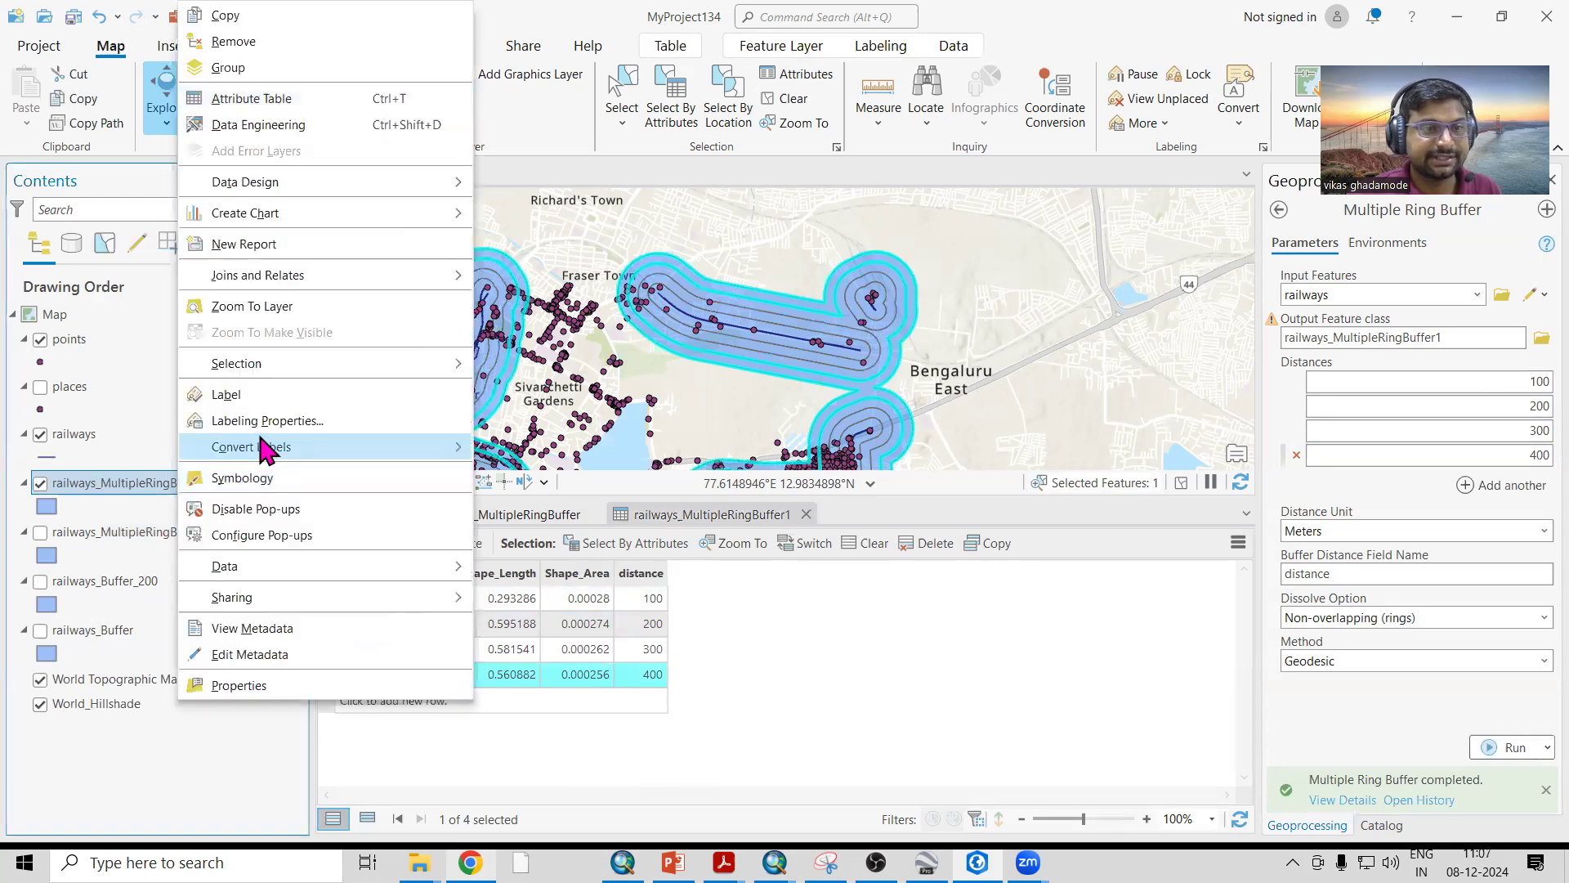
pyautogui.click(245, 478)
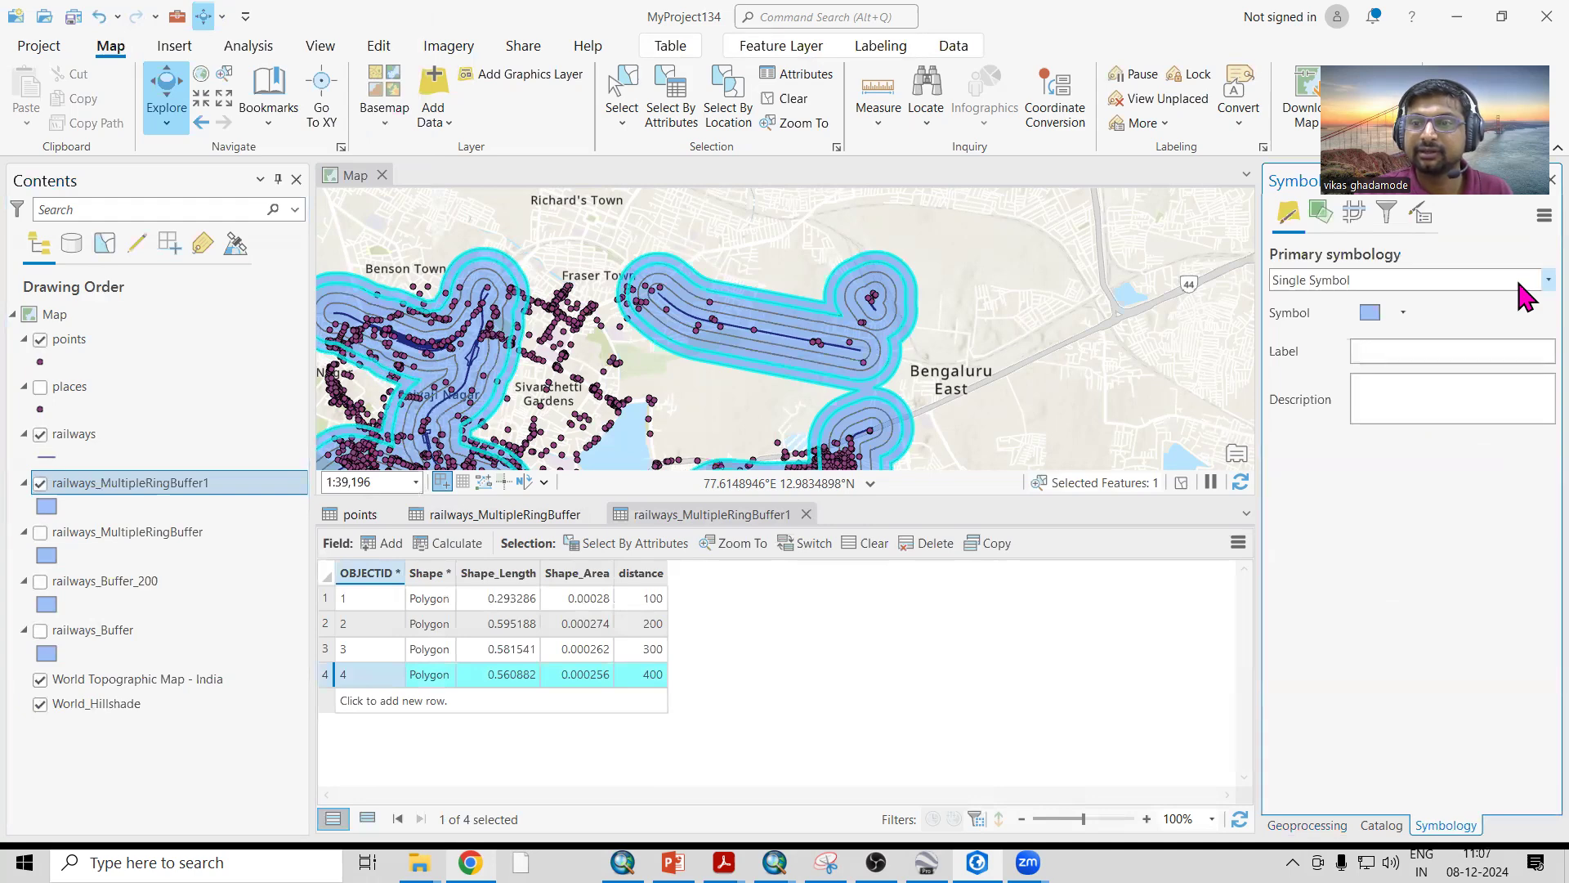
pyautogui.click(1520, 286)
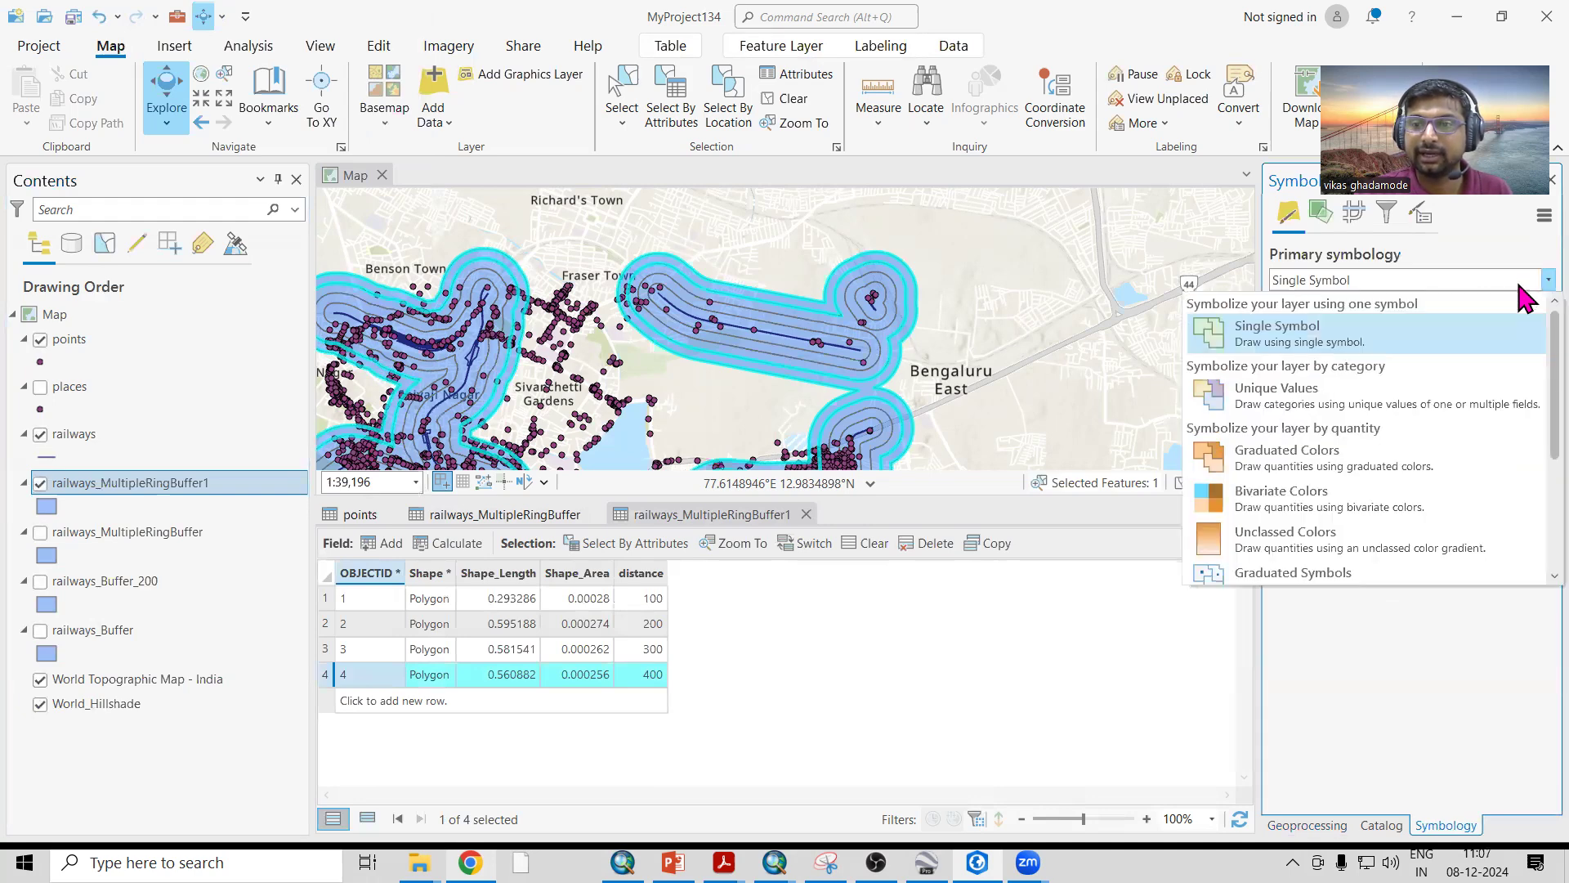
pyautogui.click(1400, 472)
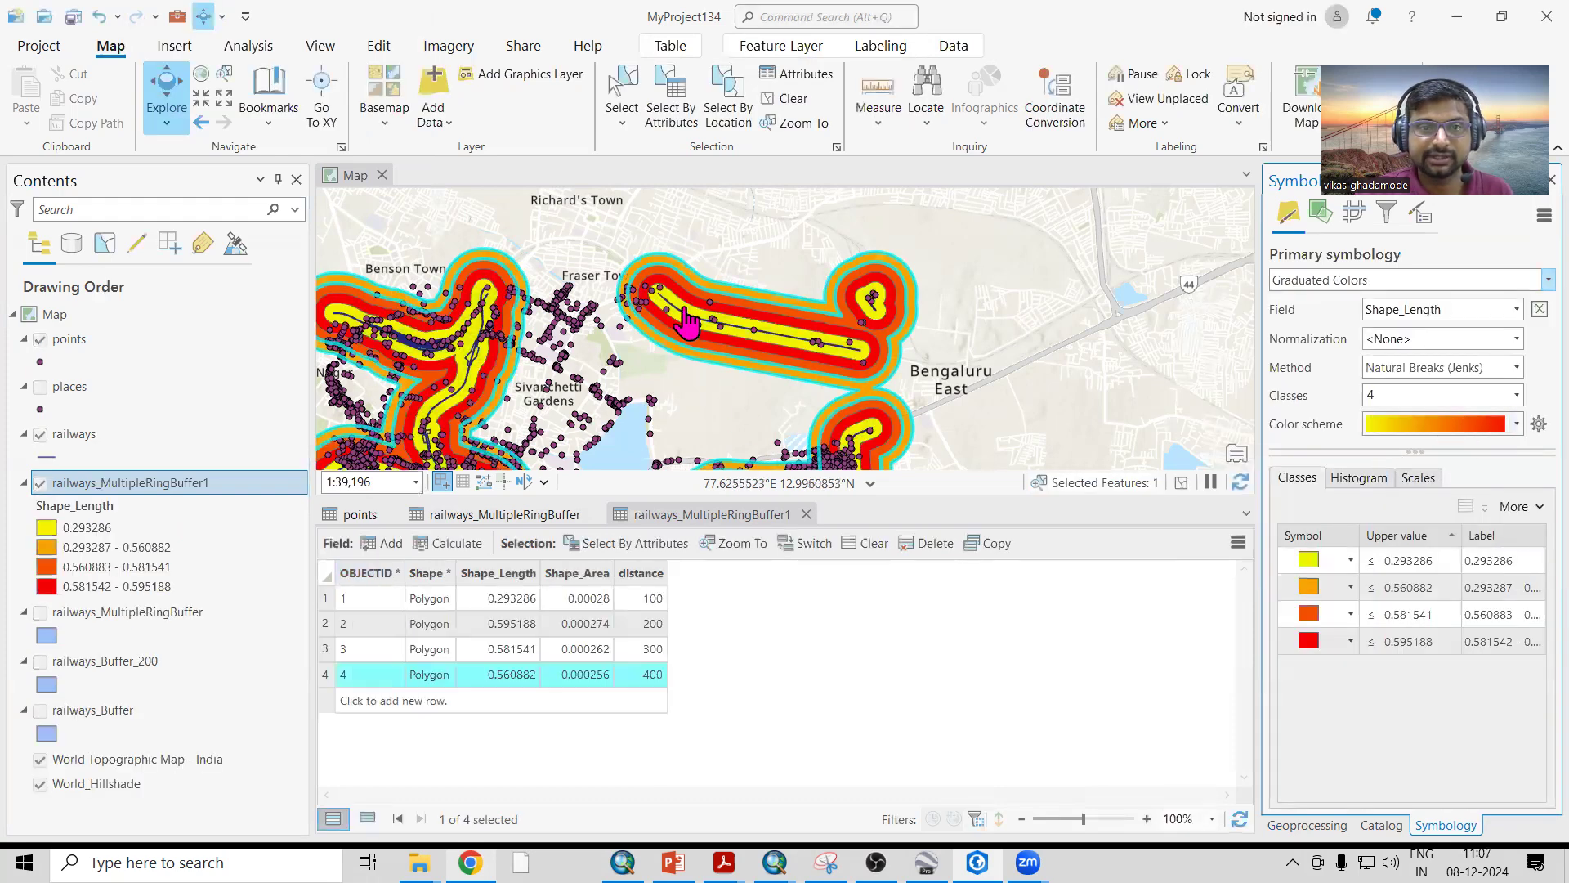
pyautogui.click(871, 543)
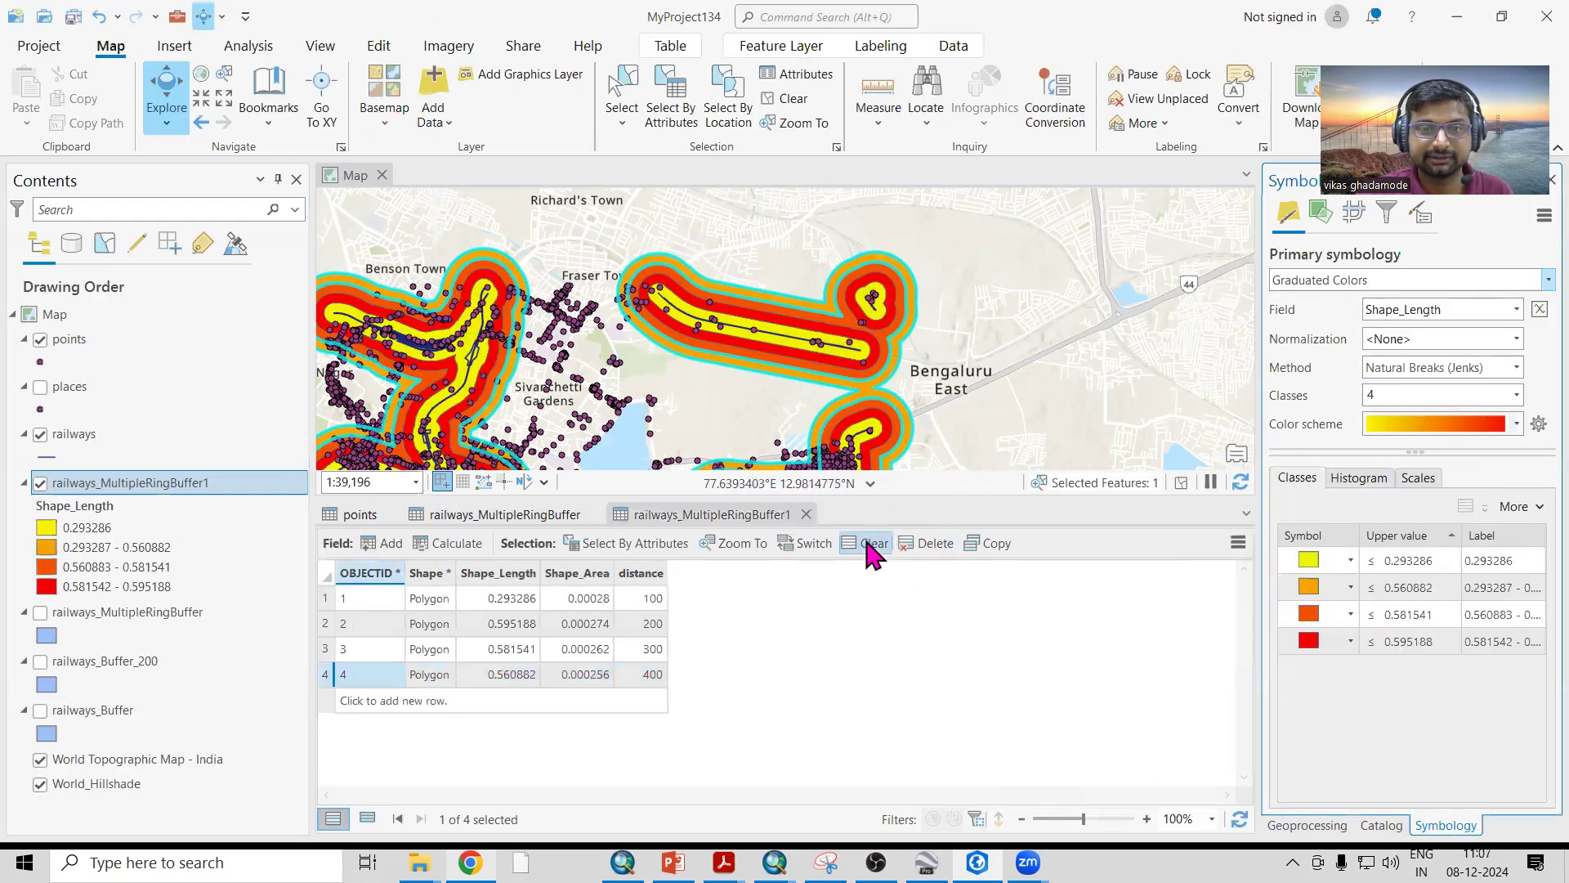
pyautogui.scroll(3, 718, 327)
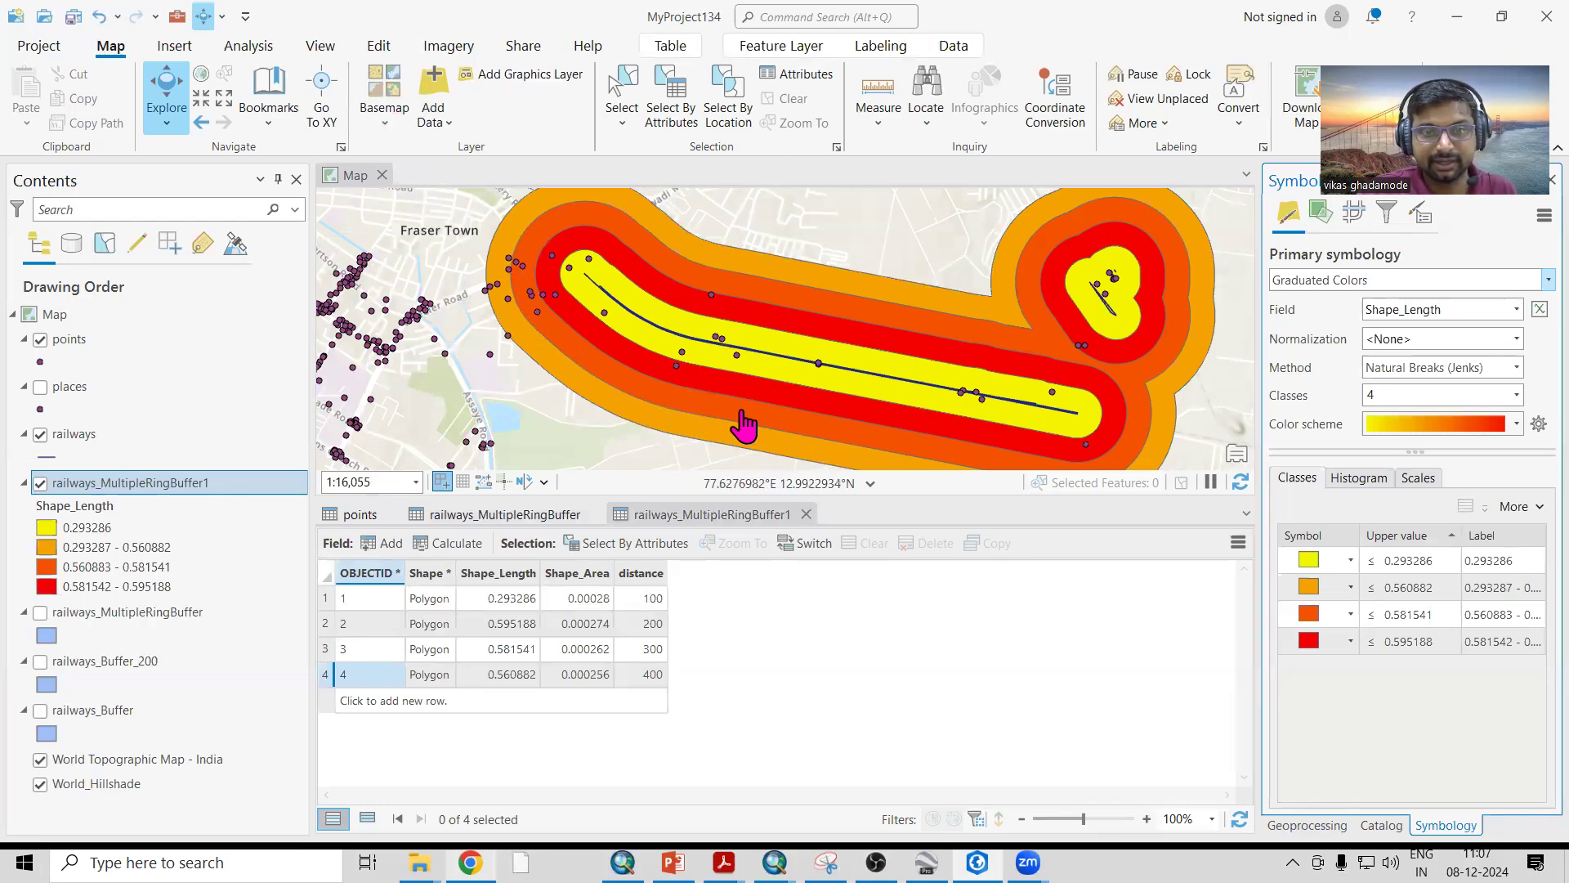
# Select the 300 m ring, record 3, in the buffer attribute table.
pyautogui.scroll(-4, 875, 322)
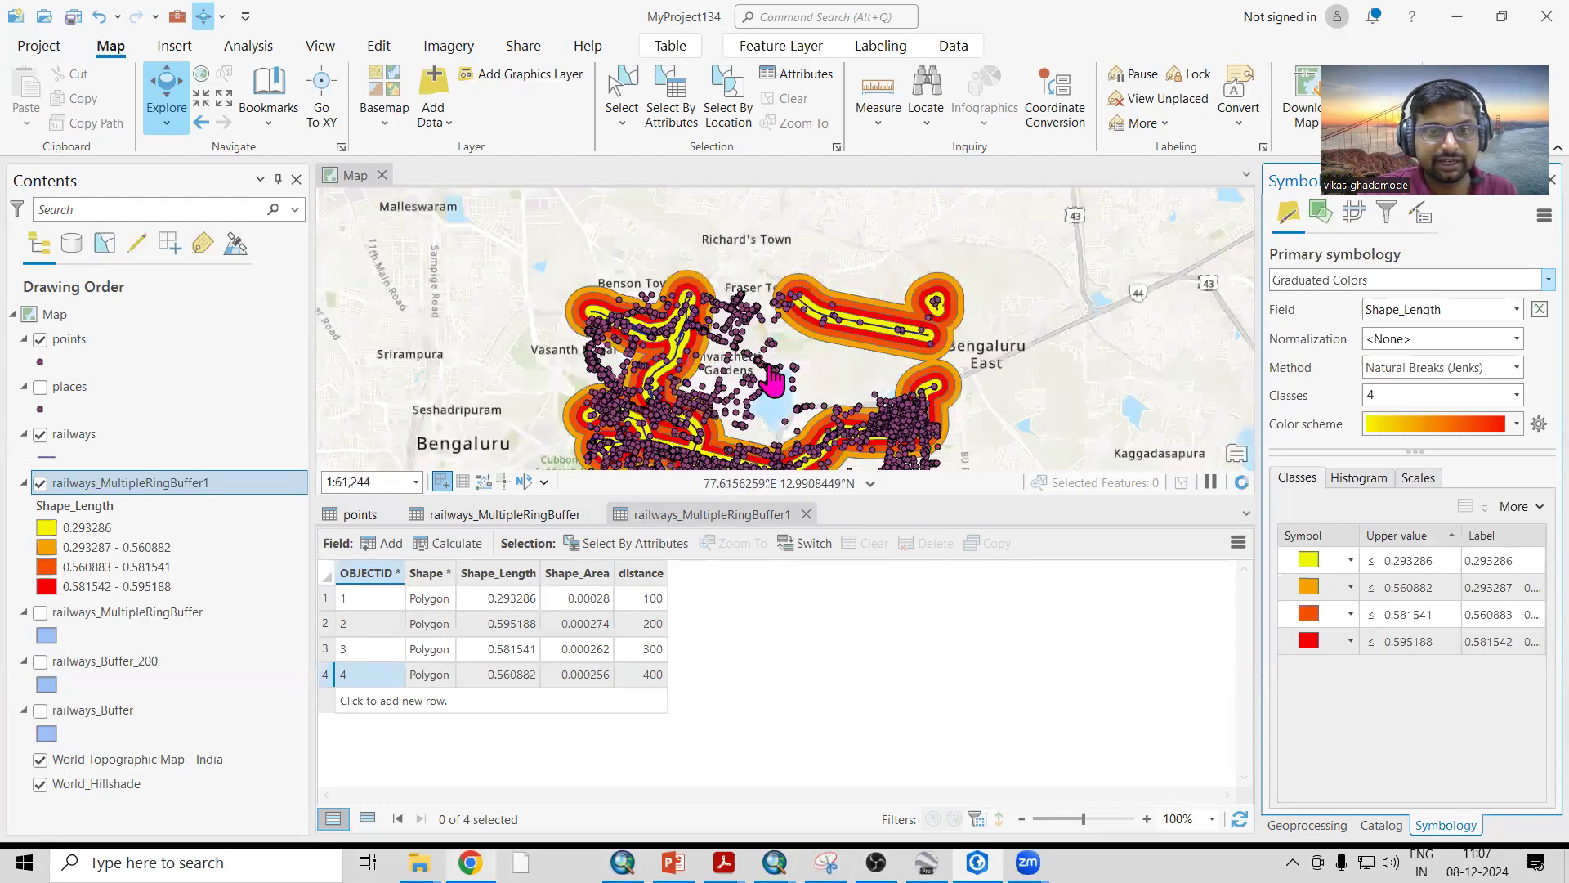
pyautogui.scroll(3, 650, 394)
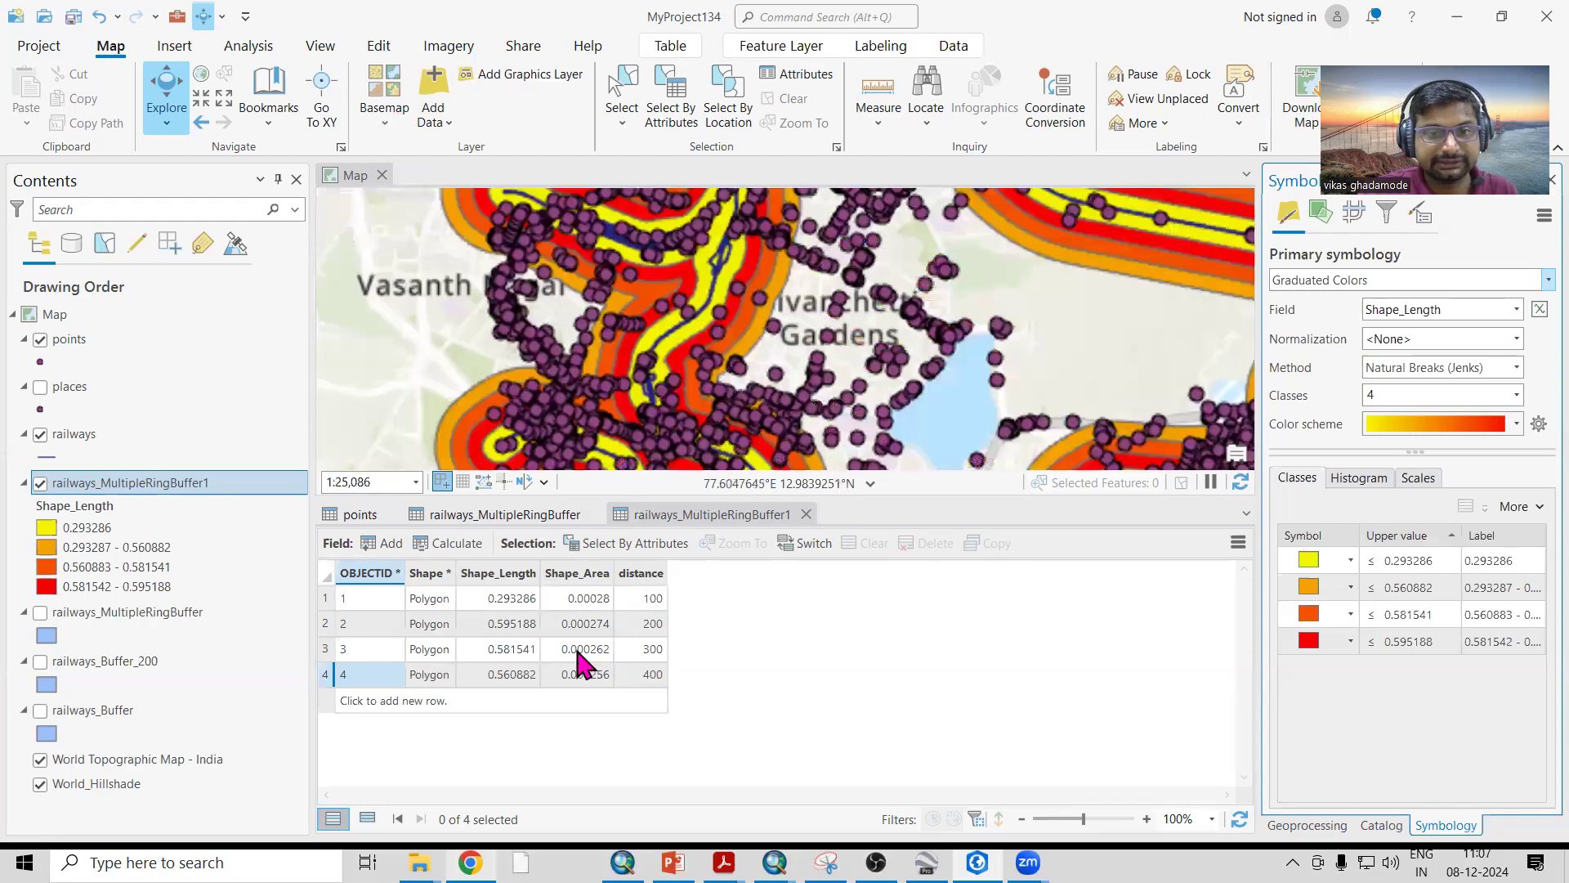
pyautogui.click(325, 649)
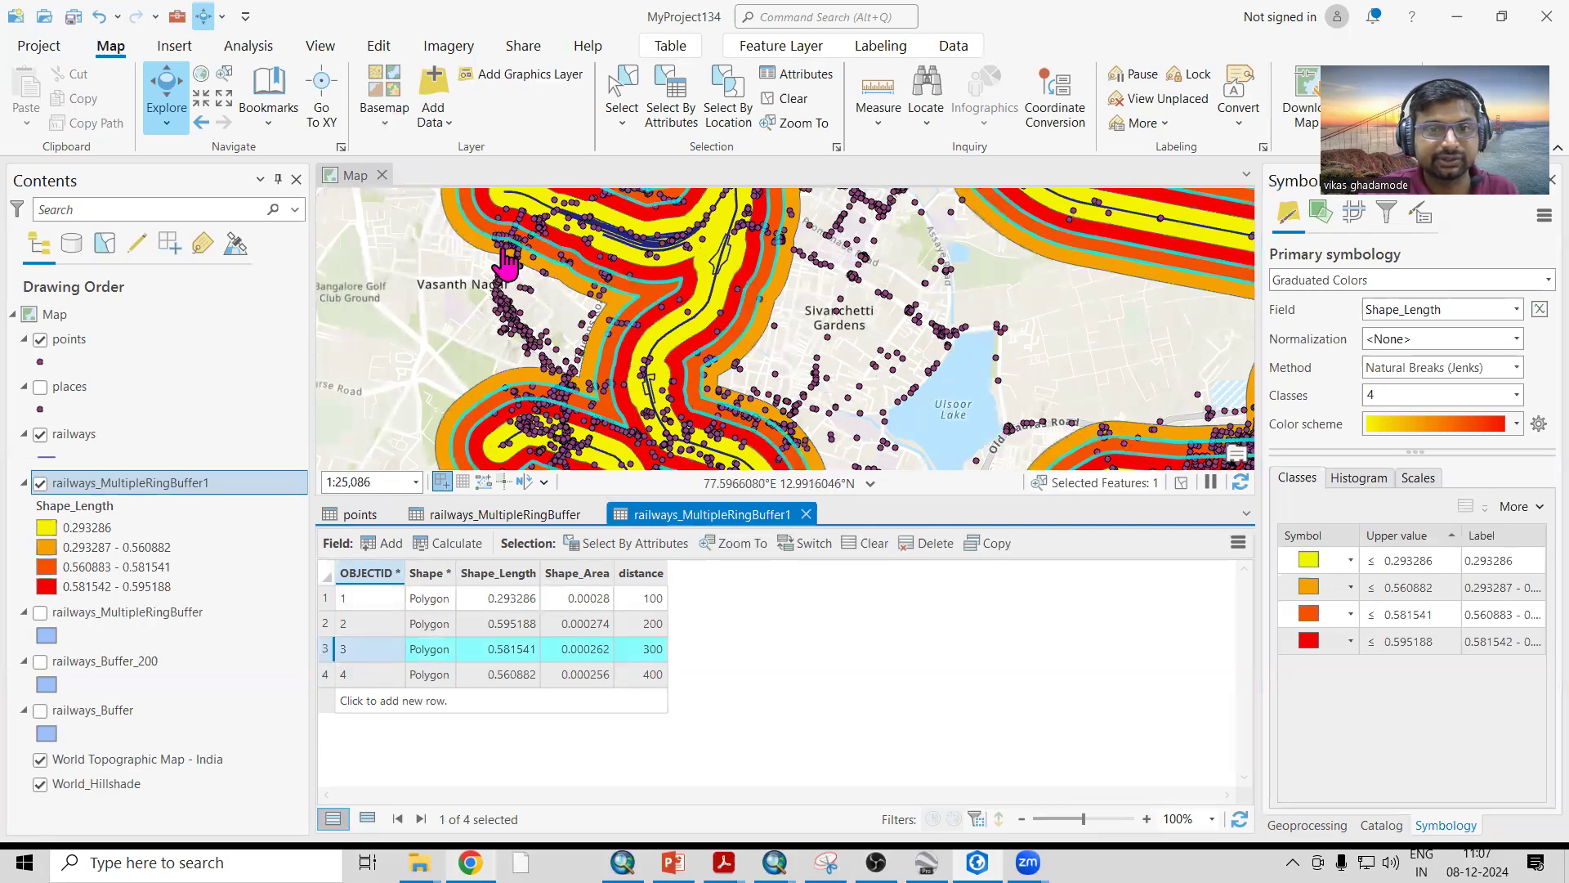
pyautogui.scroll(-3, 621, 339)
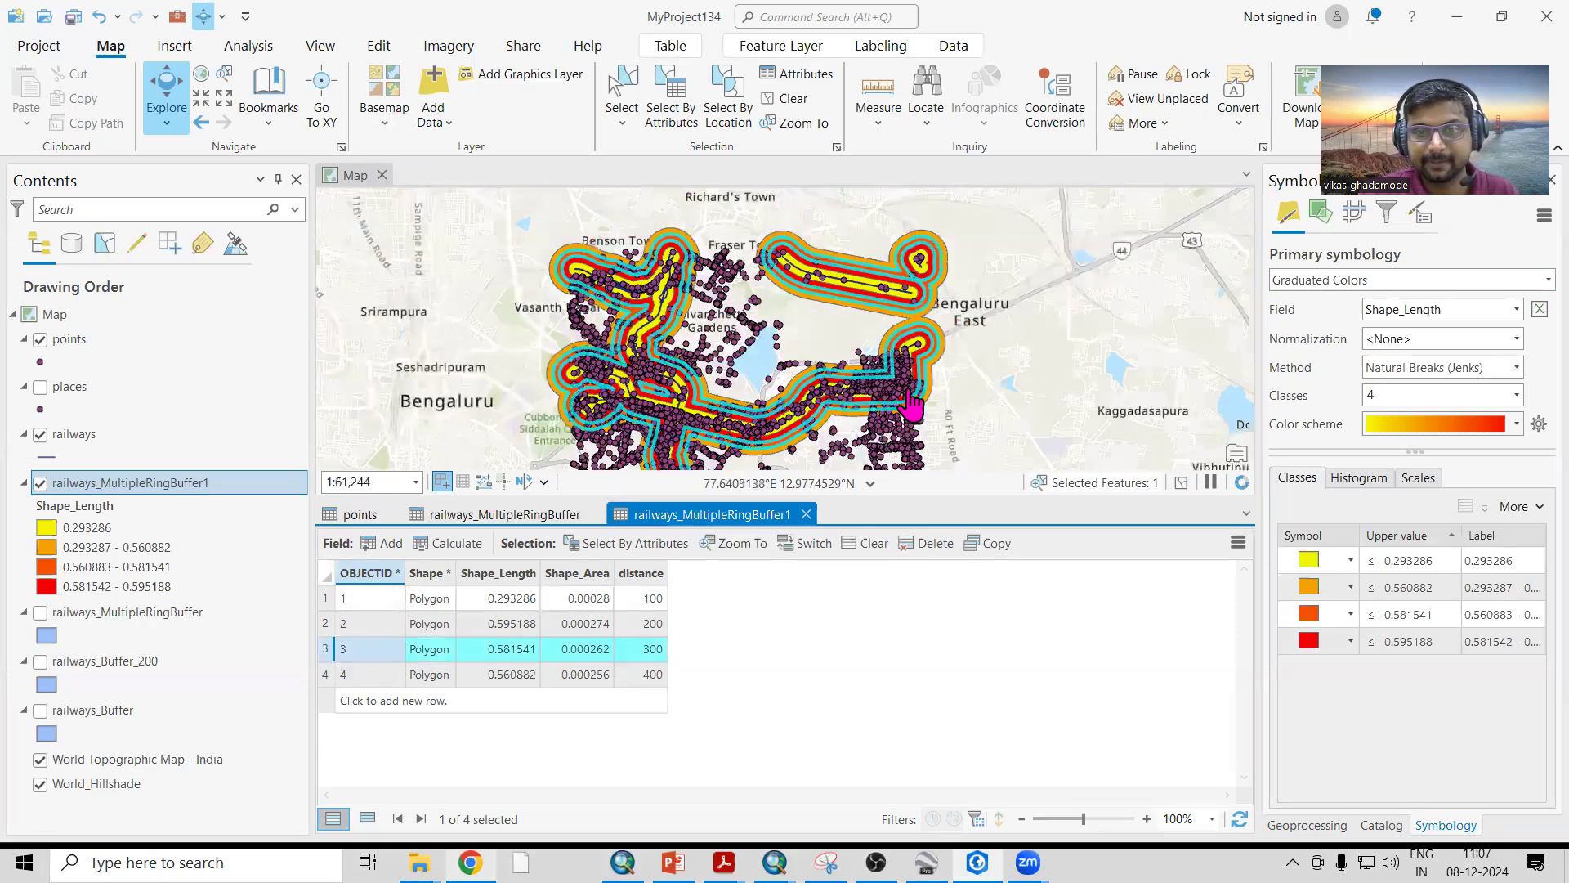
pyautogui.scroll(3, 954, 322)
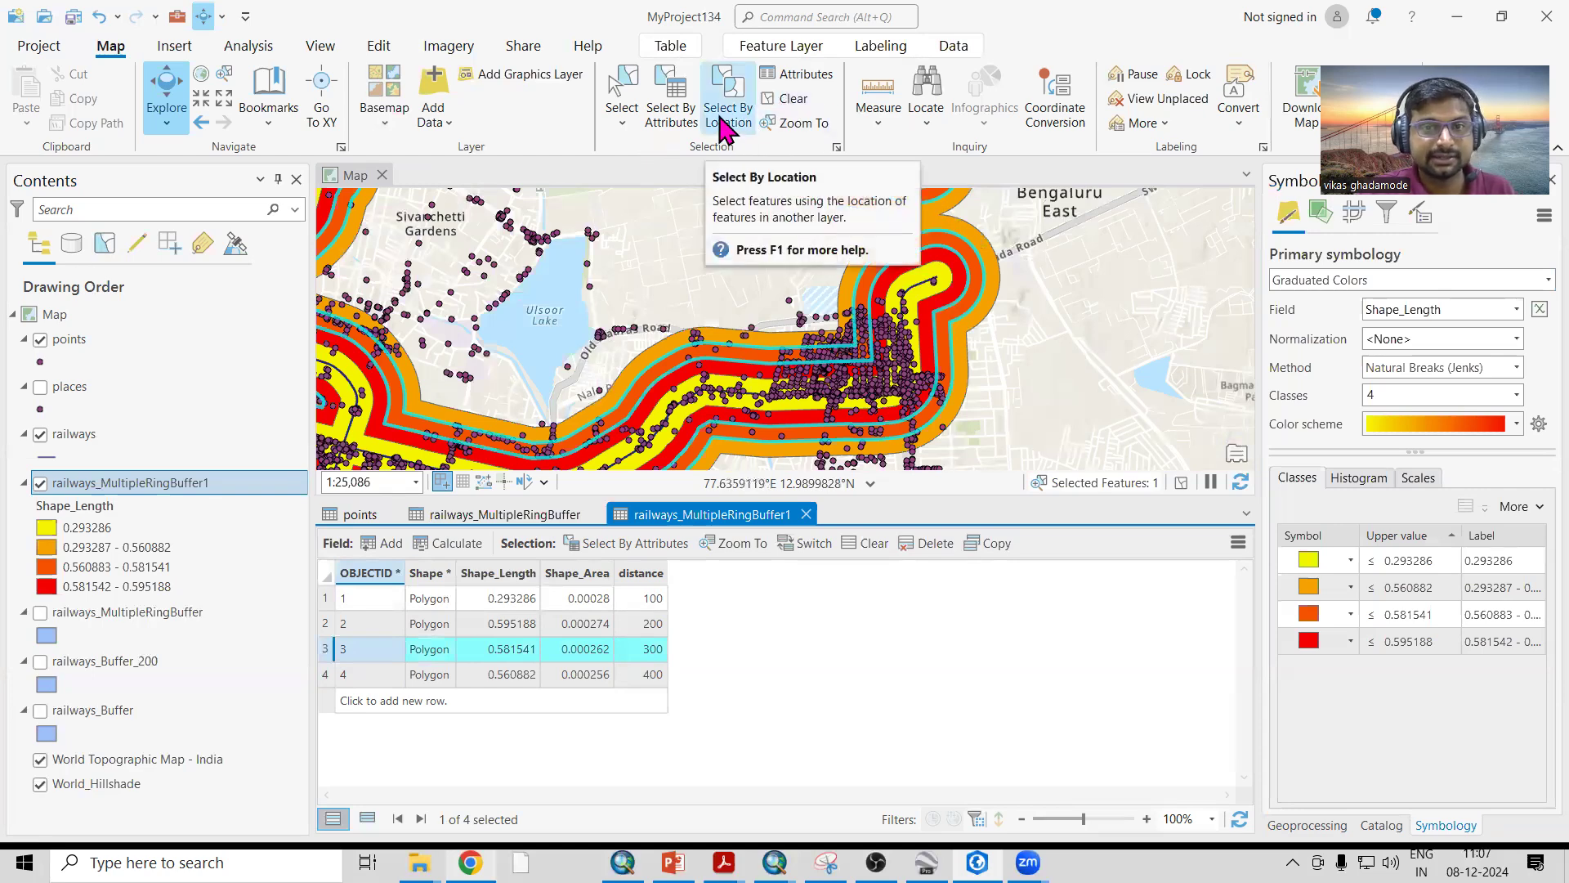
pyautogui.click(721, 122)
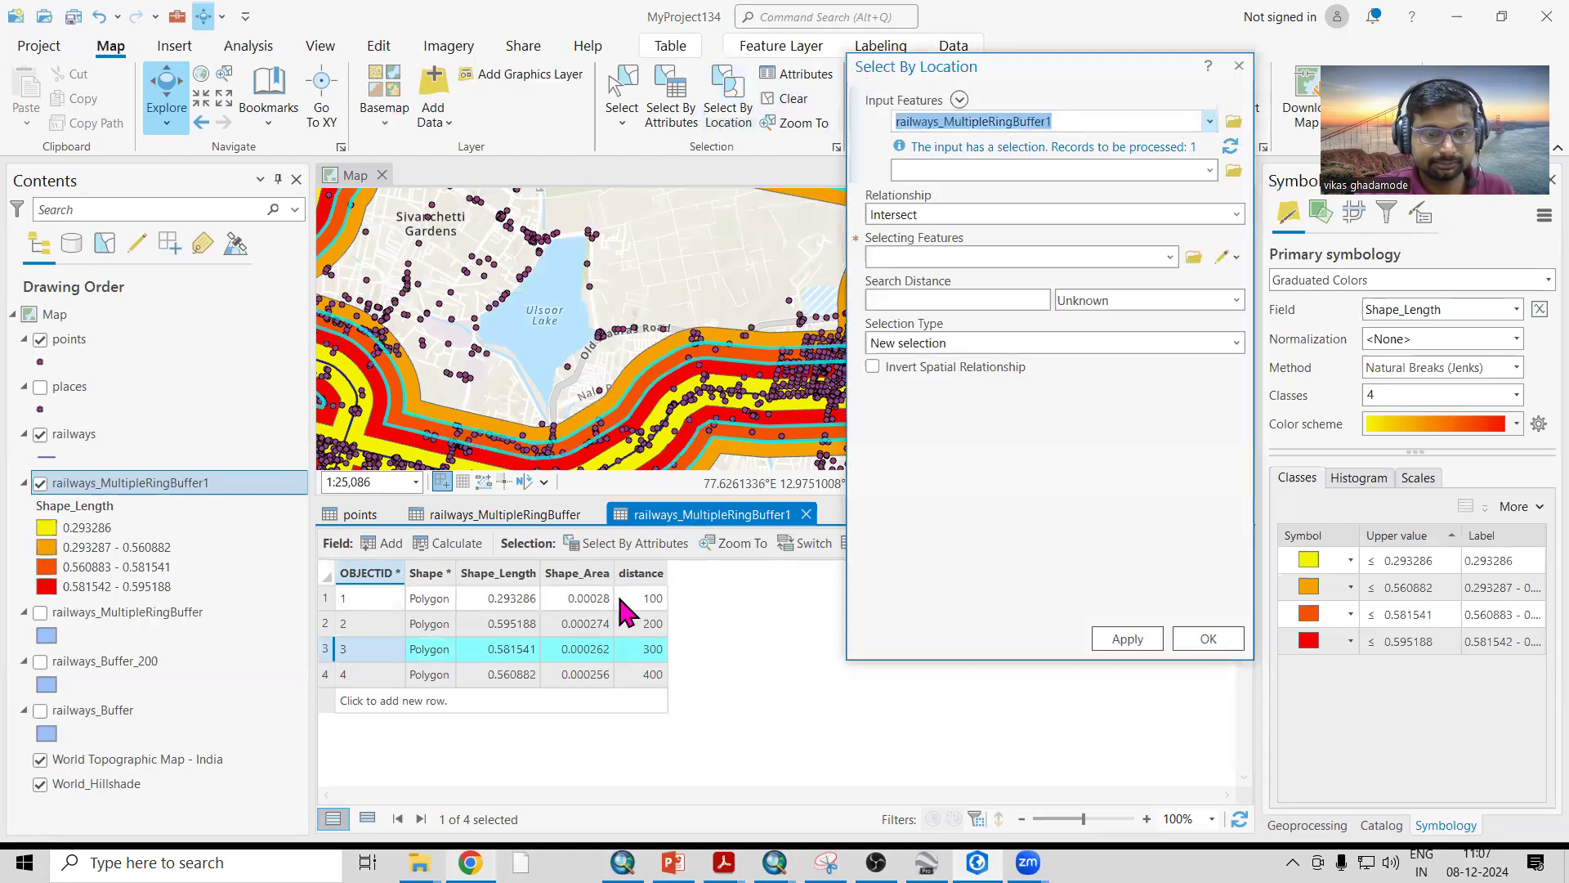
# Review all records in the points attribute table.
pyautogui.click(360, 516)
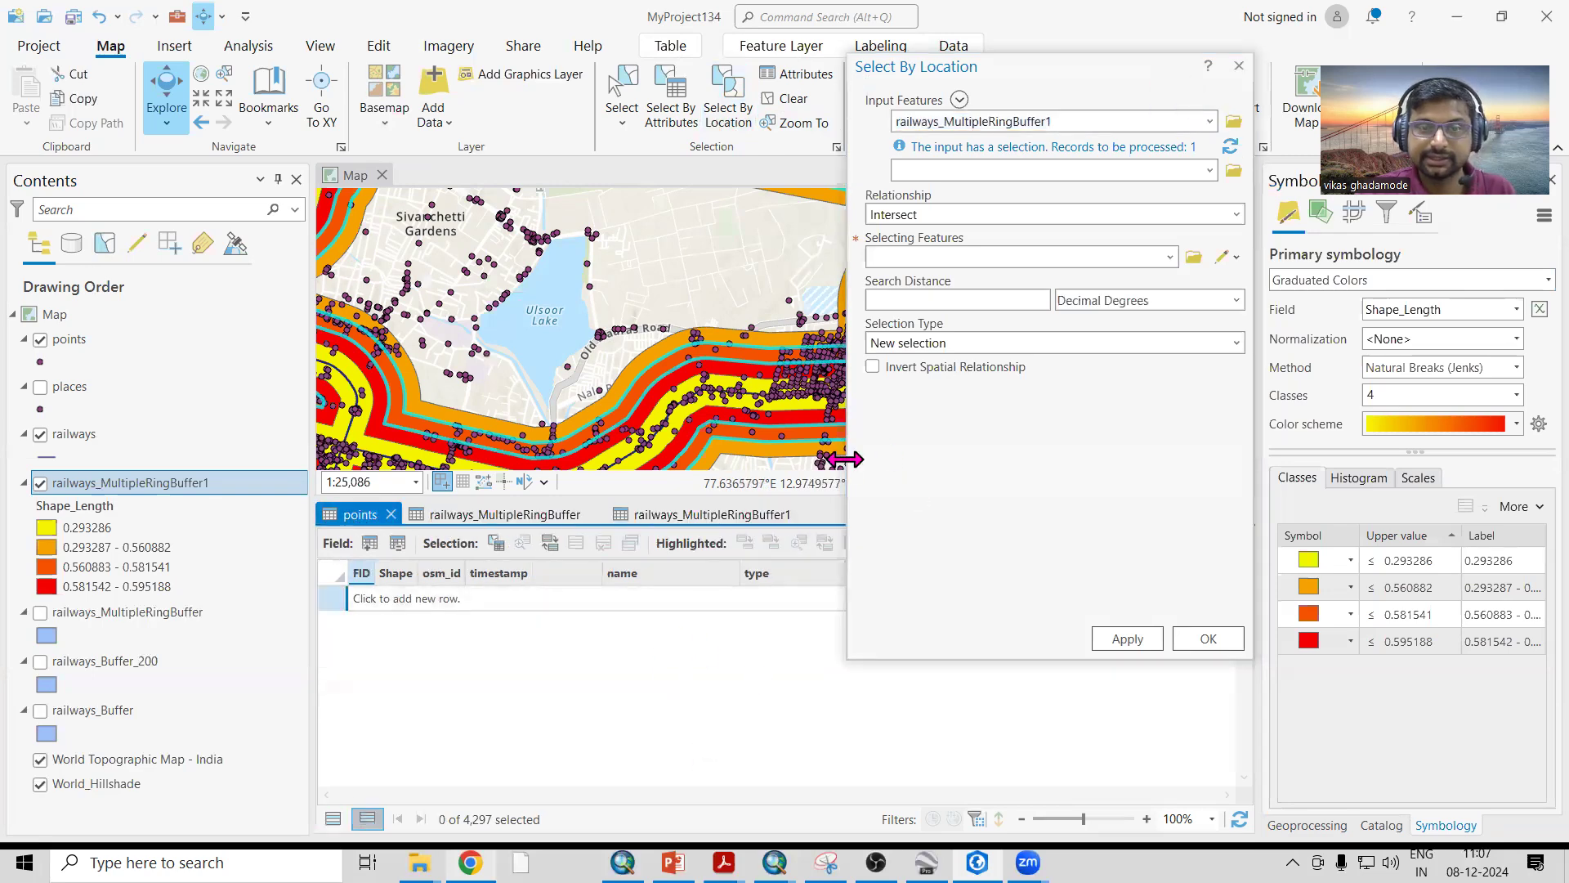
pyautogui.click(332, 818)
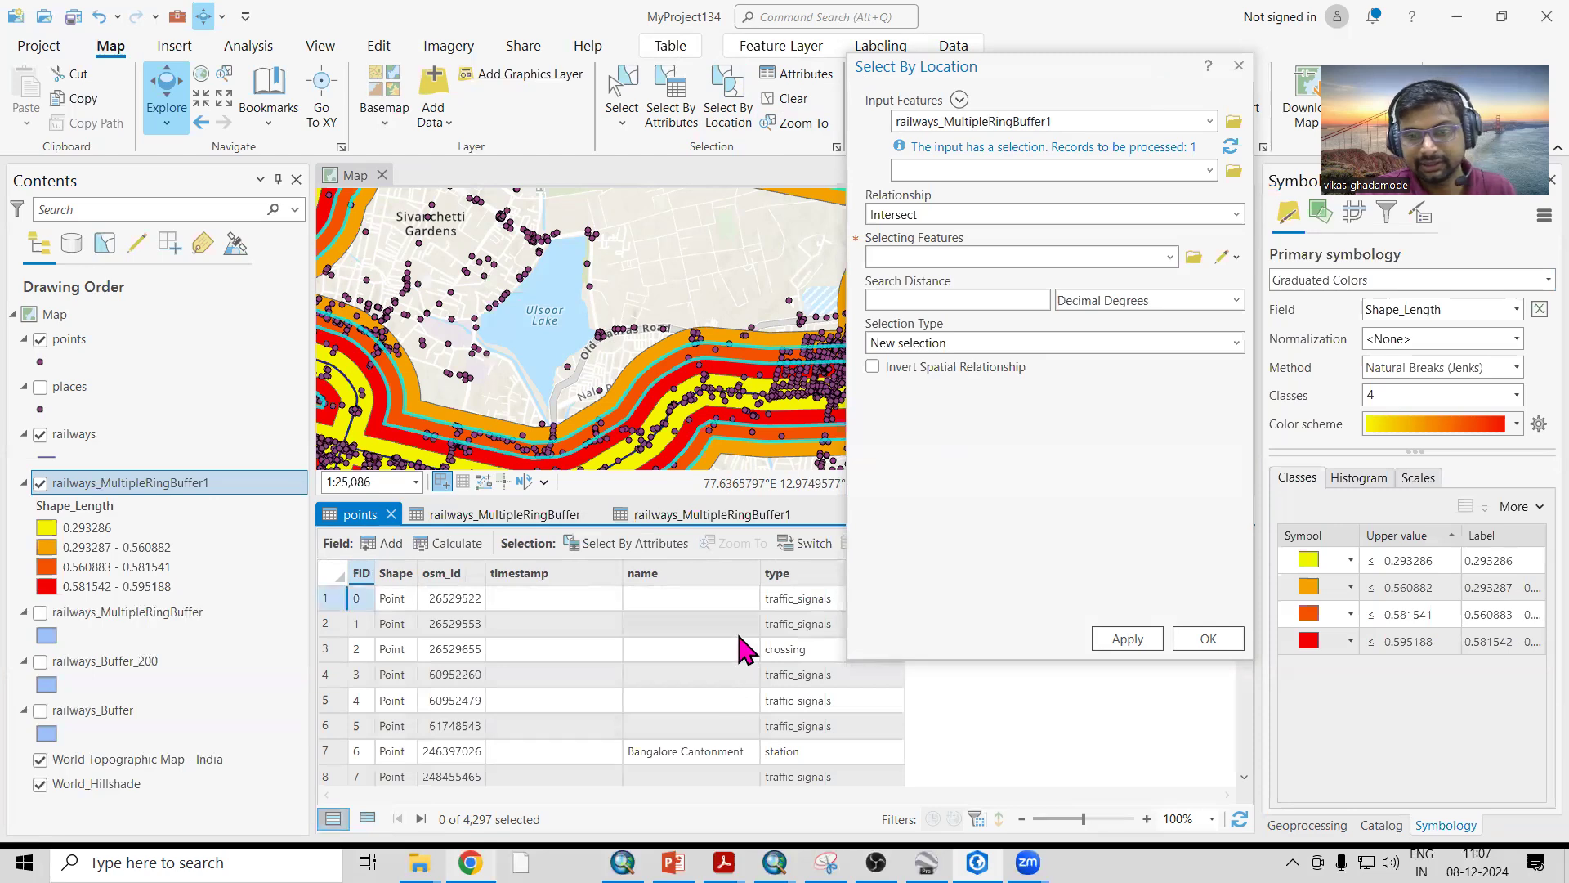
pyautogui.scroll(-20, 738, 633)
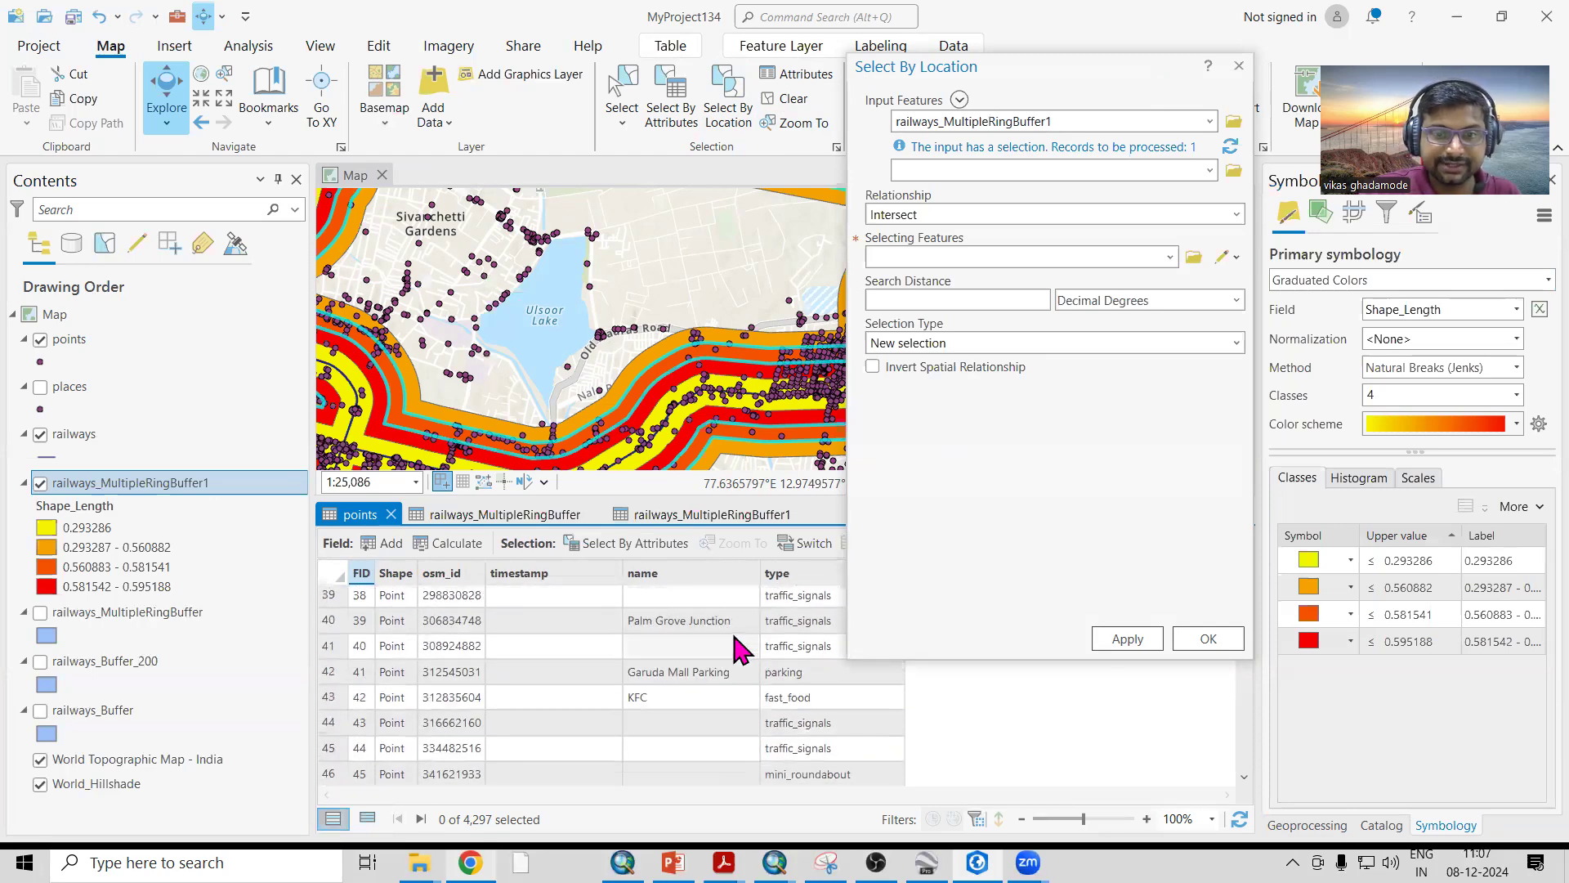
pyautogui.scroll(-7, 731, 658)
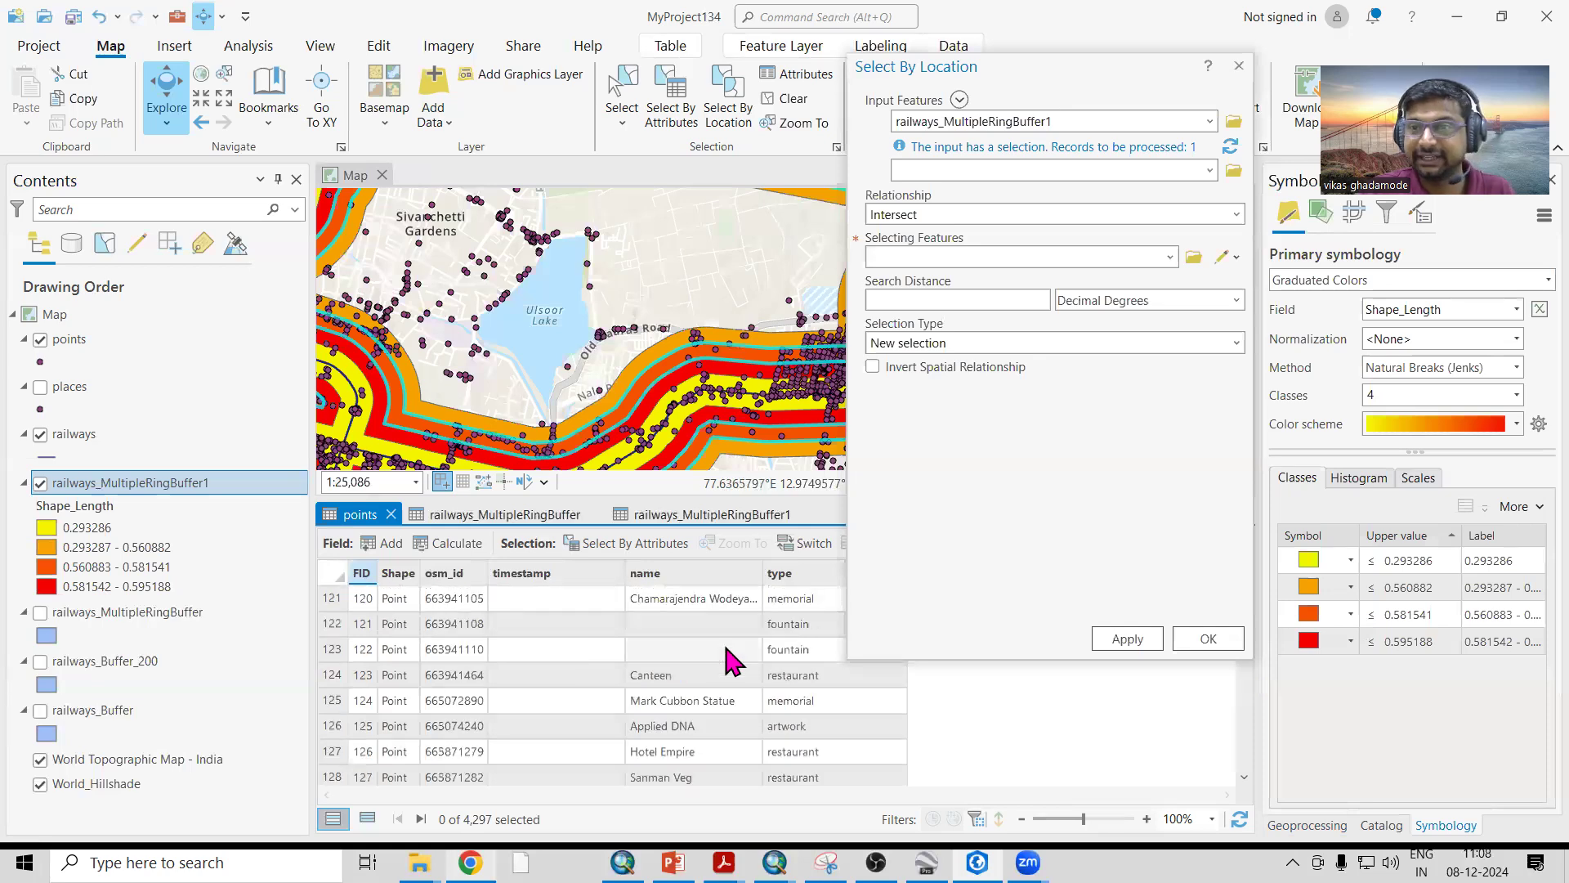
# Select points that intersect the selected railways_MultipleRingBuffer1 ring, selecting 485 points.
pyautogui.click(1209, 121)
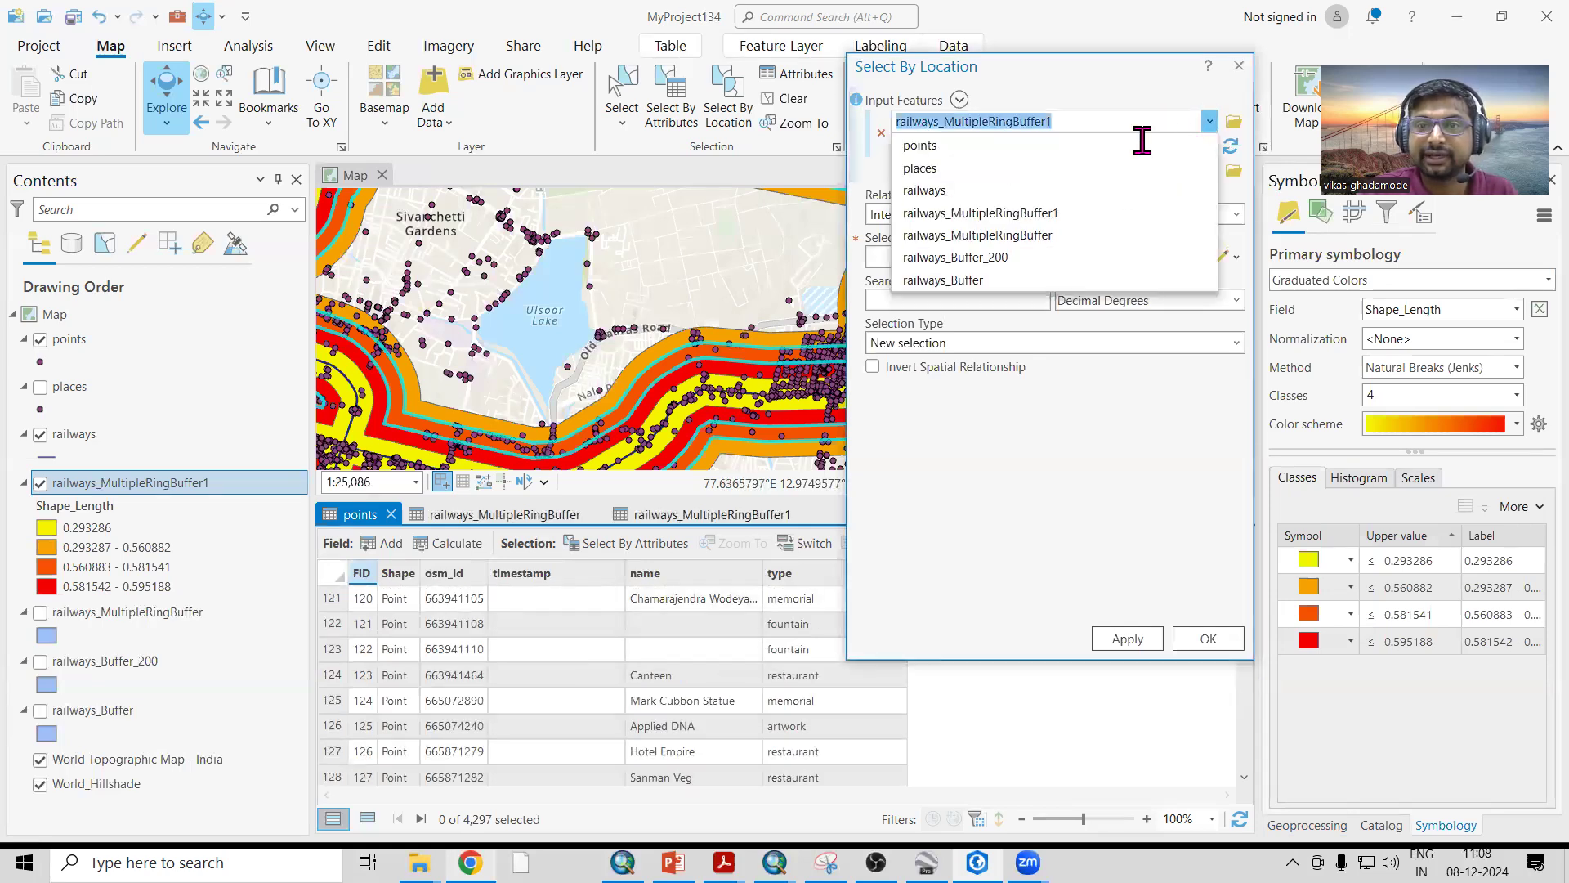
pyautogui.click(981, 144)
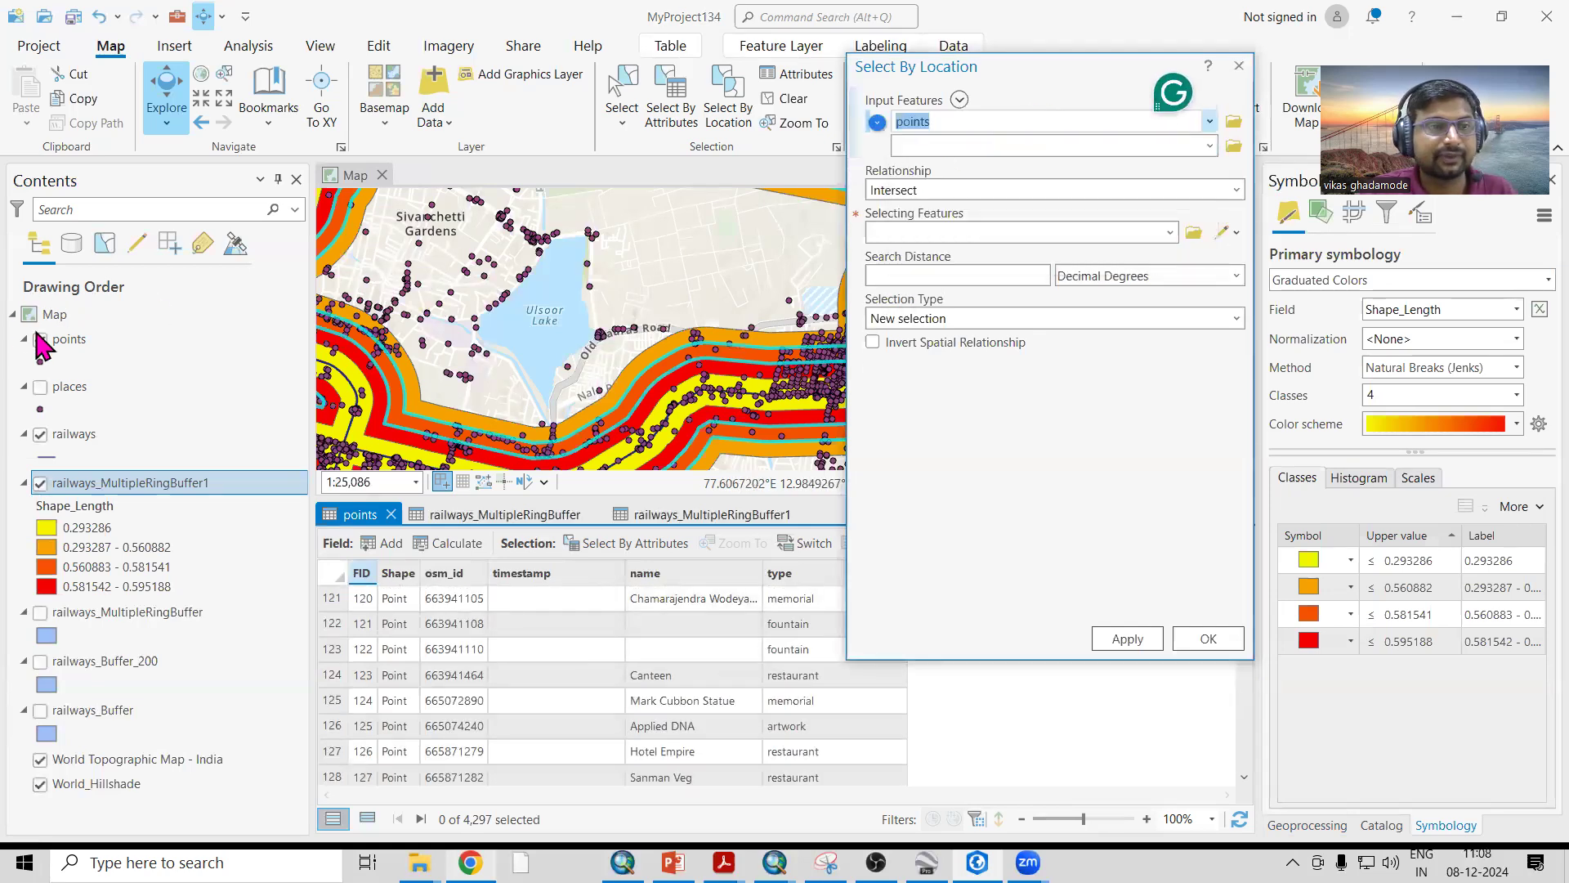
pyautogui.click(1171, 232)
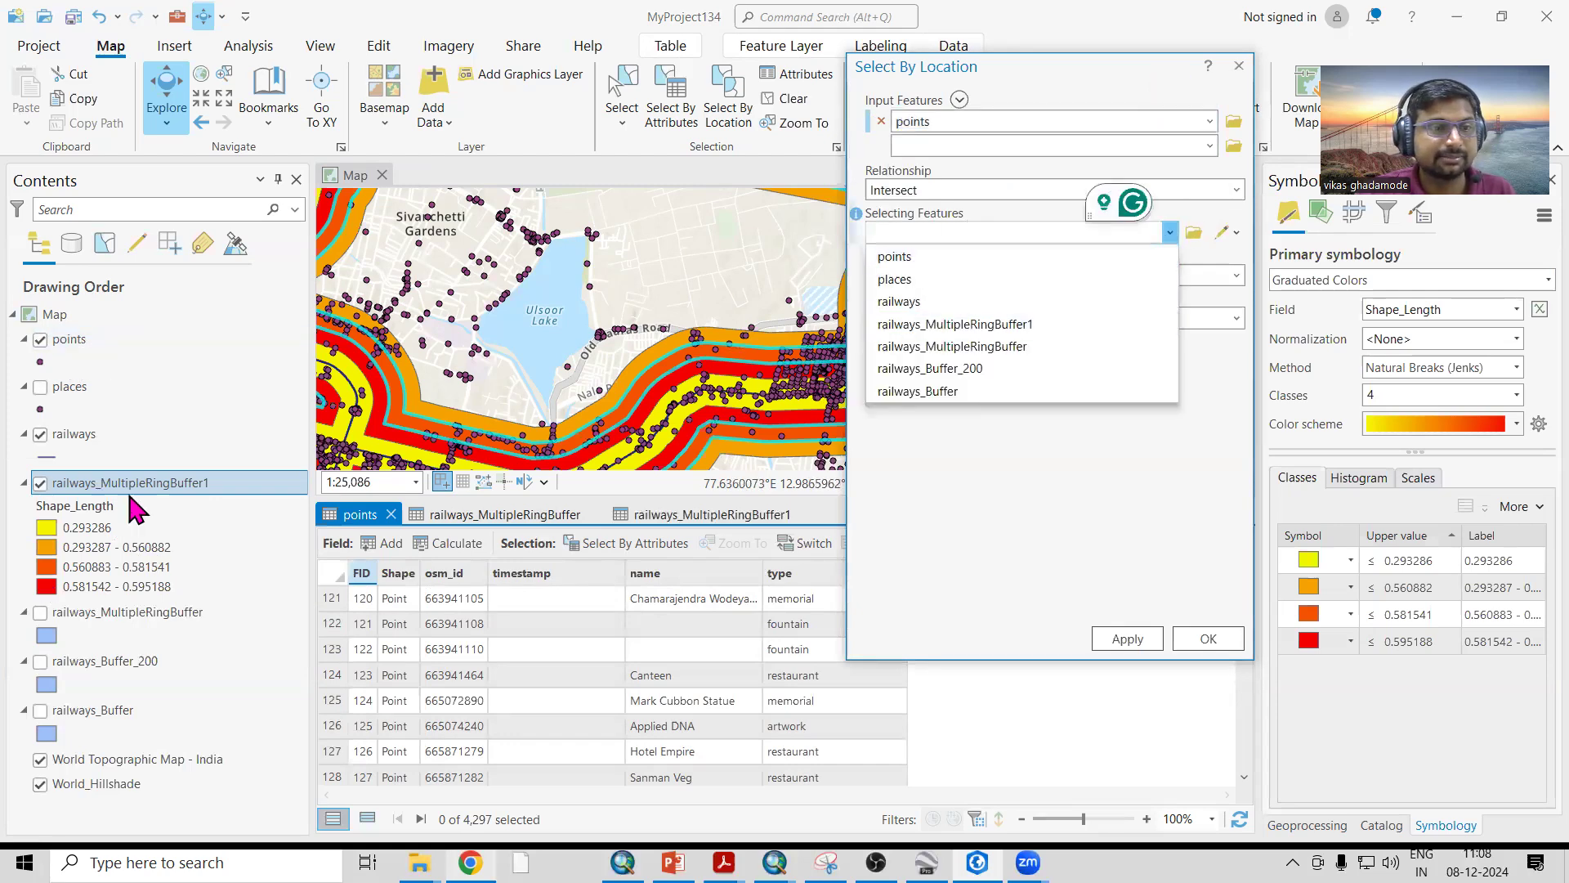
pyautogui.click(985, 327)
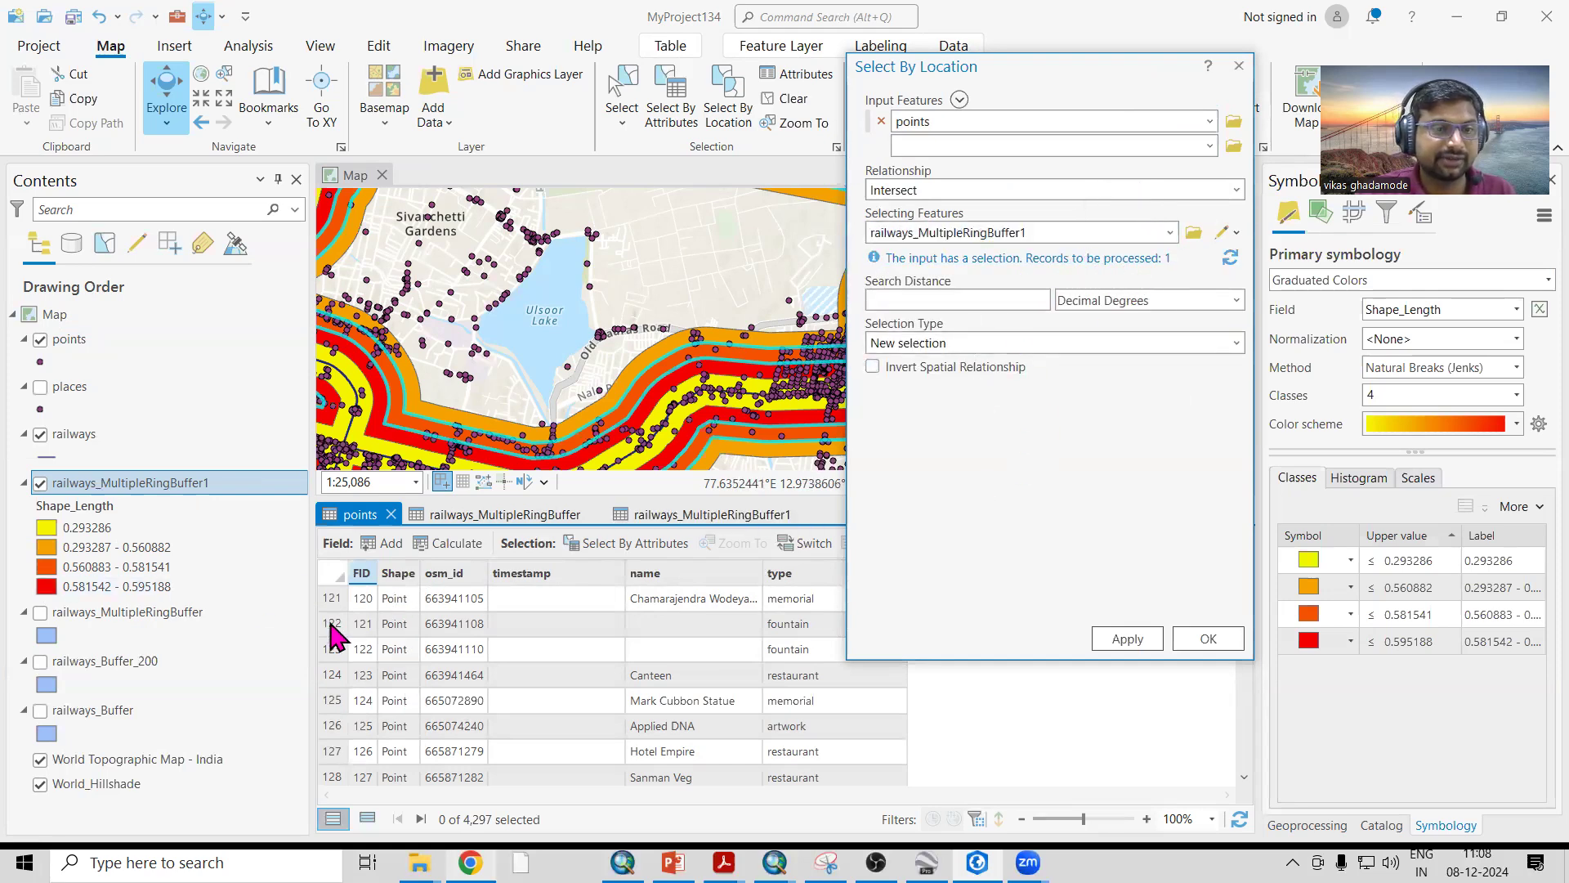
pyautogui.click(665, 515)
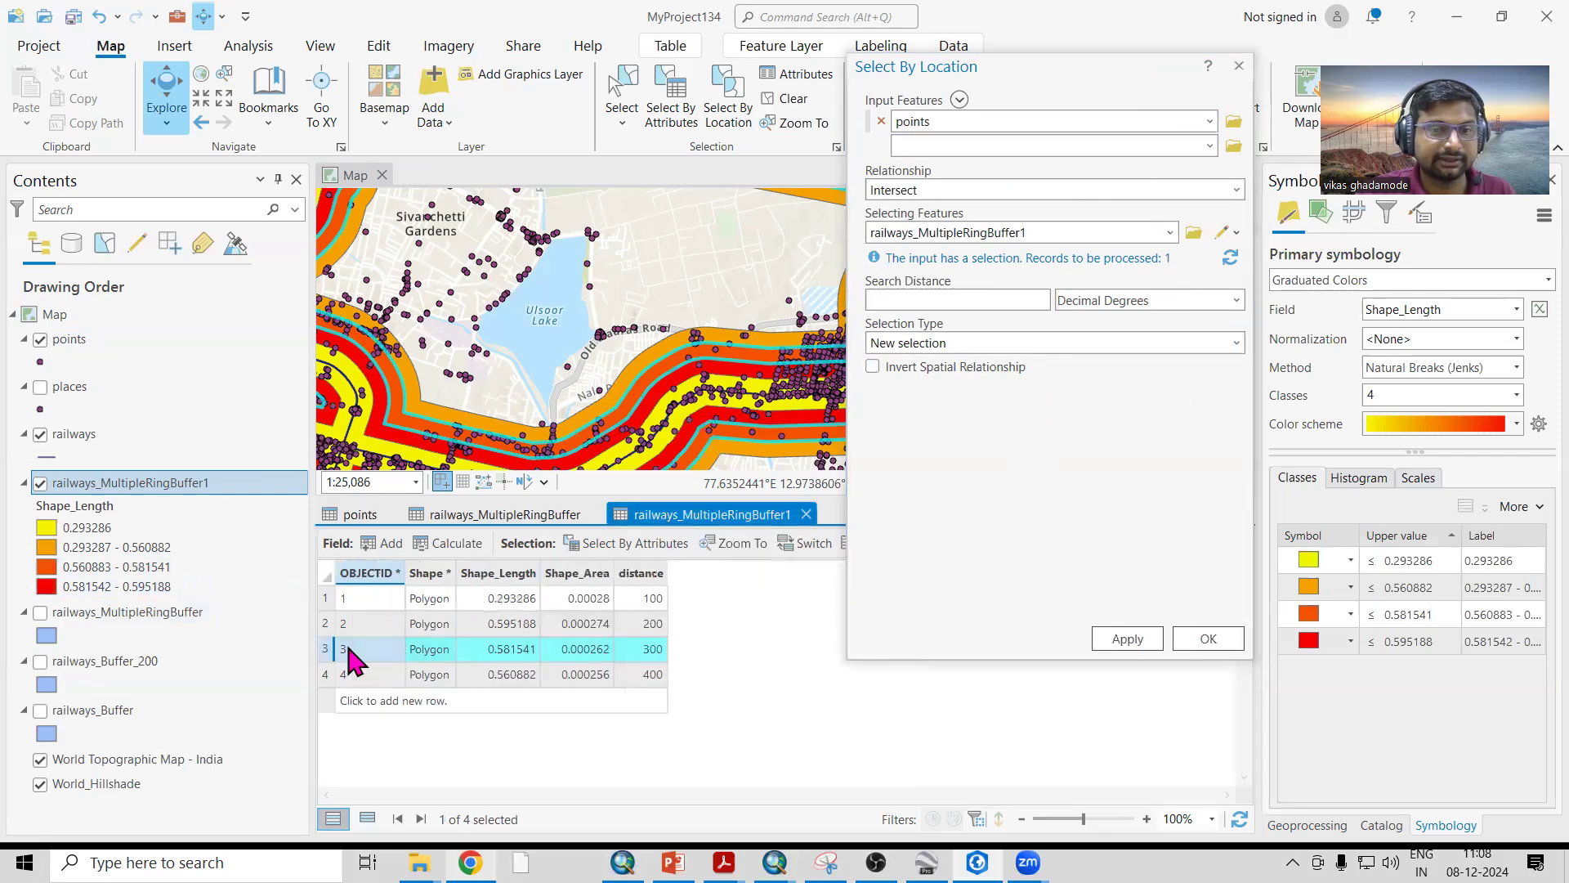
pyautogui.click(1202, 640)
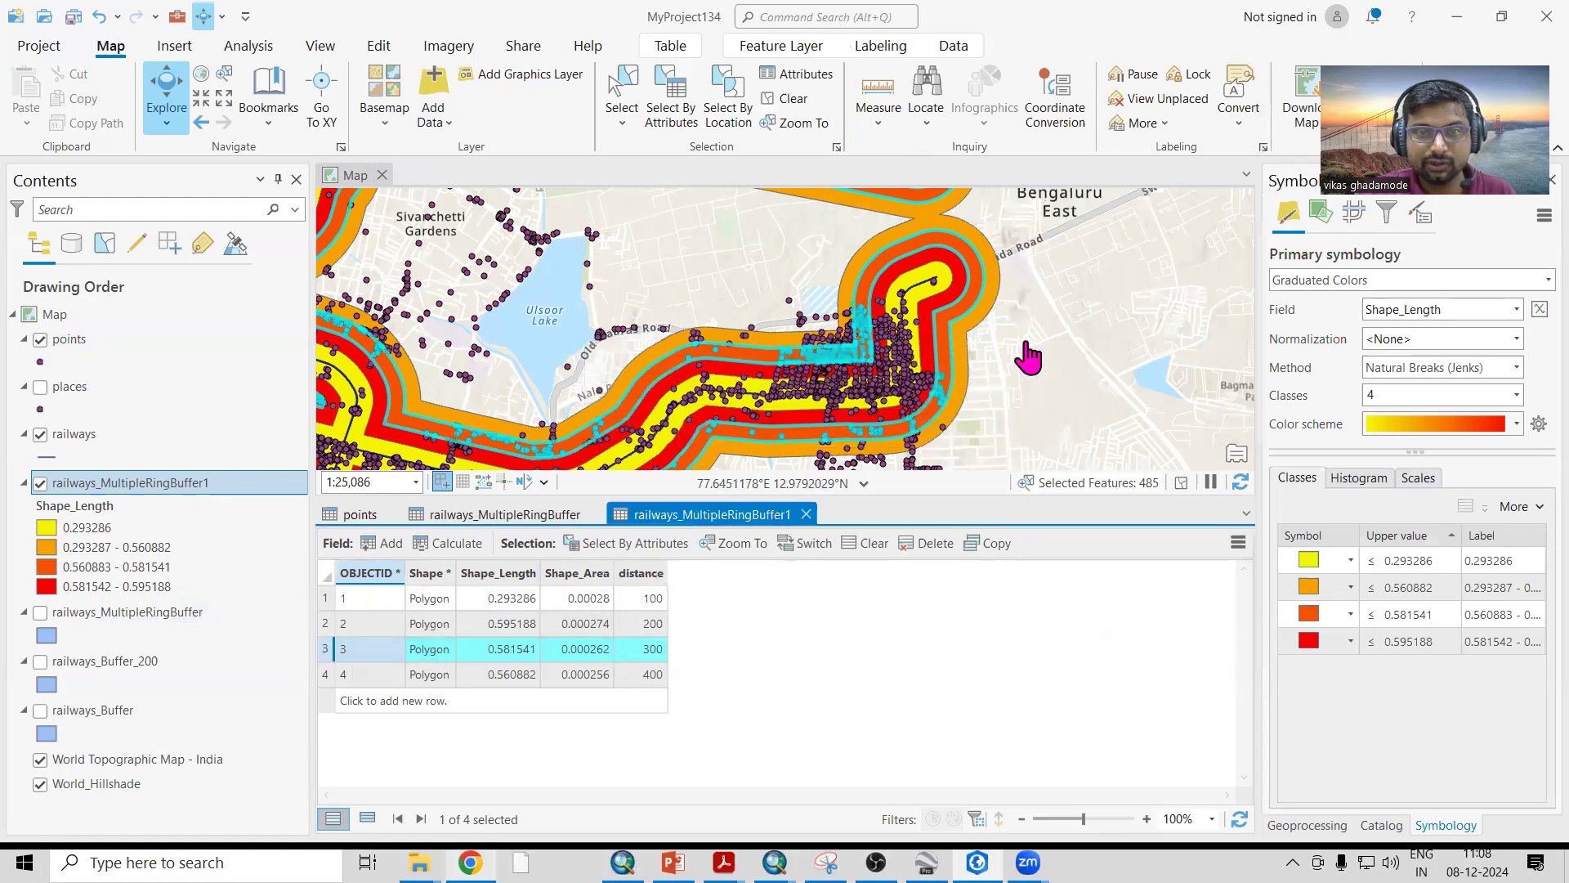
# List only the selected points in the points table: 484 of 4,297 records.
pyautogui.scroll(-2, 753, 346)
pyautogui.scroll(3, 703, 323)
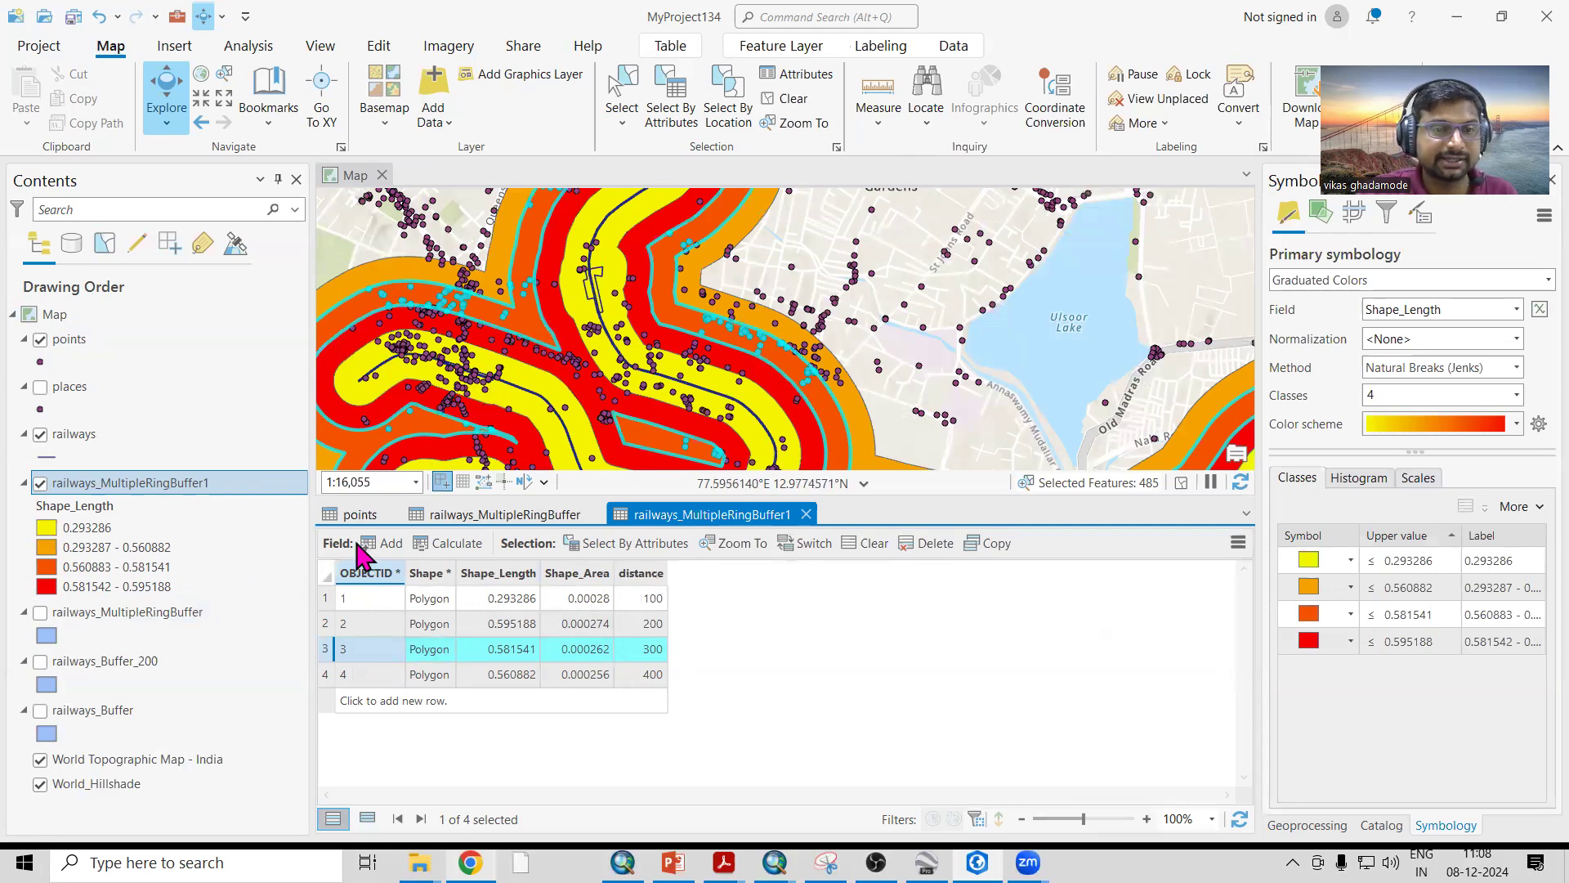
pyautogui.click(359, 514)
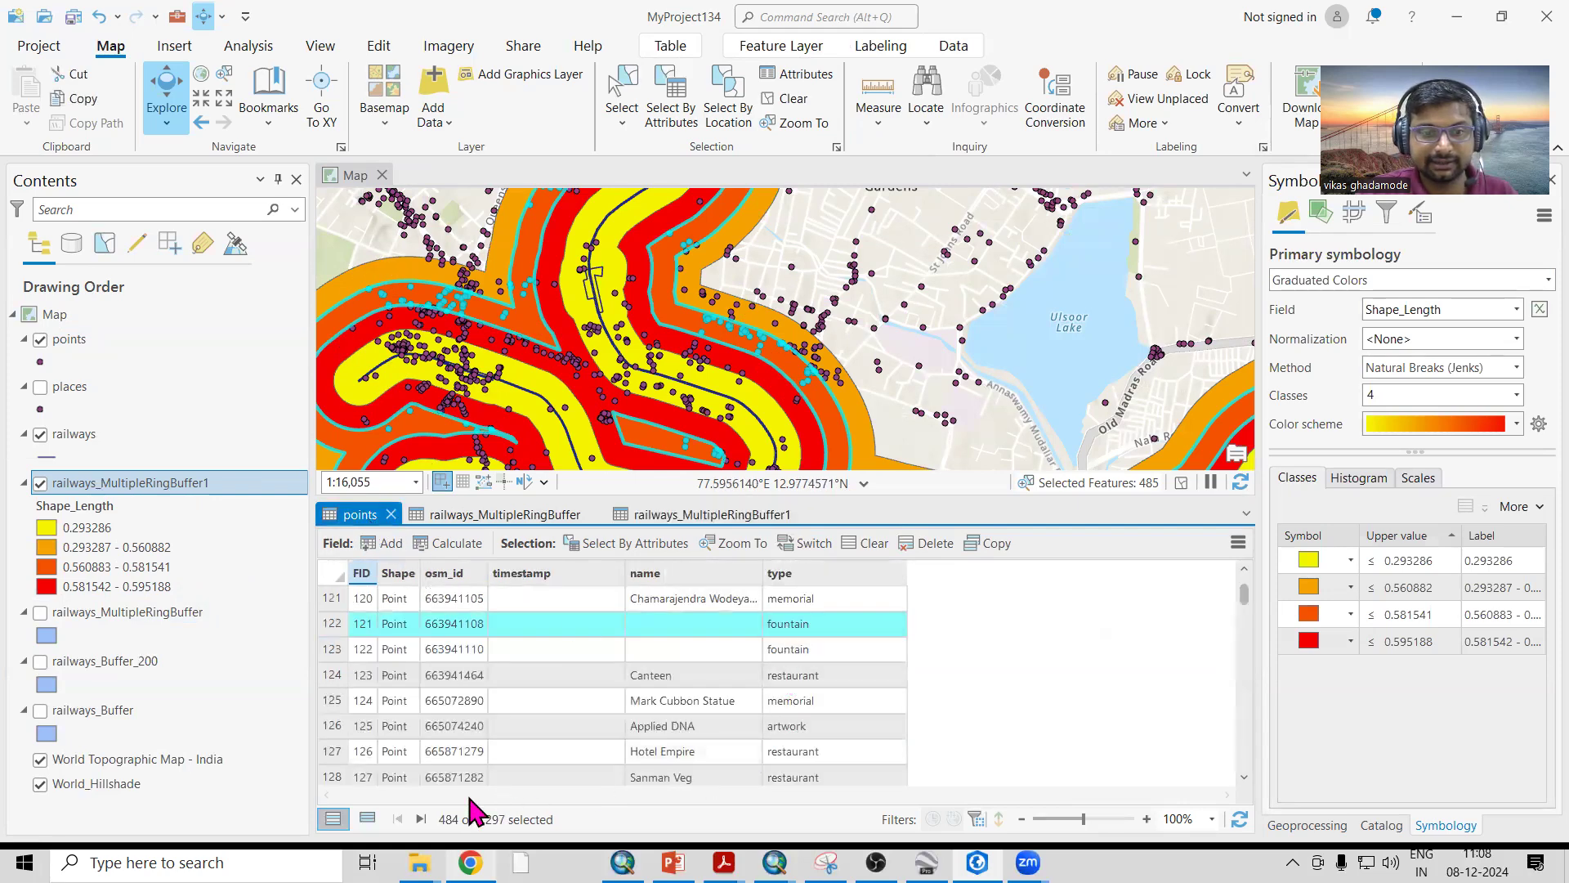
pyautogui.click(367, 819)
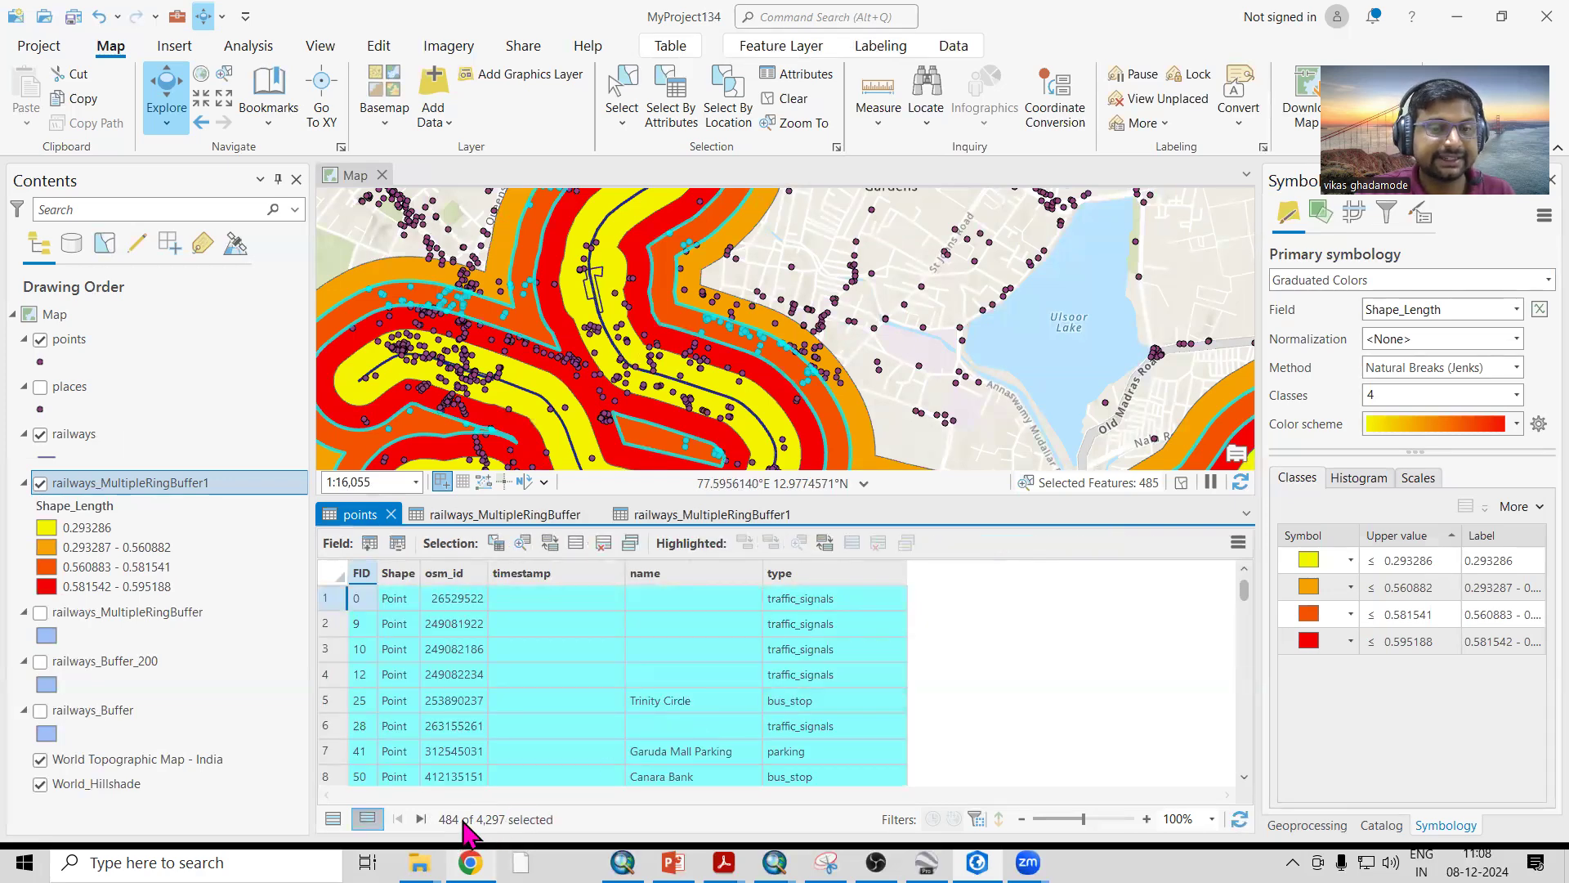
pyautogui.scroll(-2, 572, 699)
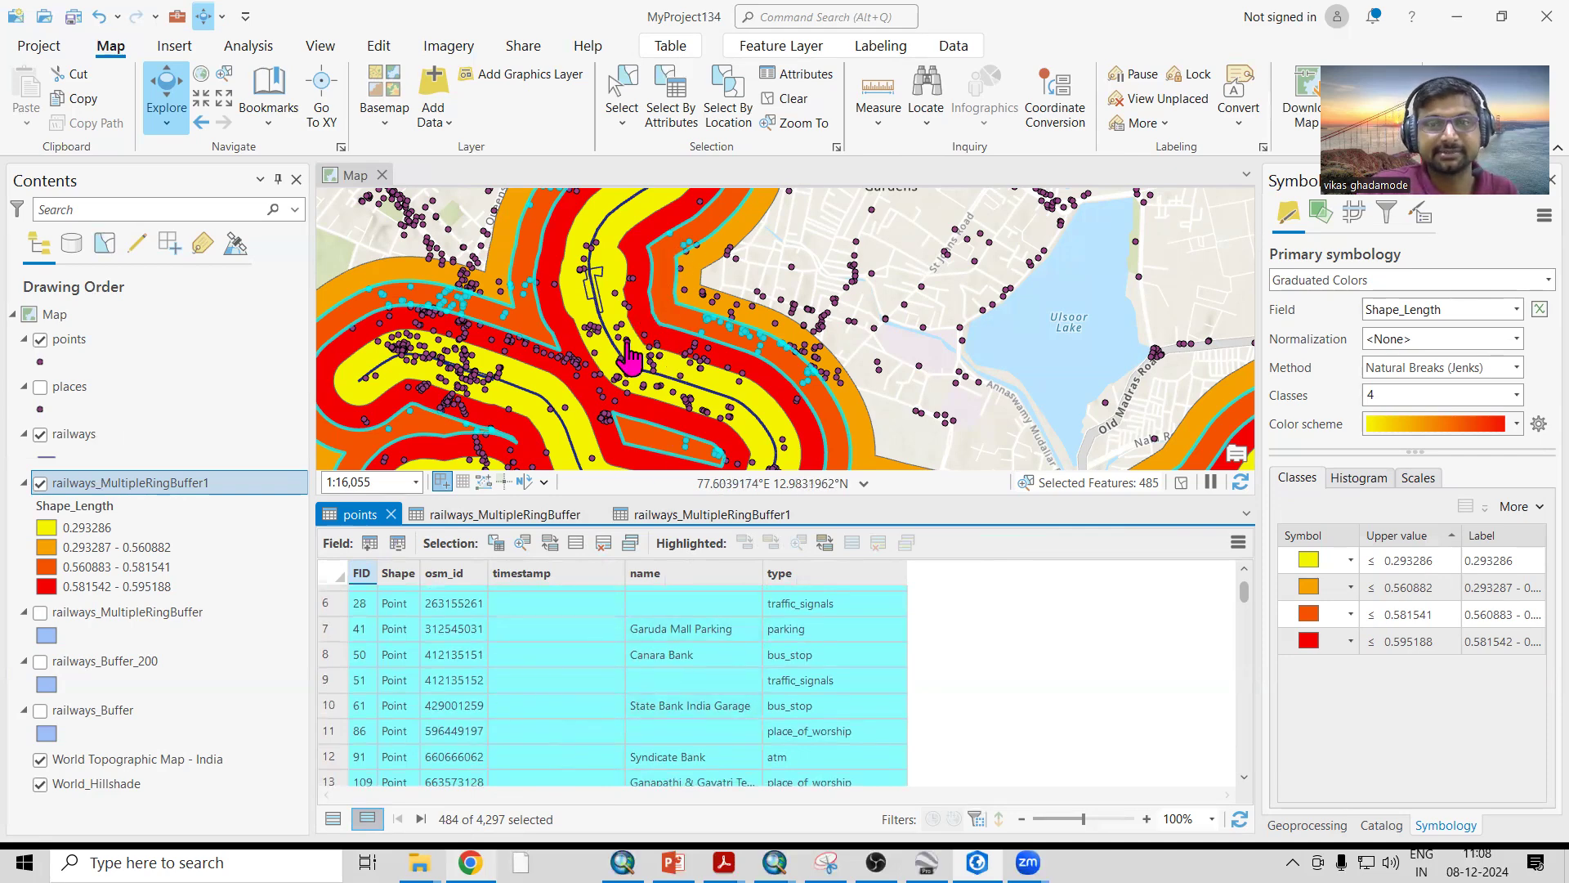
pyautogui.scroll(-3, 615, 335)
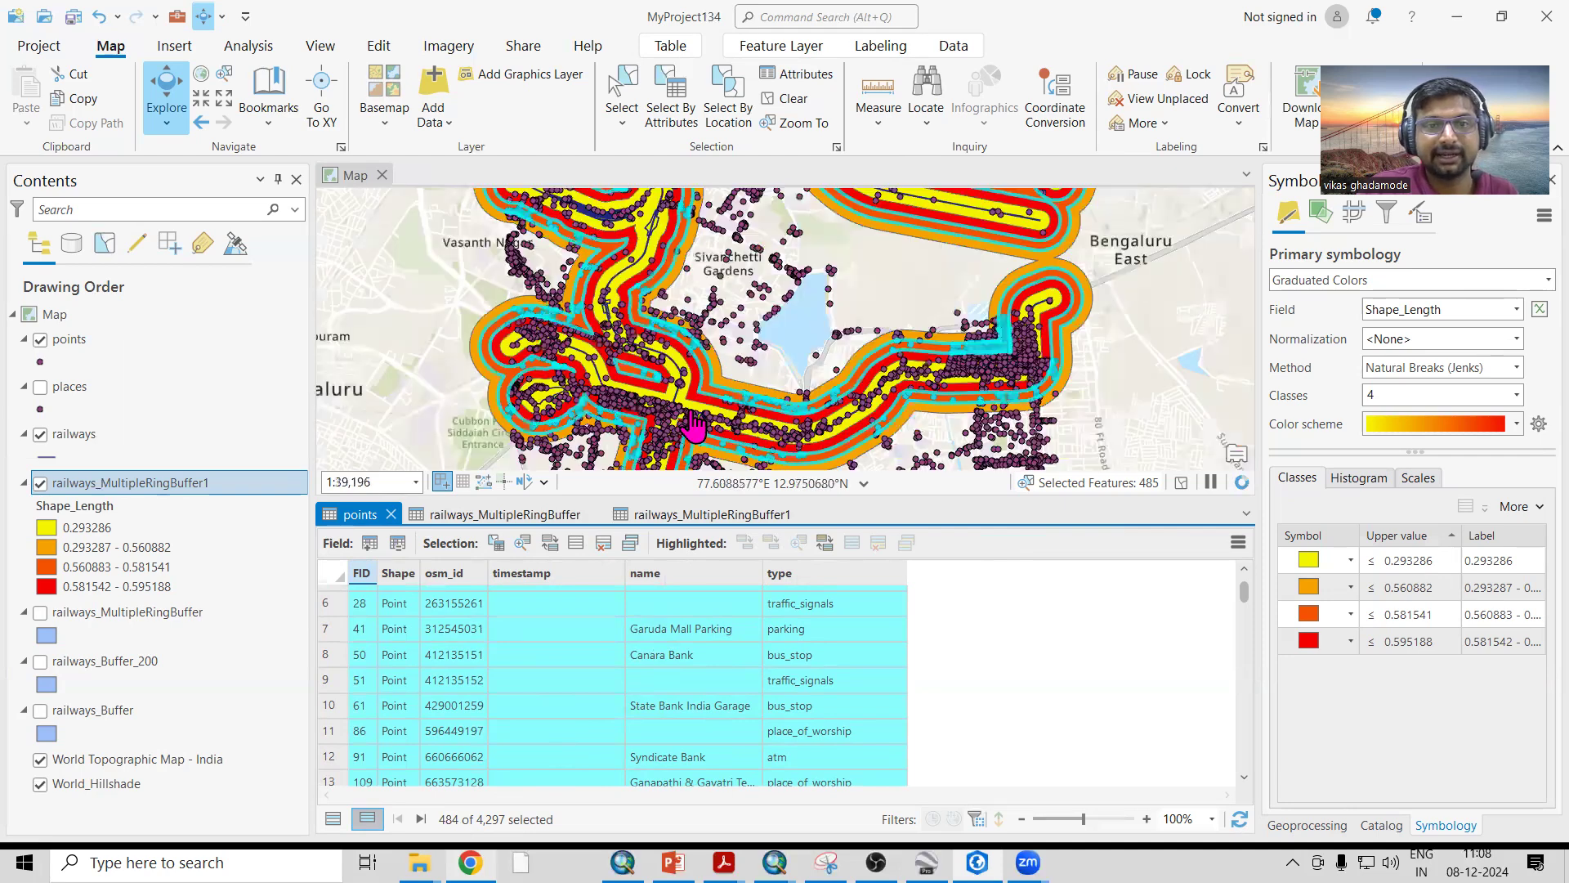
pyautogui.scroll(3, 1067, 323)
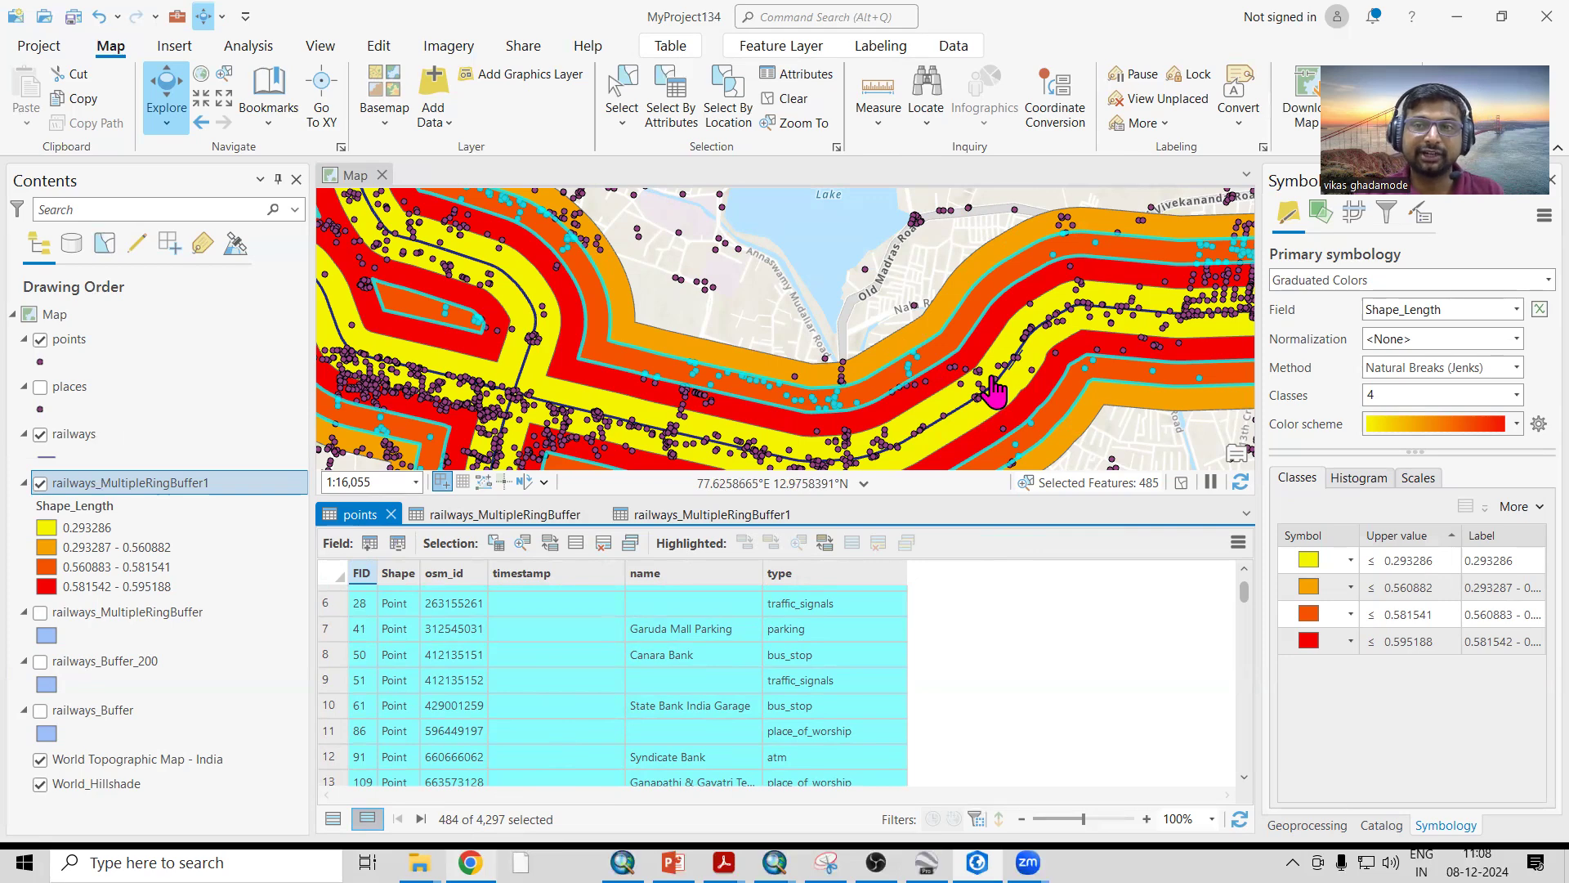
pyautogui.scroll(-4, 991, 393)
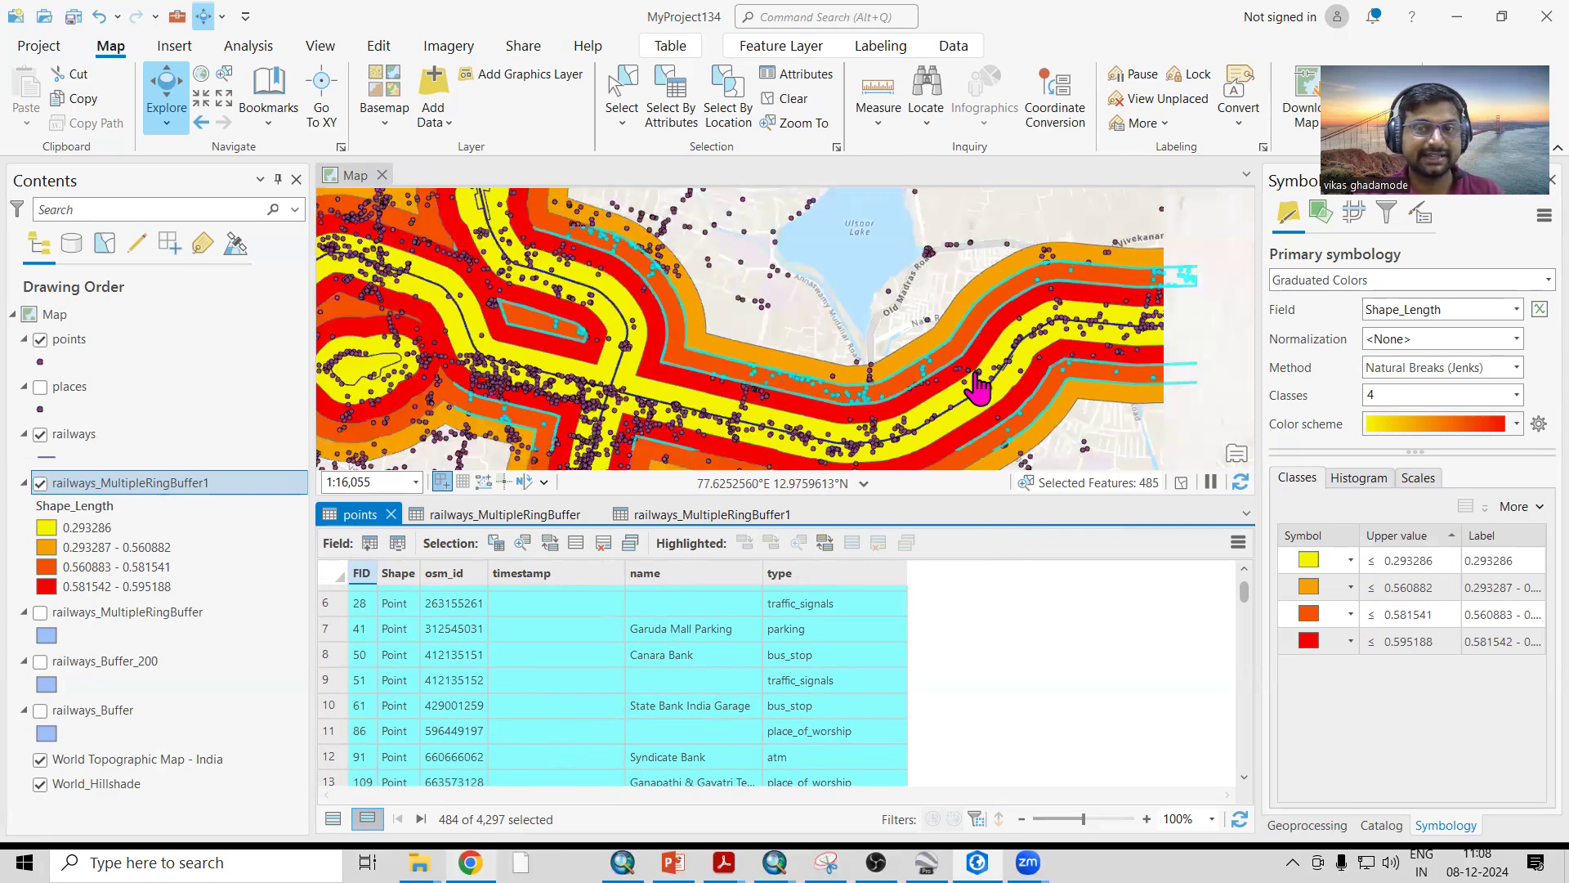